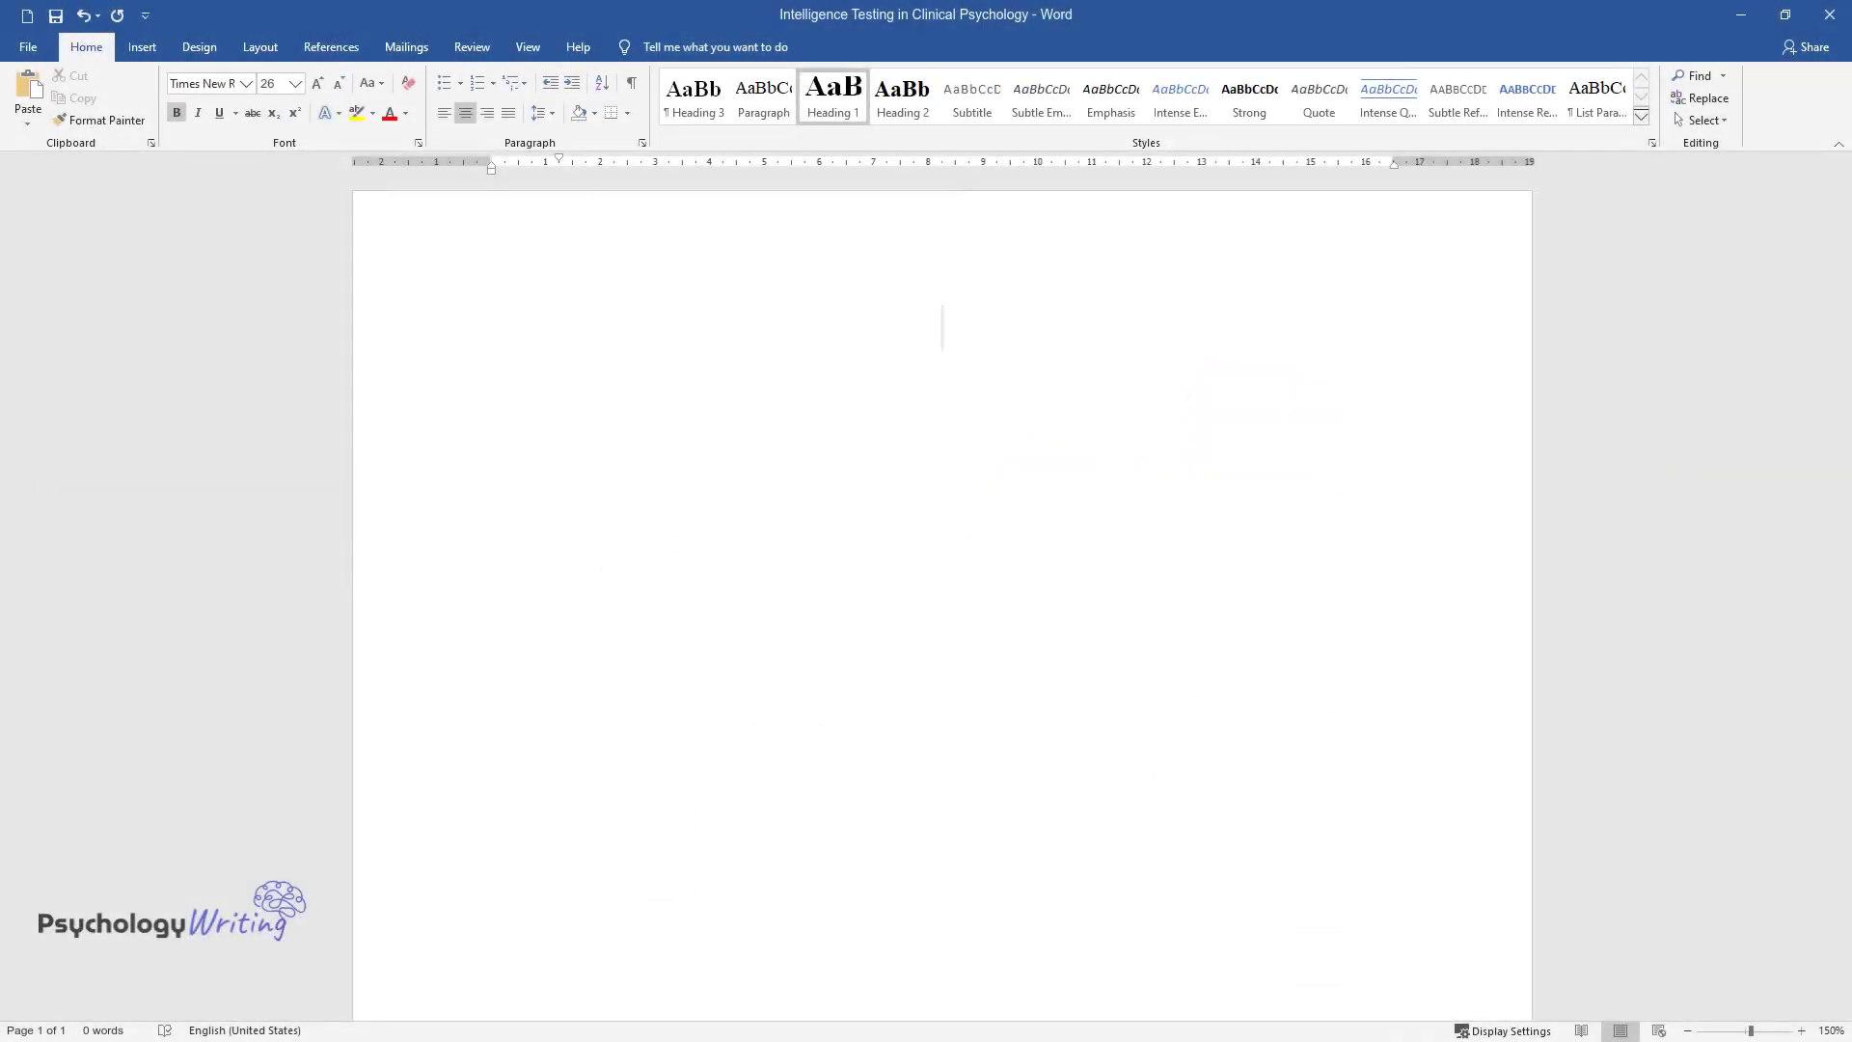
{"action": "type", "text": "Intelligenc"}
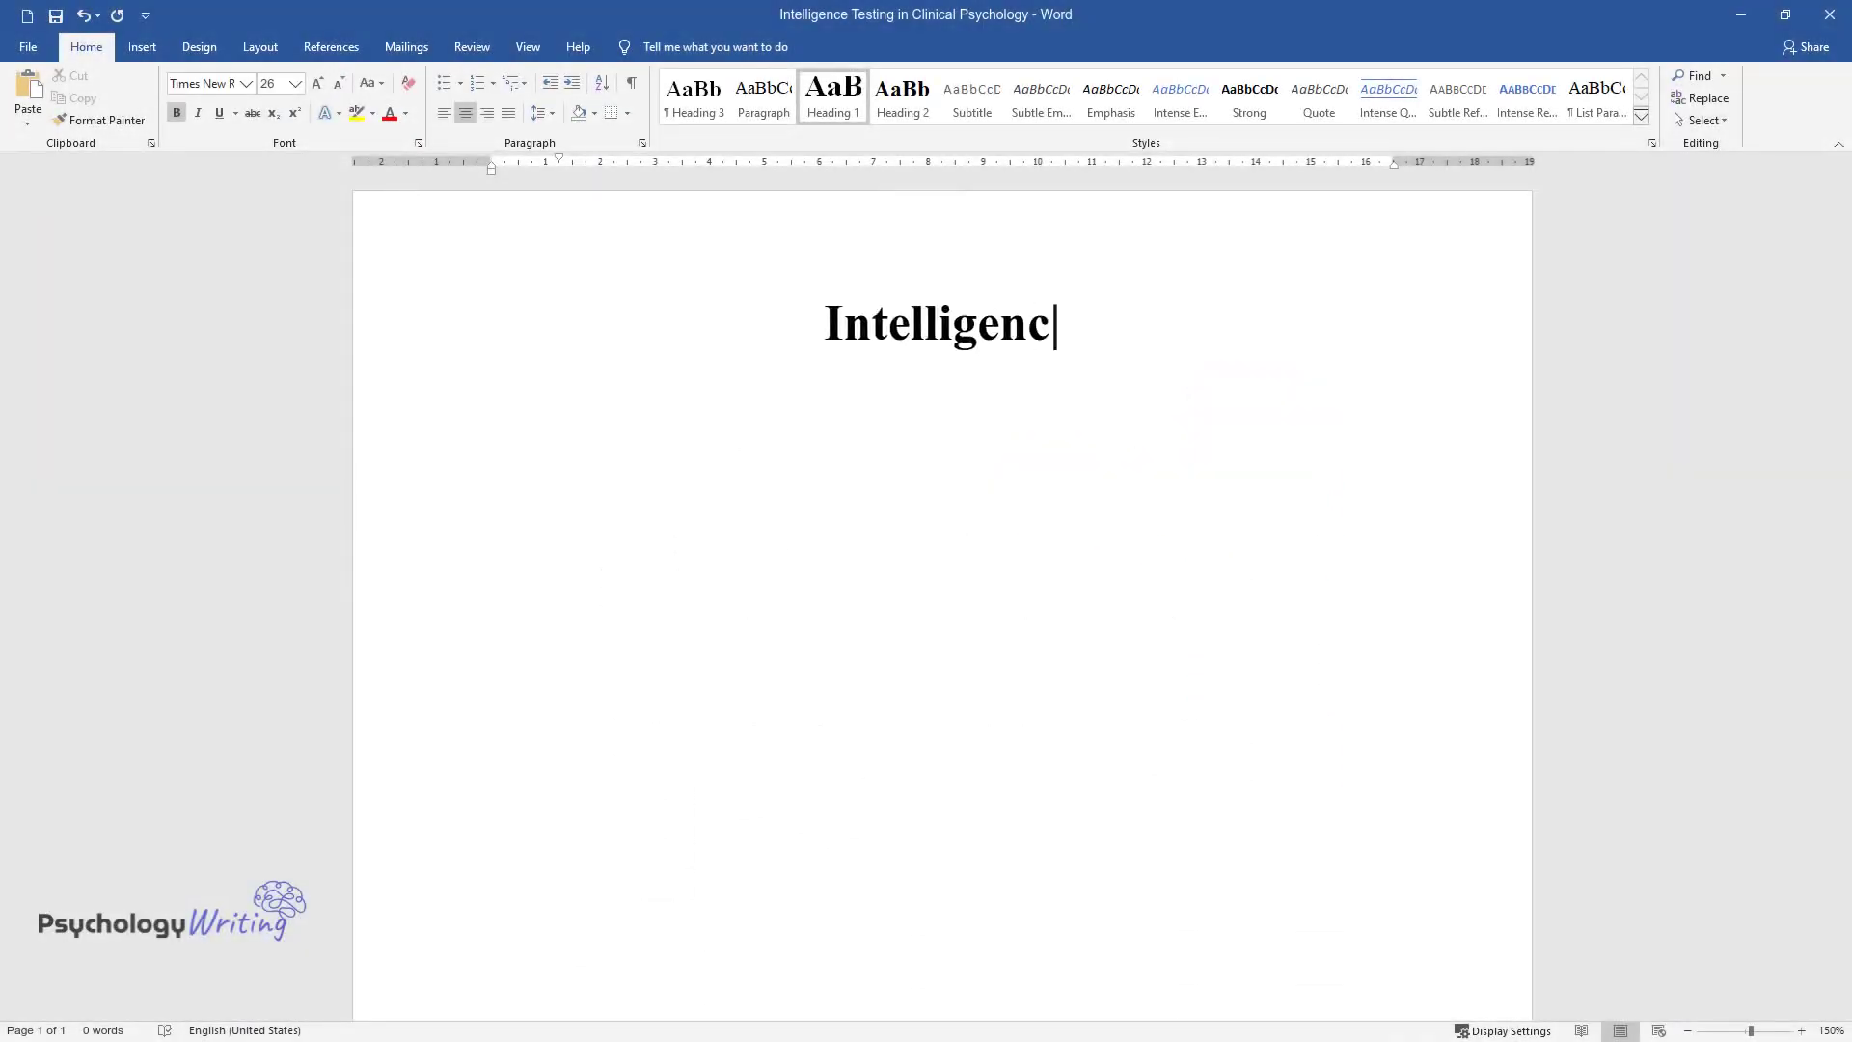
{"action": "type", "text": "e Testing in Clinical Psyc"}
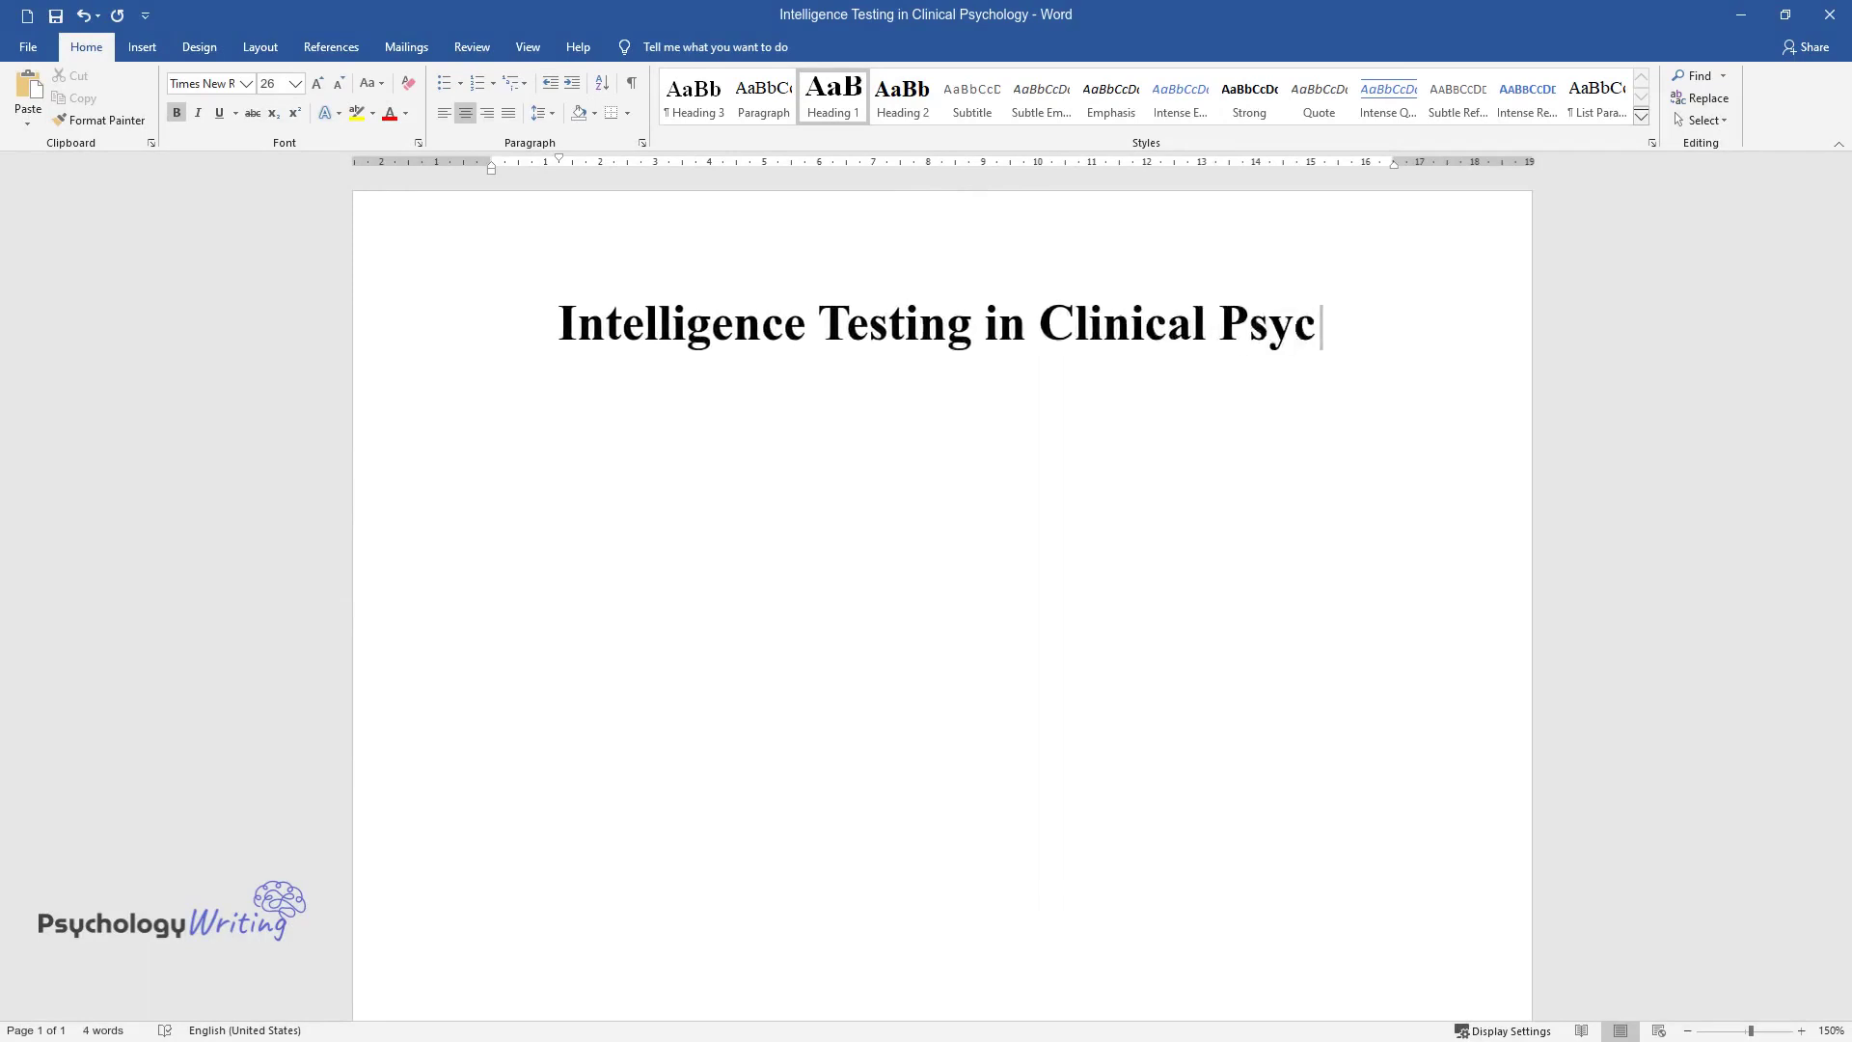
{"action": "type", "text": "hology"}
Finish the title 'Intelligence Testing in Clinical Psychology' and start a heading line below it
{"action": "key", "text": "Return"}
{"action": "type", "text": "Intro"}
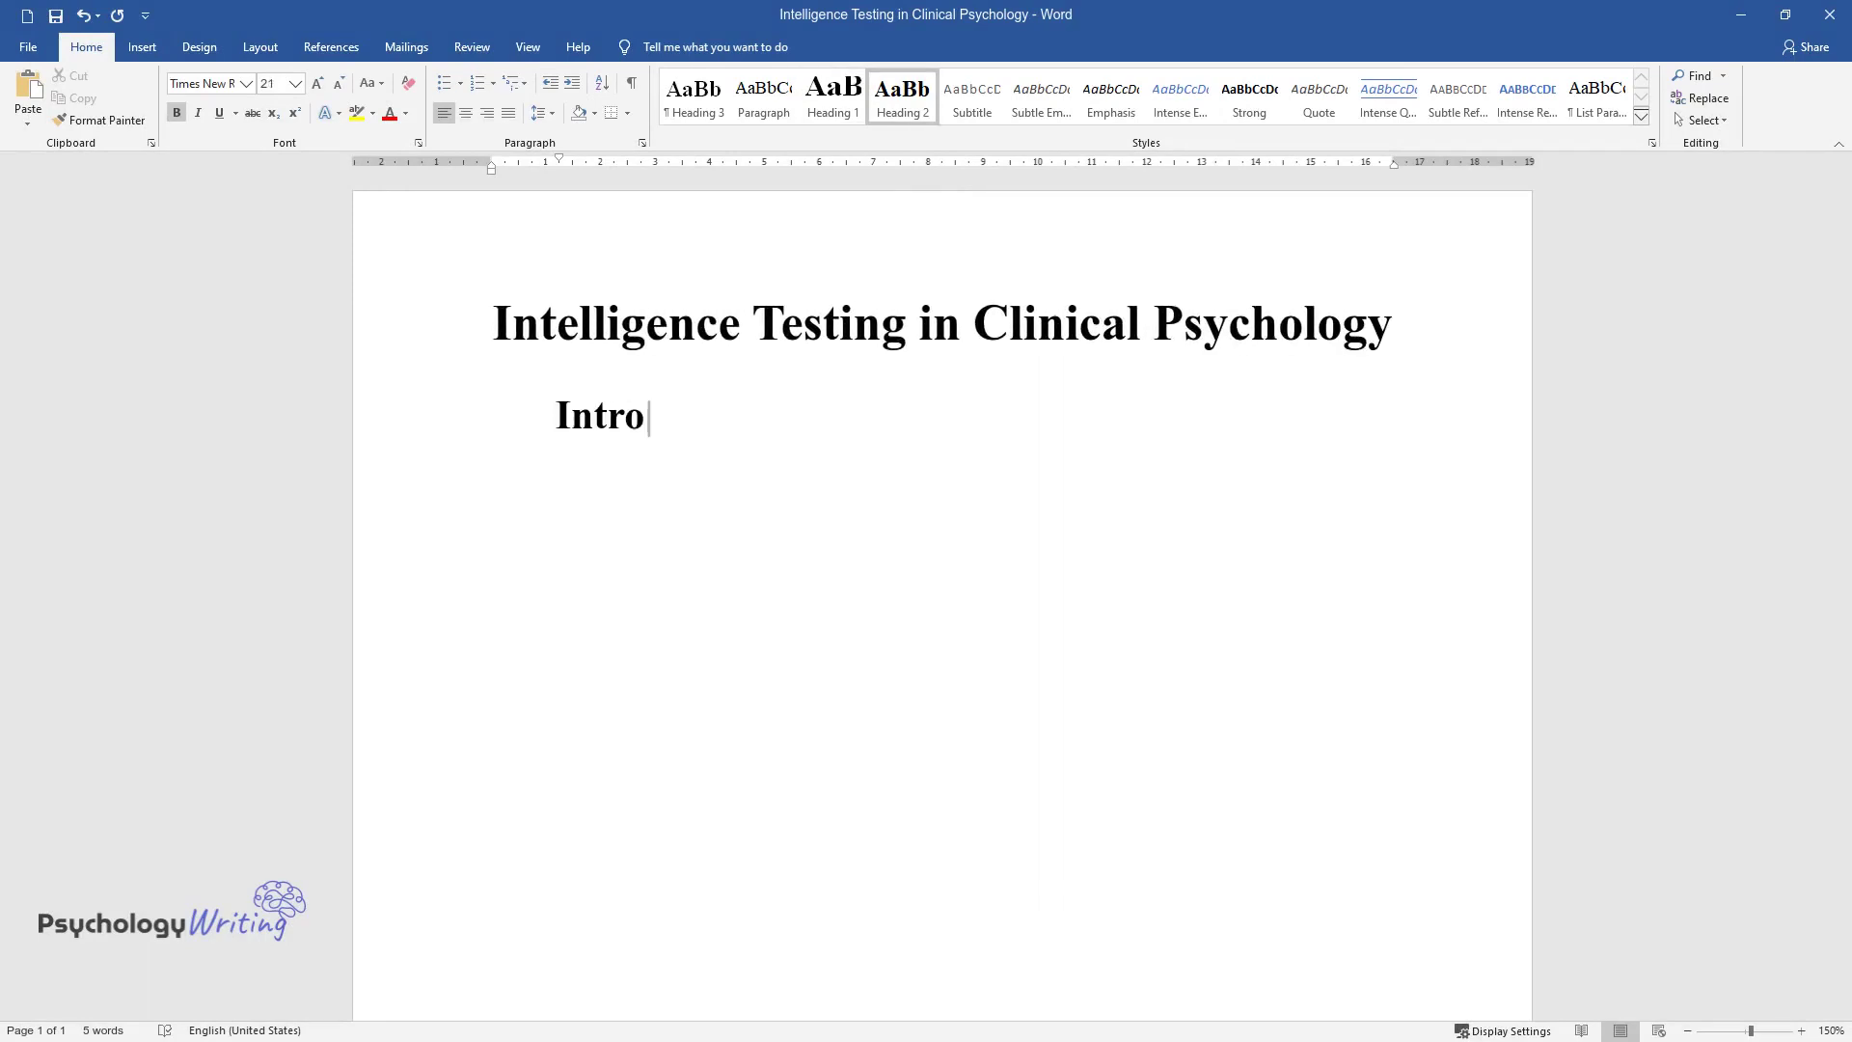
{"action": "type", "text": "duction"}
Complete the 'Introduction' heading and write its indented introductory paragraph
{"action": "key", "text": "Return"}
{"action": "type", "text": "In"}
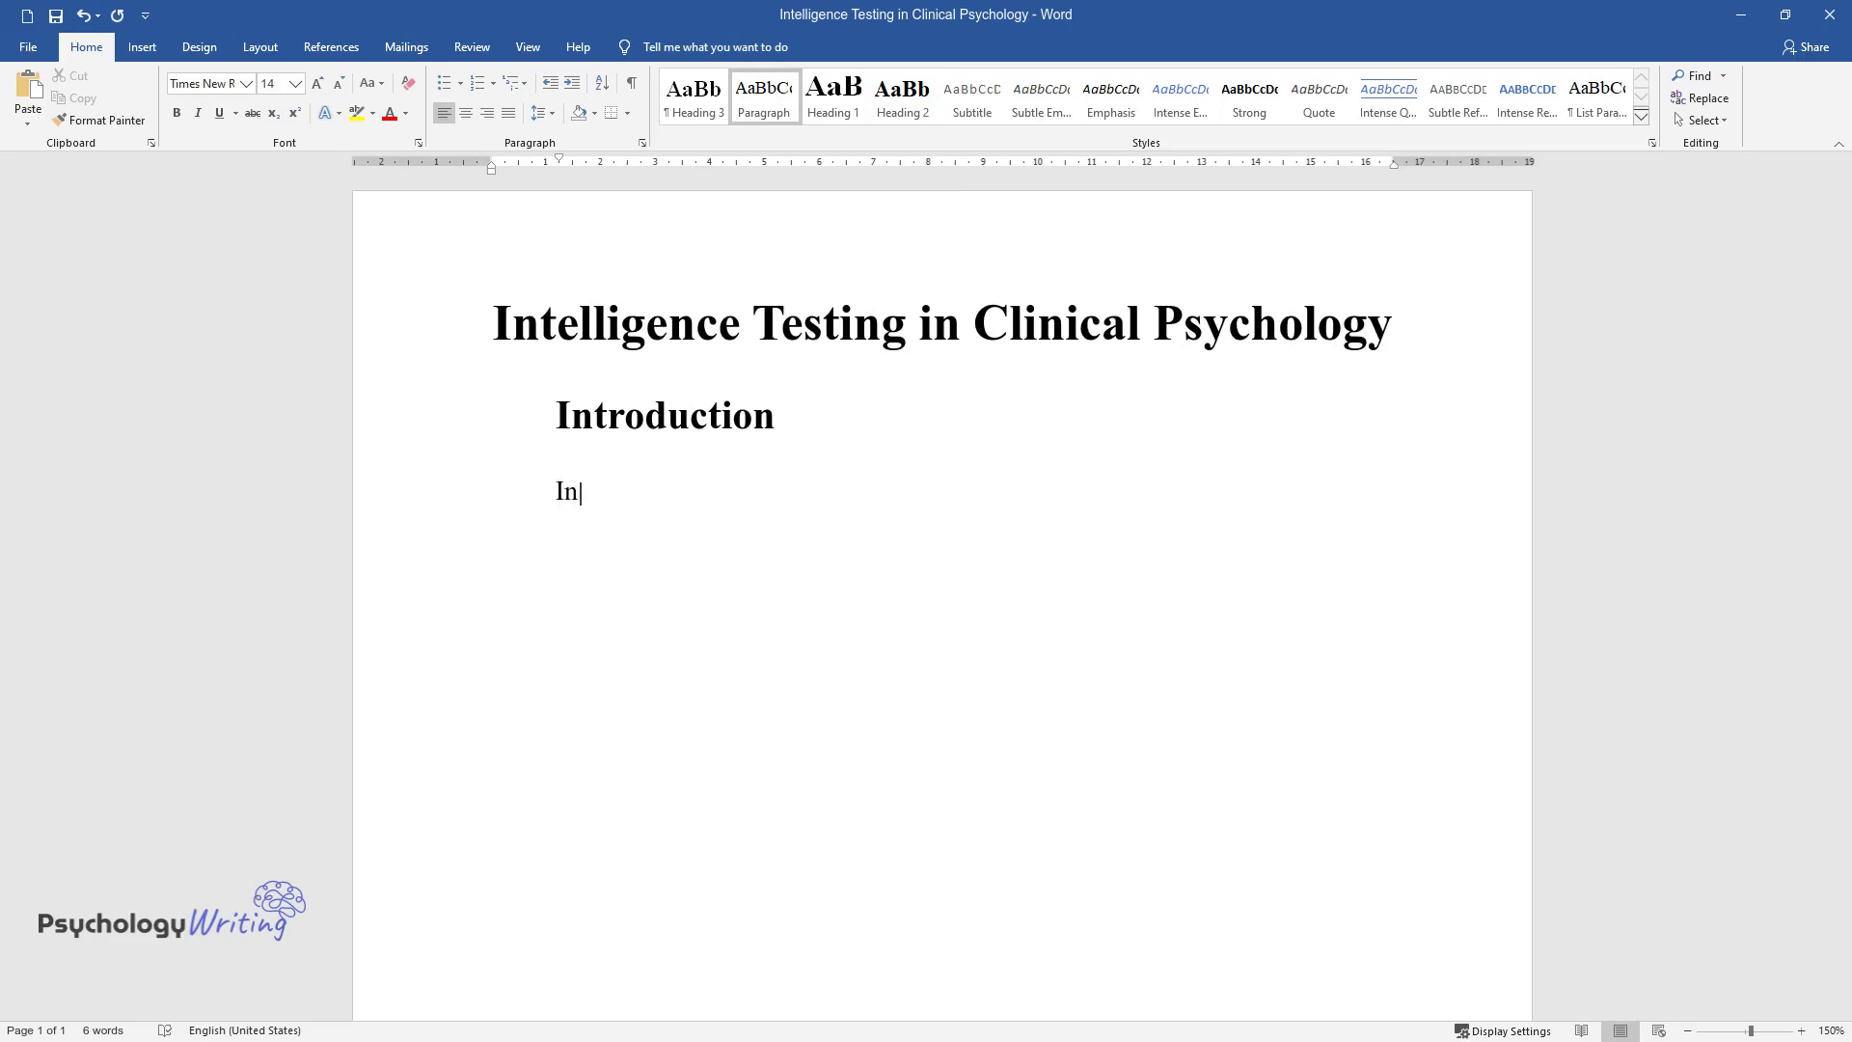
{"action": "type", "text": "telligence is an integral componen"}
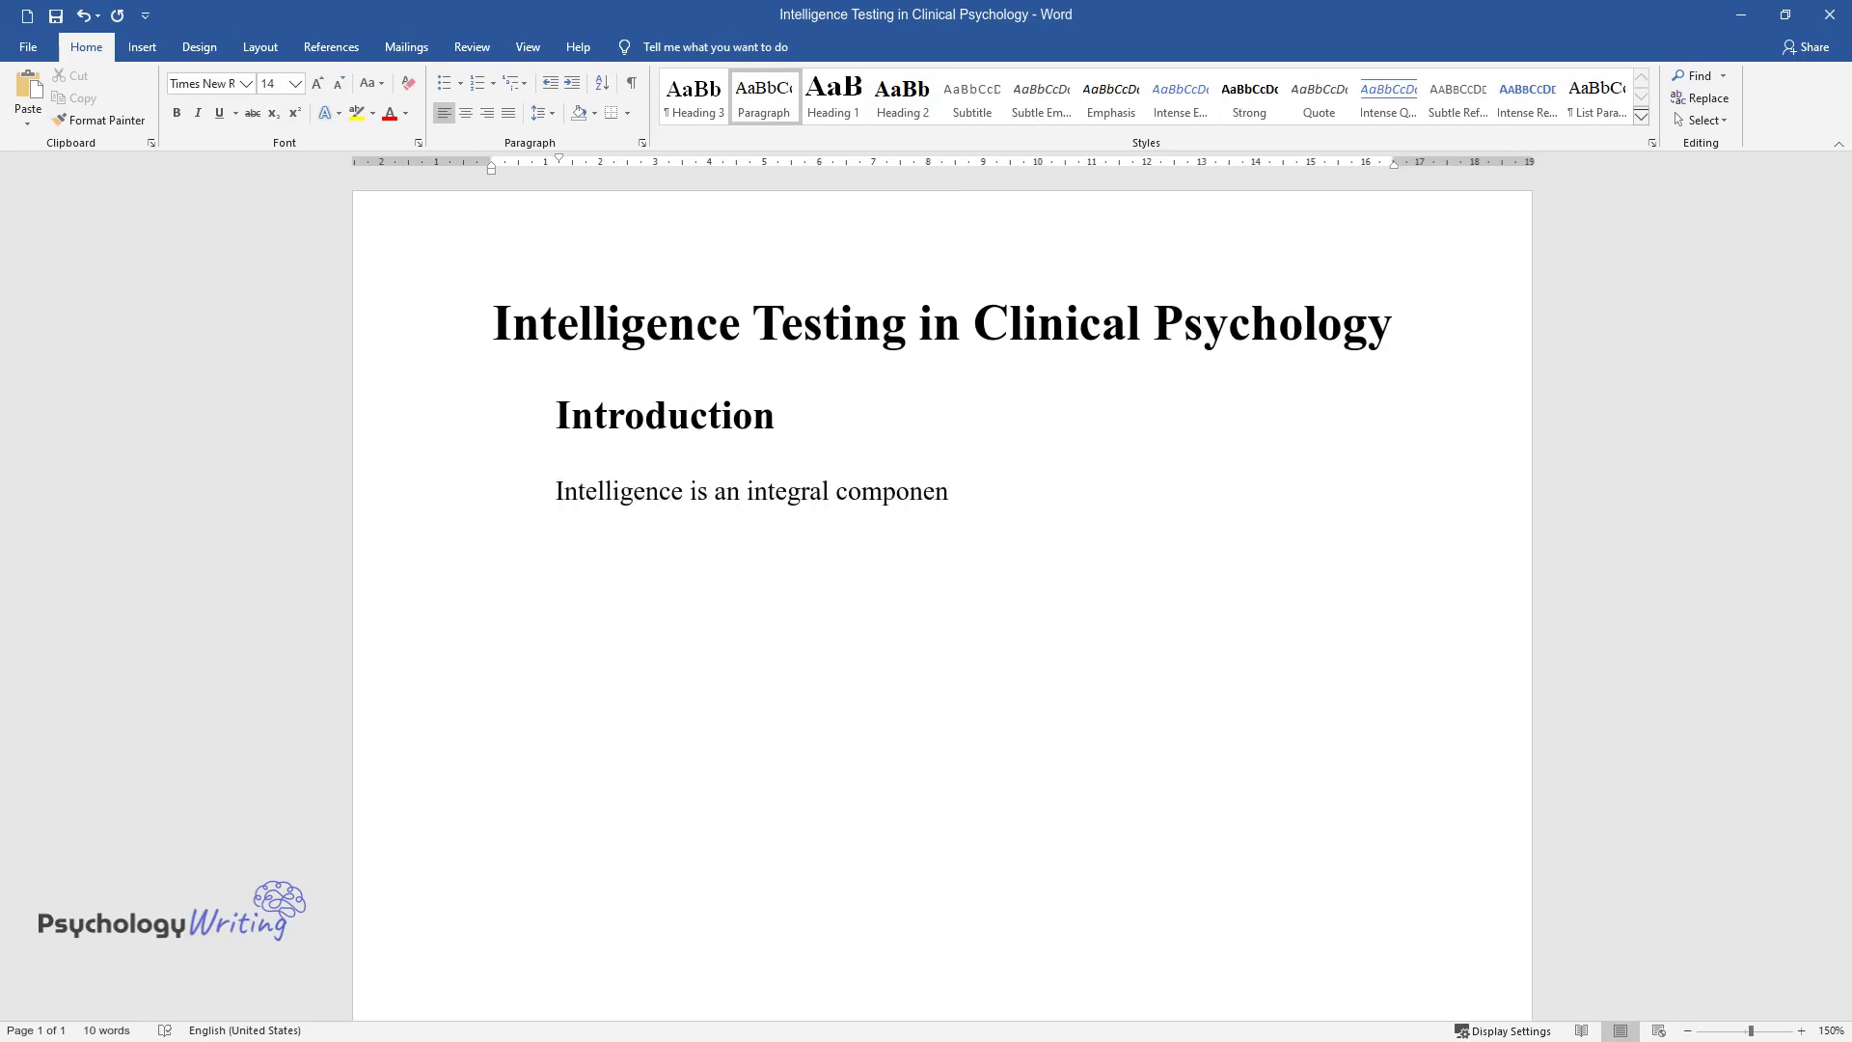
{"action": "type", "text": "t with regard to human undertakings "}
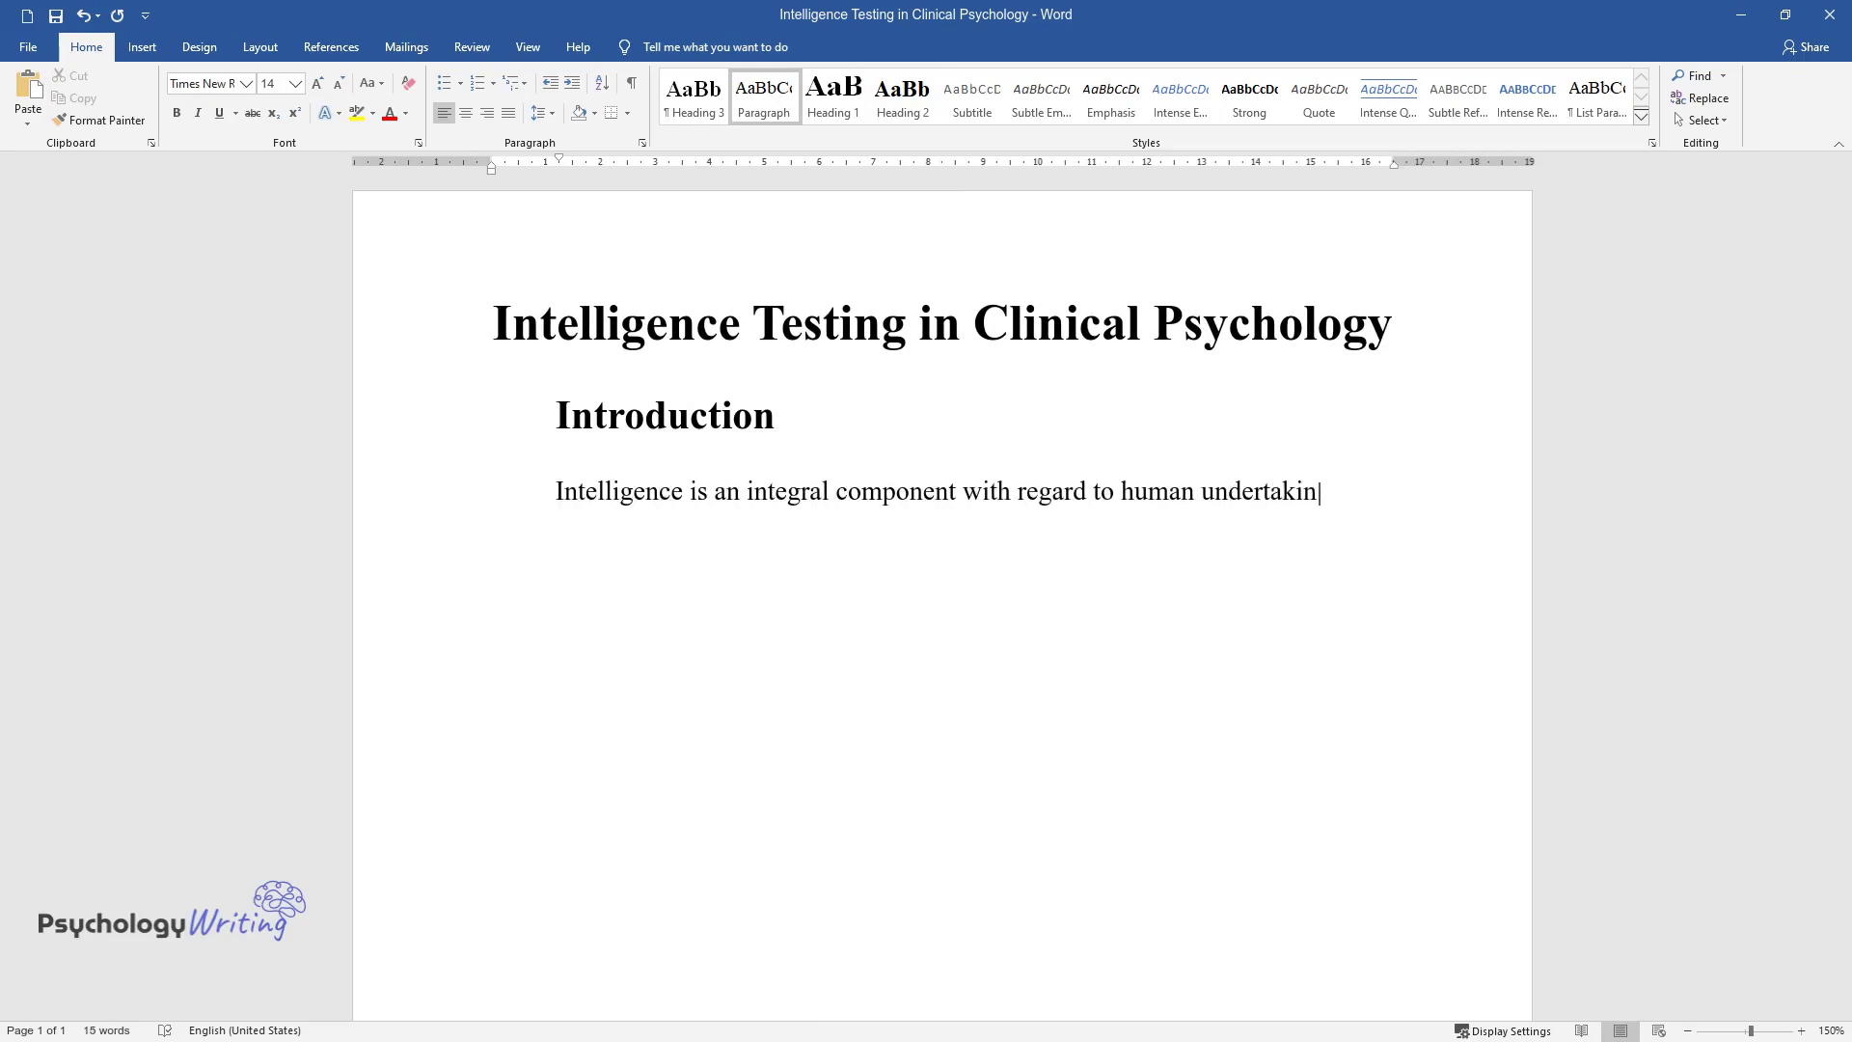
{"action": "type", "text": "in social settings. It fac"}
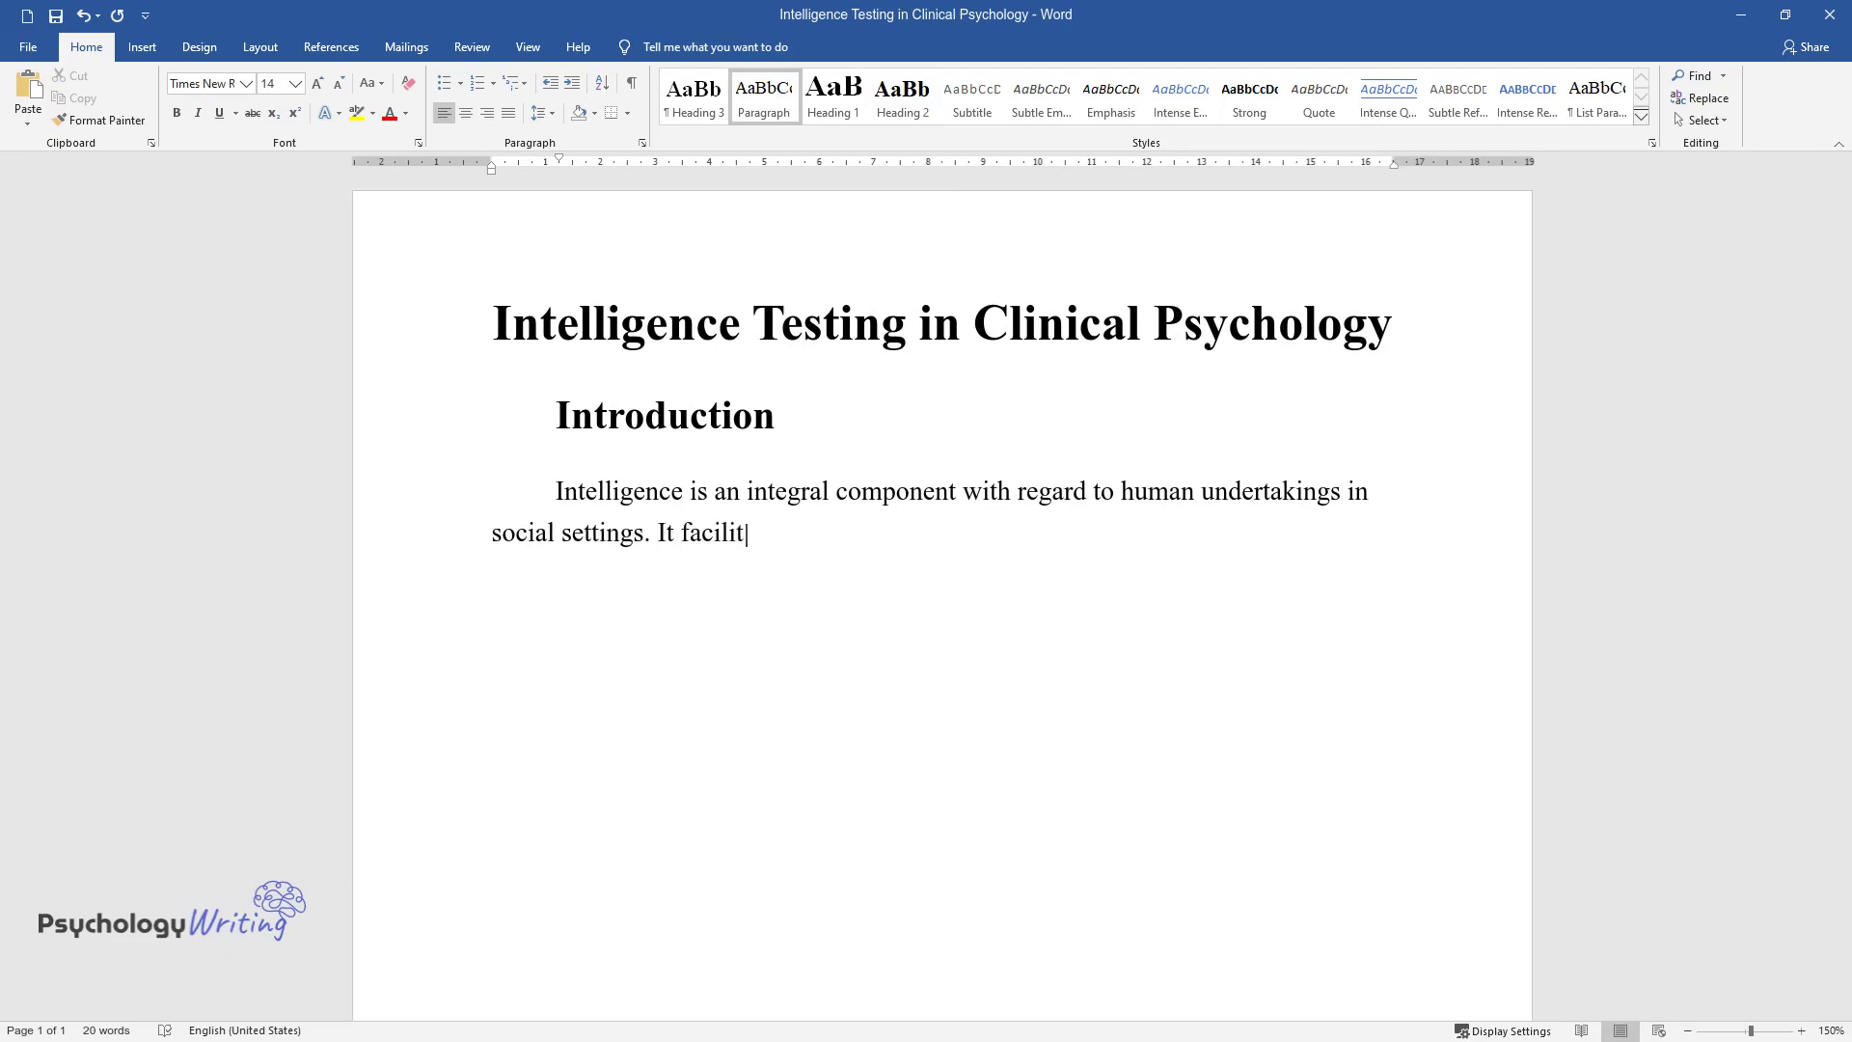
{"action": "type", "text": "ilitates survival in various situation"}
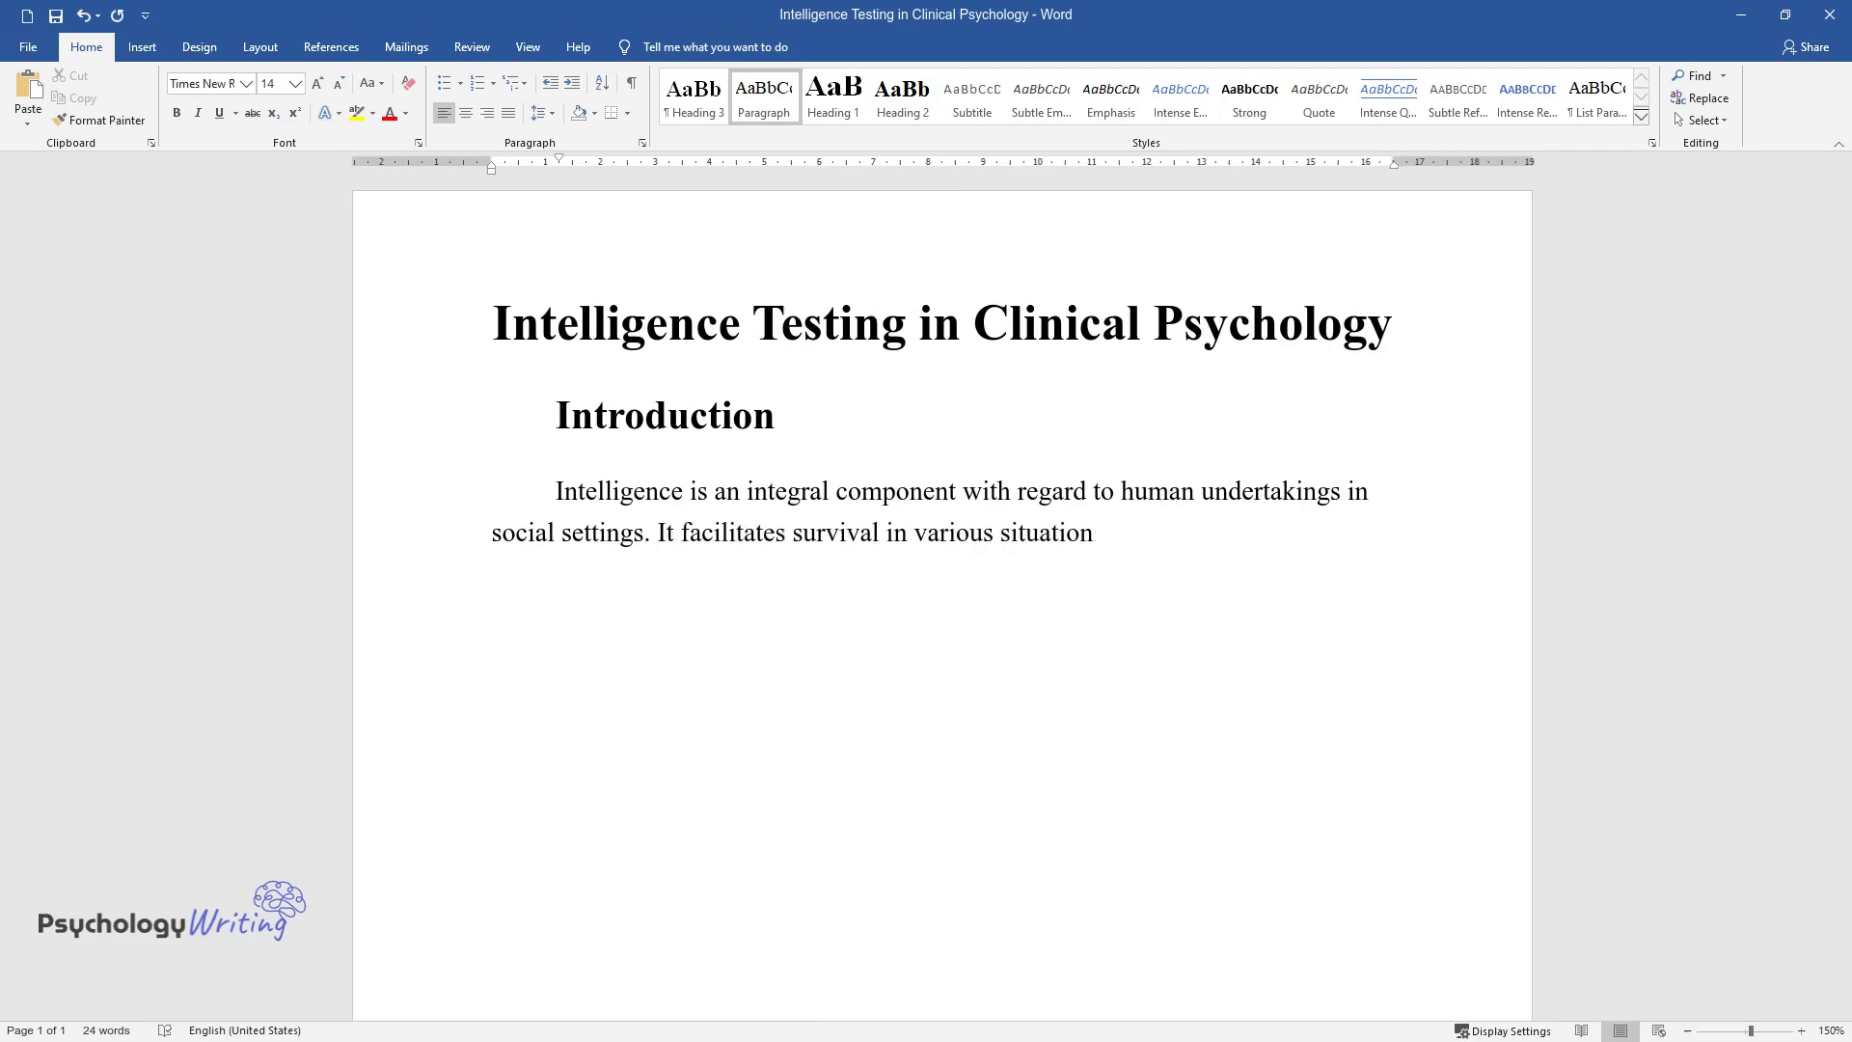
{"action": "type", "text": "s that characterize conte"}
{"action": "type", "text": "mporary "}
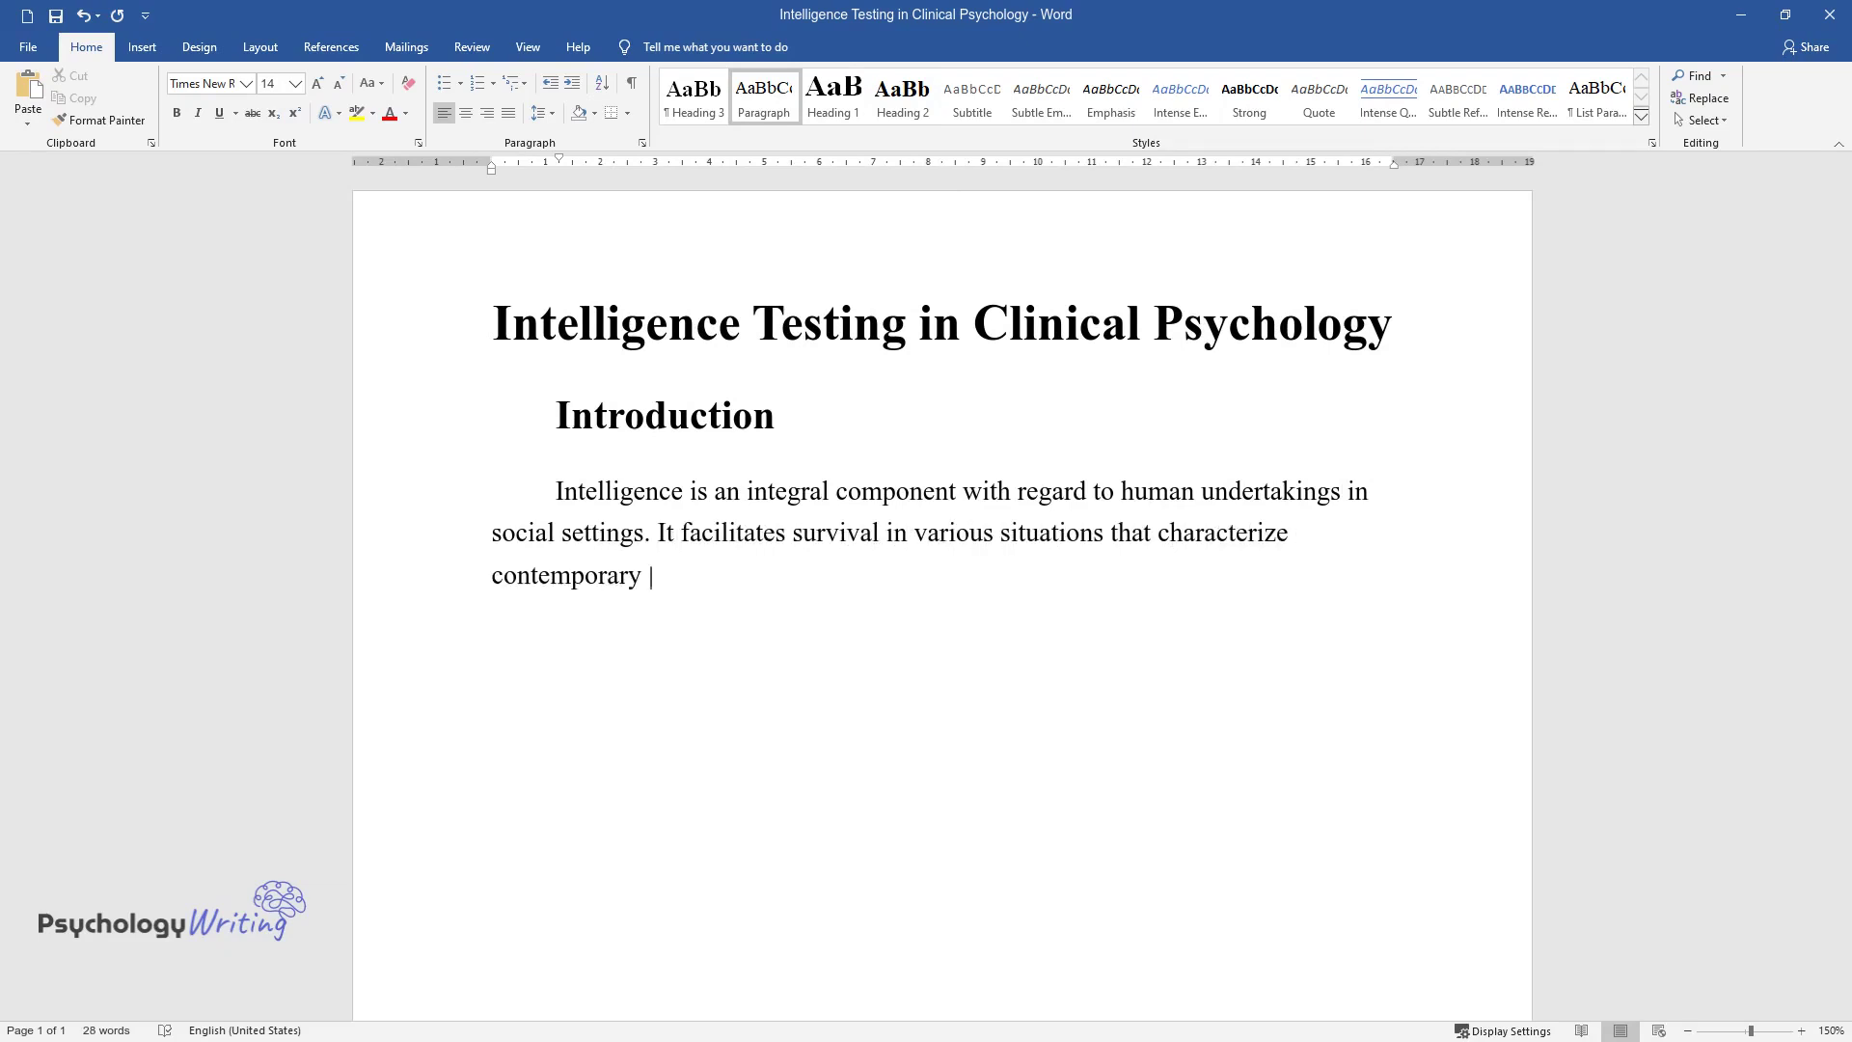
{"action": "type", "text": "society. In light of these realit"}
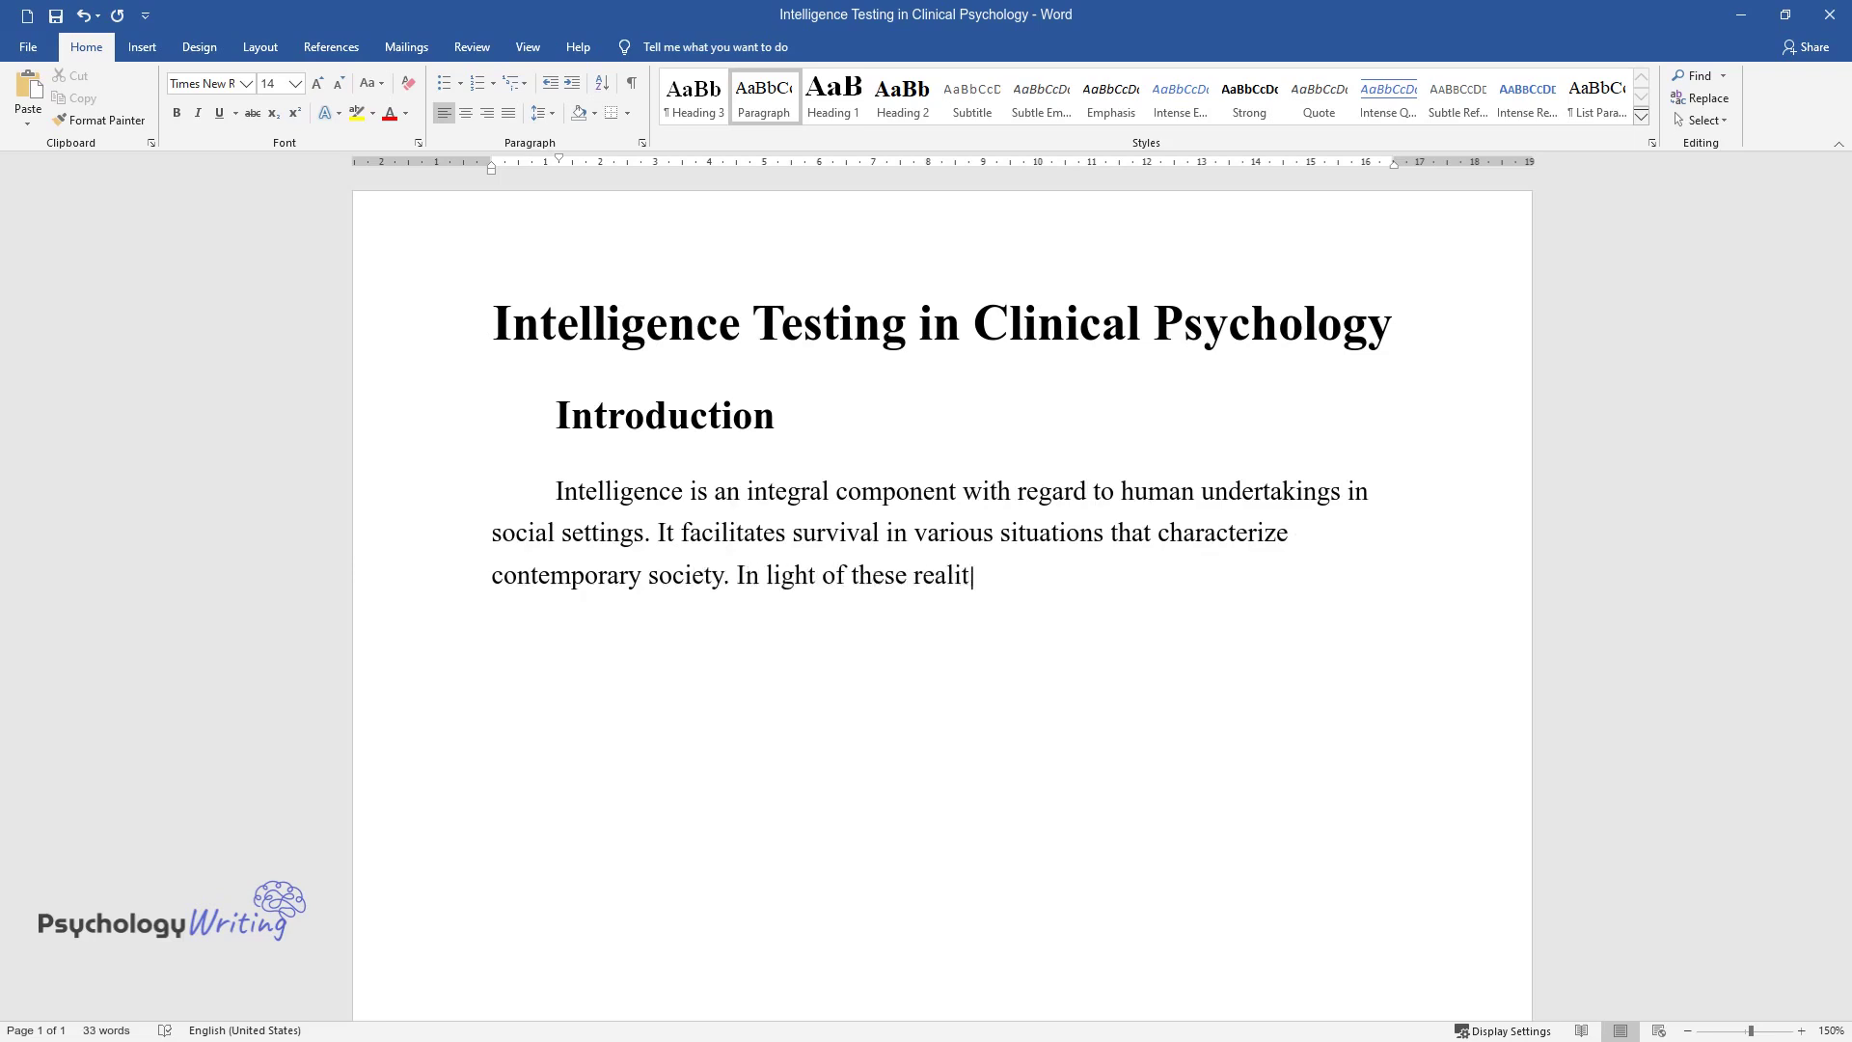
{"action": "type", "text": "ies, experts have designed tests"}
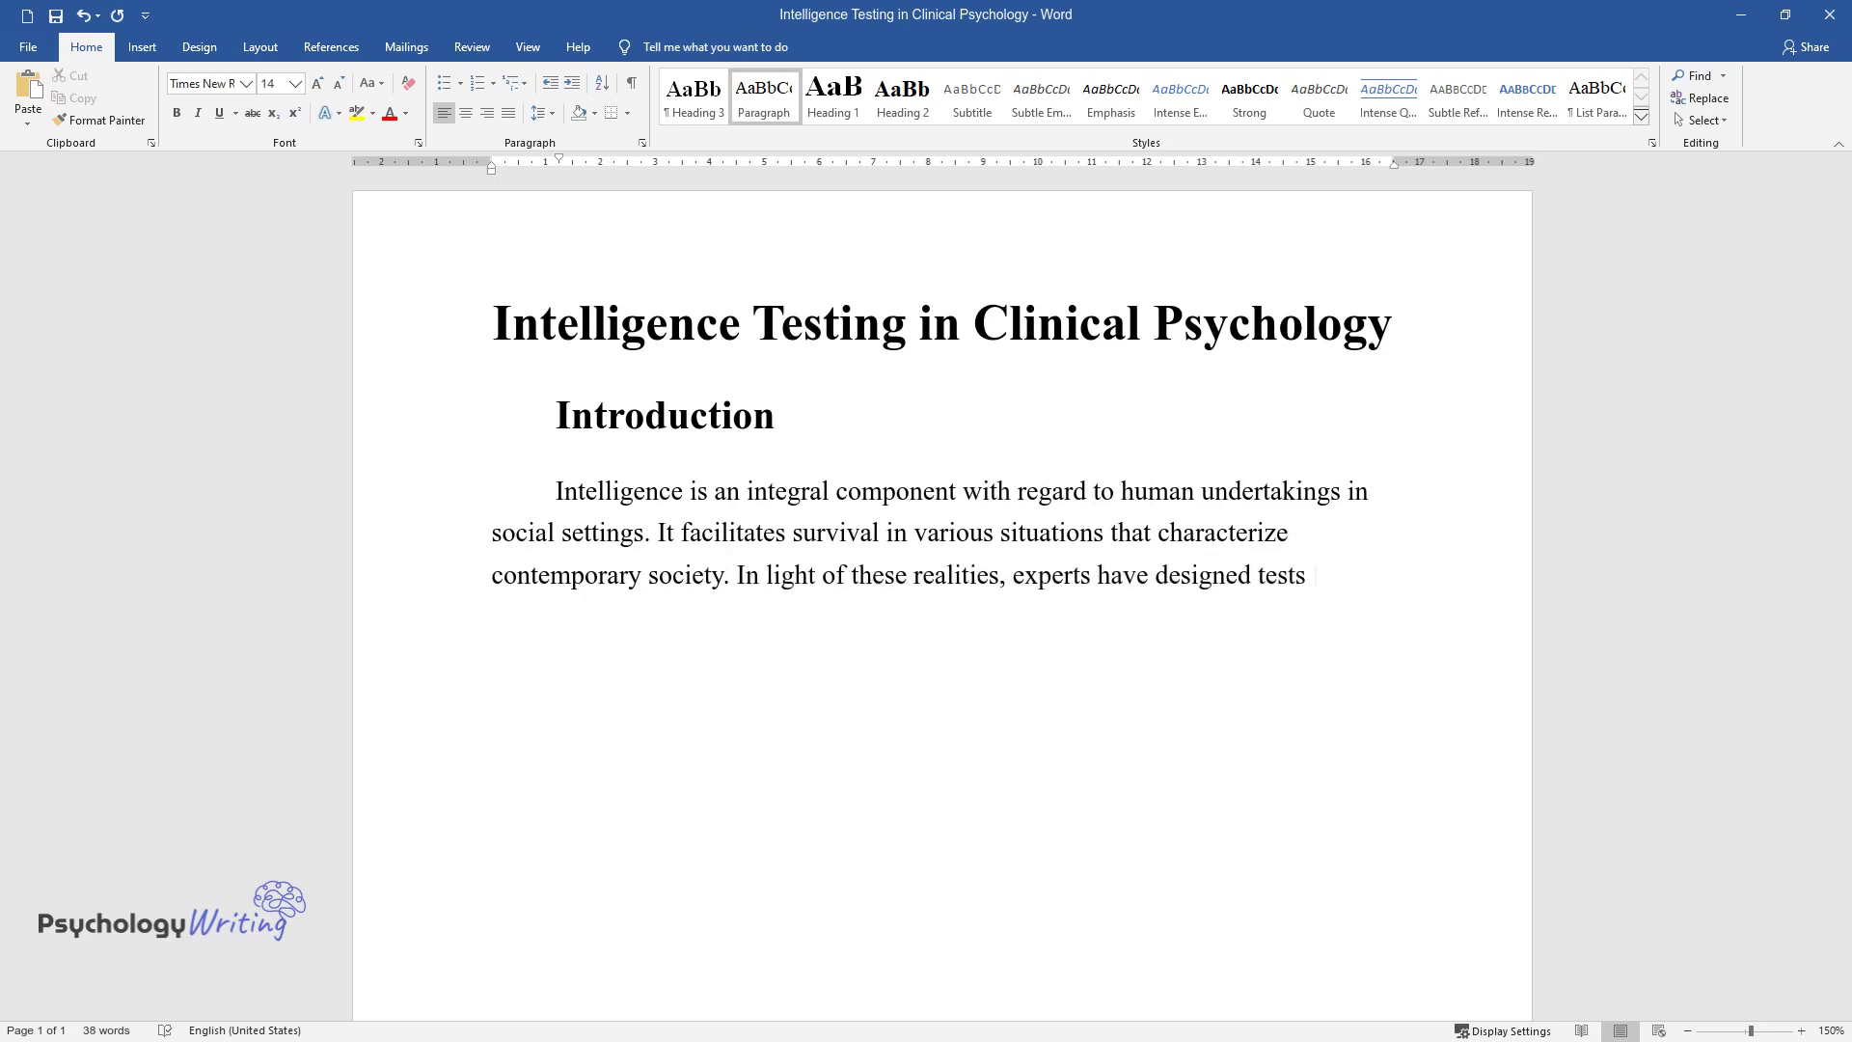
{"action": "type", "text": " to determi"}
{"action": "type", "text": "ne an individual intelli"}
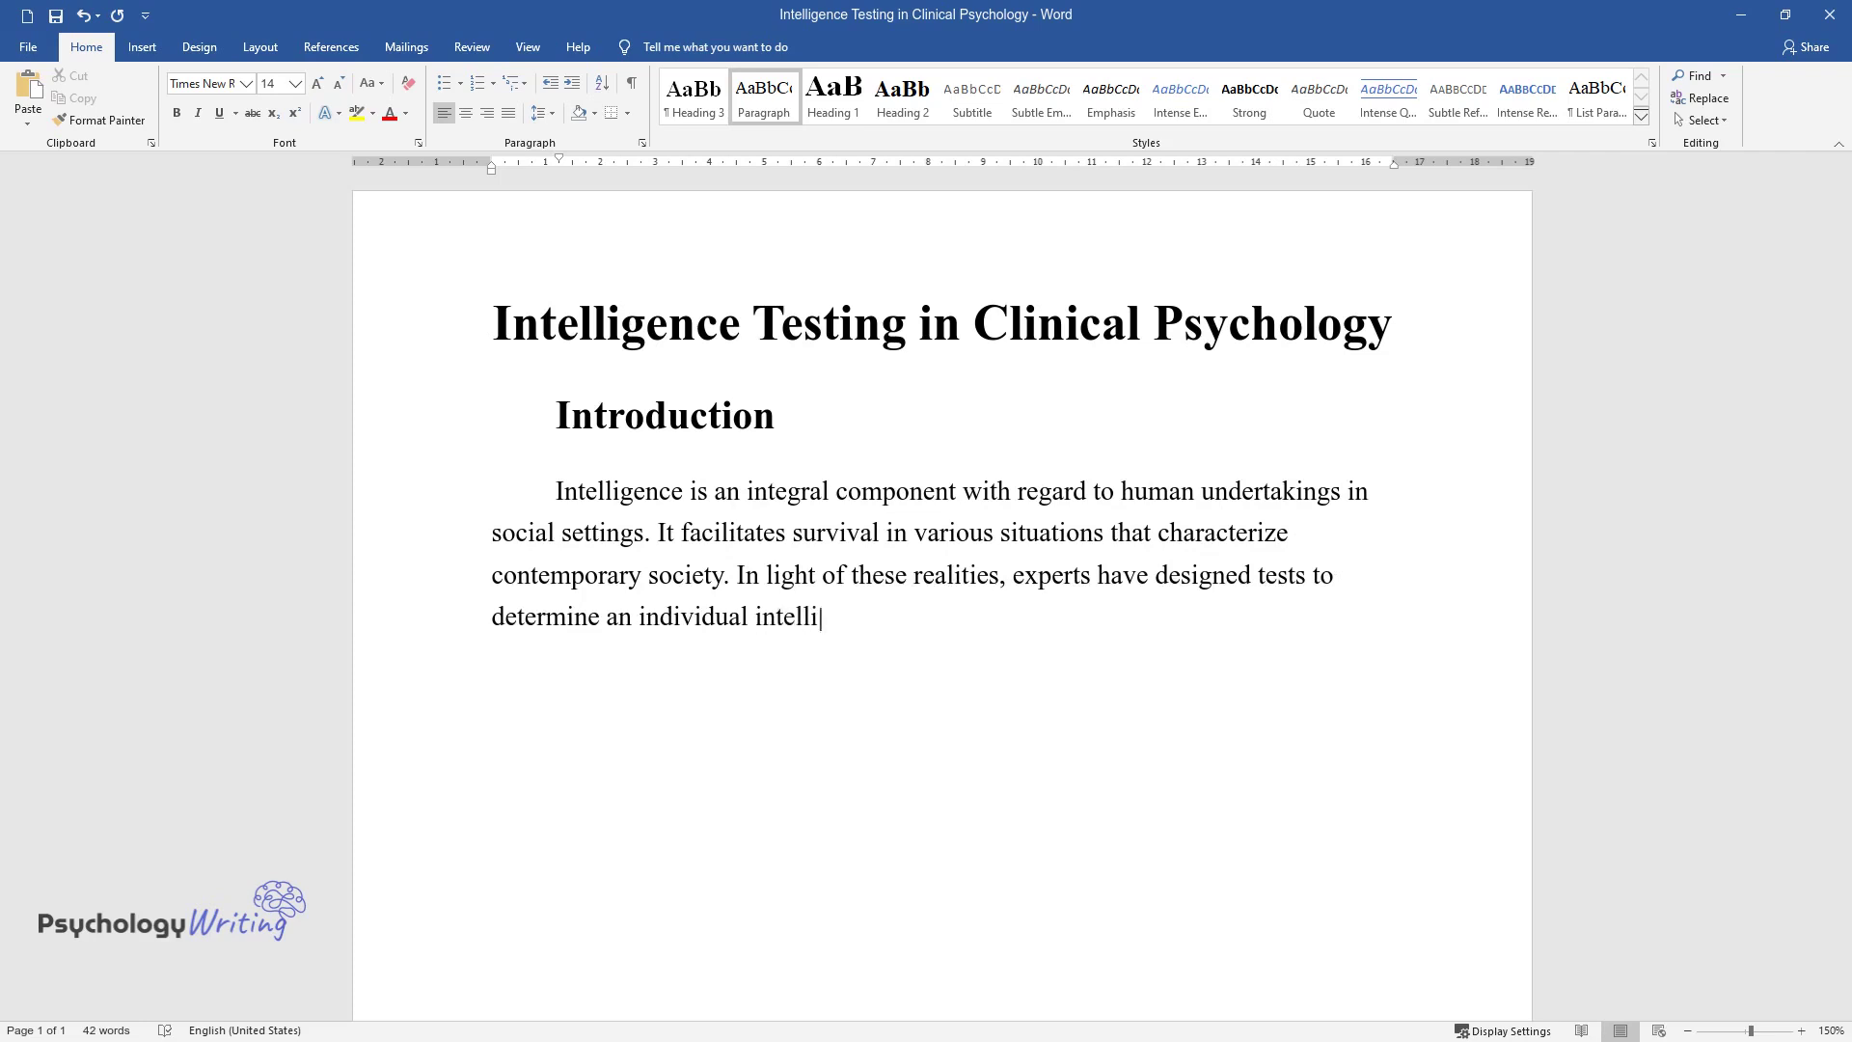
{"action": "type", "text": "gence quotient. Such tests empower people "}
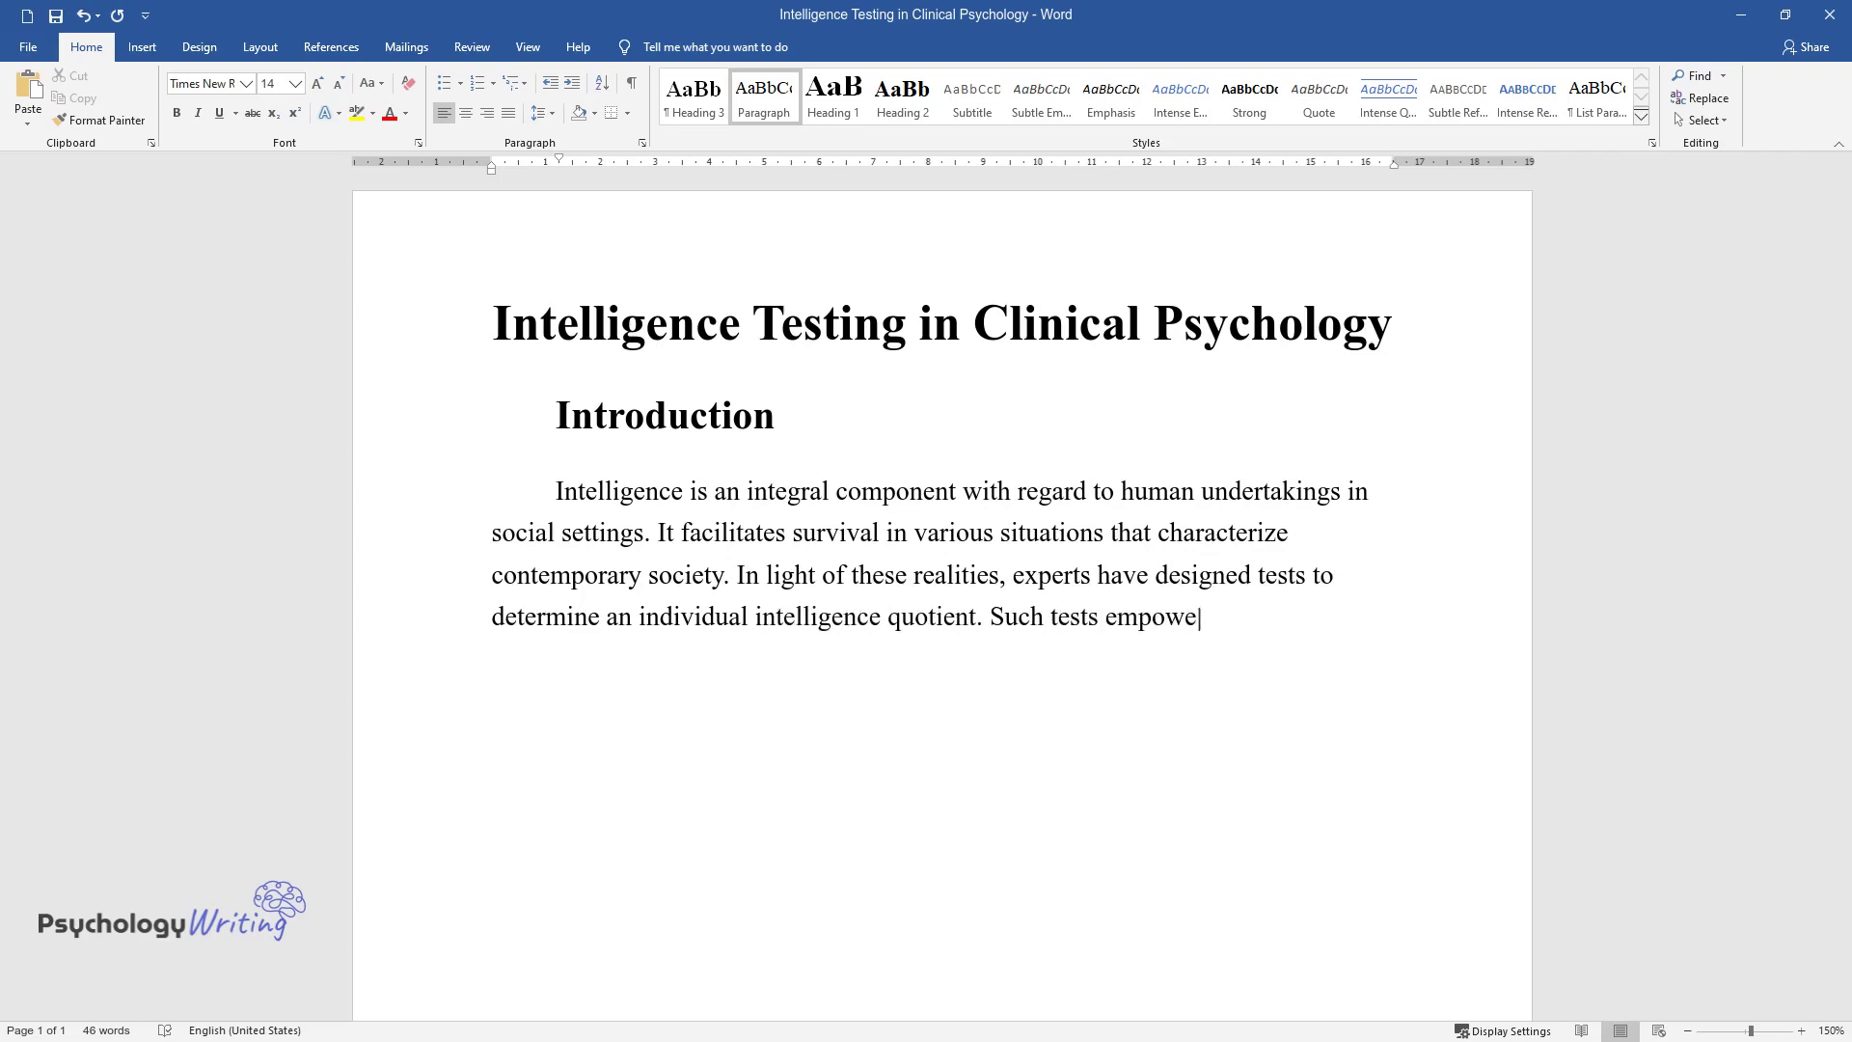
{"action": "type", "text": "towards realizing strengt"}
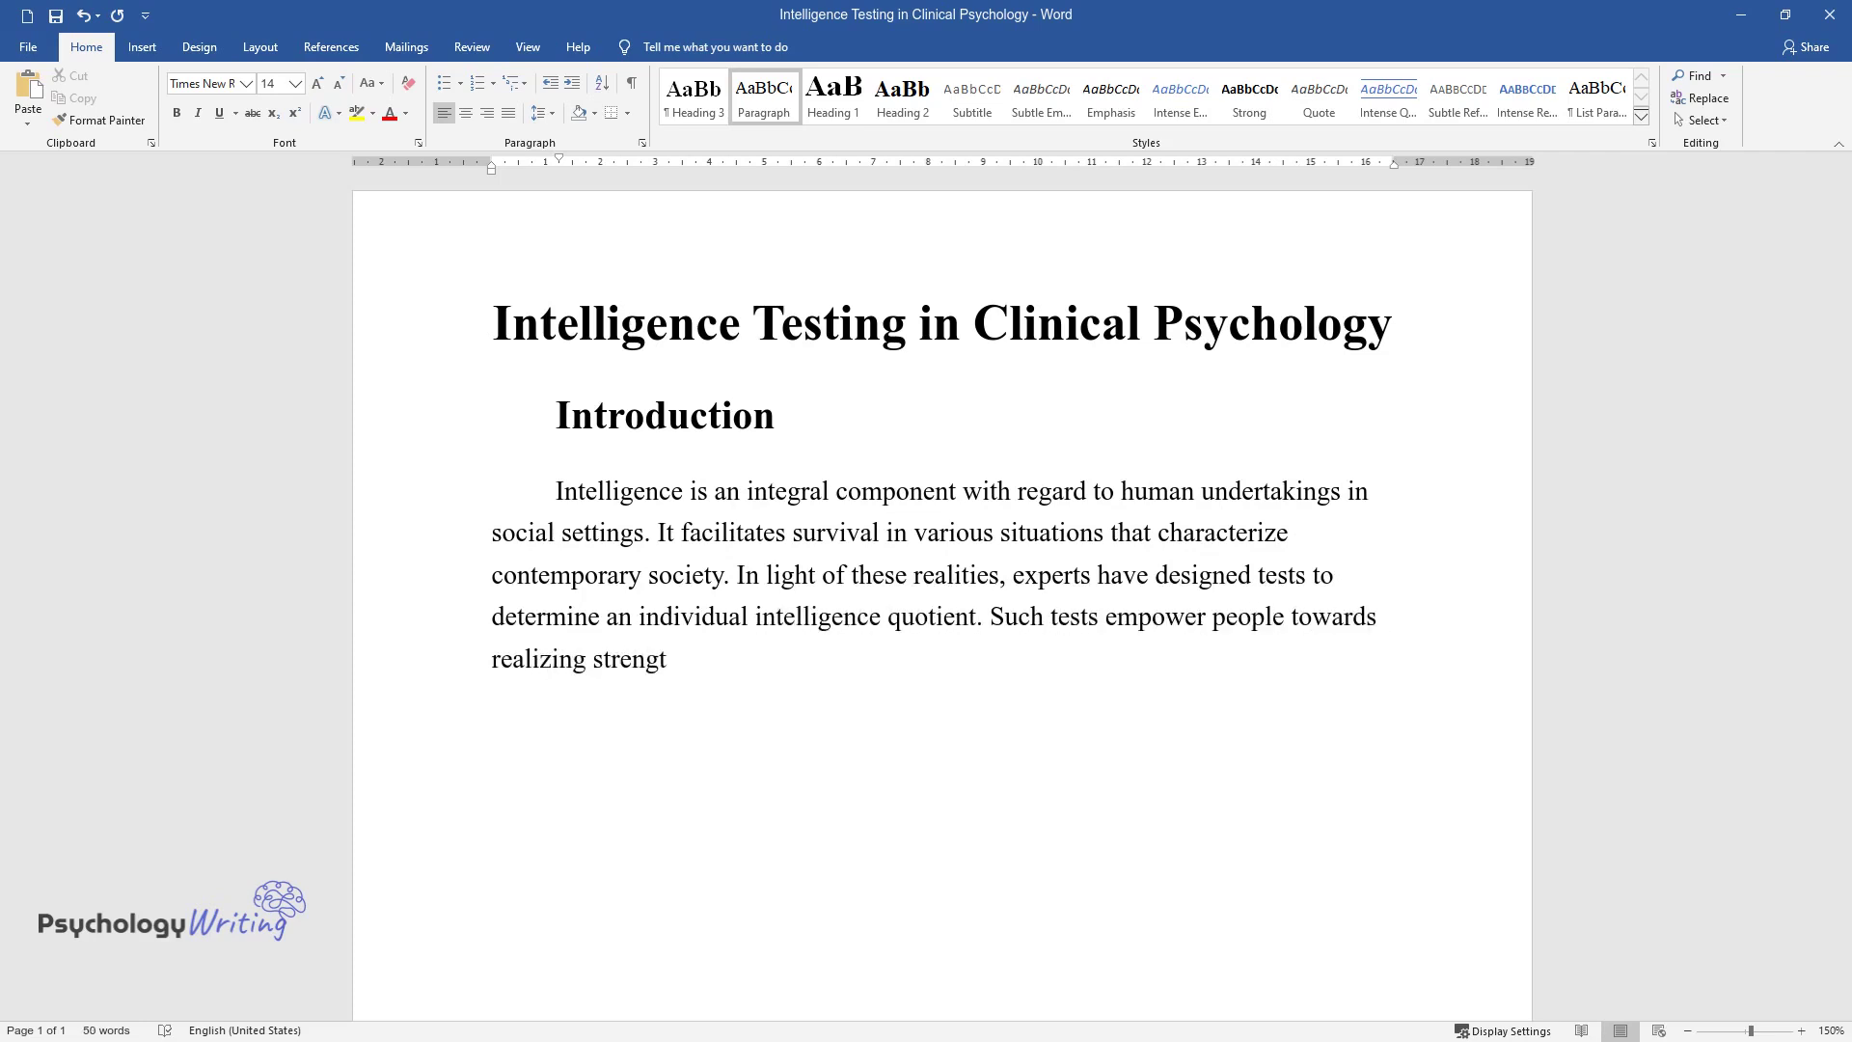
{"action": "type", "text": "hs and weaknesses in diverse area"}
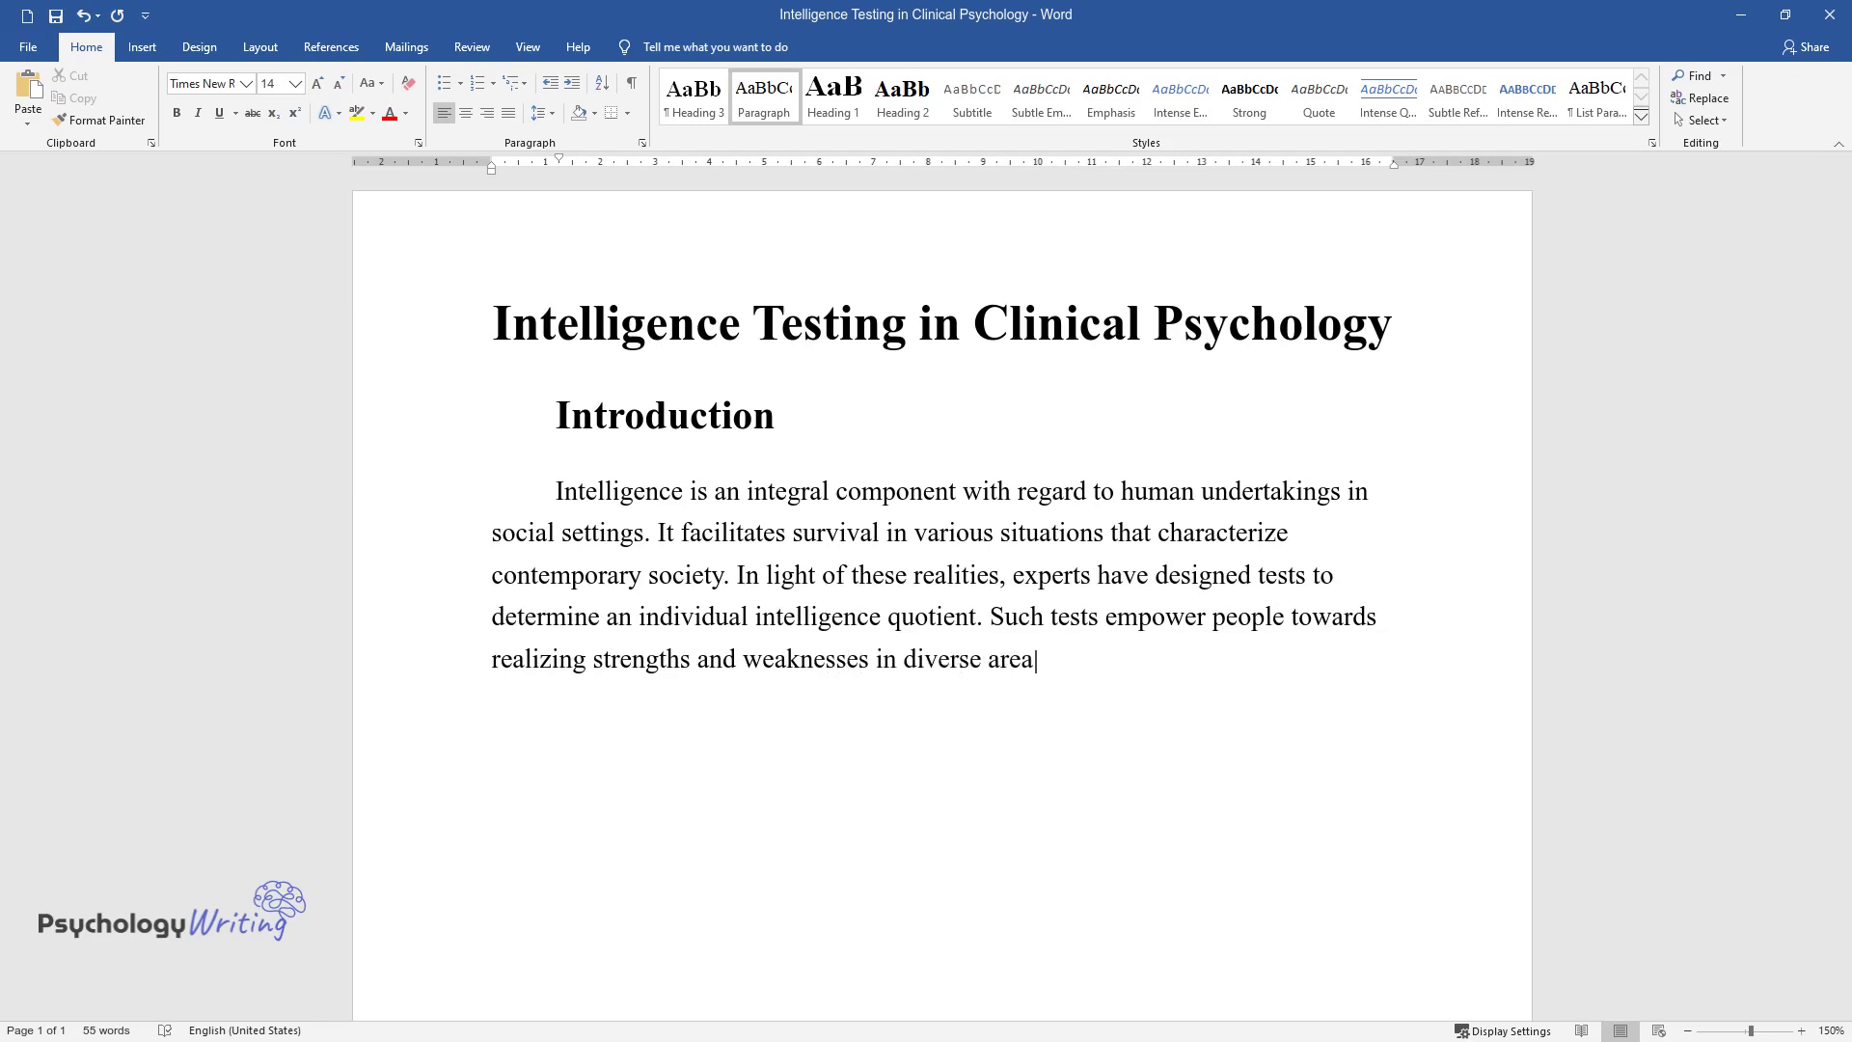
{"action": "type", "text": "s of engagement. This essay formu"}
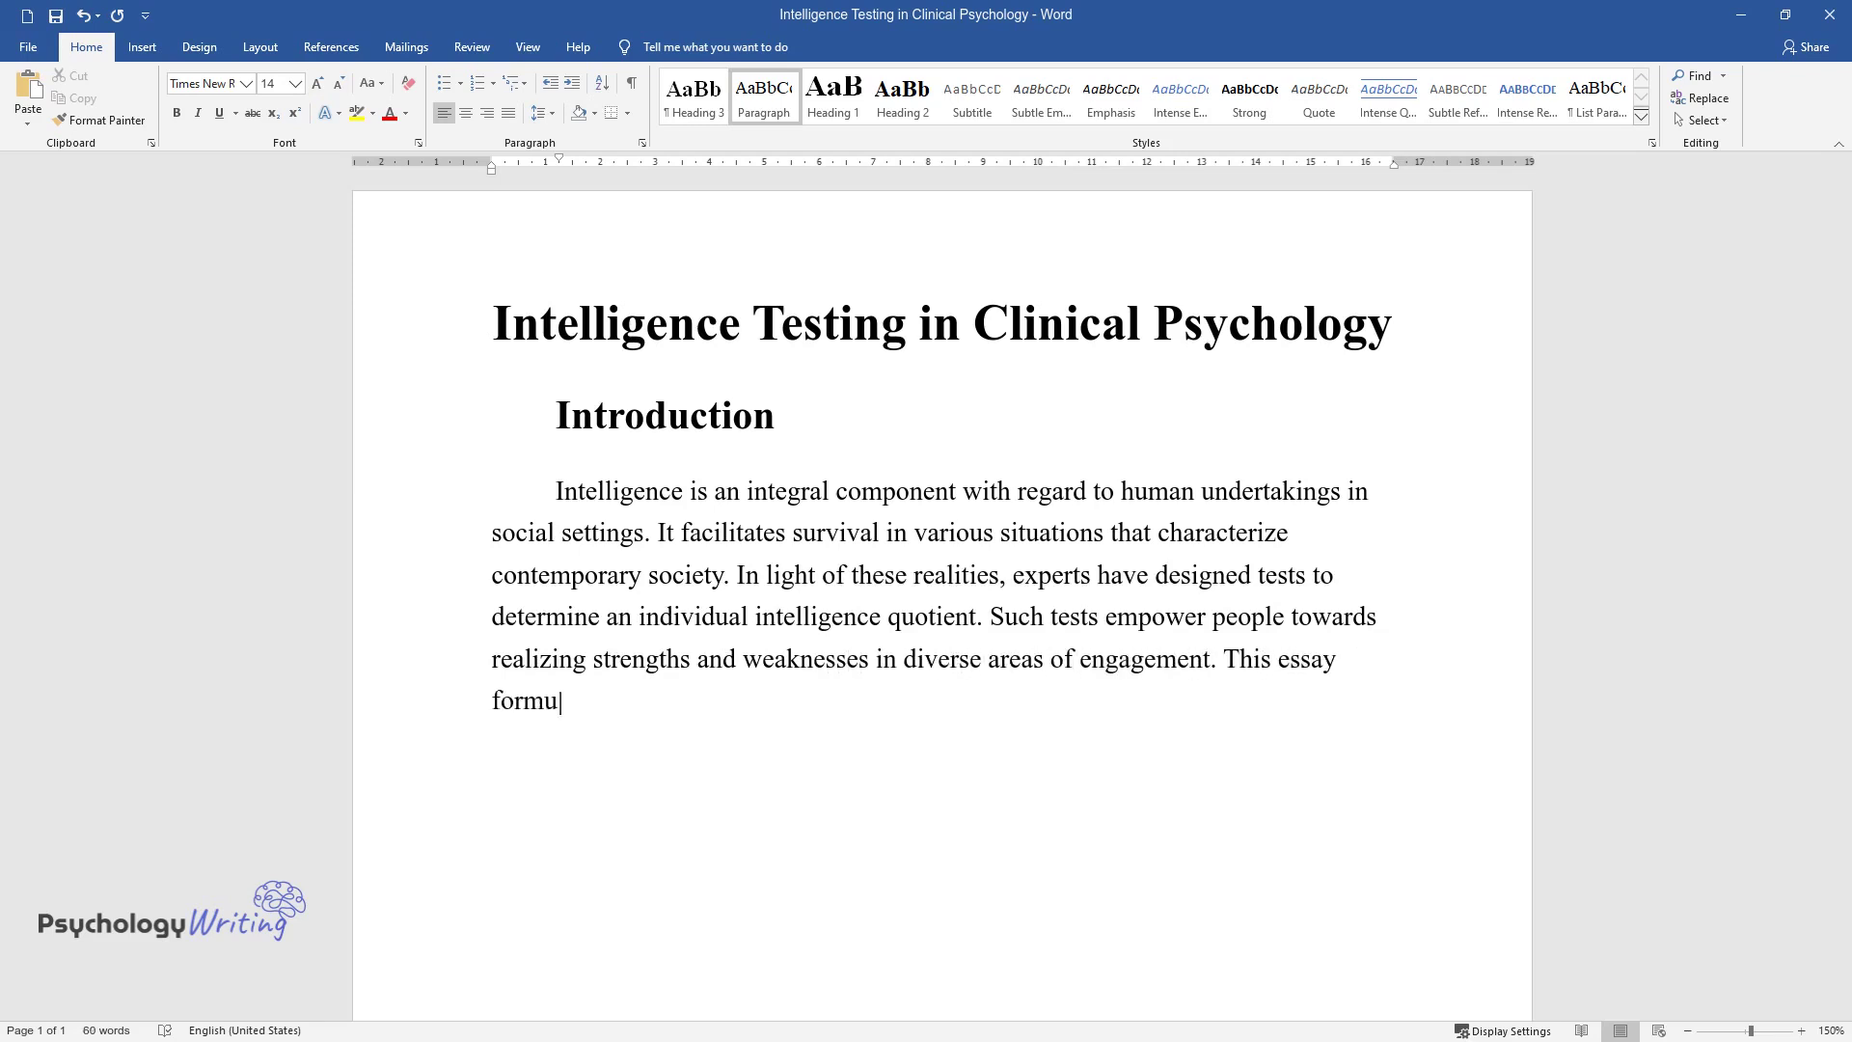
{"action": "type", "text": "lates a response to the results of "}
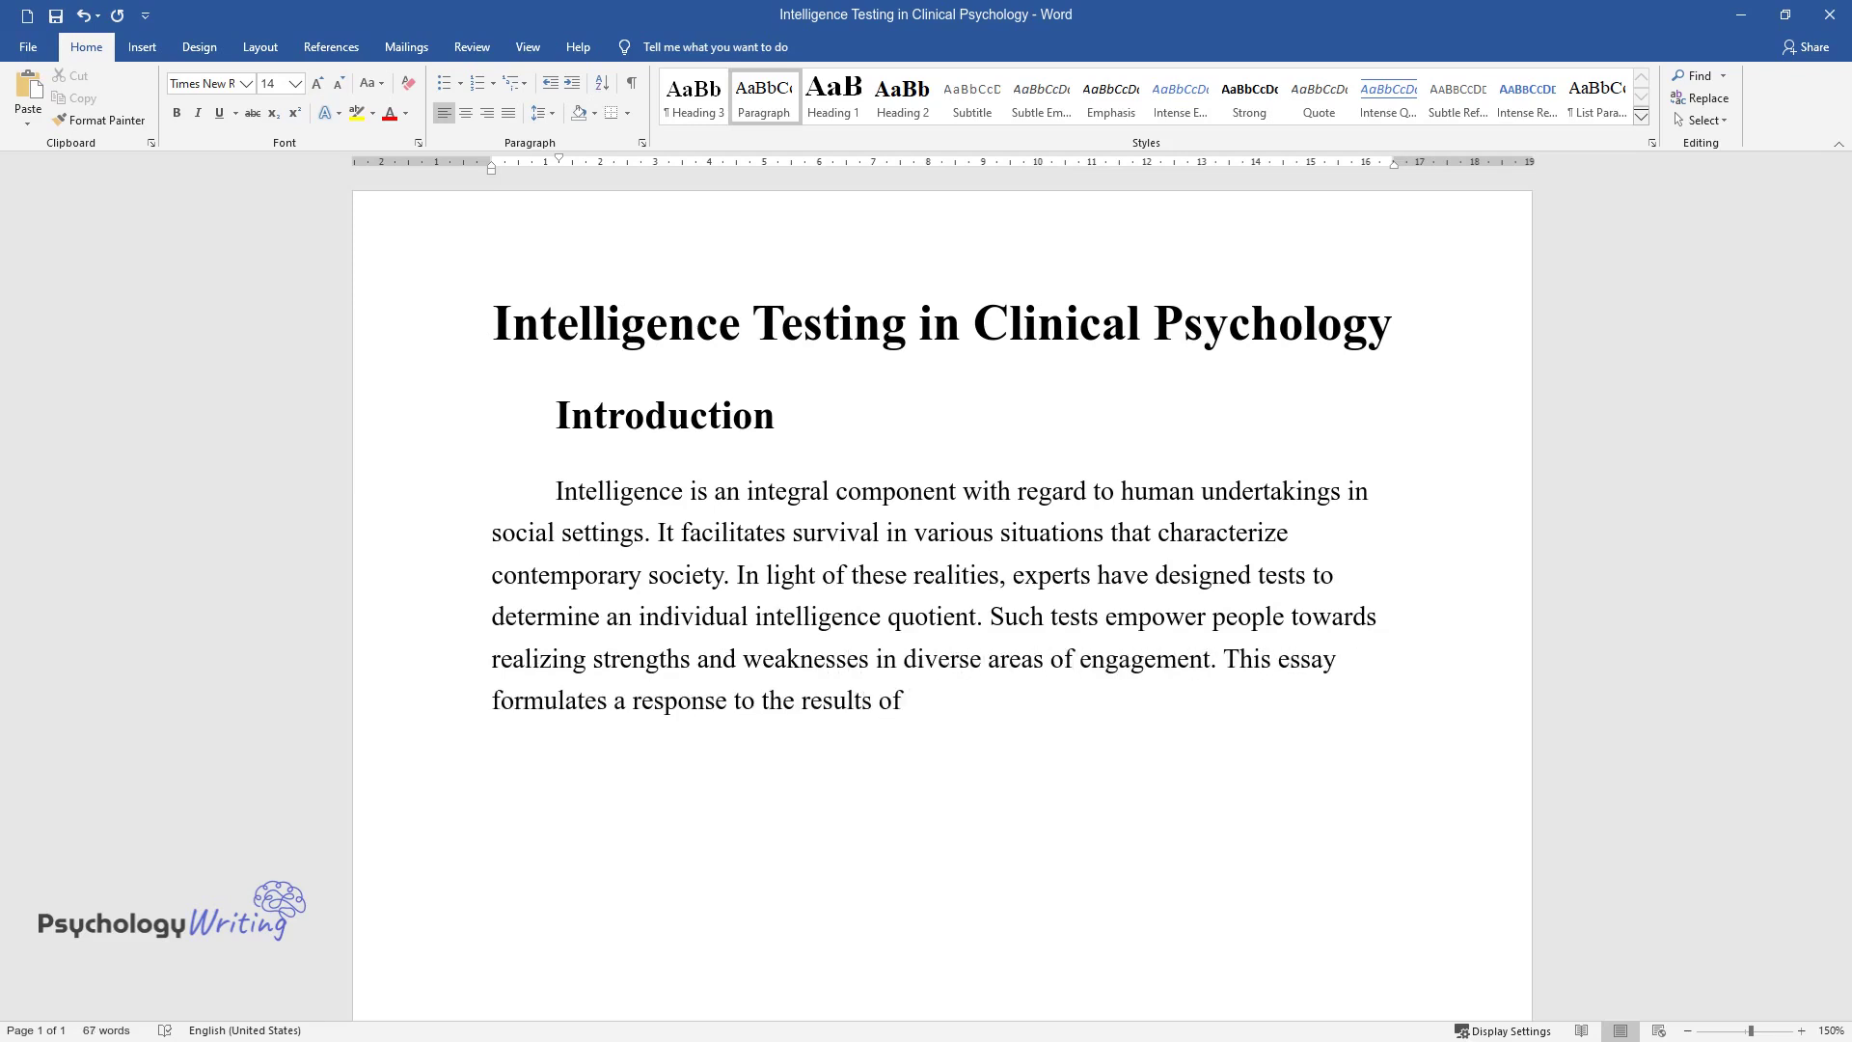
{"action": "type", "text": "an intelligence test that I unde"}
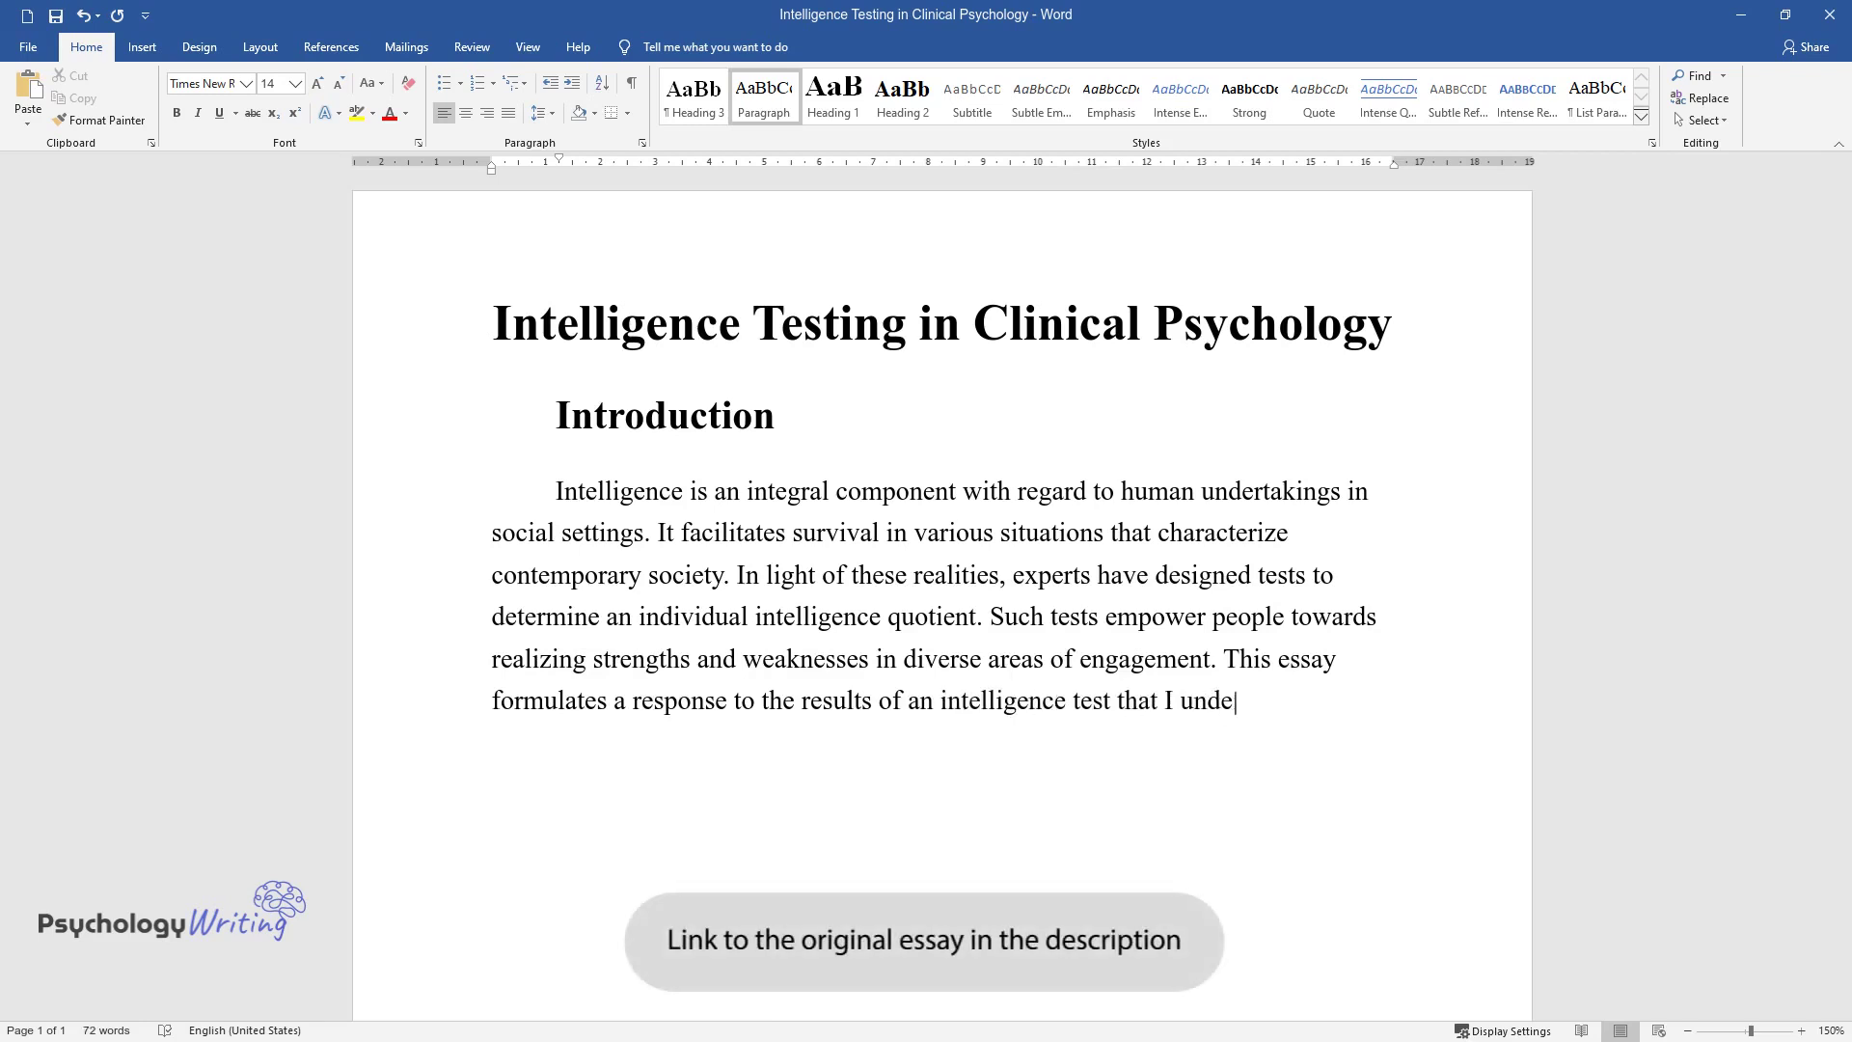
{"action": "type", "text": "rtook. It is also concerned with "}
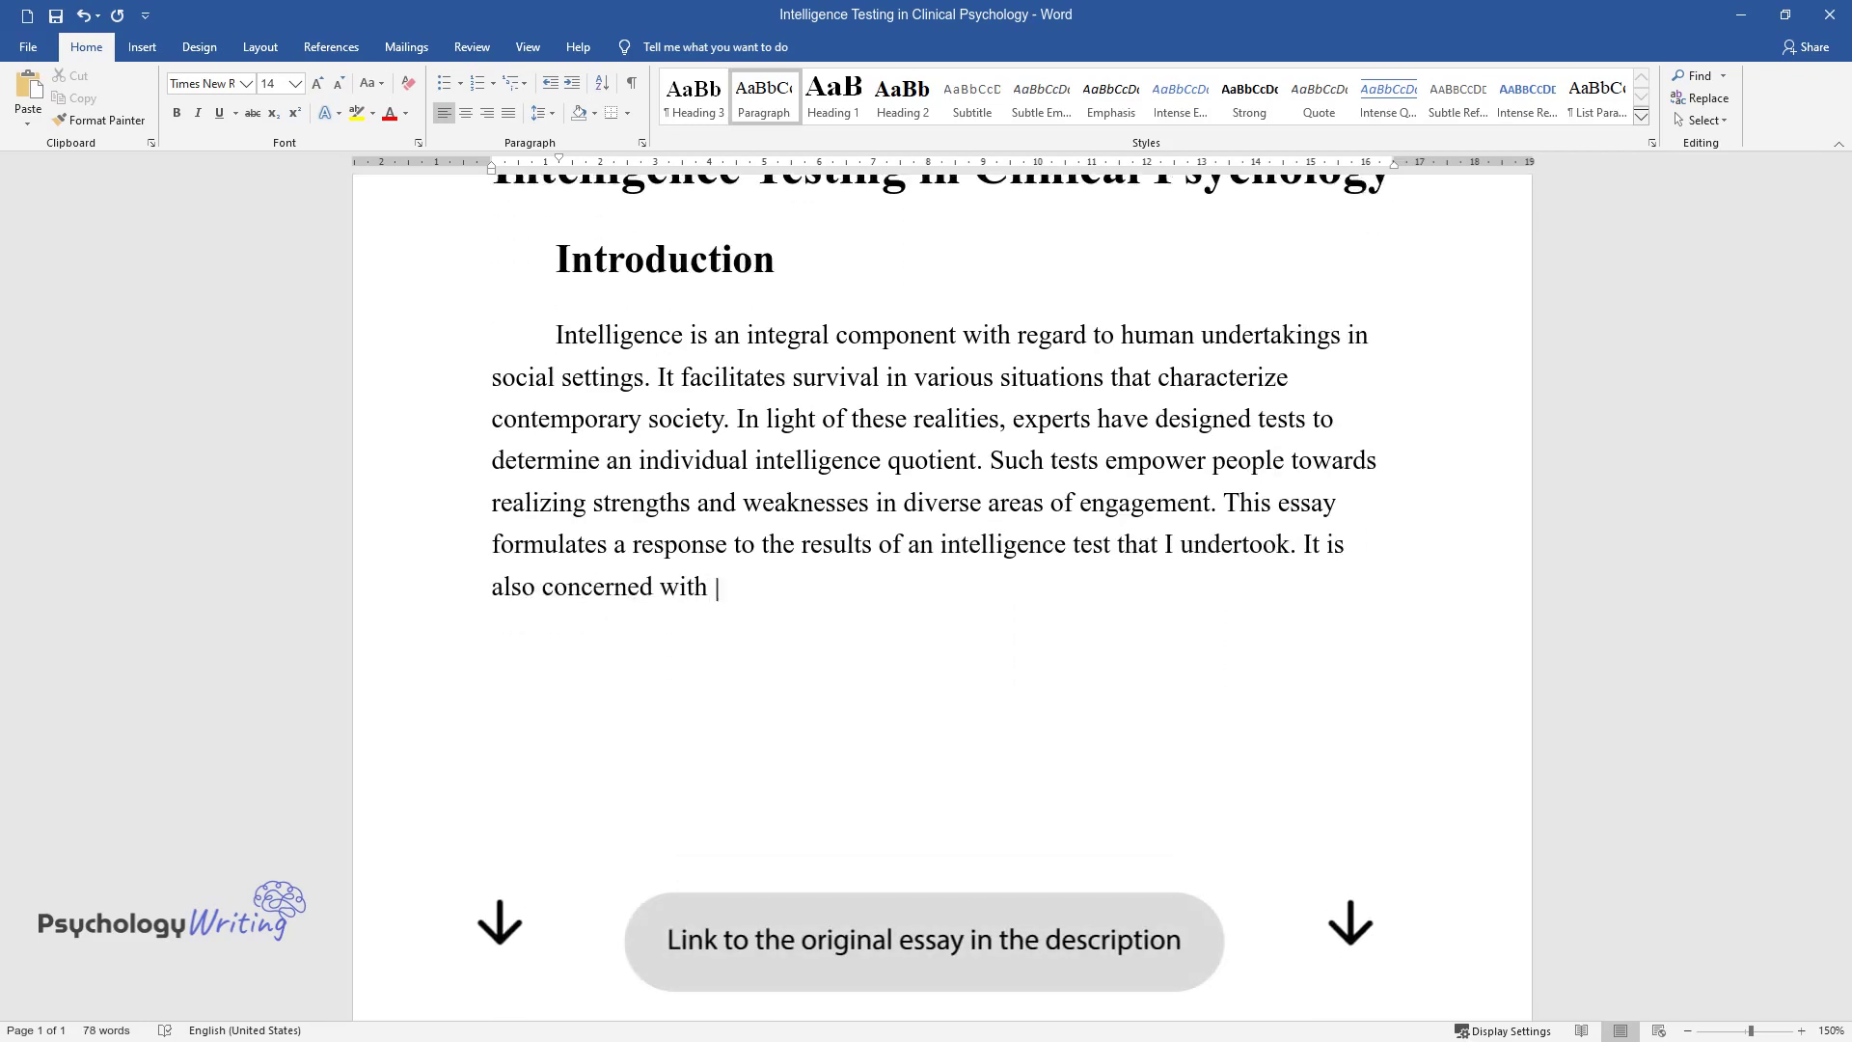
{"action": "type", "text": "the question how such results refl"}
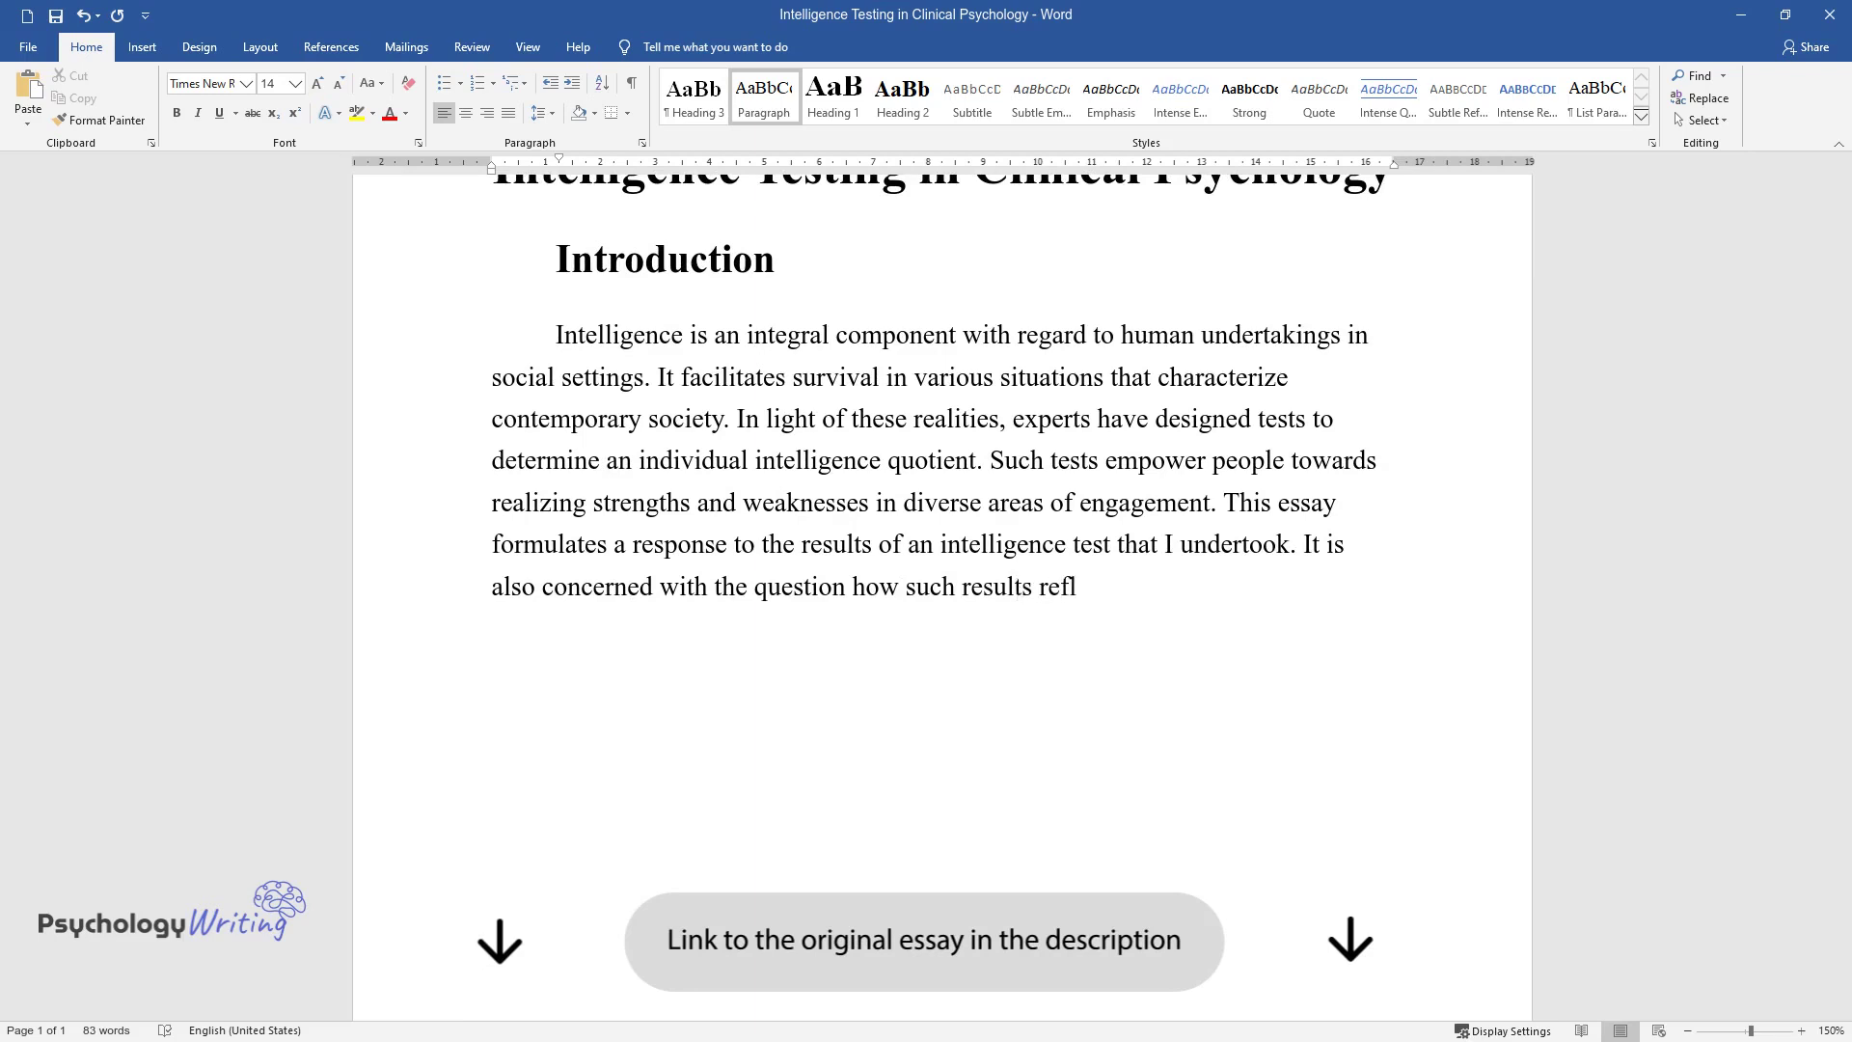
{"action": "type", "text": "ect an accurate representation of"}
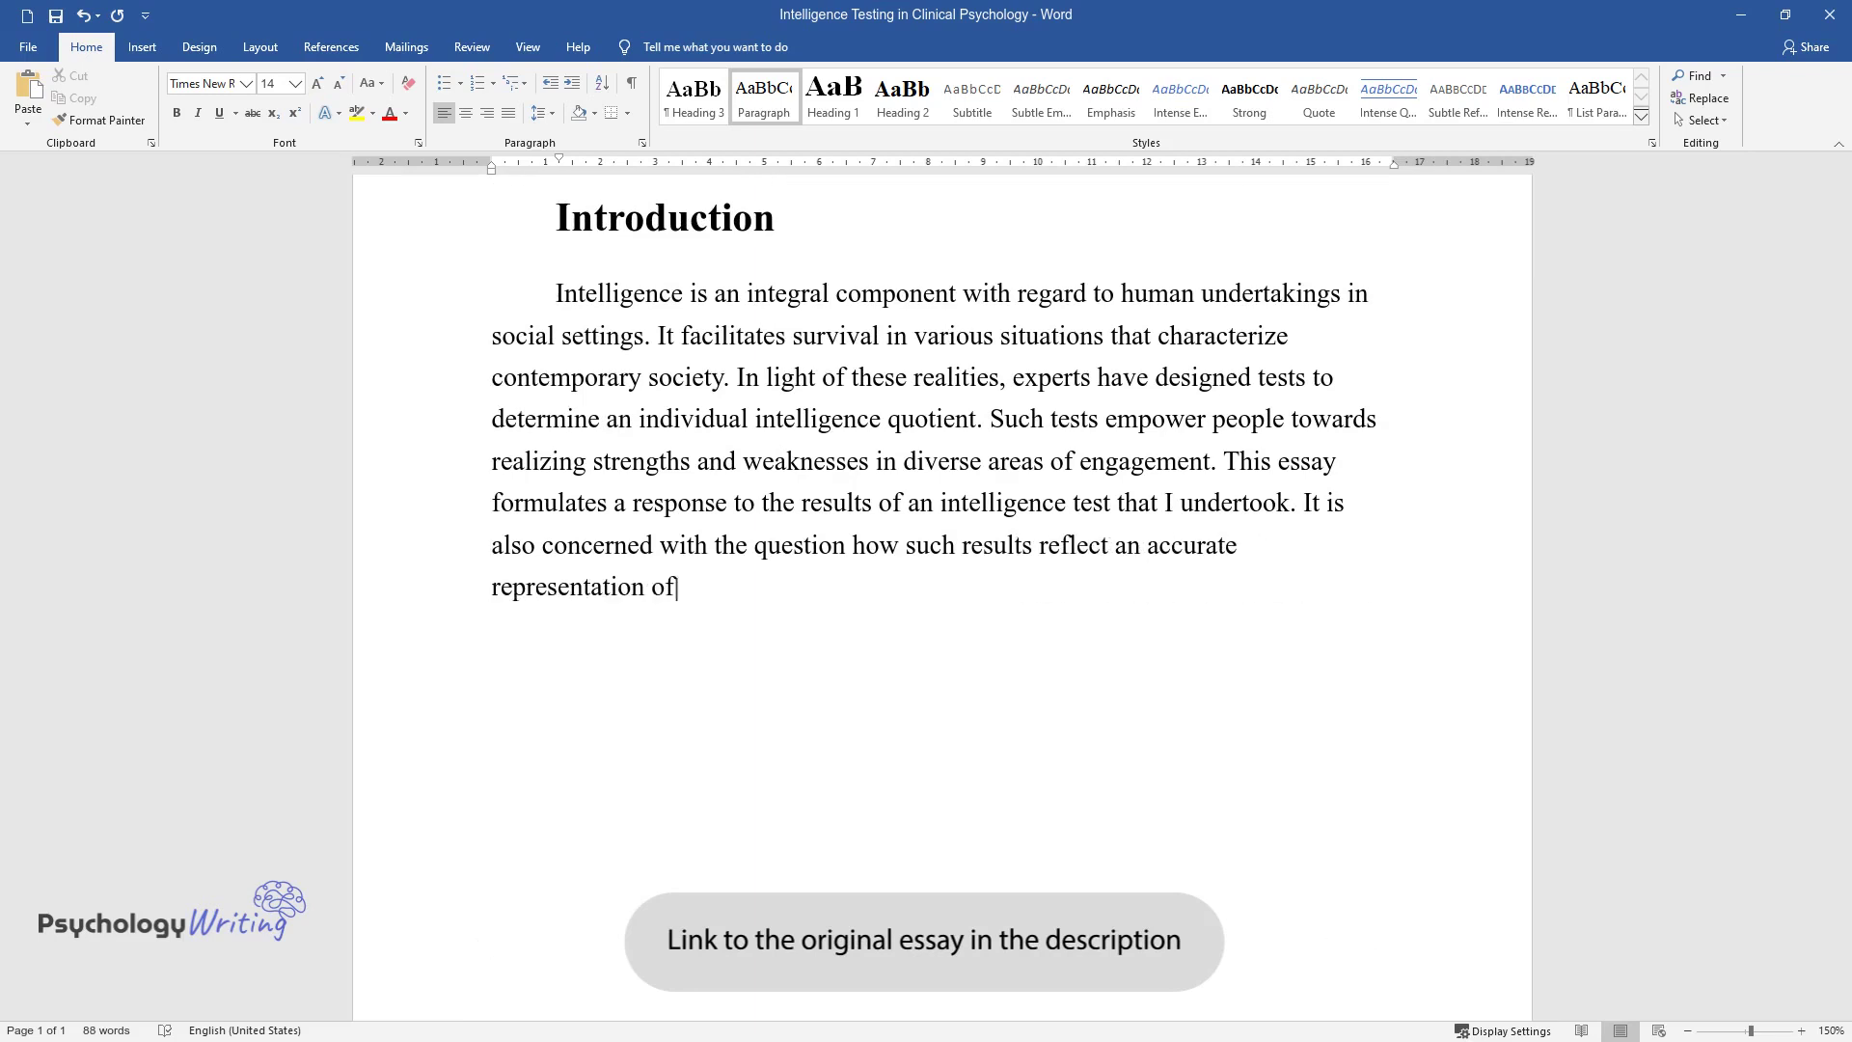
{"action": "type", "text": " my abilities and competencies."}
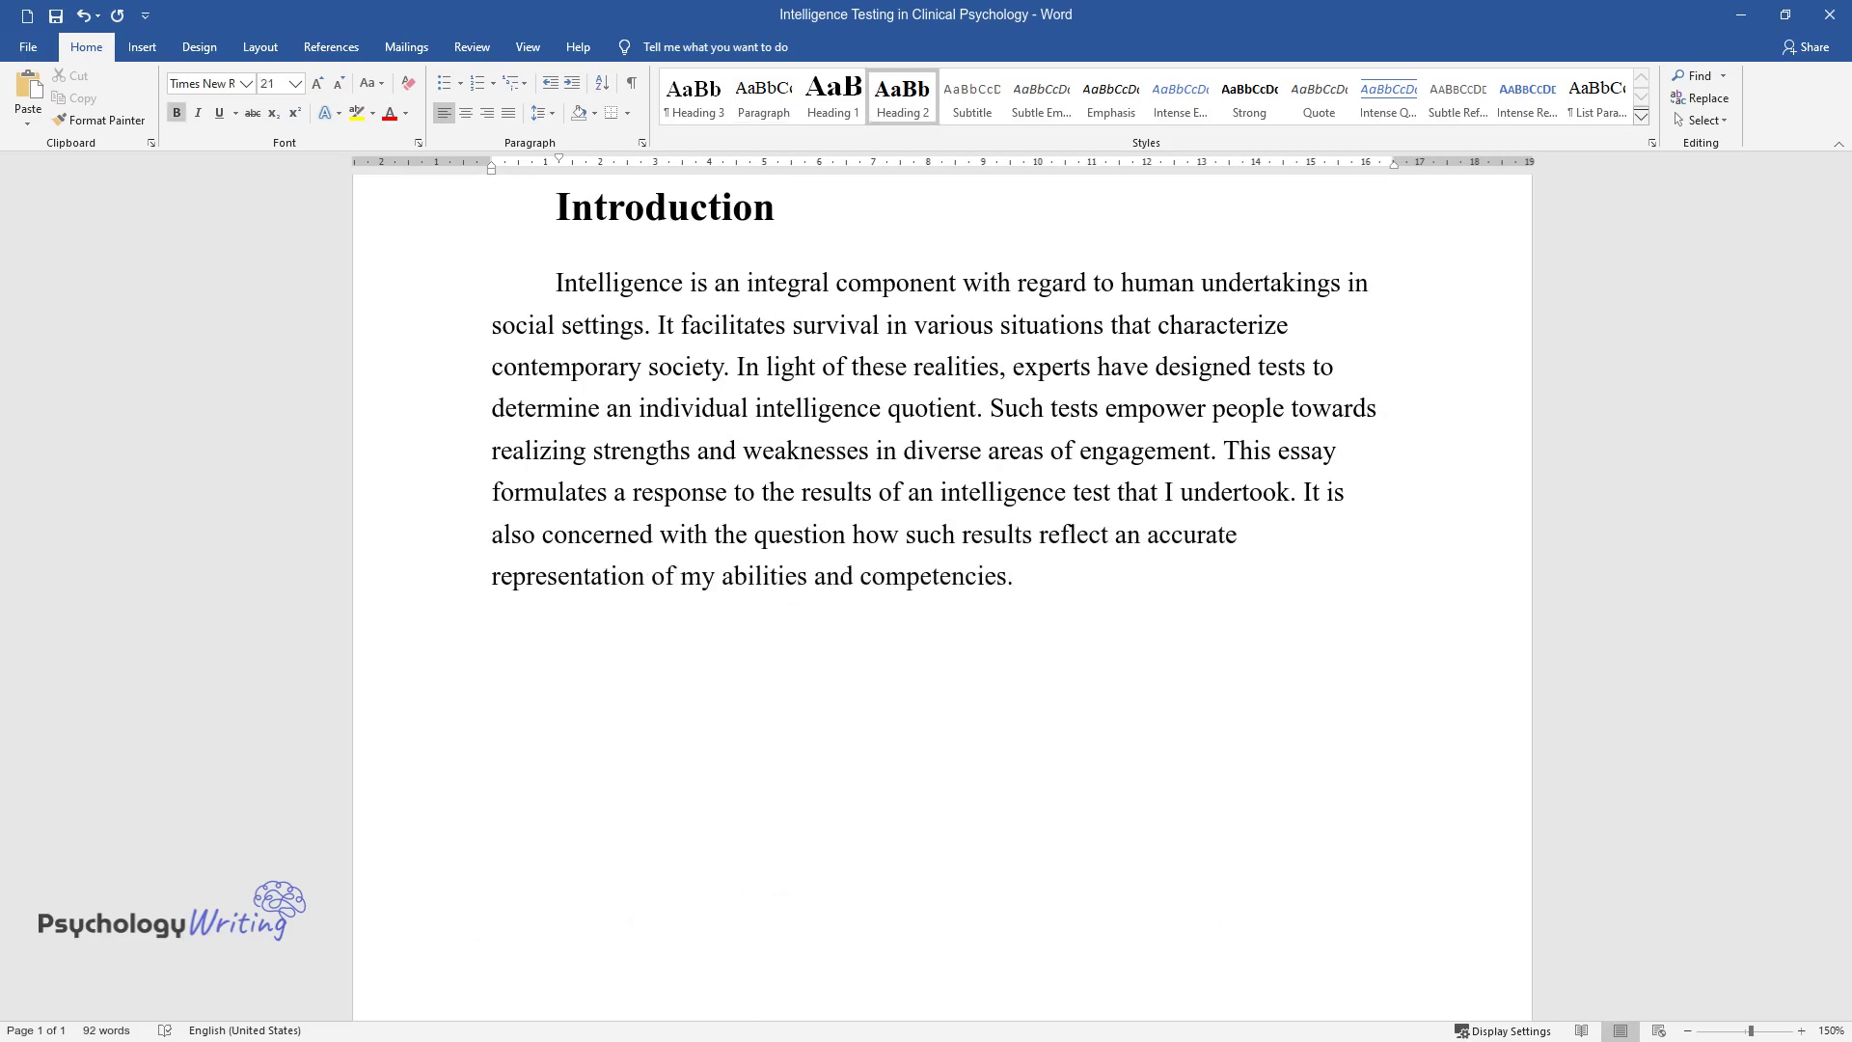
Add the 'Accuracy of Test Results' heading and its paragraph ending 'diverse areas of interest.'
{"action": "key", "text": "Return"}
{"action": "type", "text": "Accuracy of "}
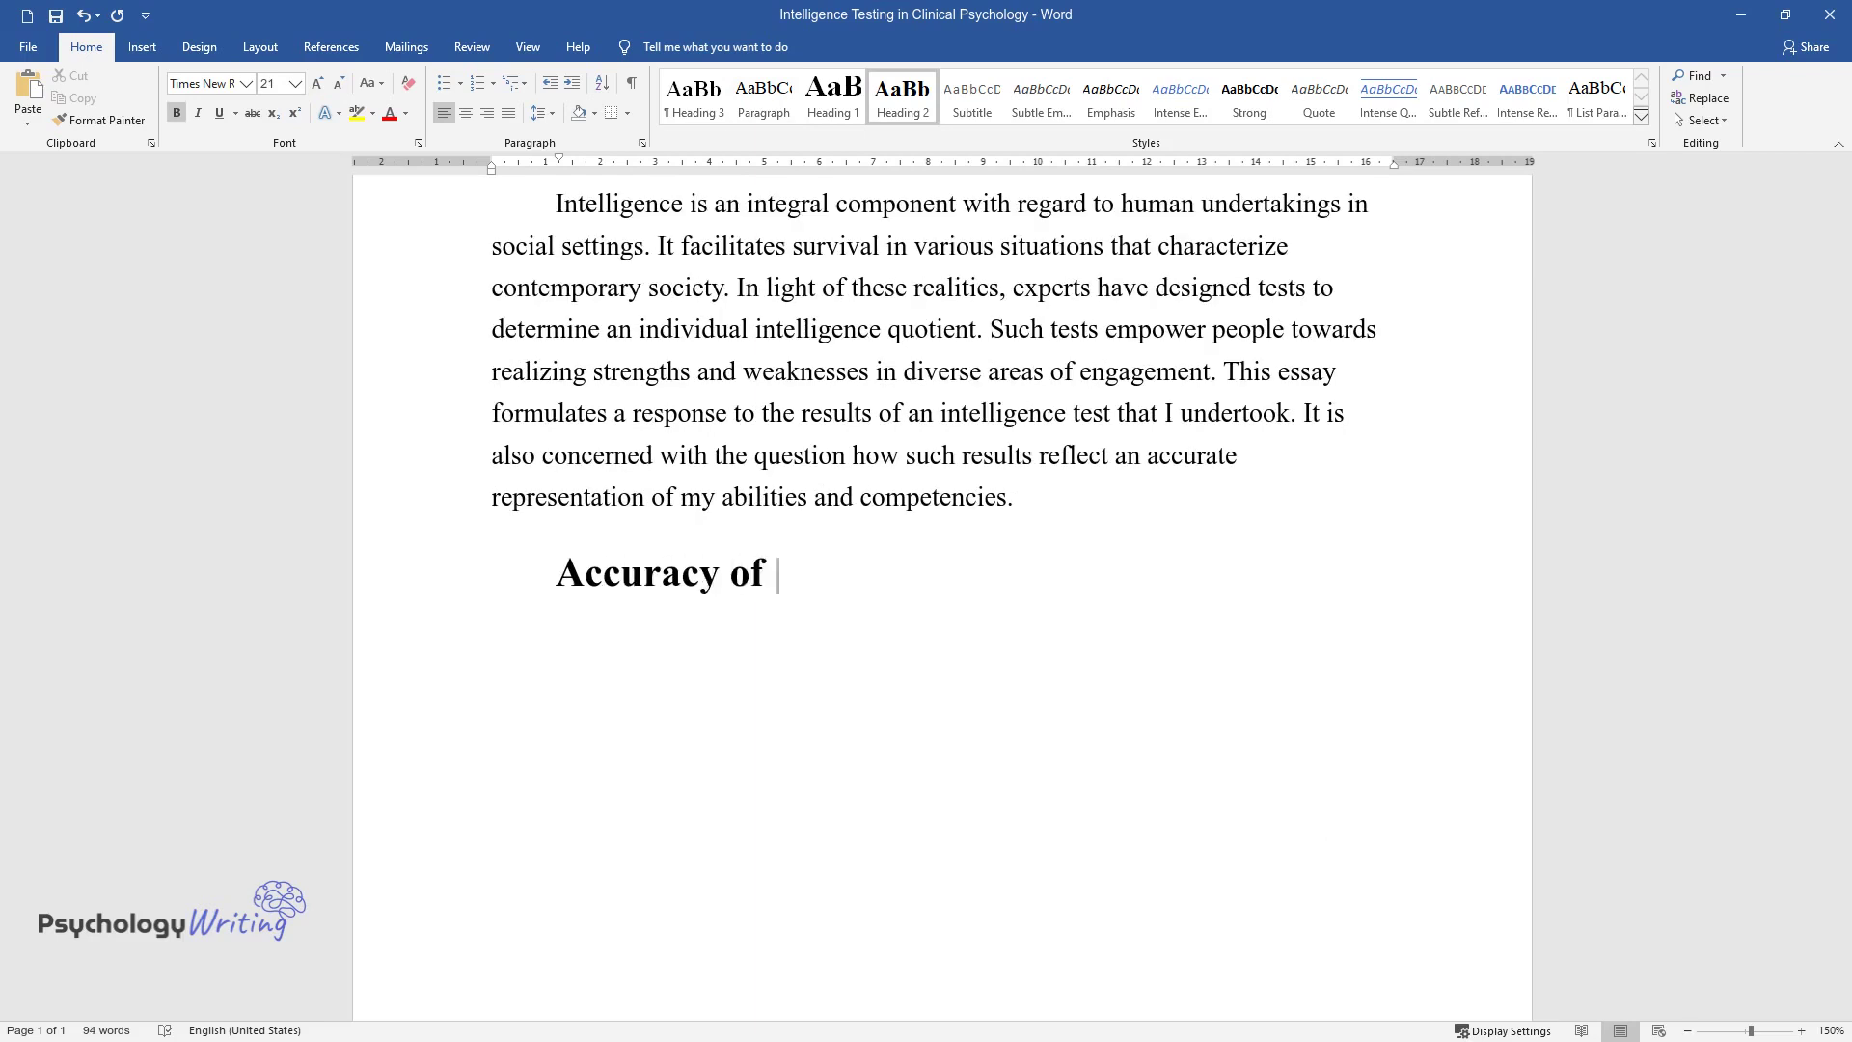
{"action": "type", "text": "Test Results"}
{"action": "key", "text": "Return"}
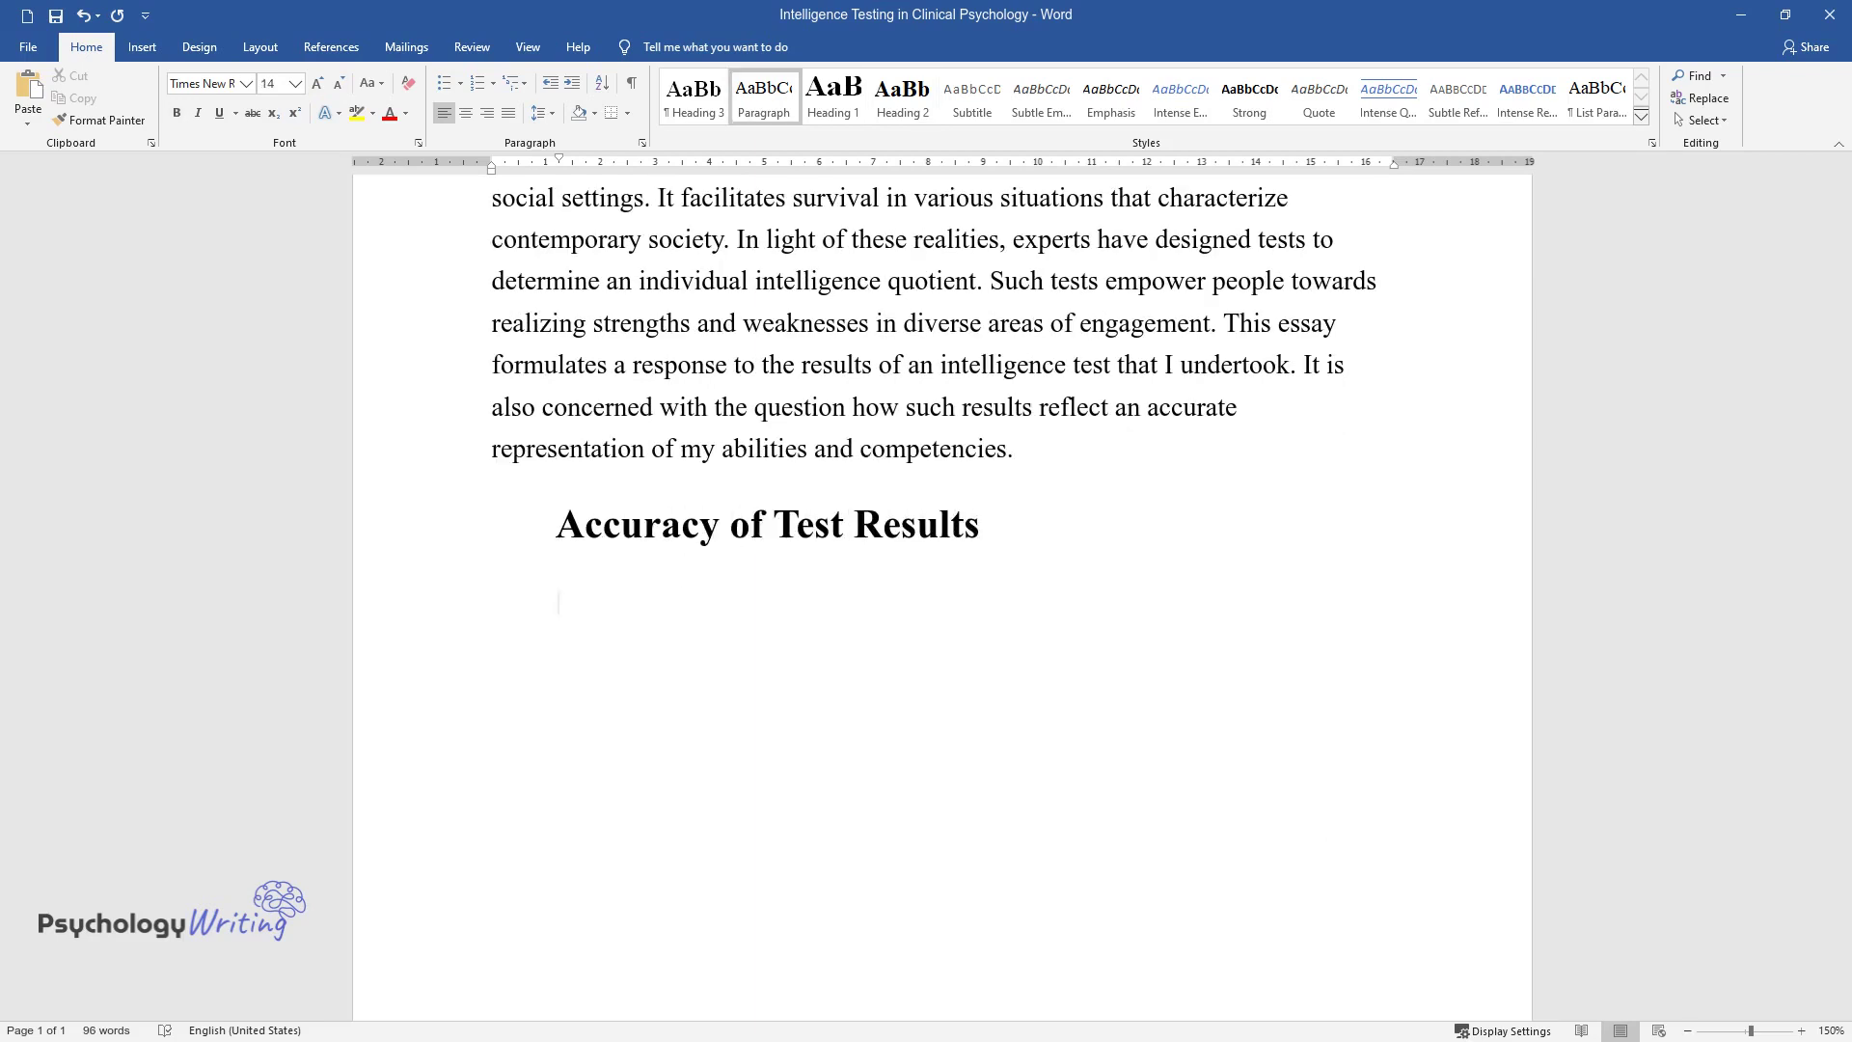
{"action": "type", "text": "The test results are"}
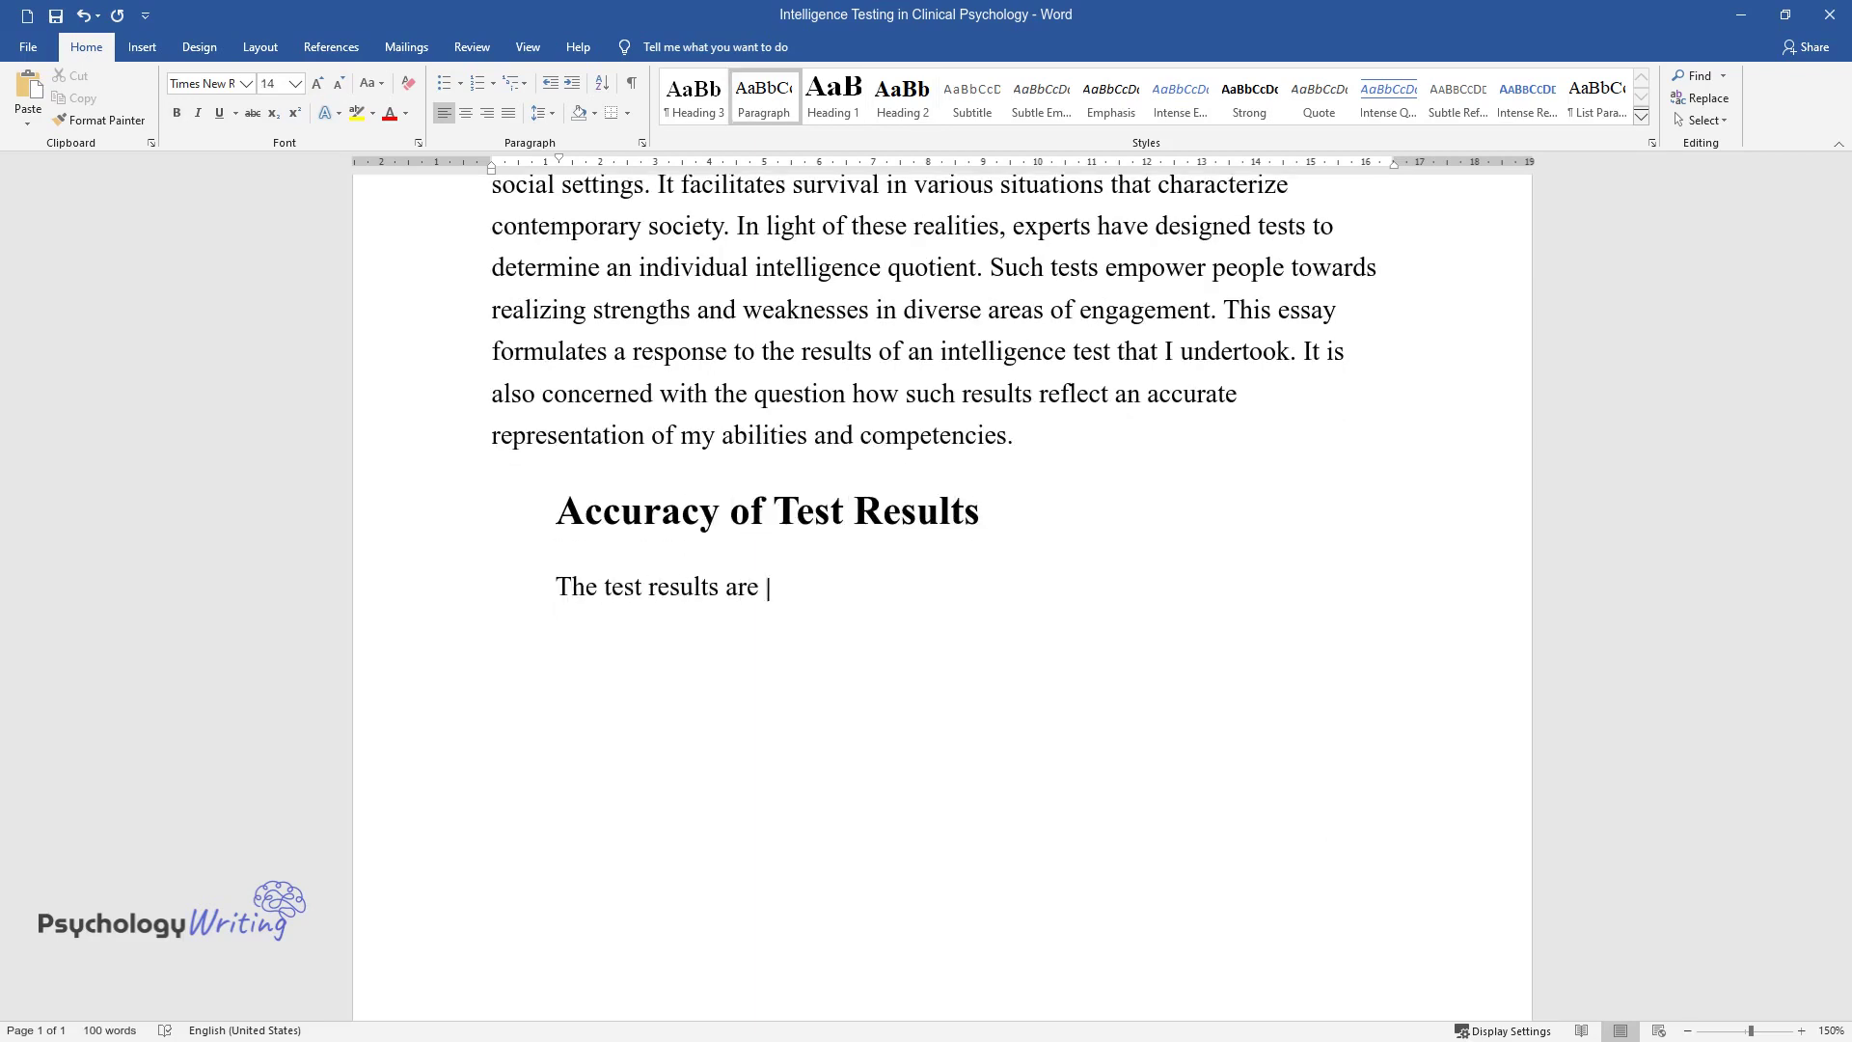
{"action": "type", "text": " accurate and reflect my strengths"}
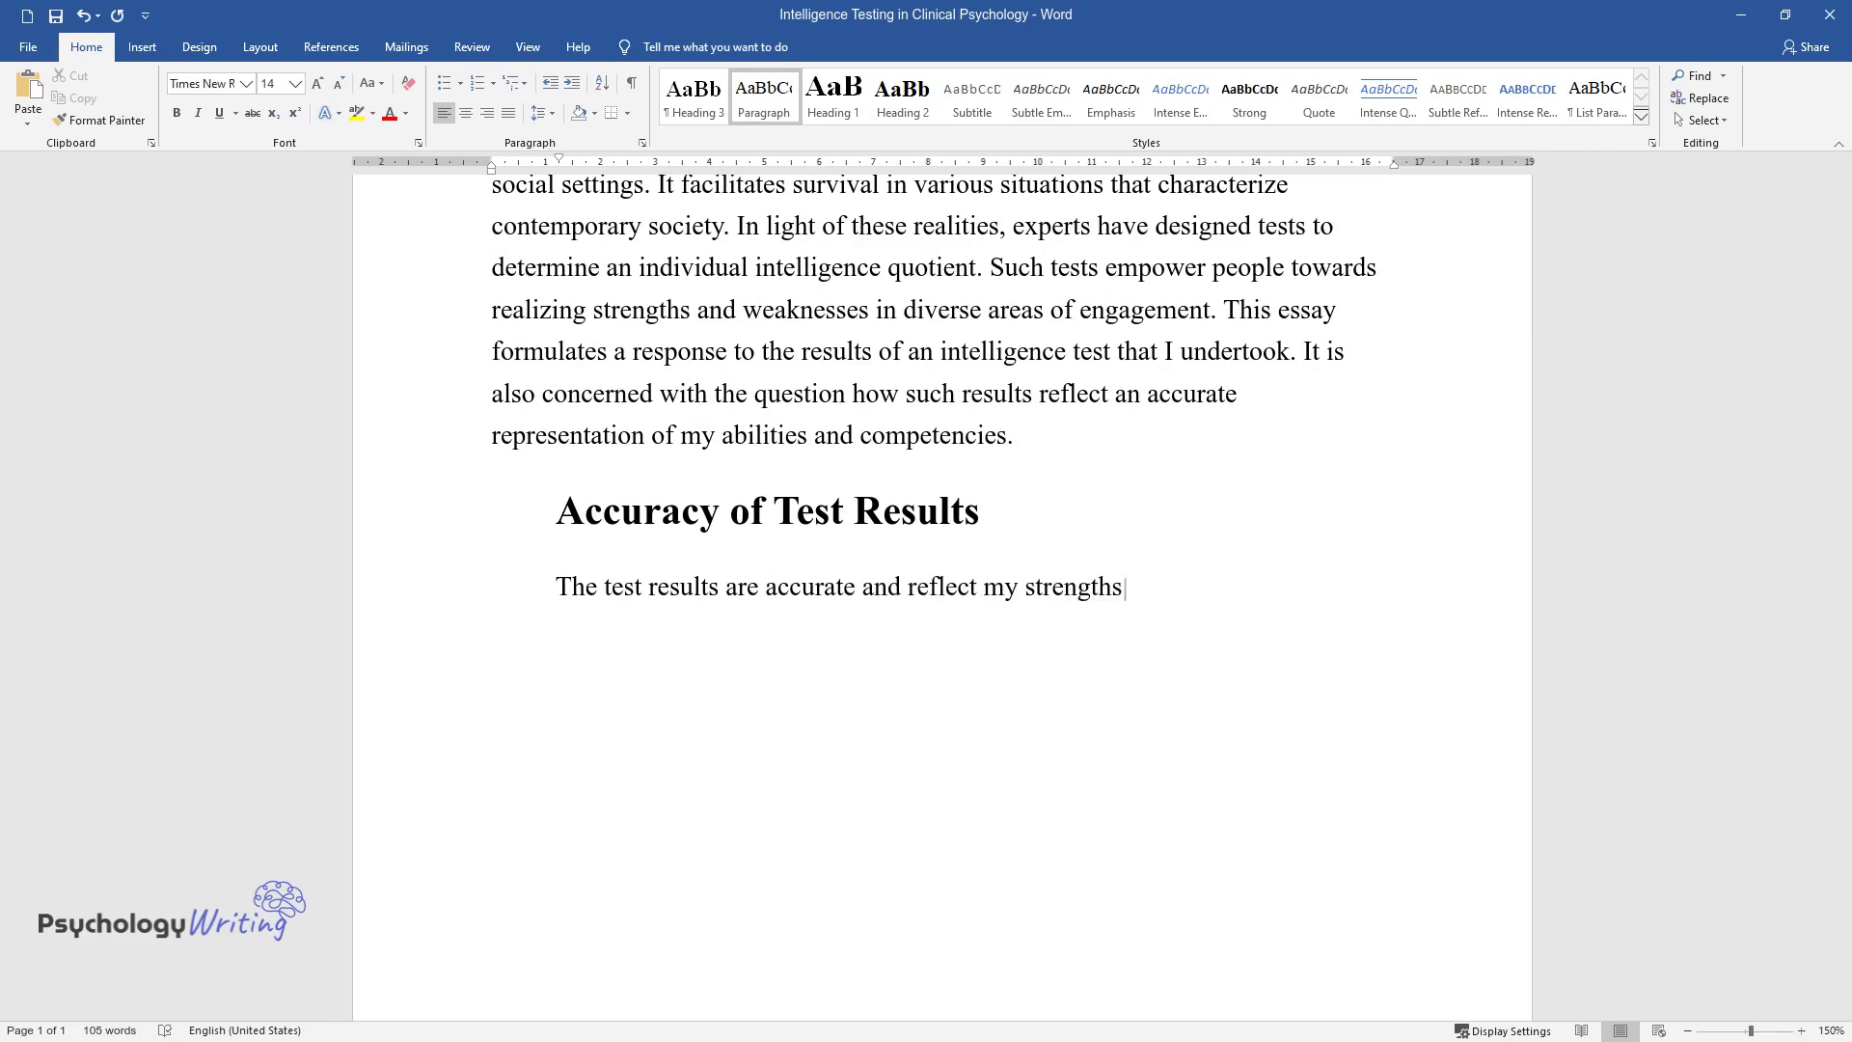
{"action": "type", "text": " and weaknesses in different areas"}
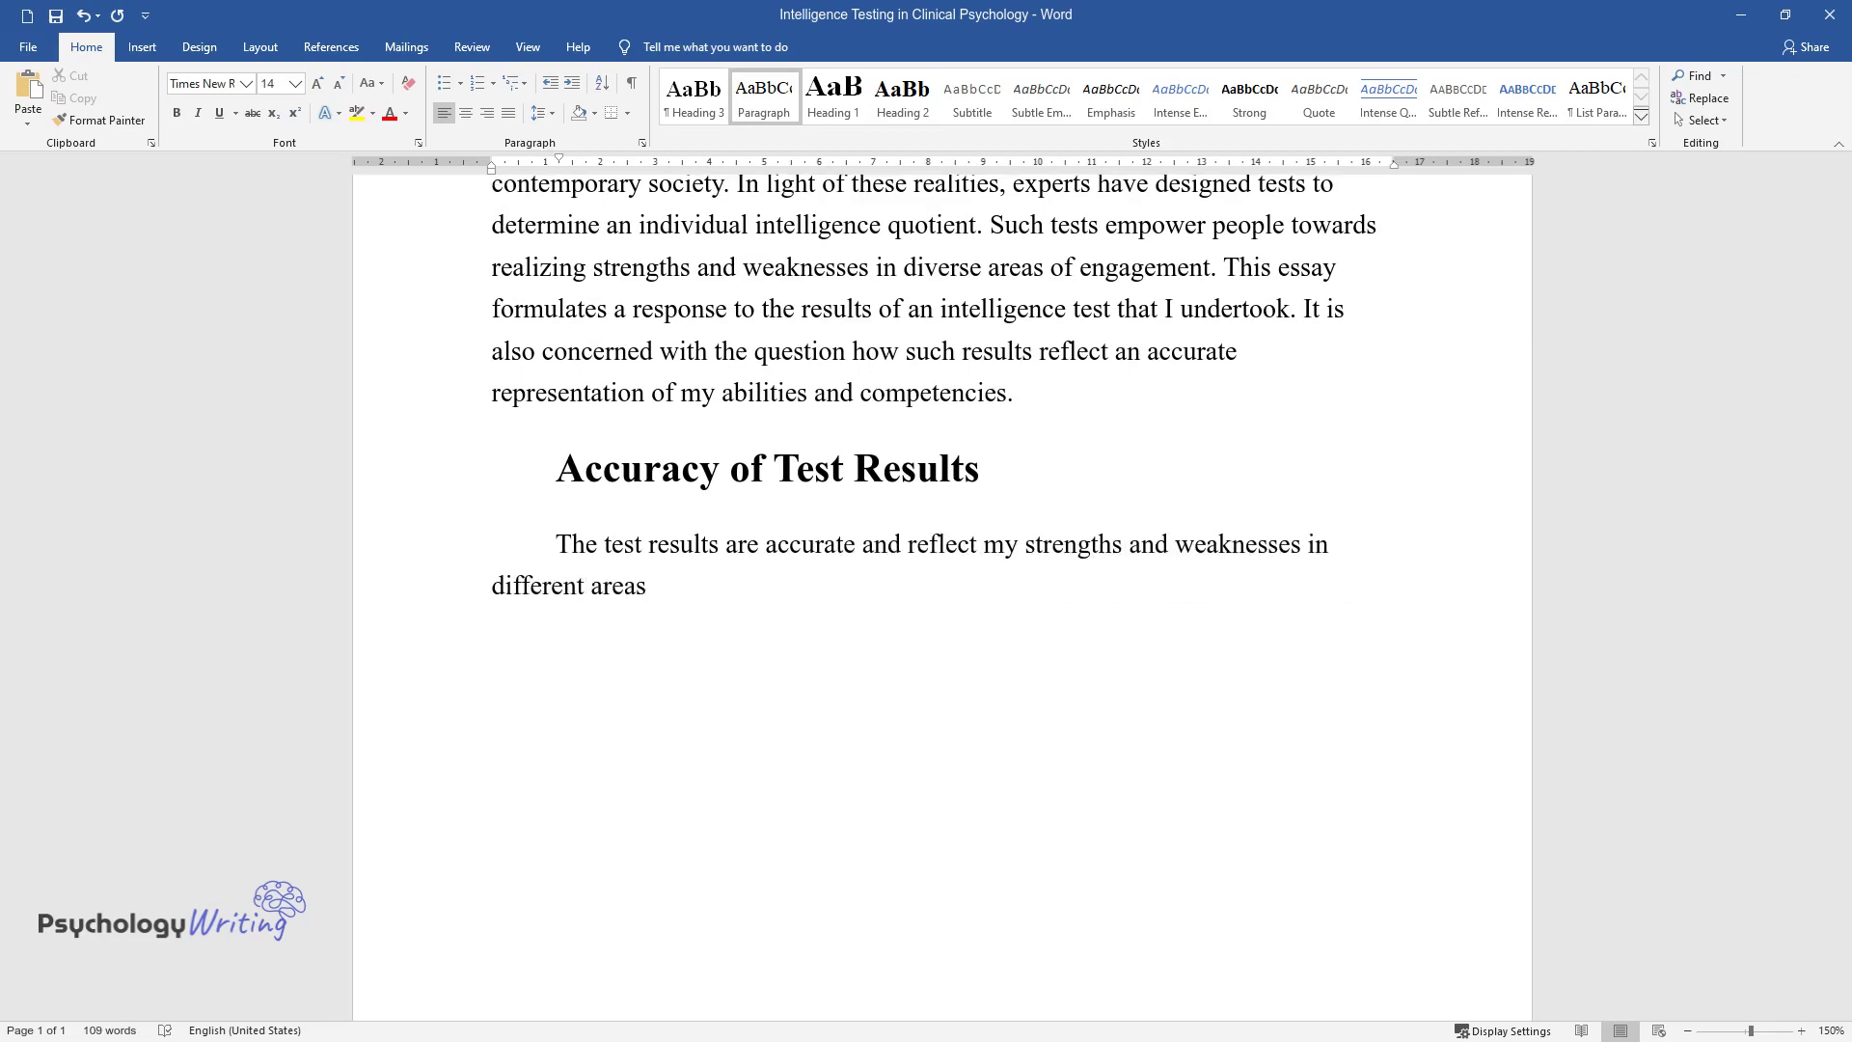
{"action": "type", "text": ". The test is elaborate and repres"}
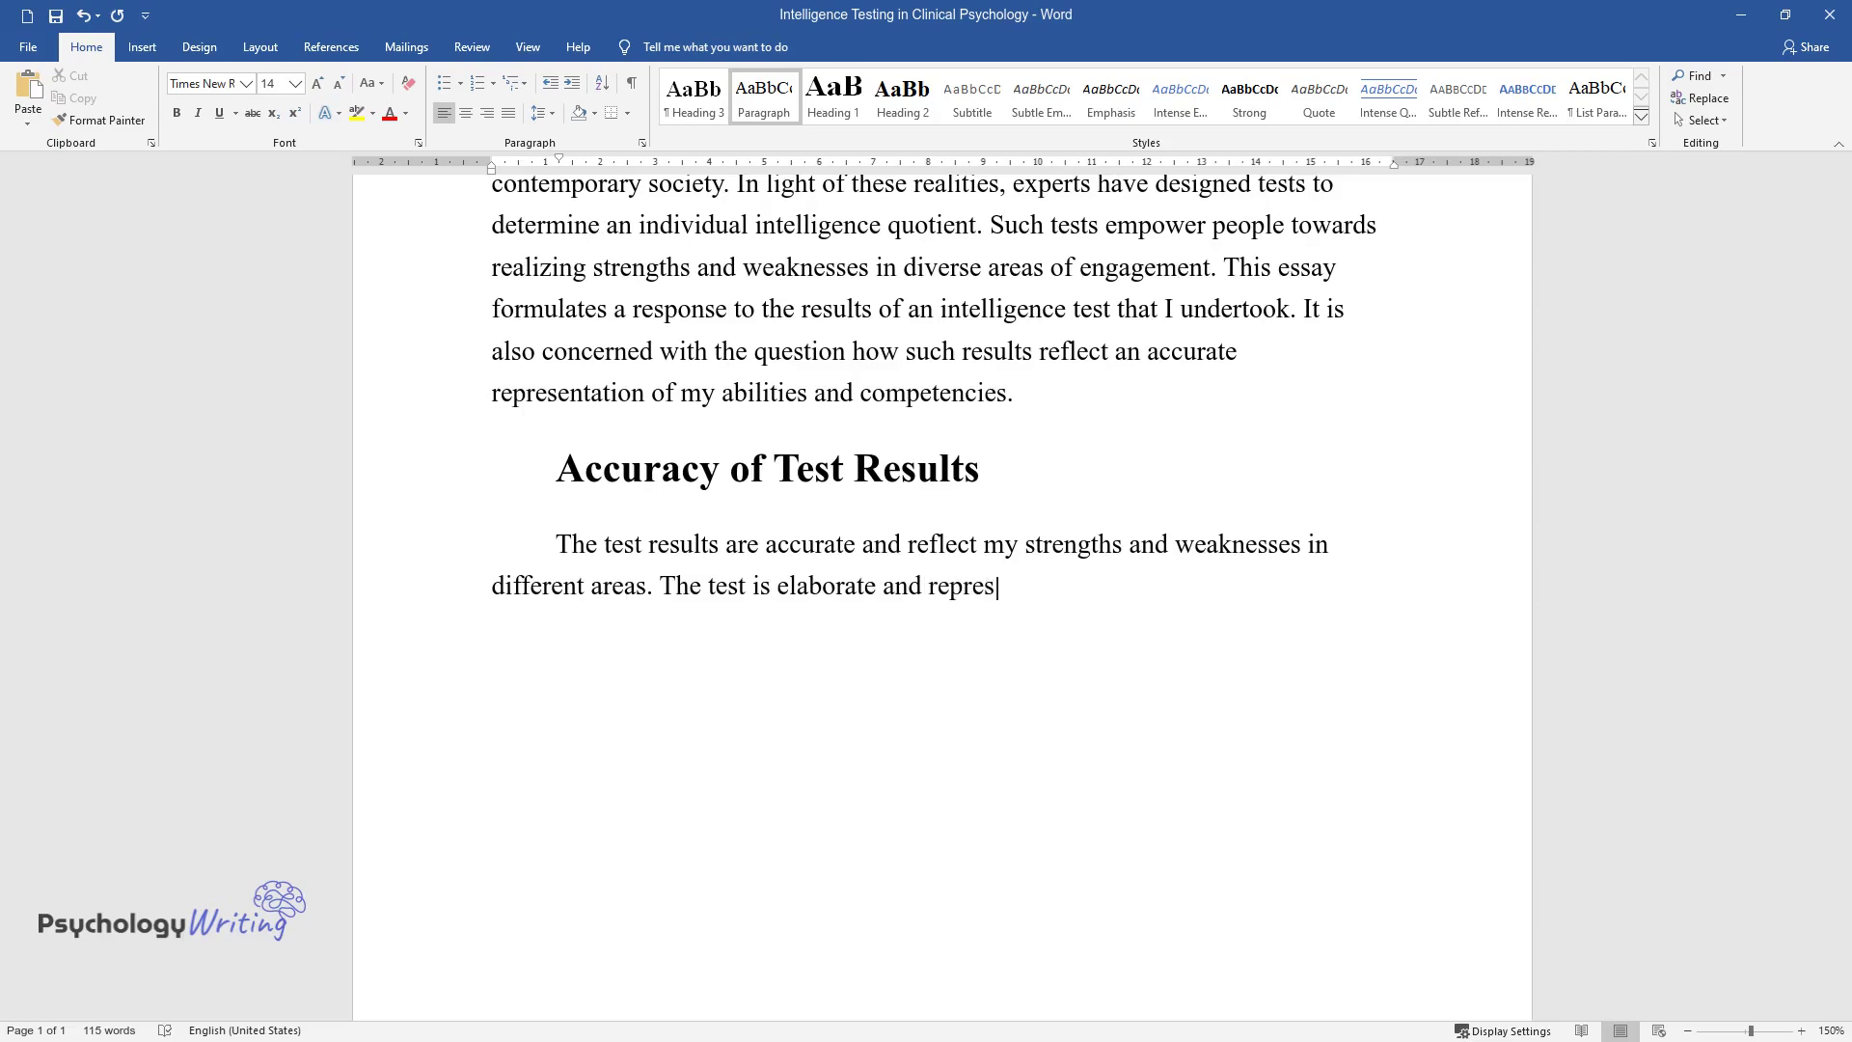
{"action": "type", "text": "entative because the questions cov"}
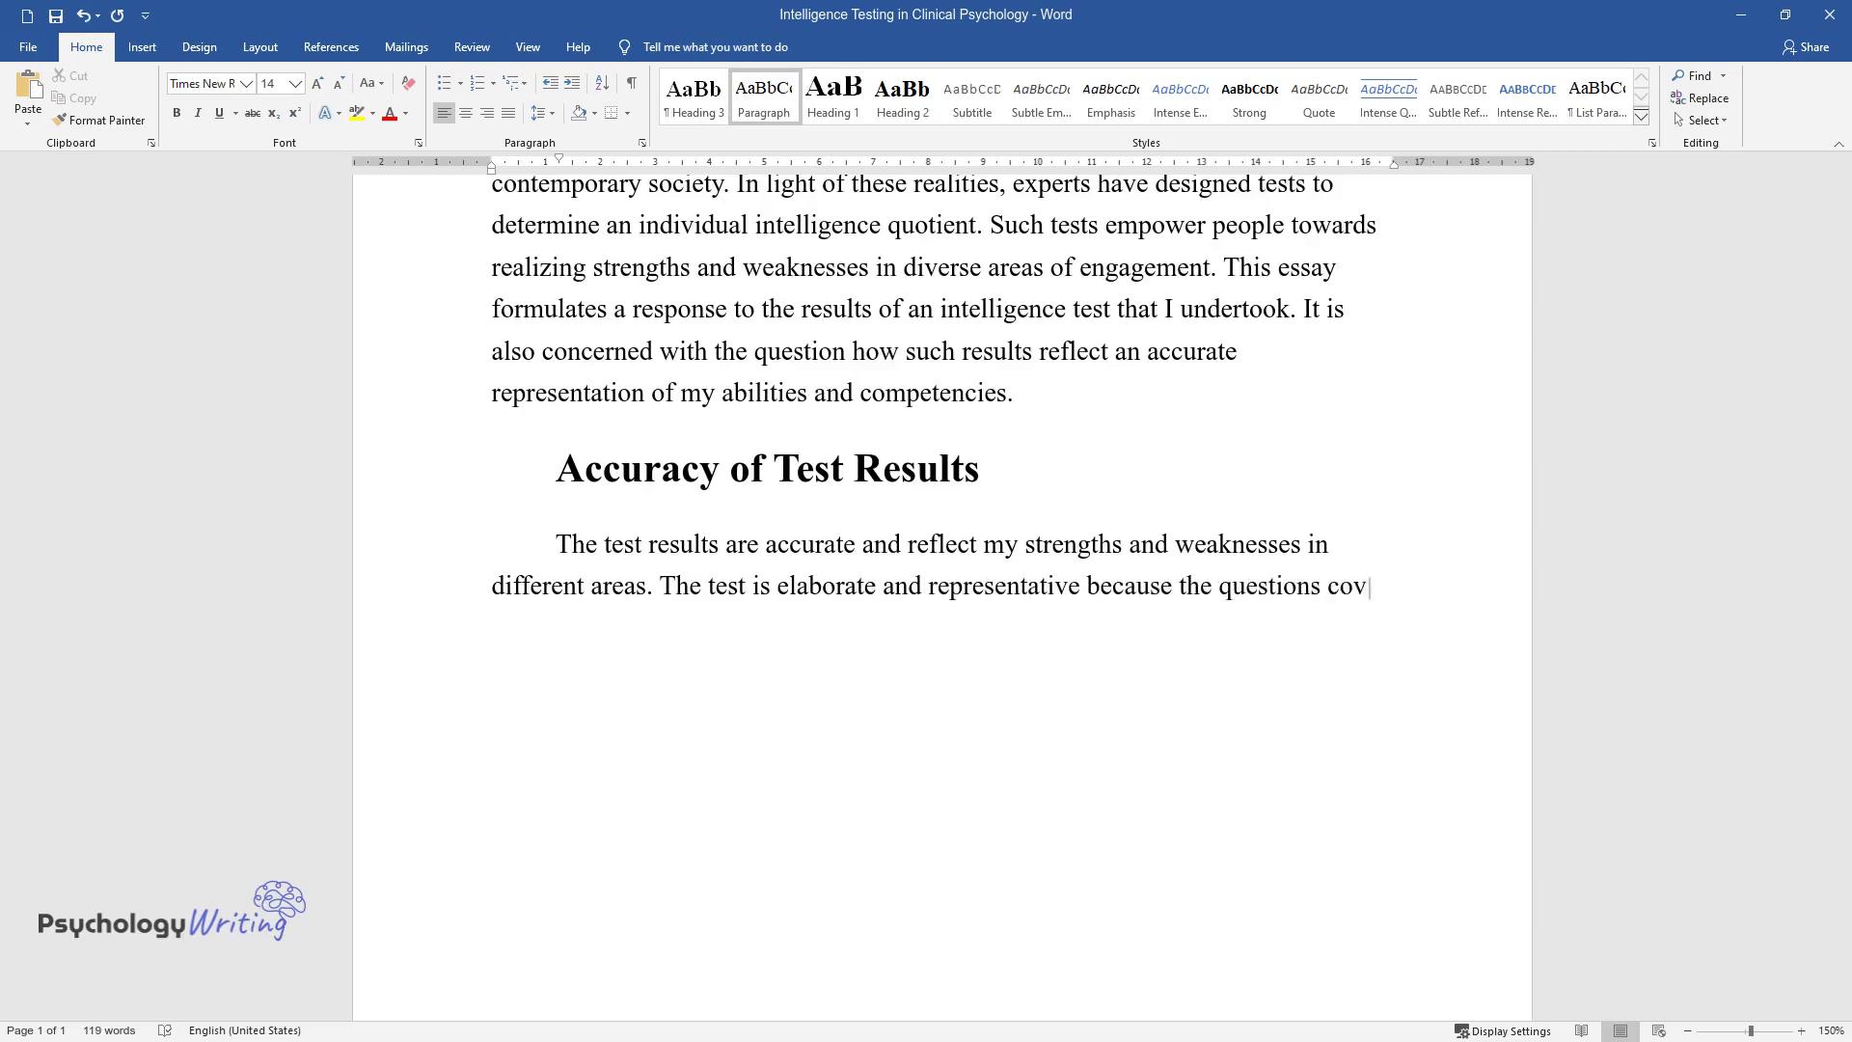
{"action": "type", "text": "er some important aspects of inte"}
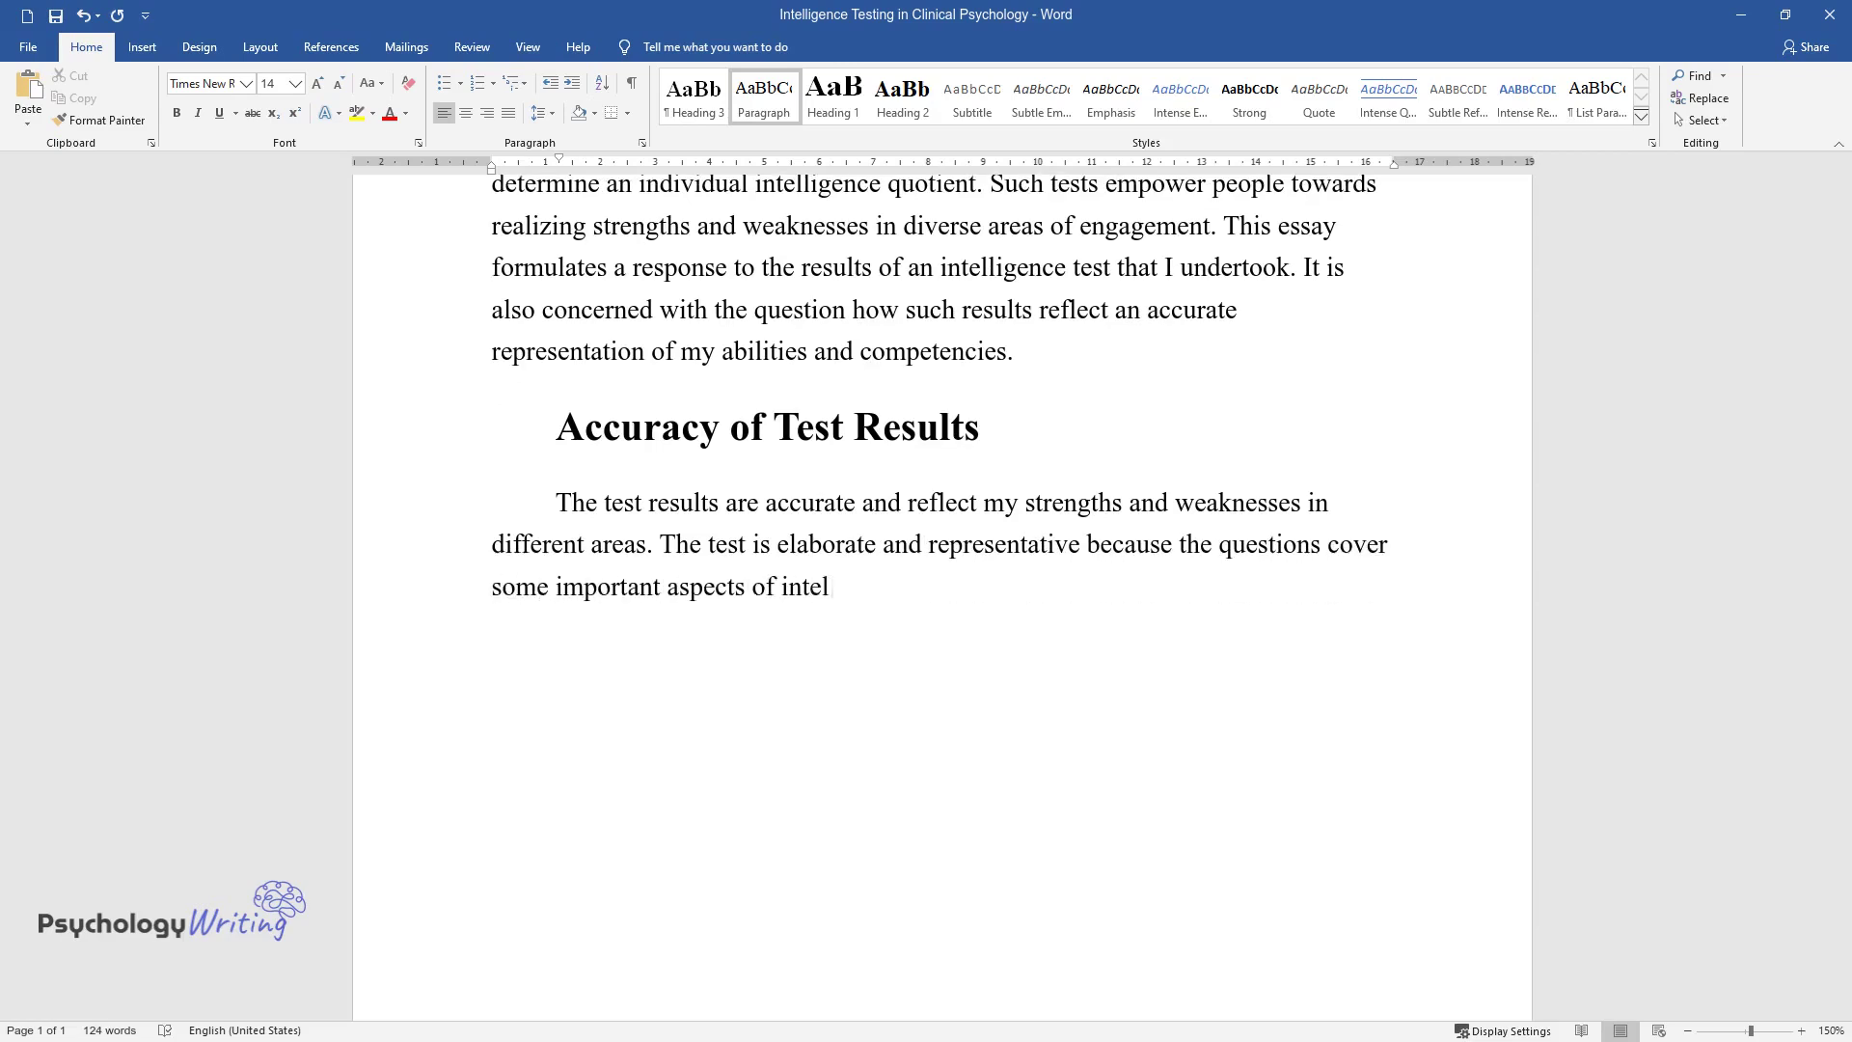
{"action": "type", "text": "lligence. The questions gear toward"}
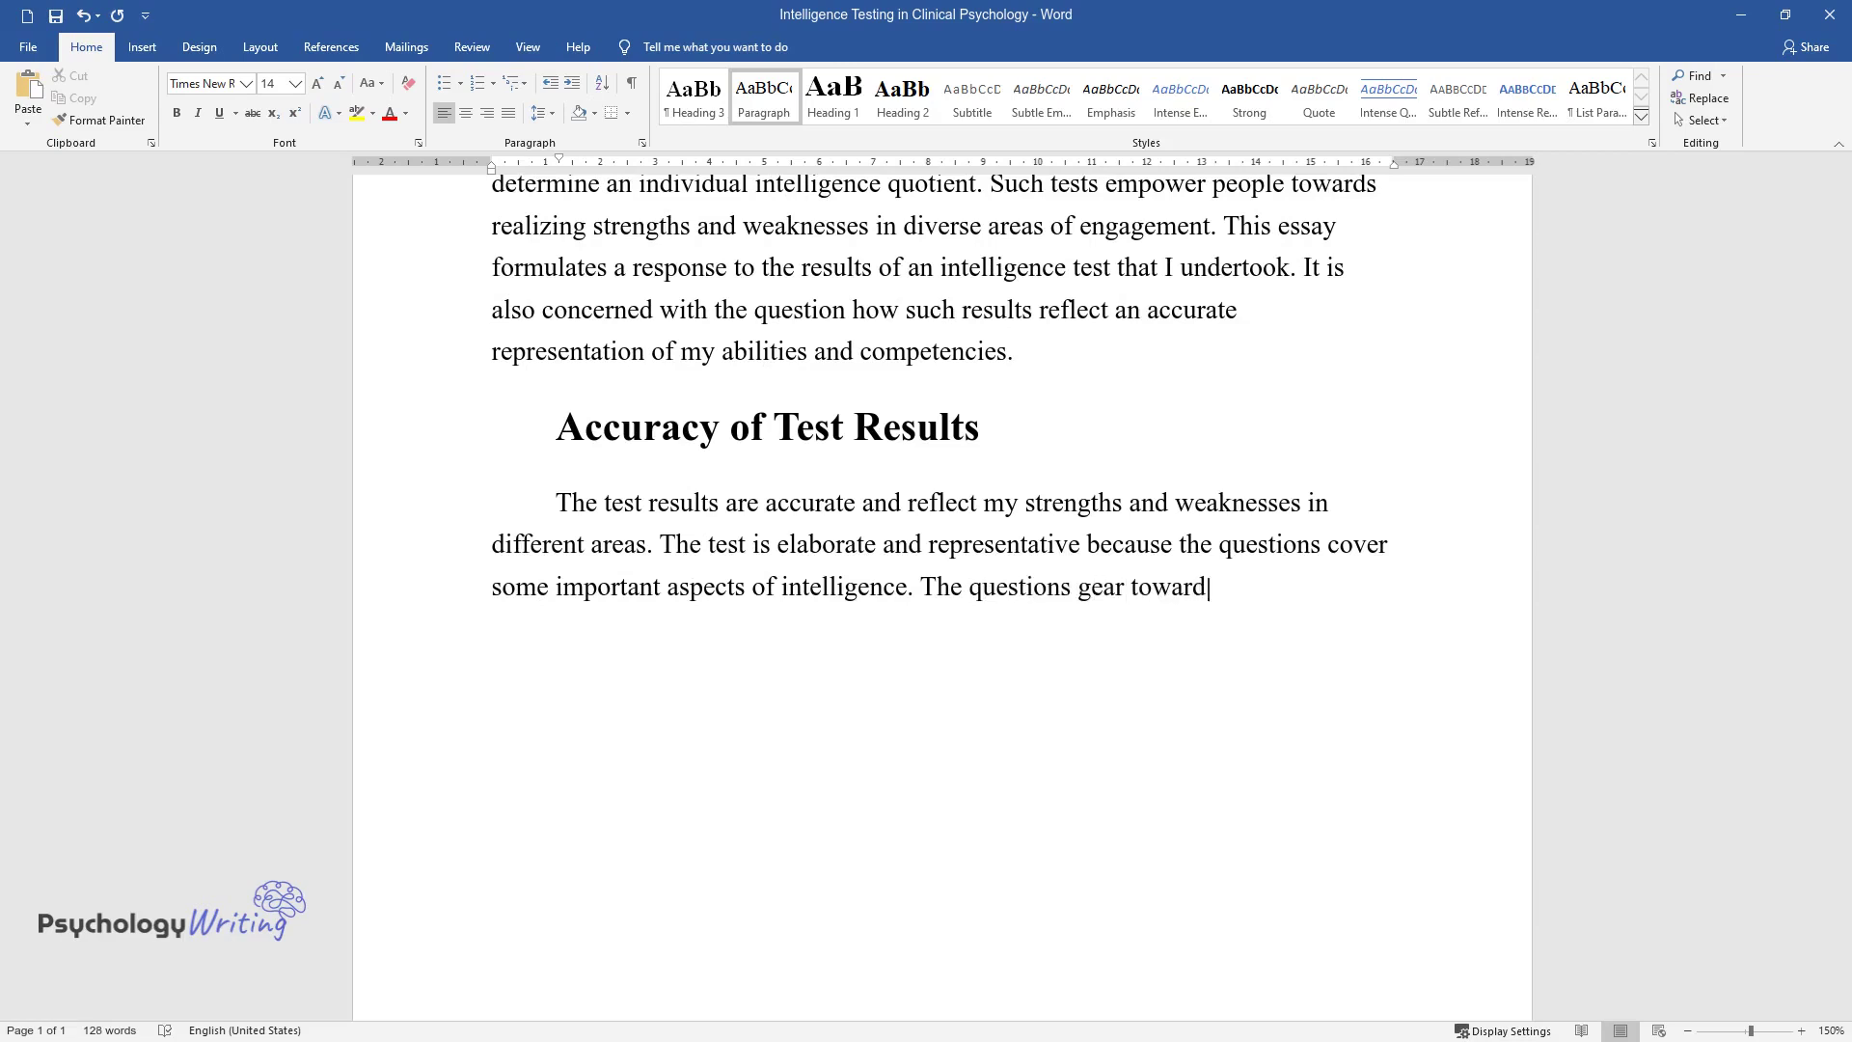
{"action": "type", "text": "s unearthing innate and a"}
{"action": "type", "text": "cquired c"}
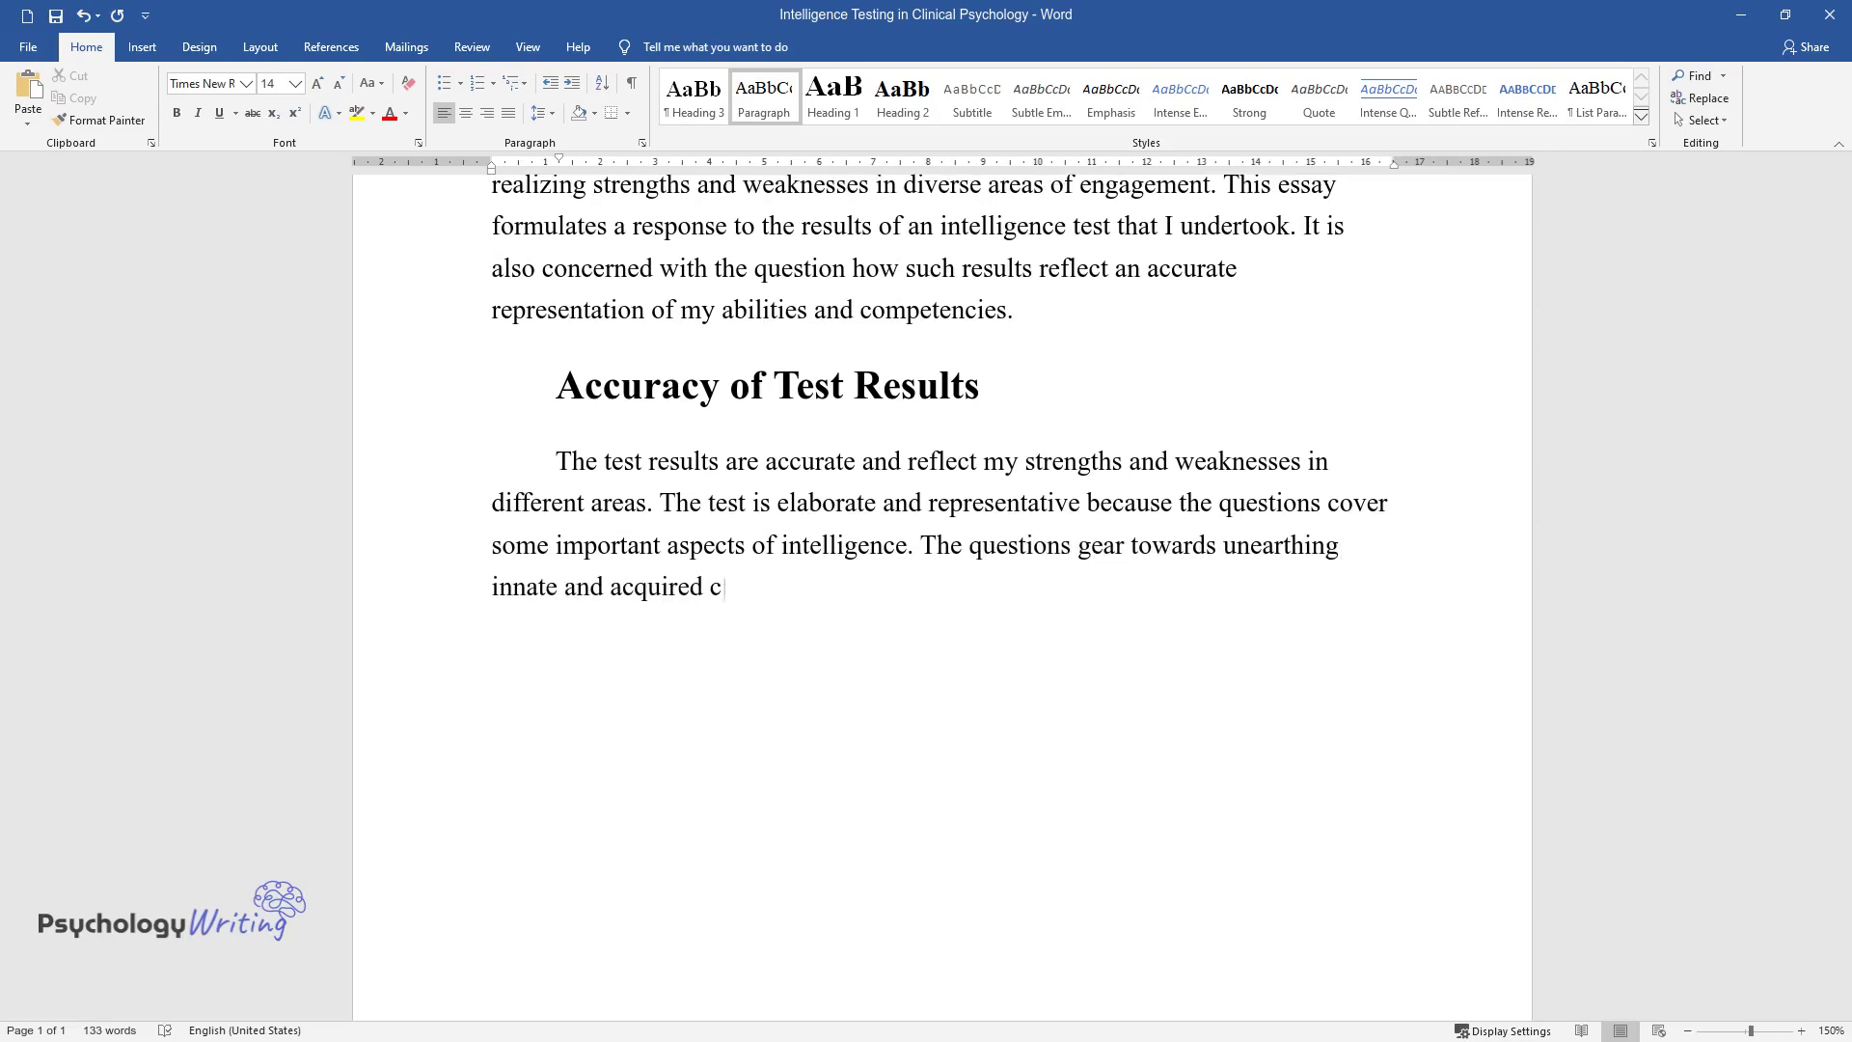
{"action": "type", "text": "haracteristics that determine the int"}
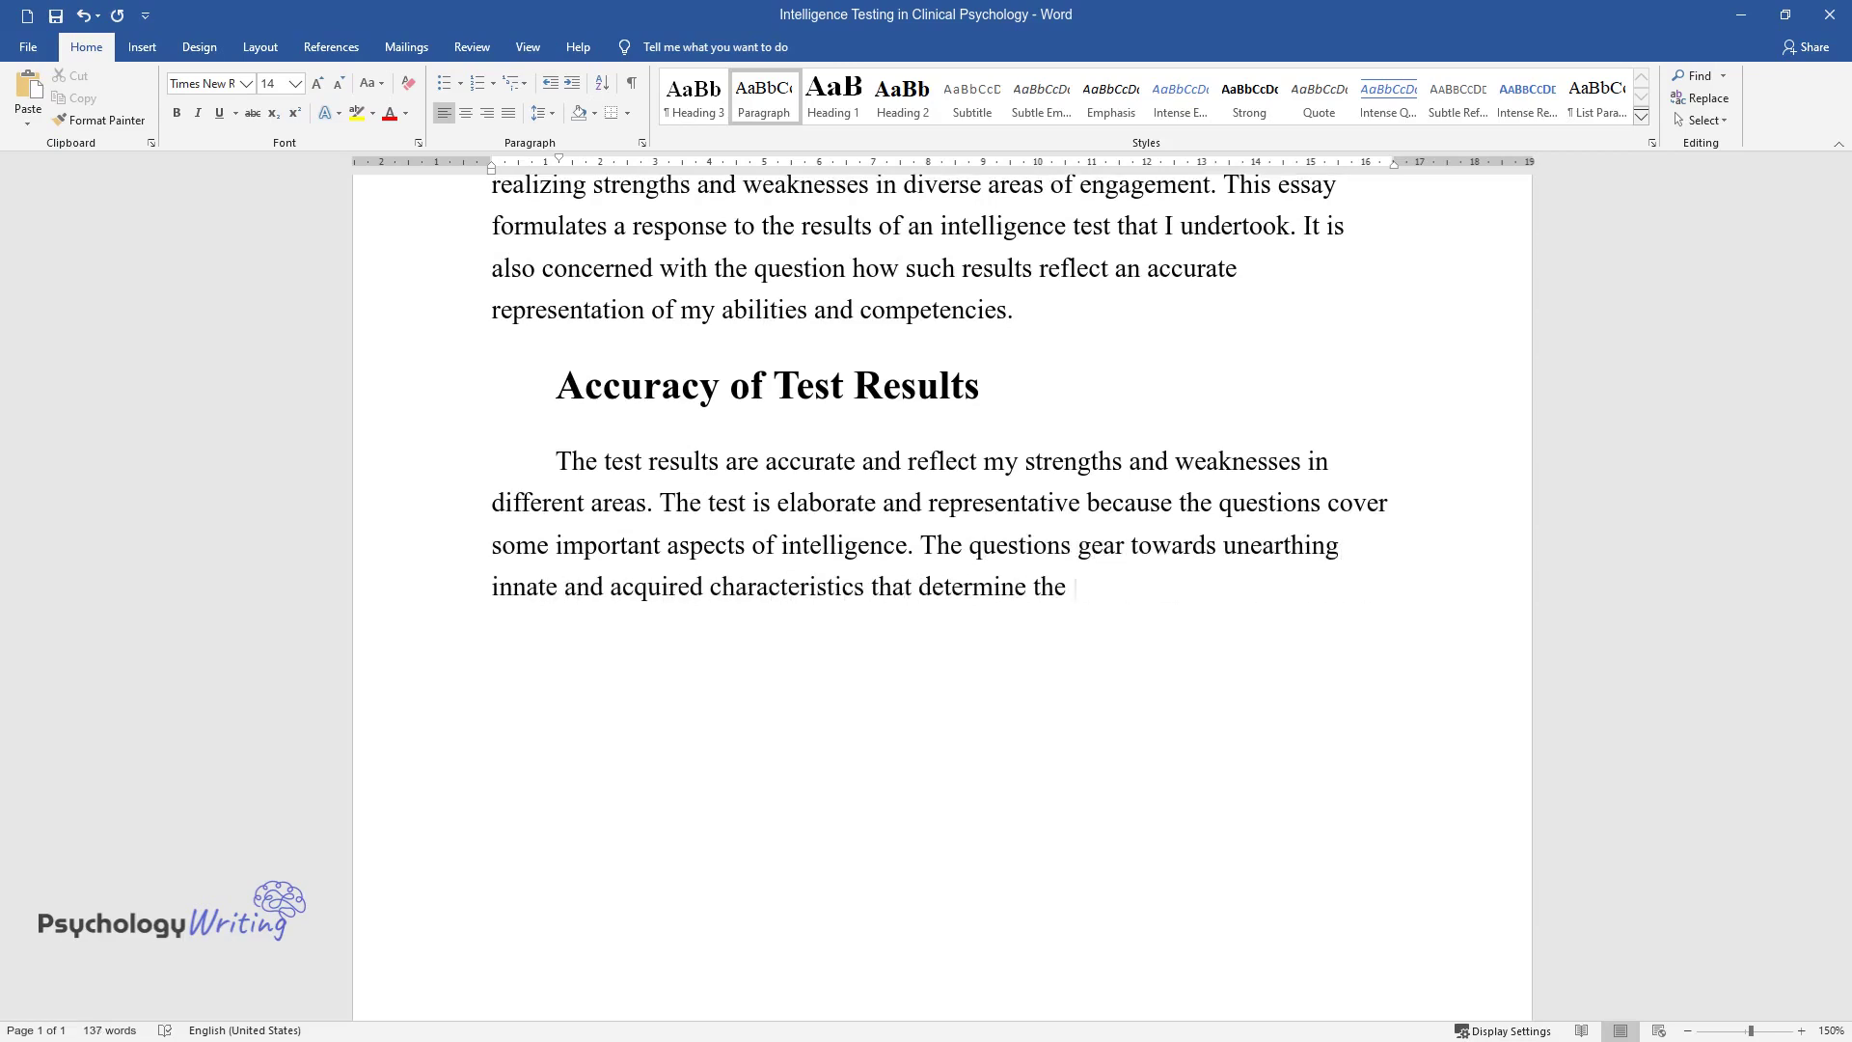
{"action": "type", "text": "elligence quotient. It is importa"}
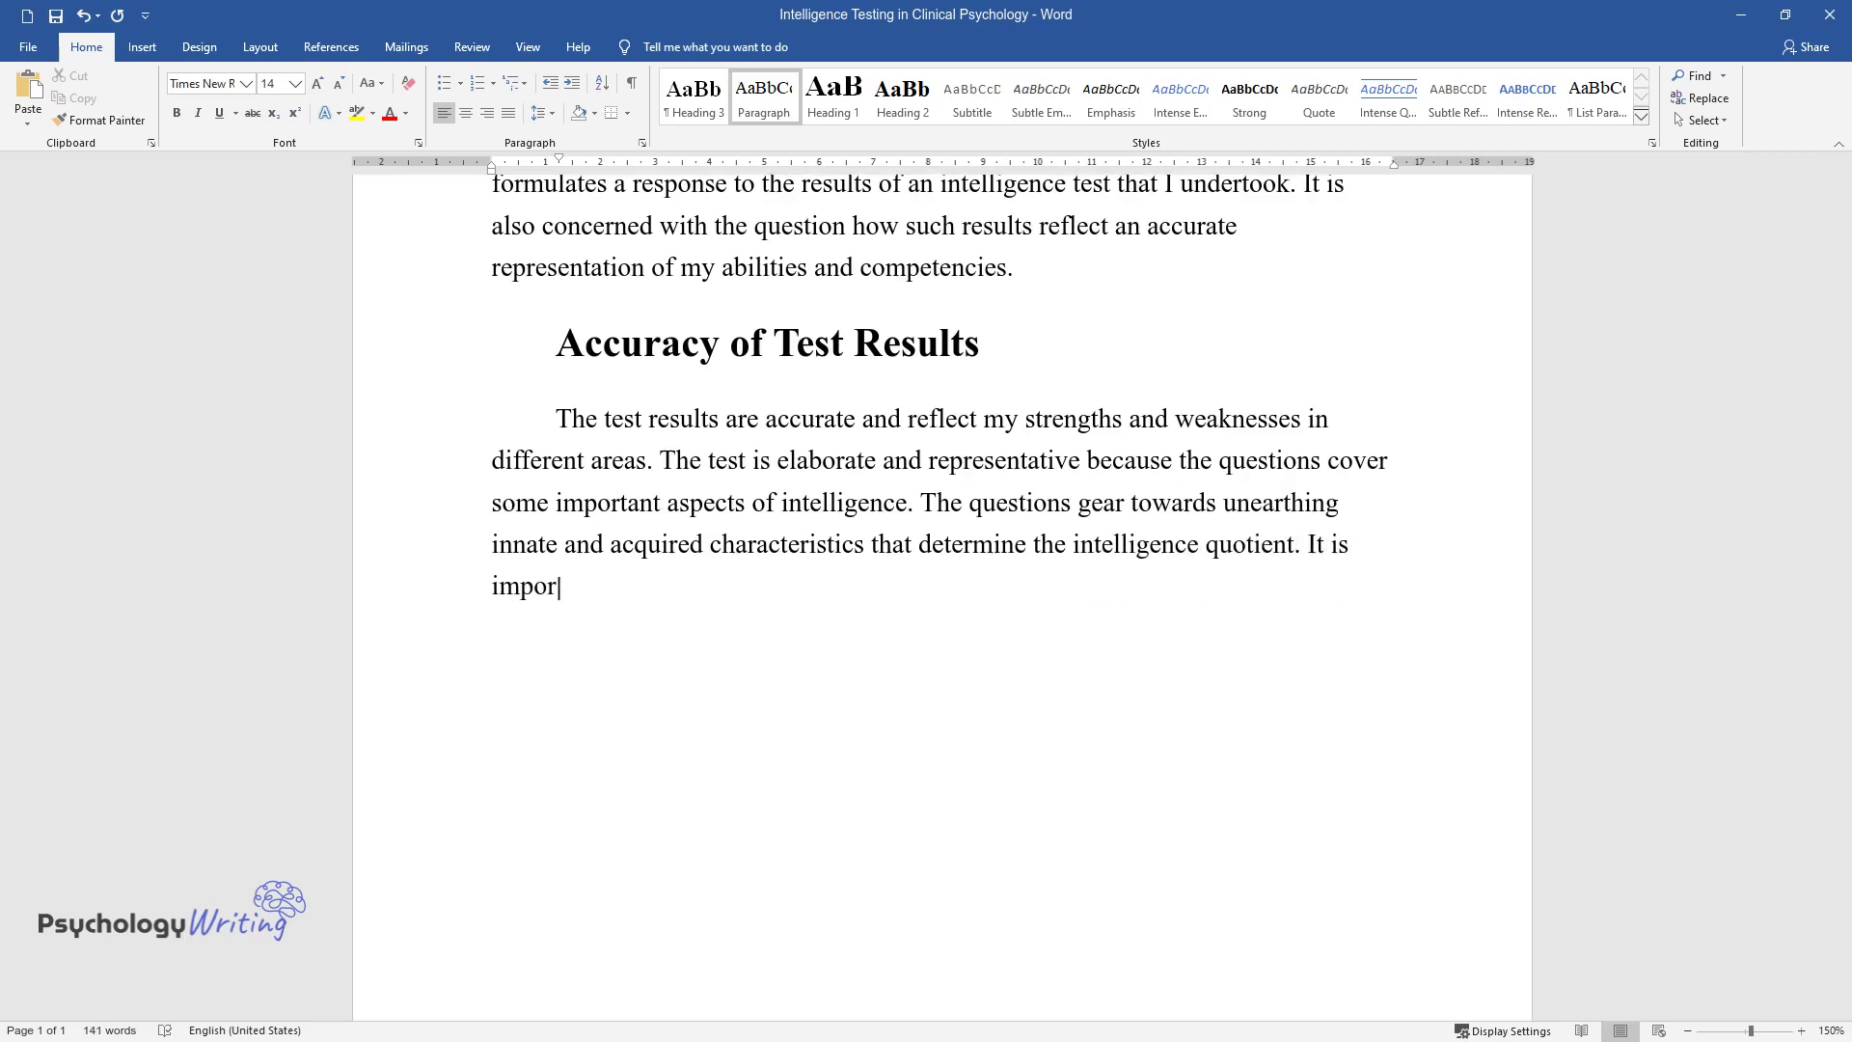
{"action": "type", "text": "nt to note that various aspects of th"}
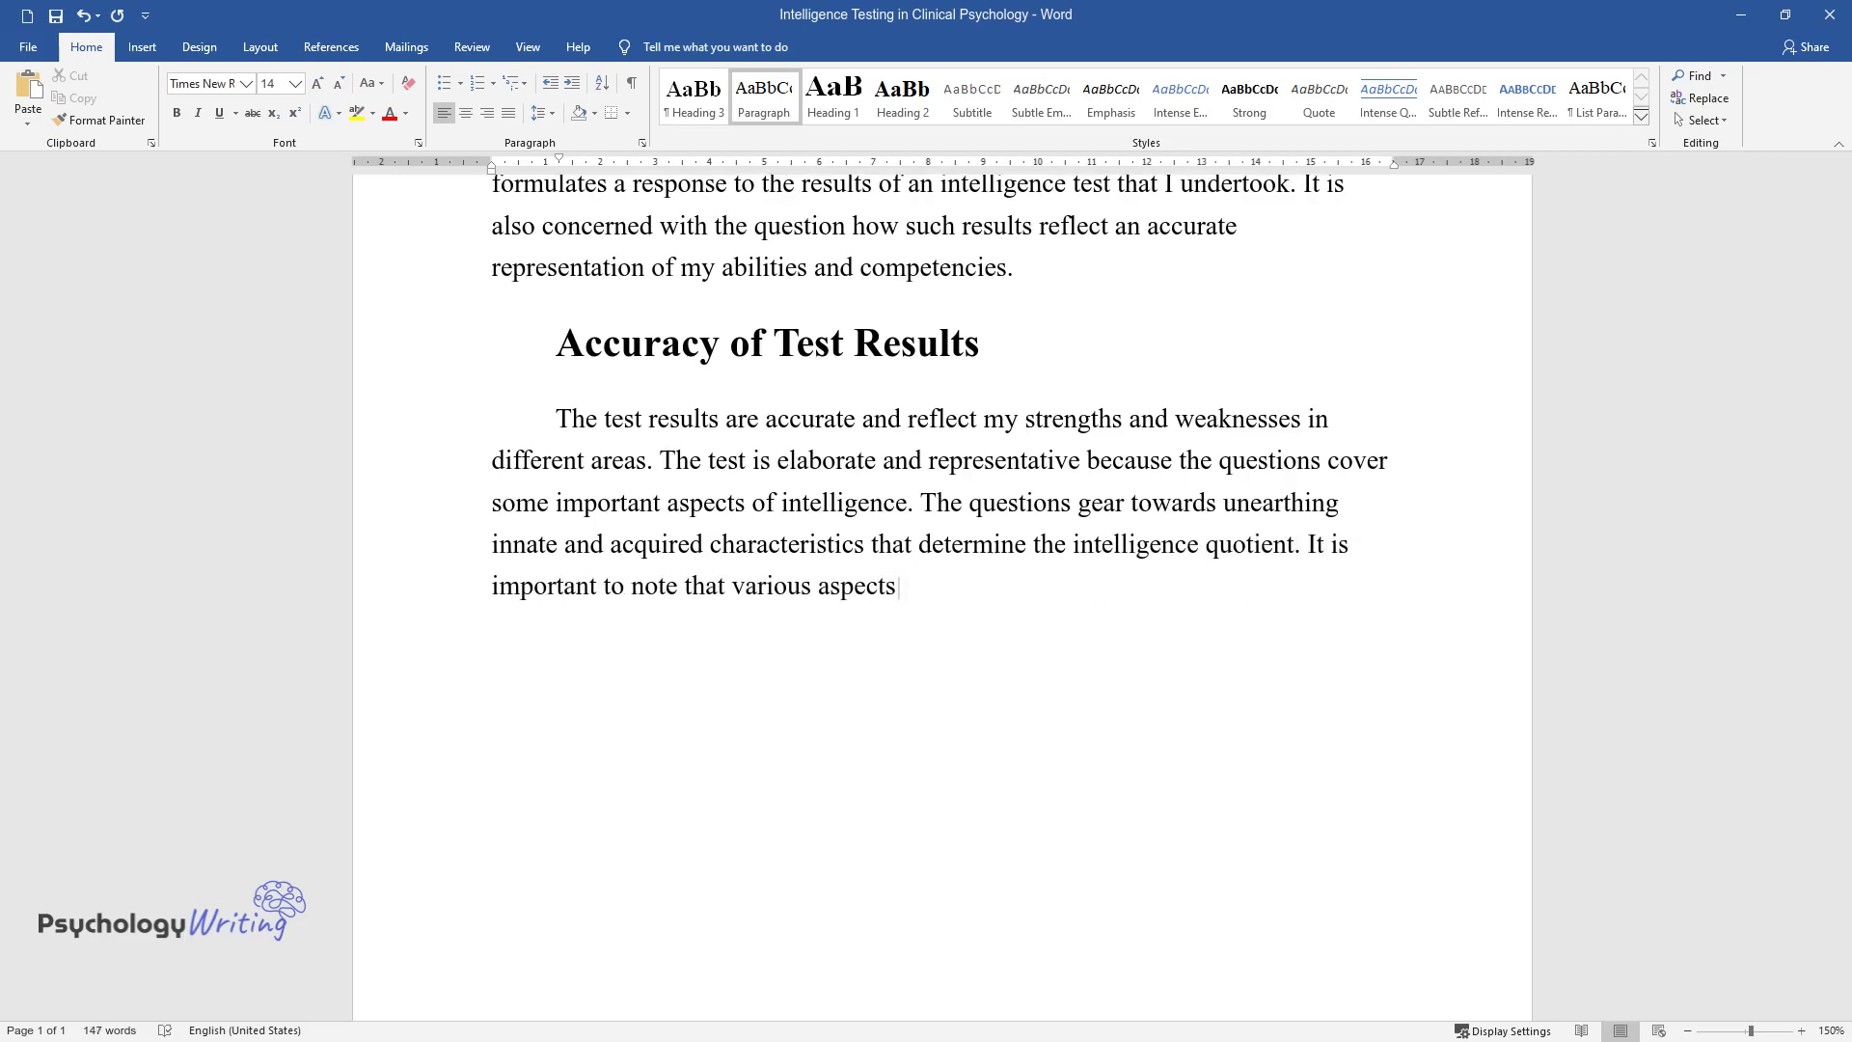
{"action": "type", "text": "e results are indicative of"}
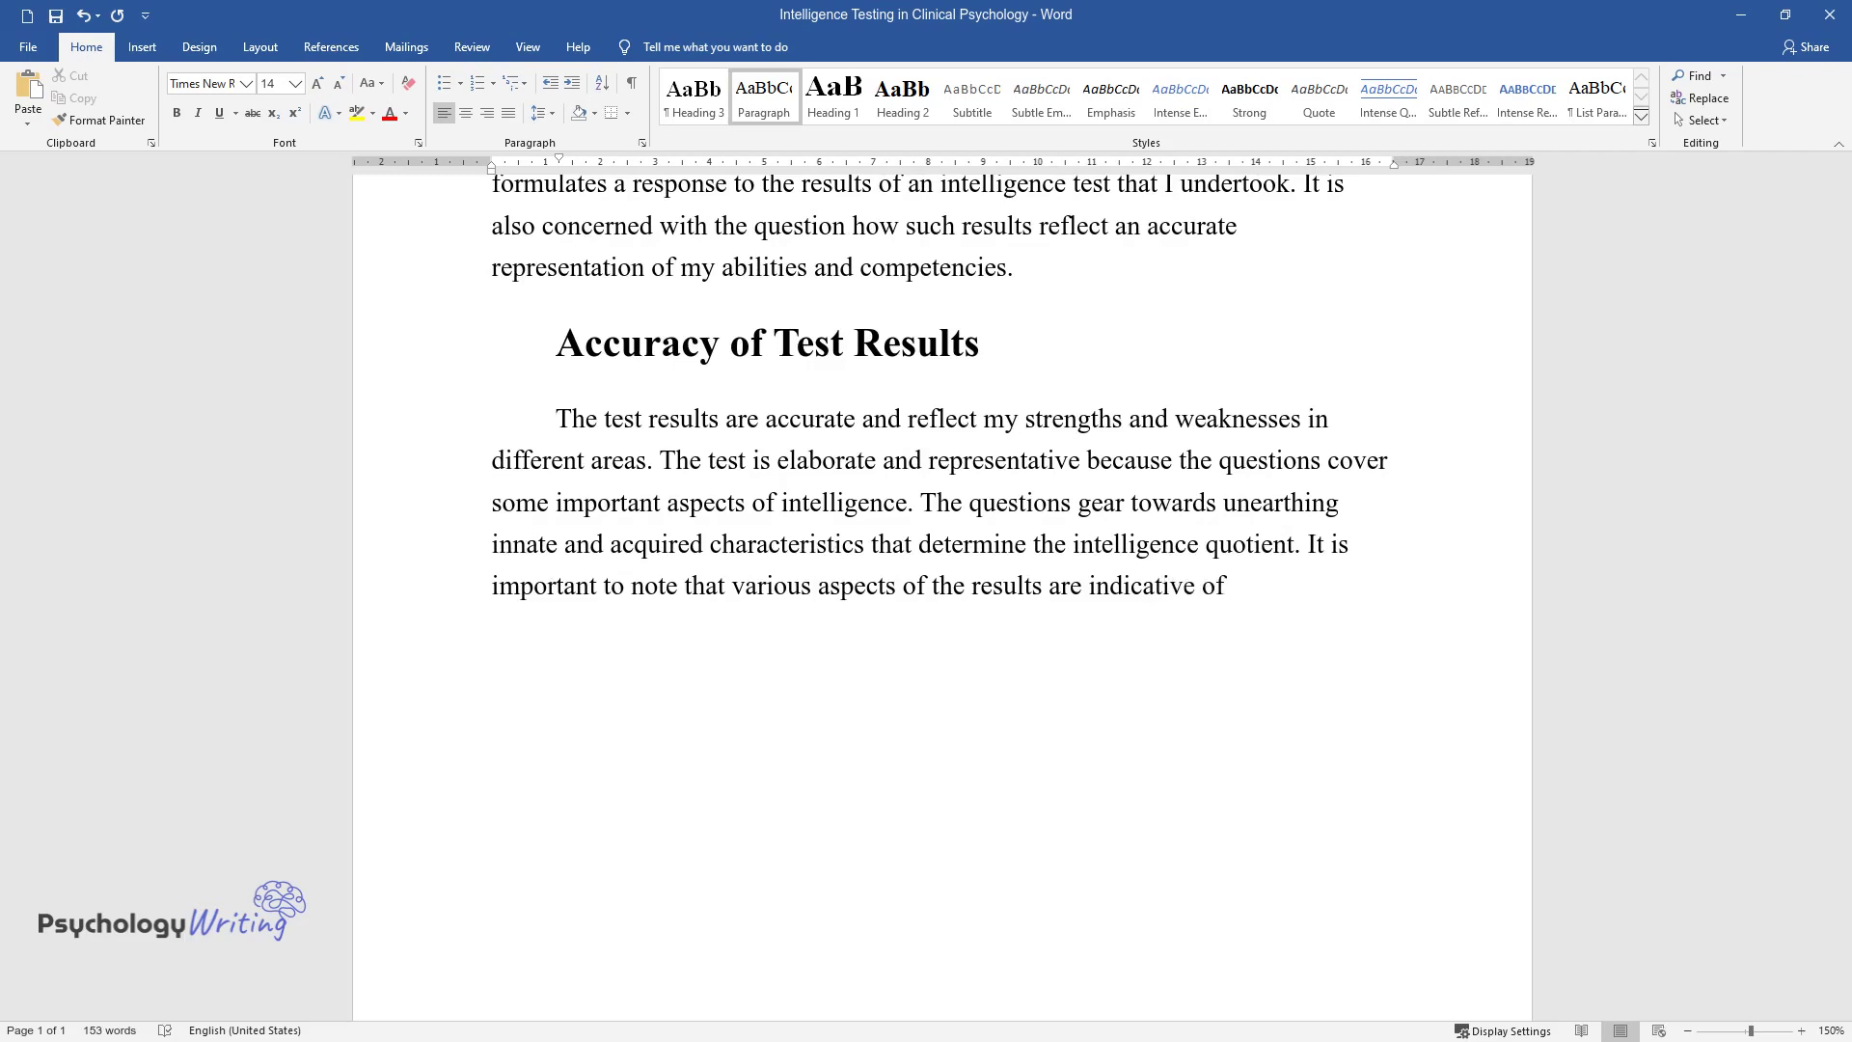
{"action": "type", "text": " my prowess in different faculties."}
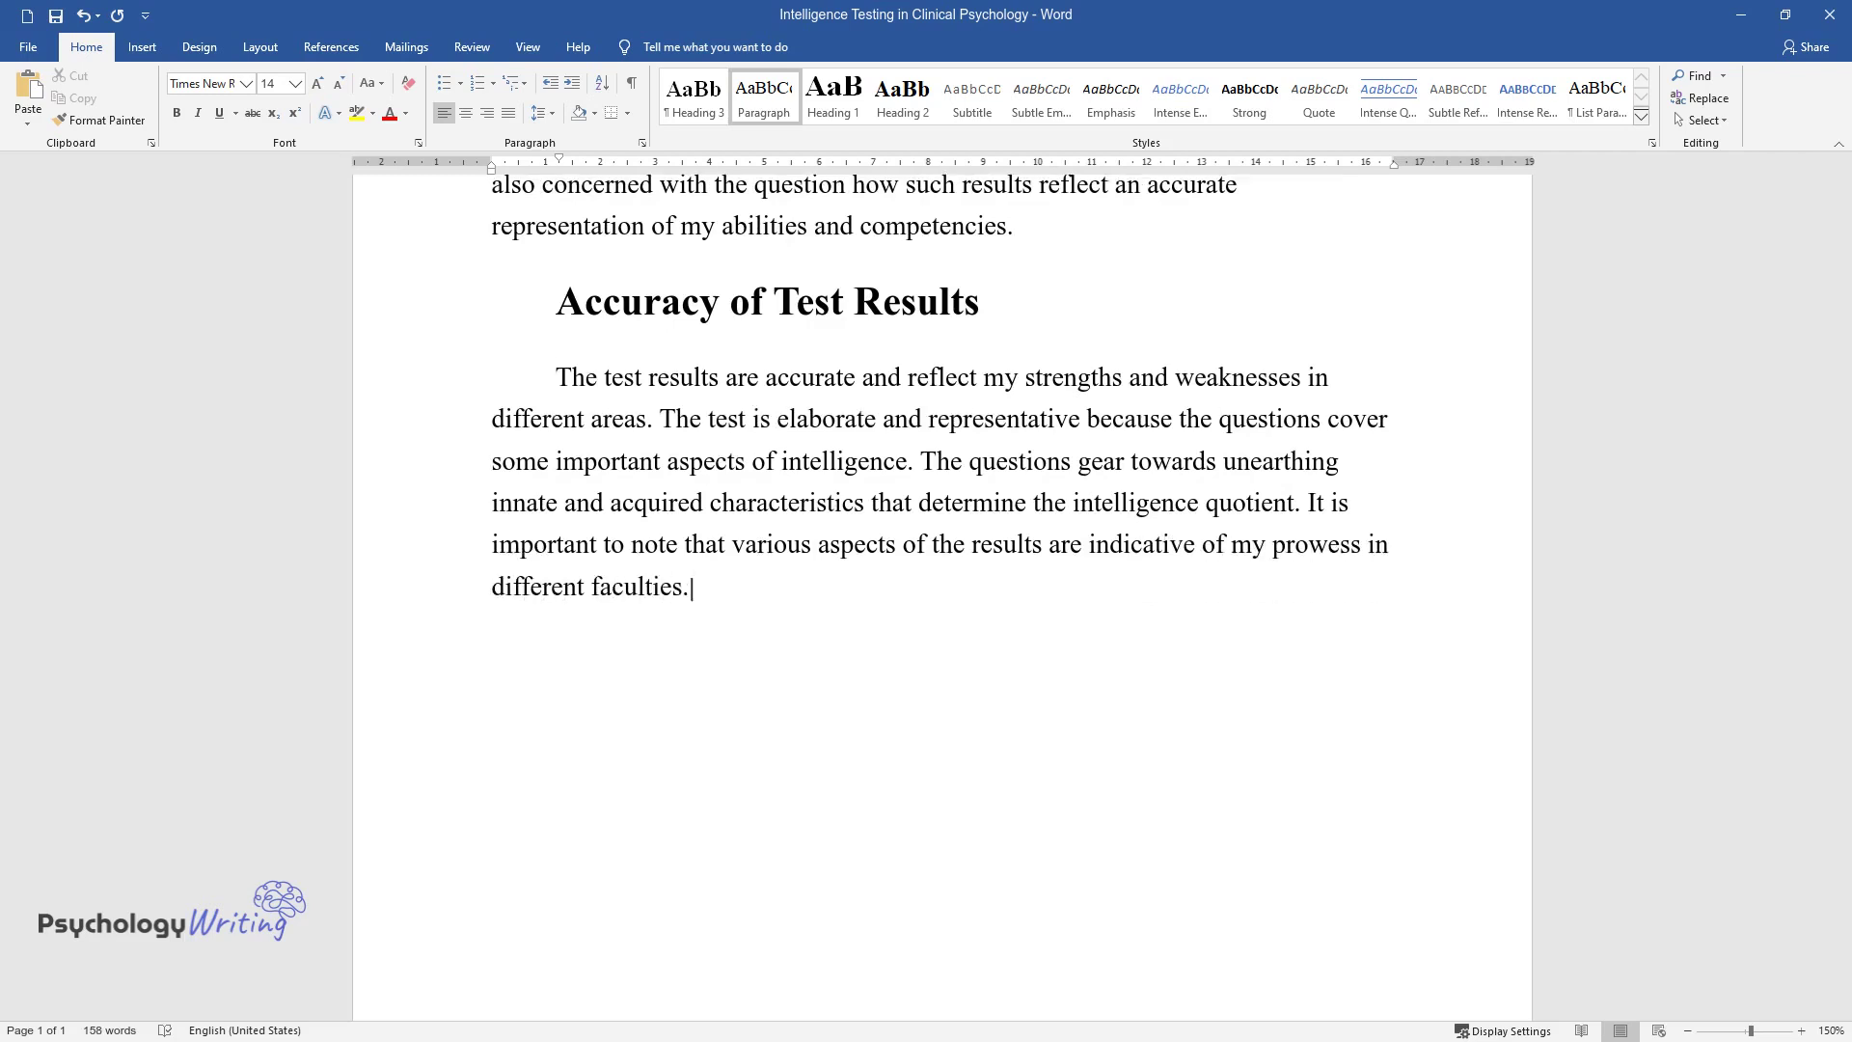
{"action": "type", "text": " The results also satisfy the esse"}
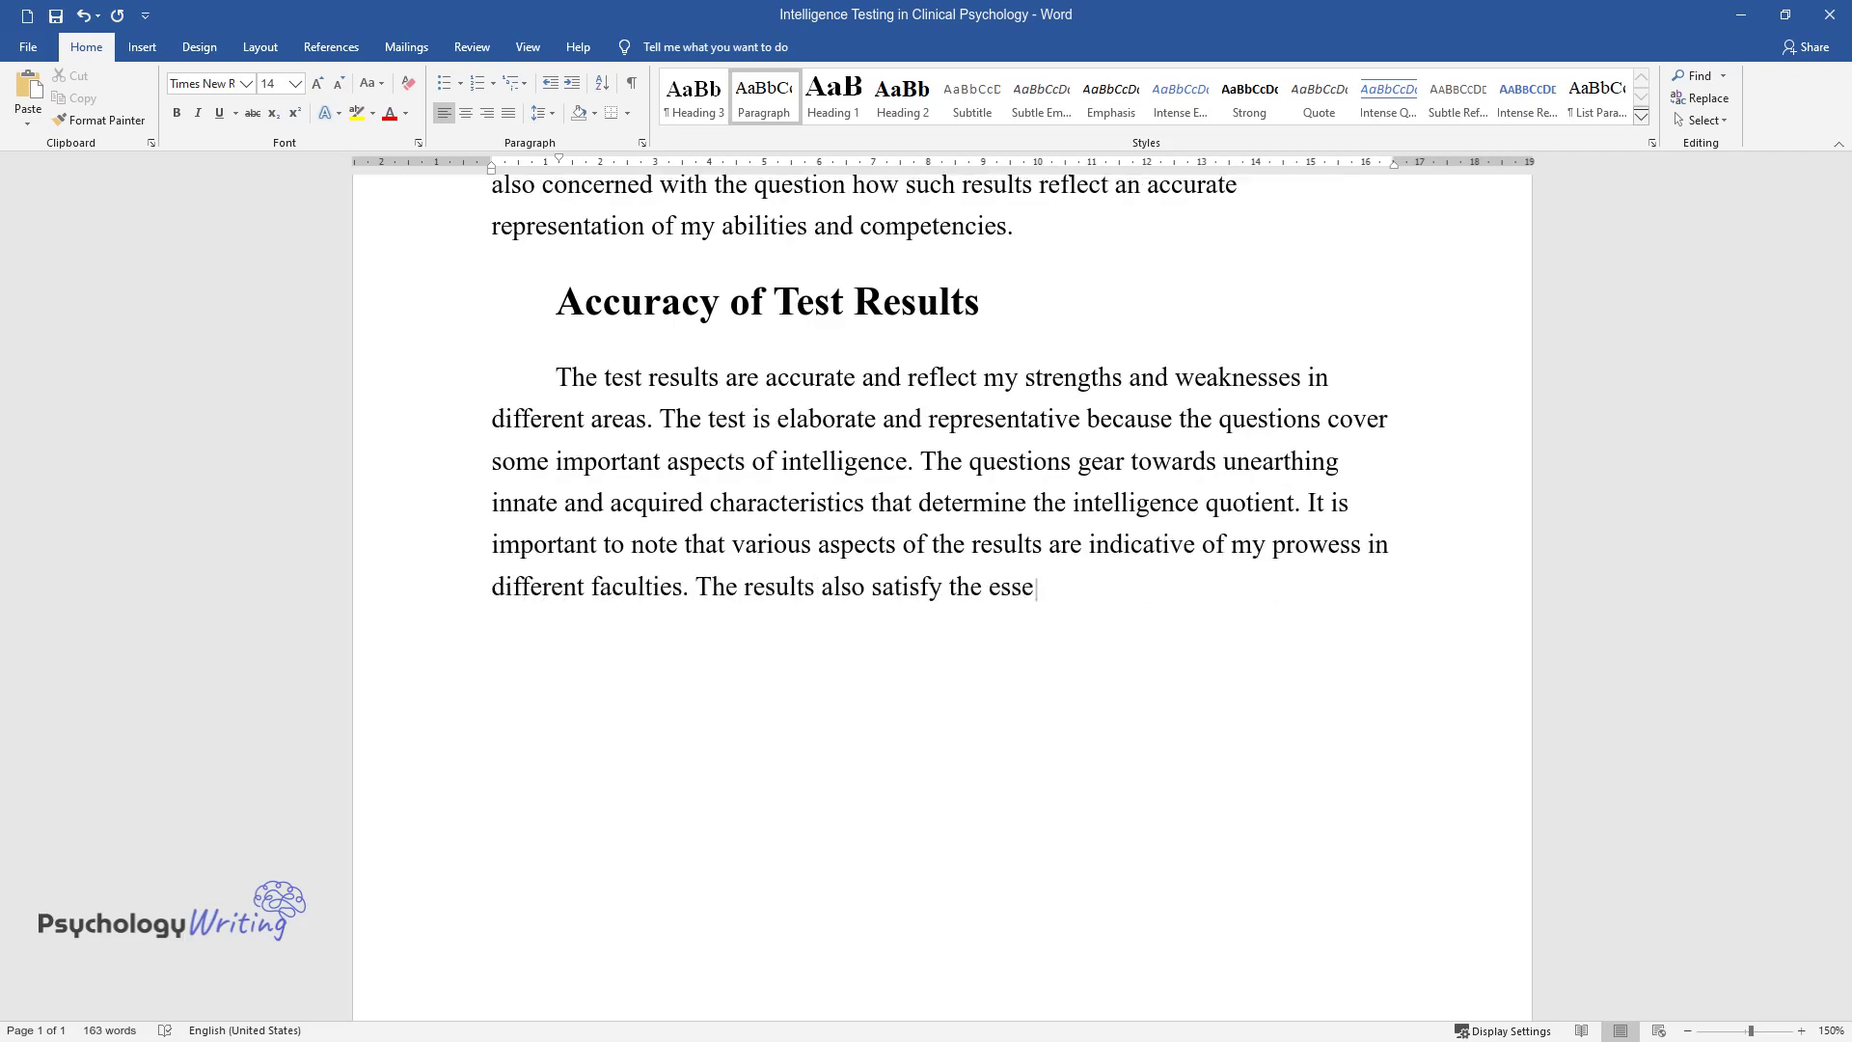
{"action": "type", "text": "nce of intelligence testing. In mo"}
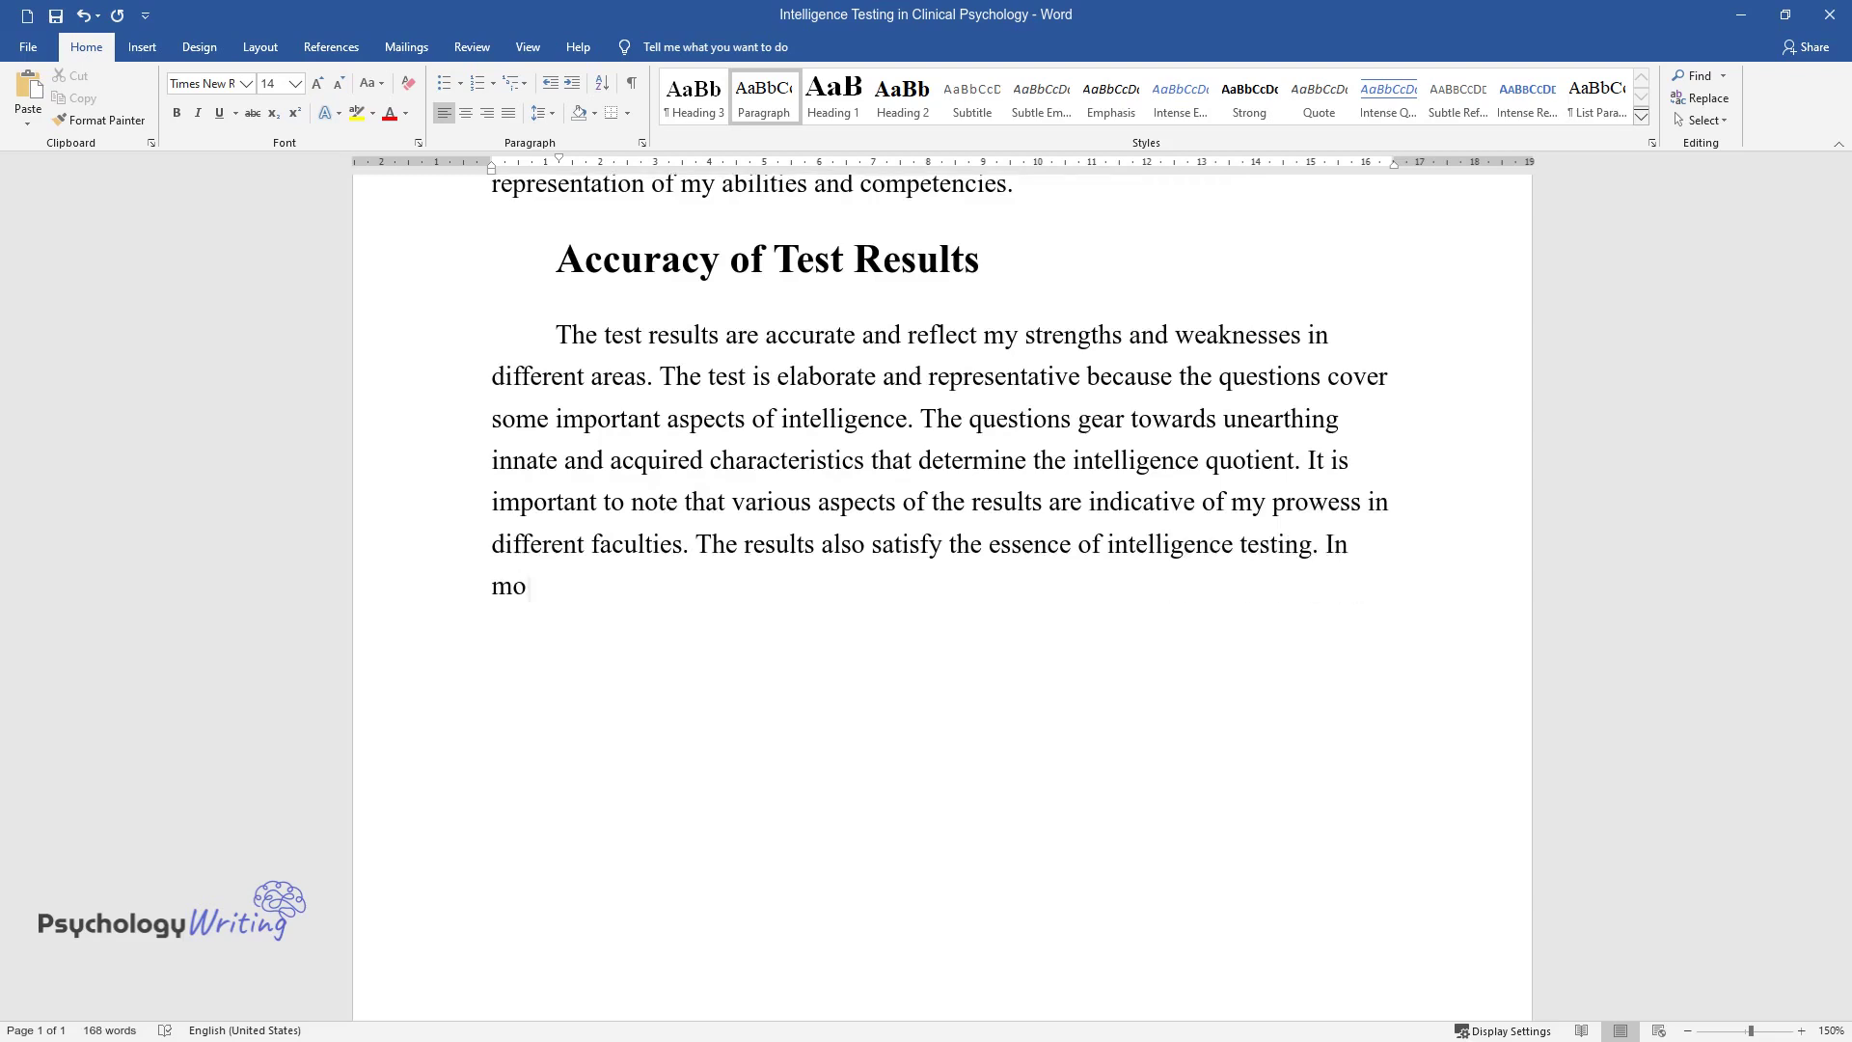
{"action": "type", "text": "st cases, experts use IQ tests to"}
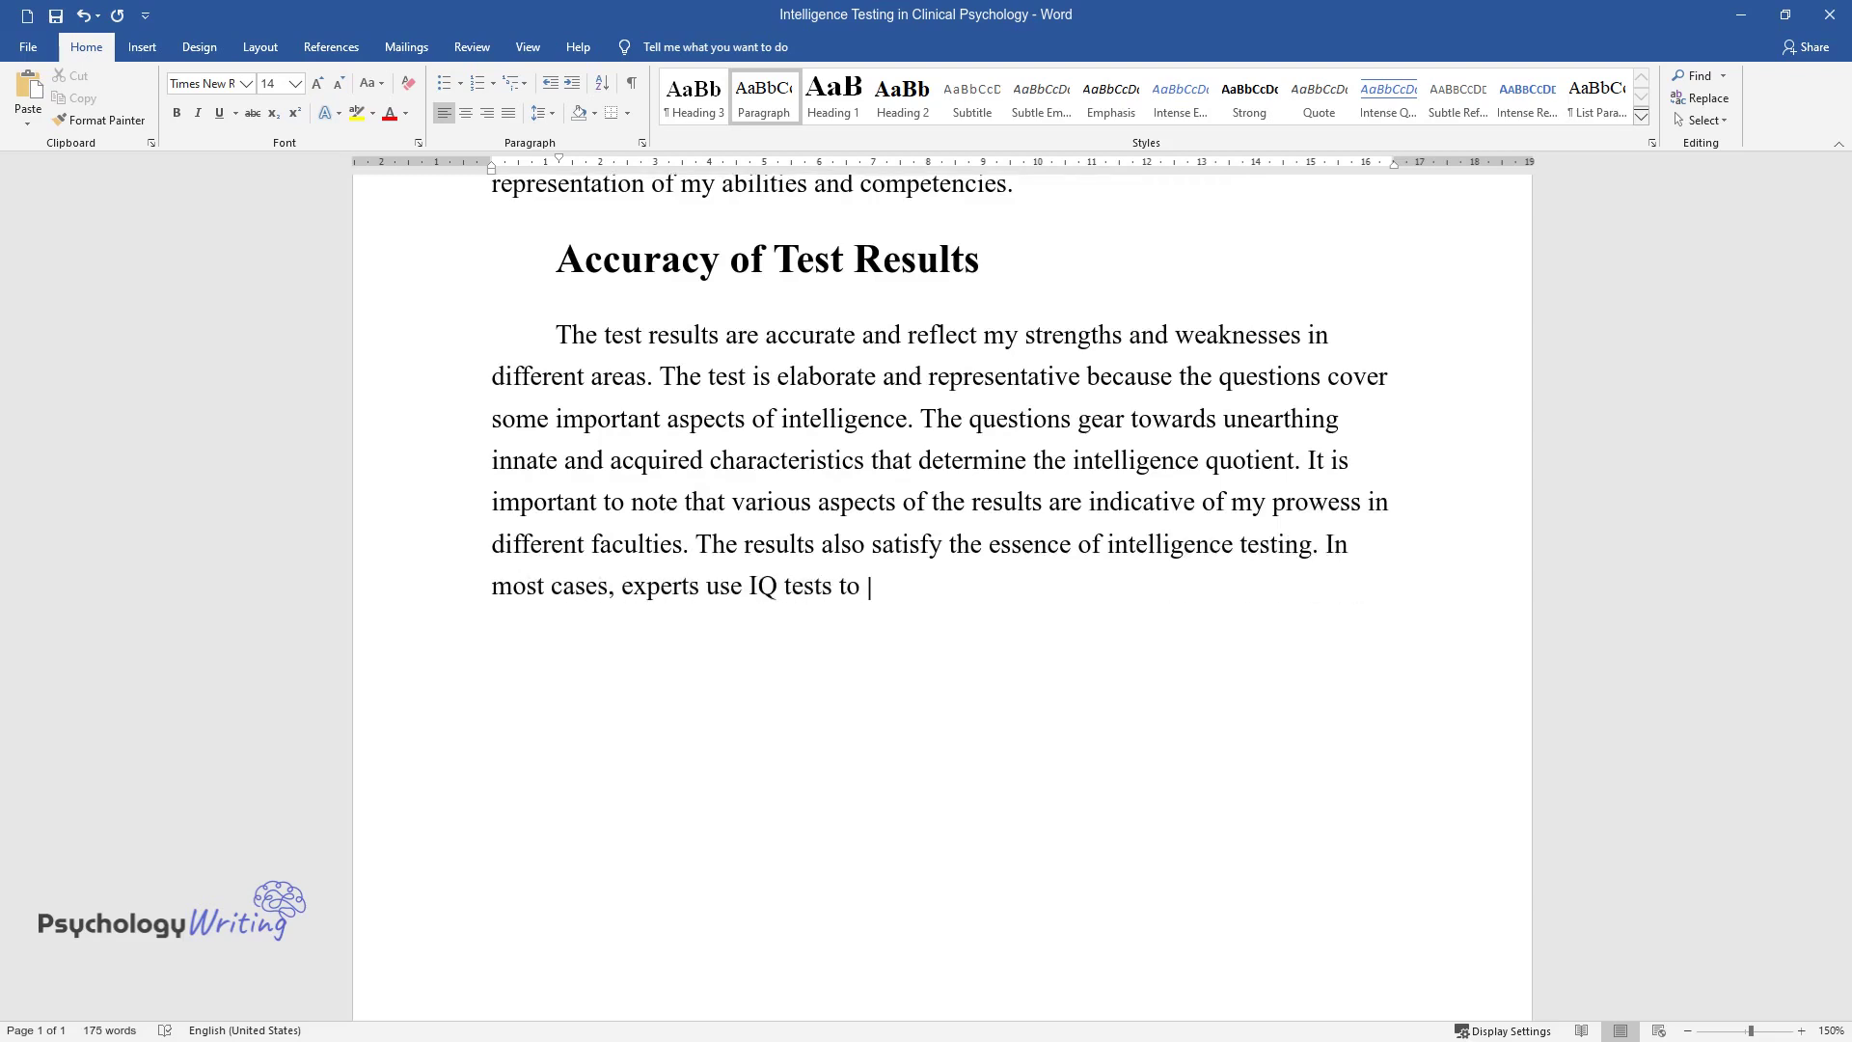
{"action": "type", "text": " predict performance in such areas"}
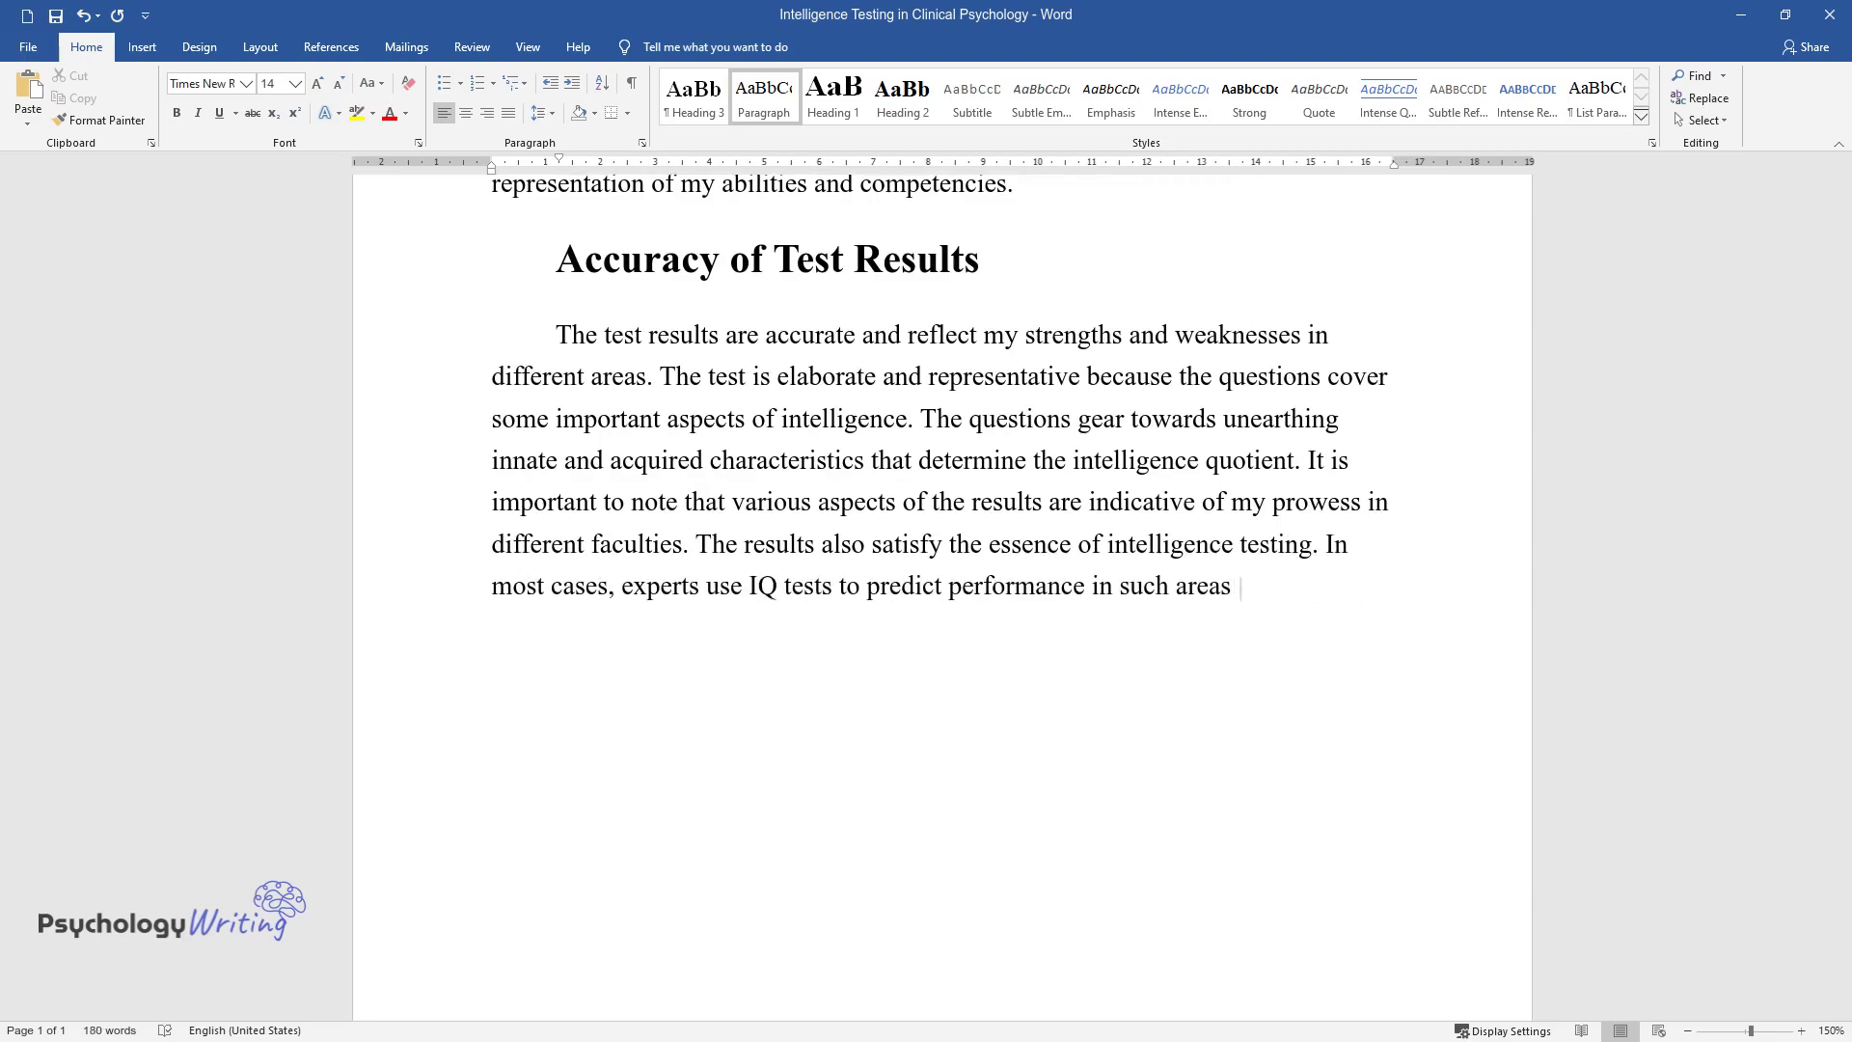
{"action": "type", "text": " as education, employment, and apti"}
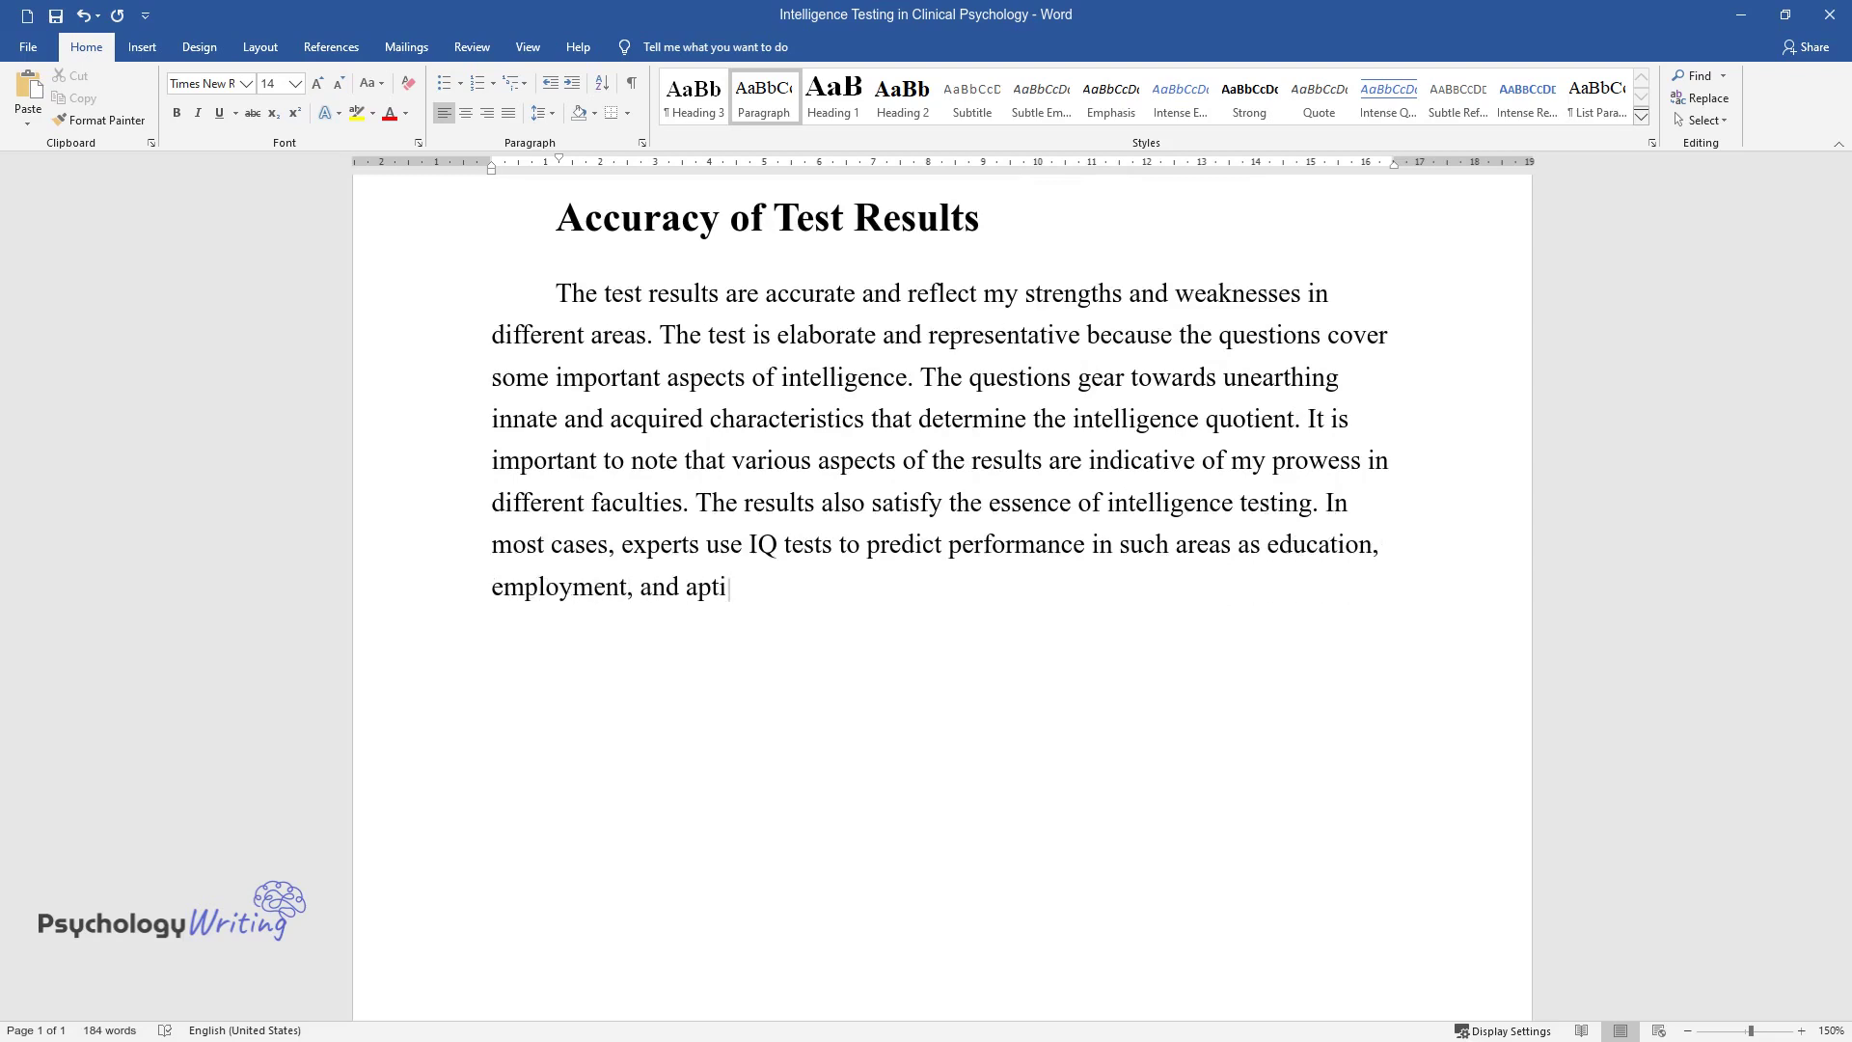
{"action": "type", "text": "tude. Intelligence testing creates"}
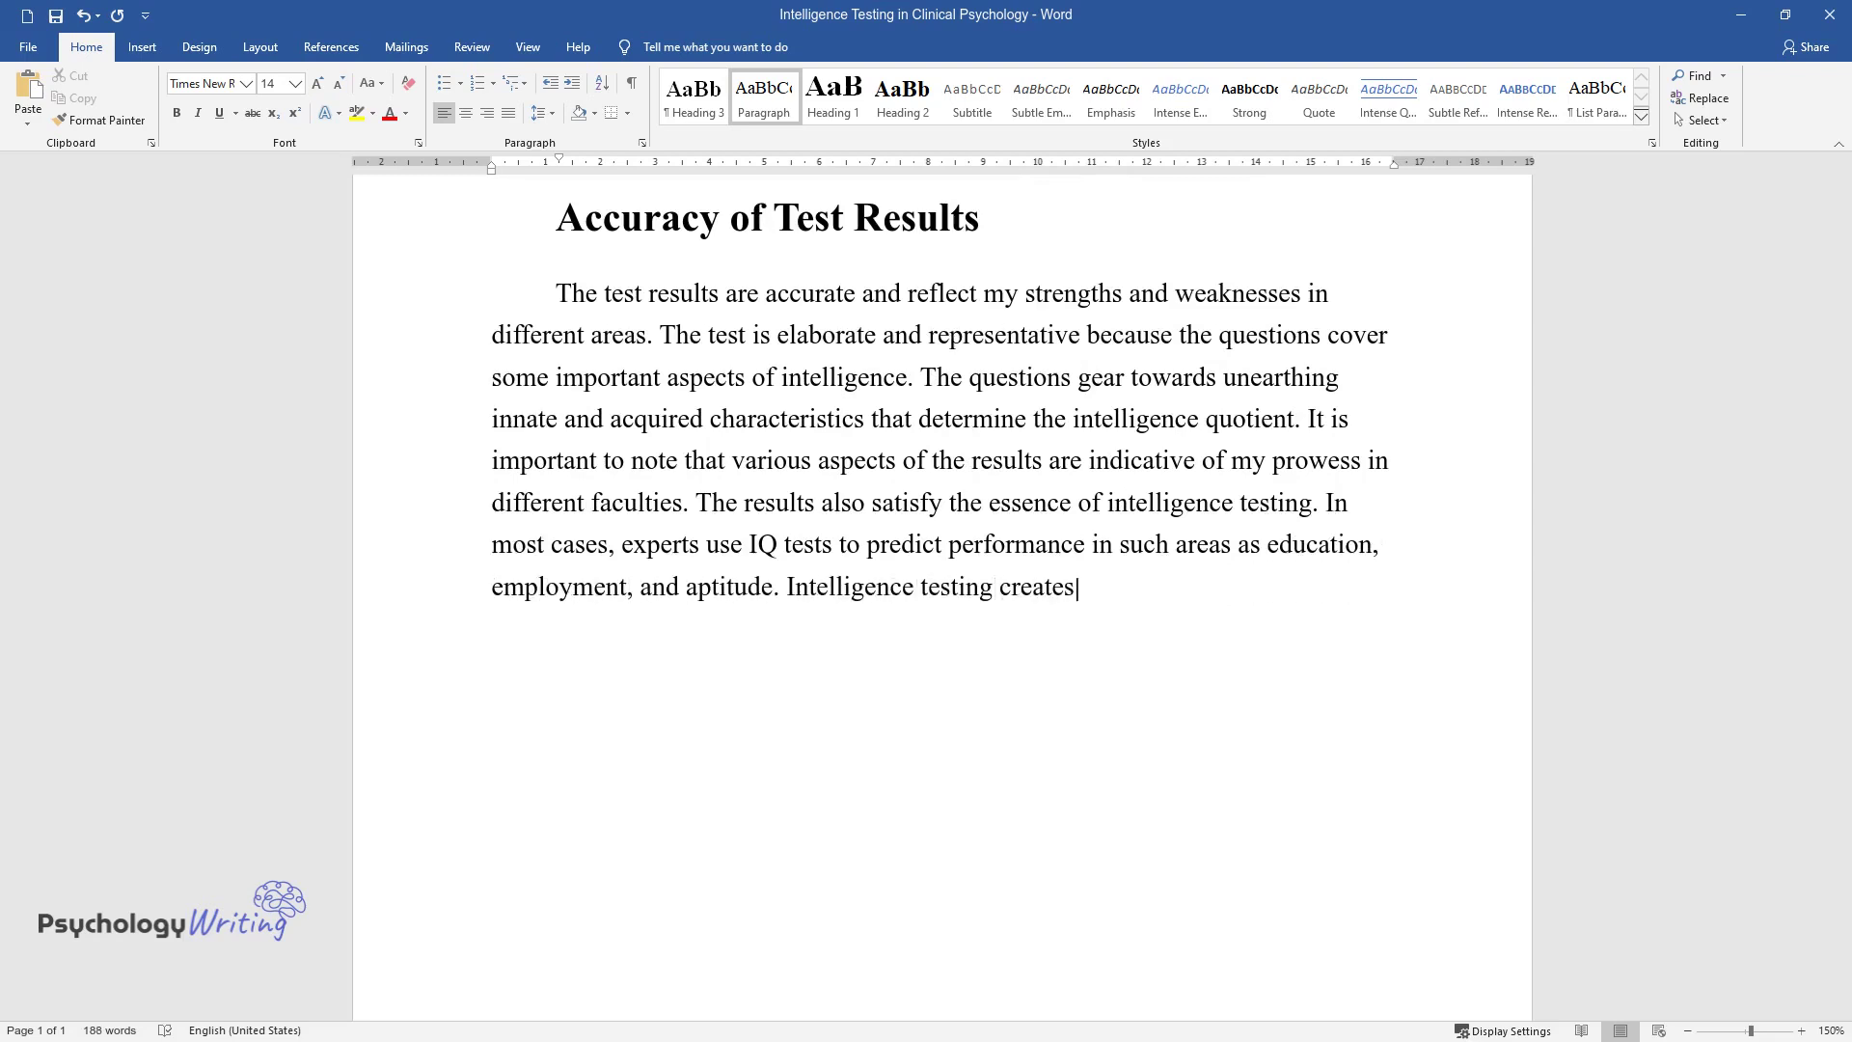
{"action": "type", "text": " impetus for experts to determine"}
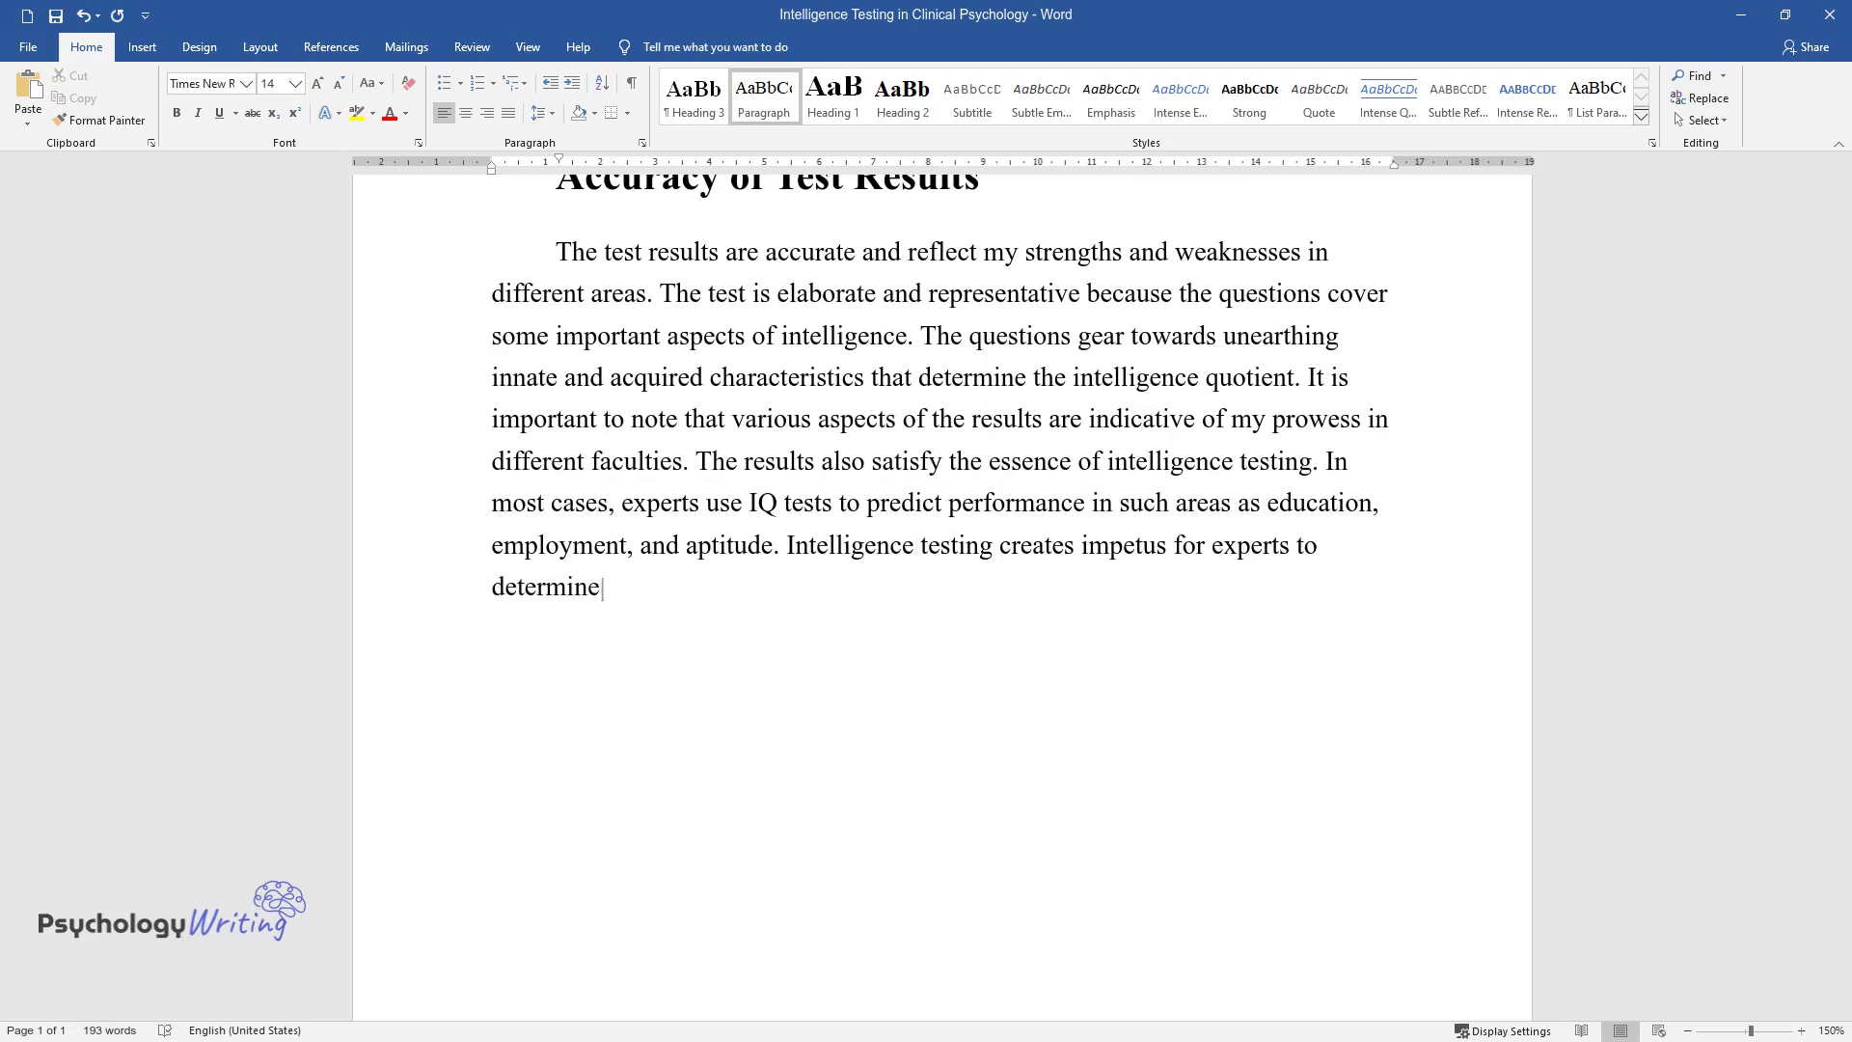
{"action": "type", "text": " and generate personalized results of indi"}
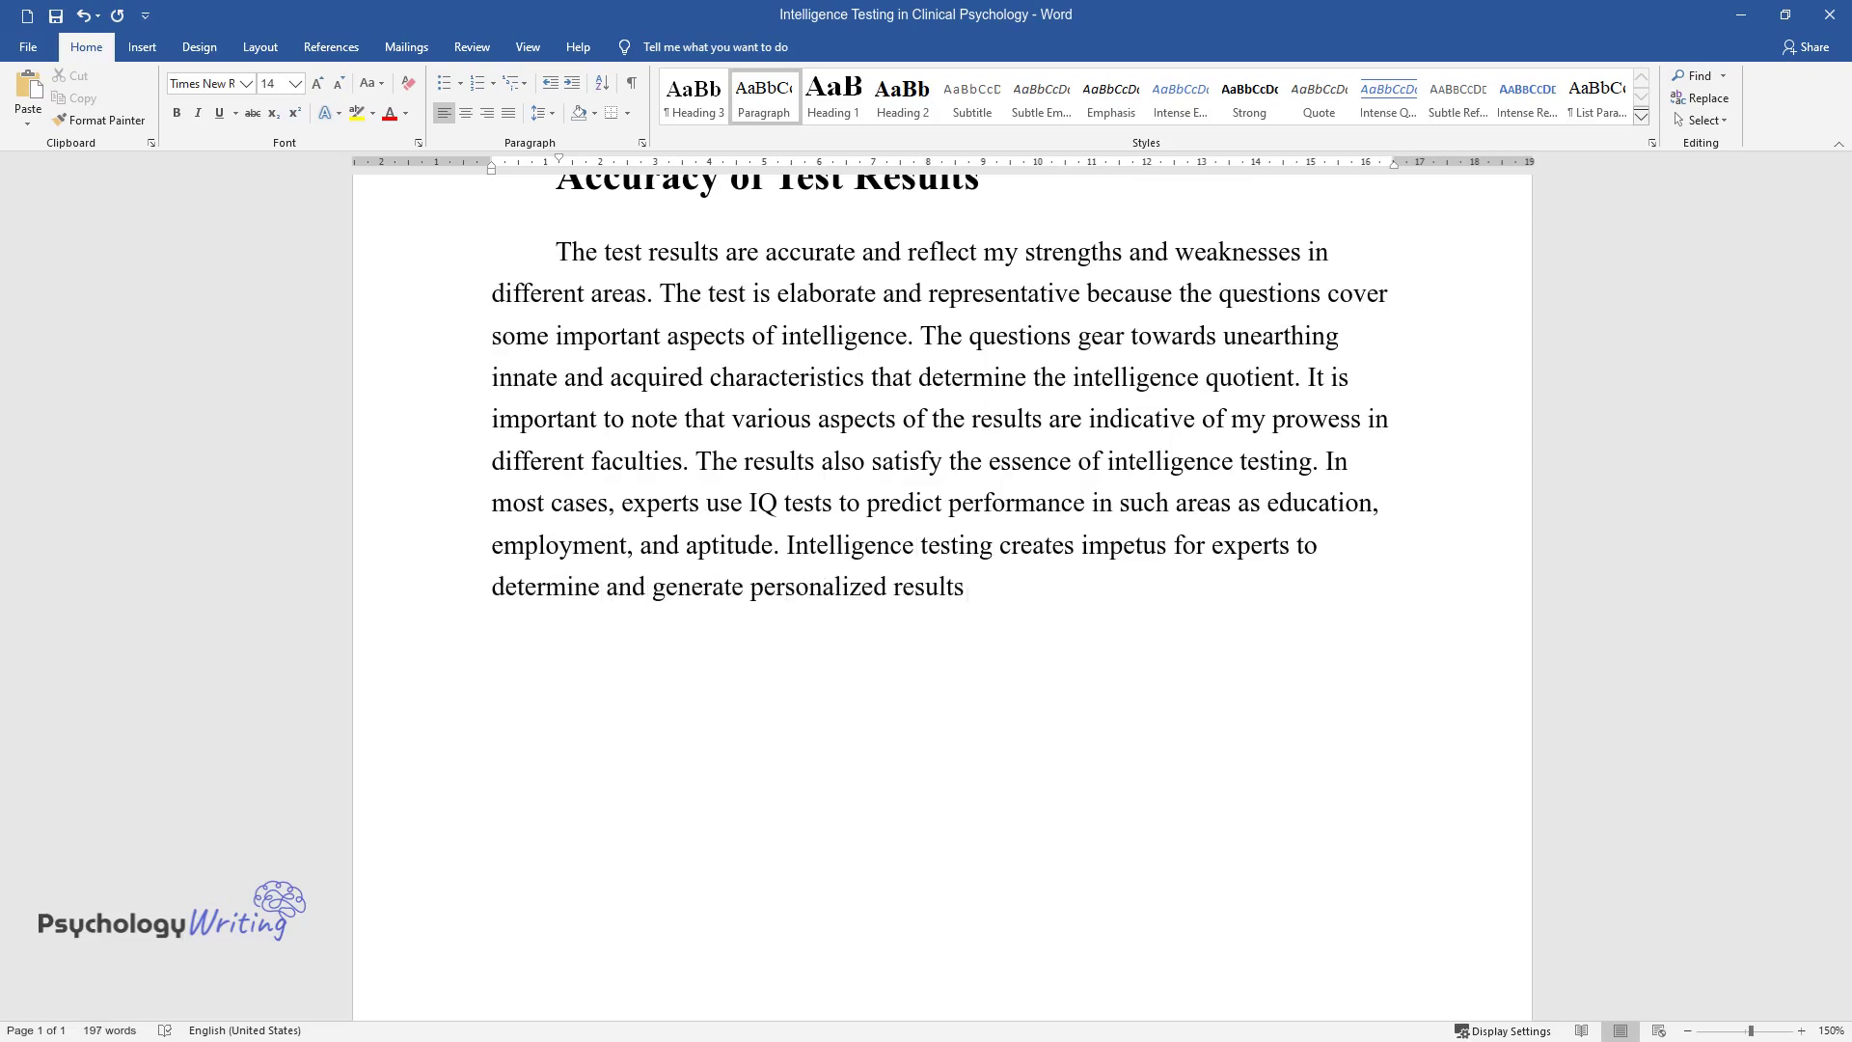
{"action": "type", "text": "vidual abilities in divers"}
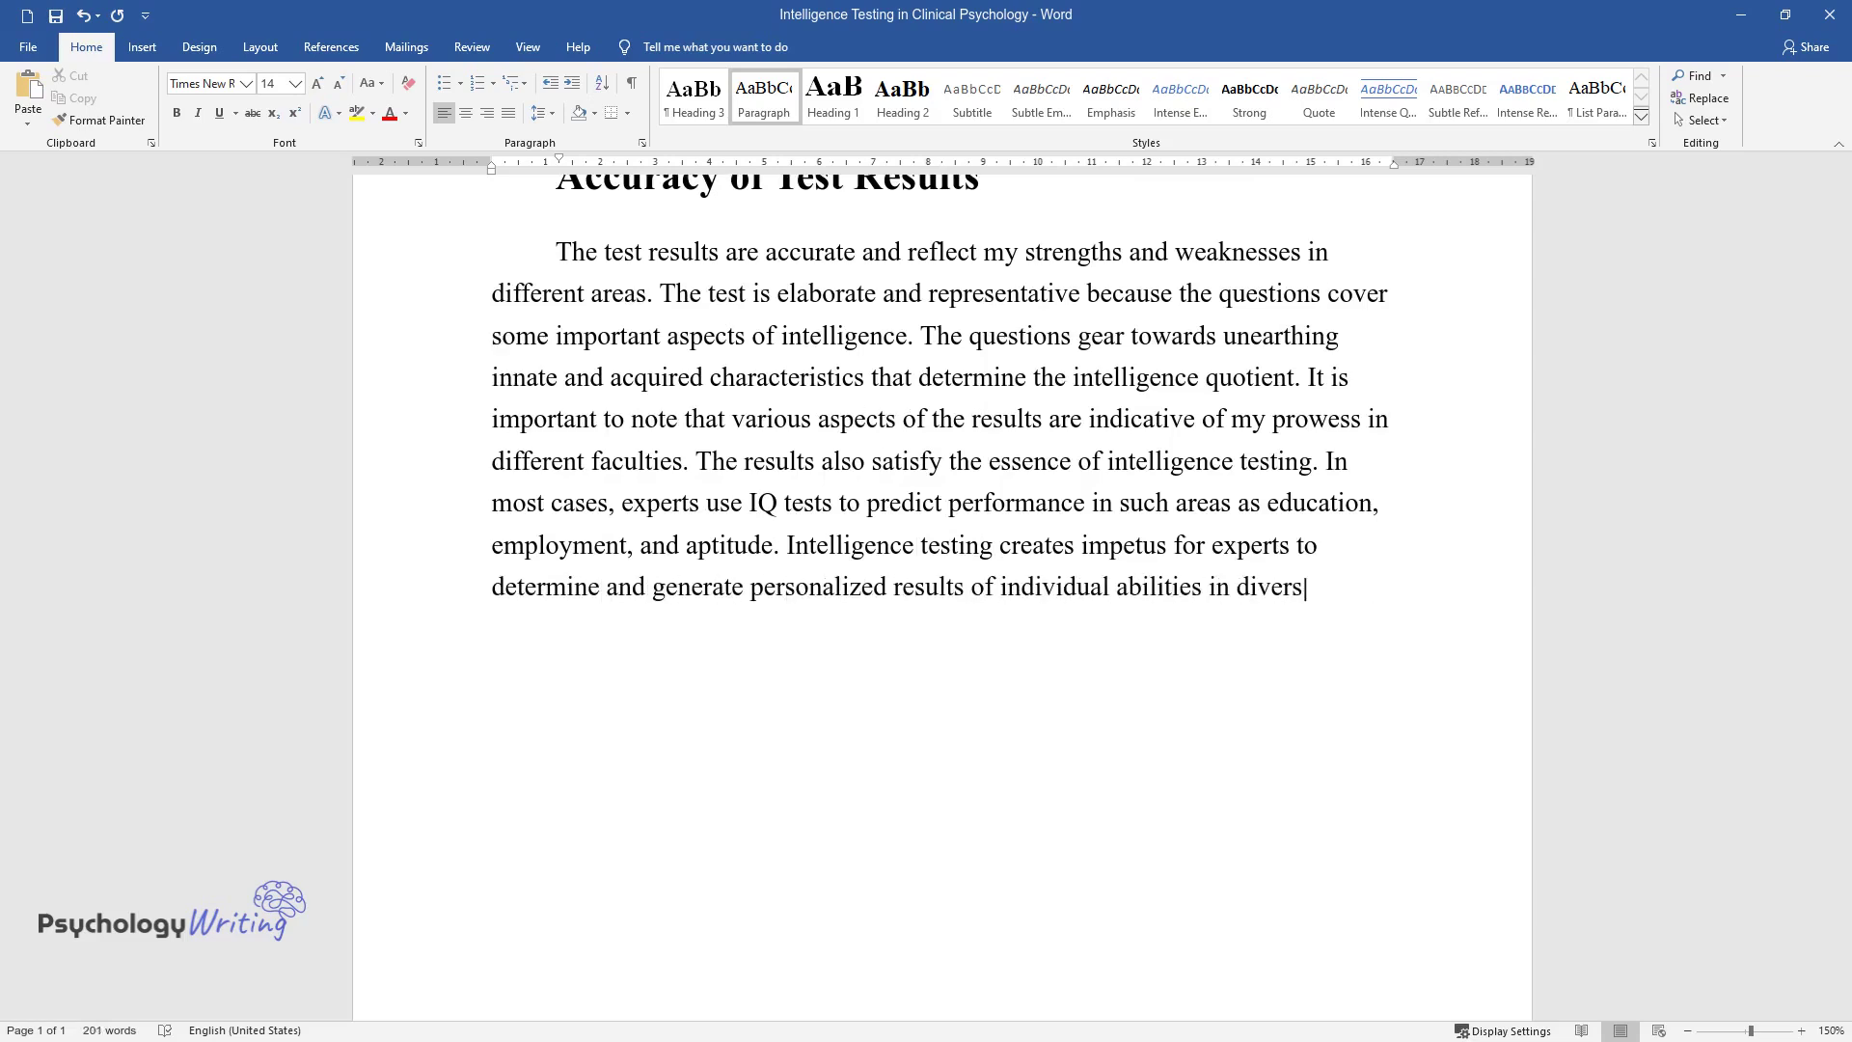
{"action": "type", "text": "e areas of interest."}
{"action": "key", "text": "Return"}
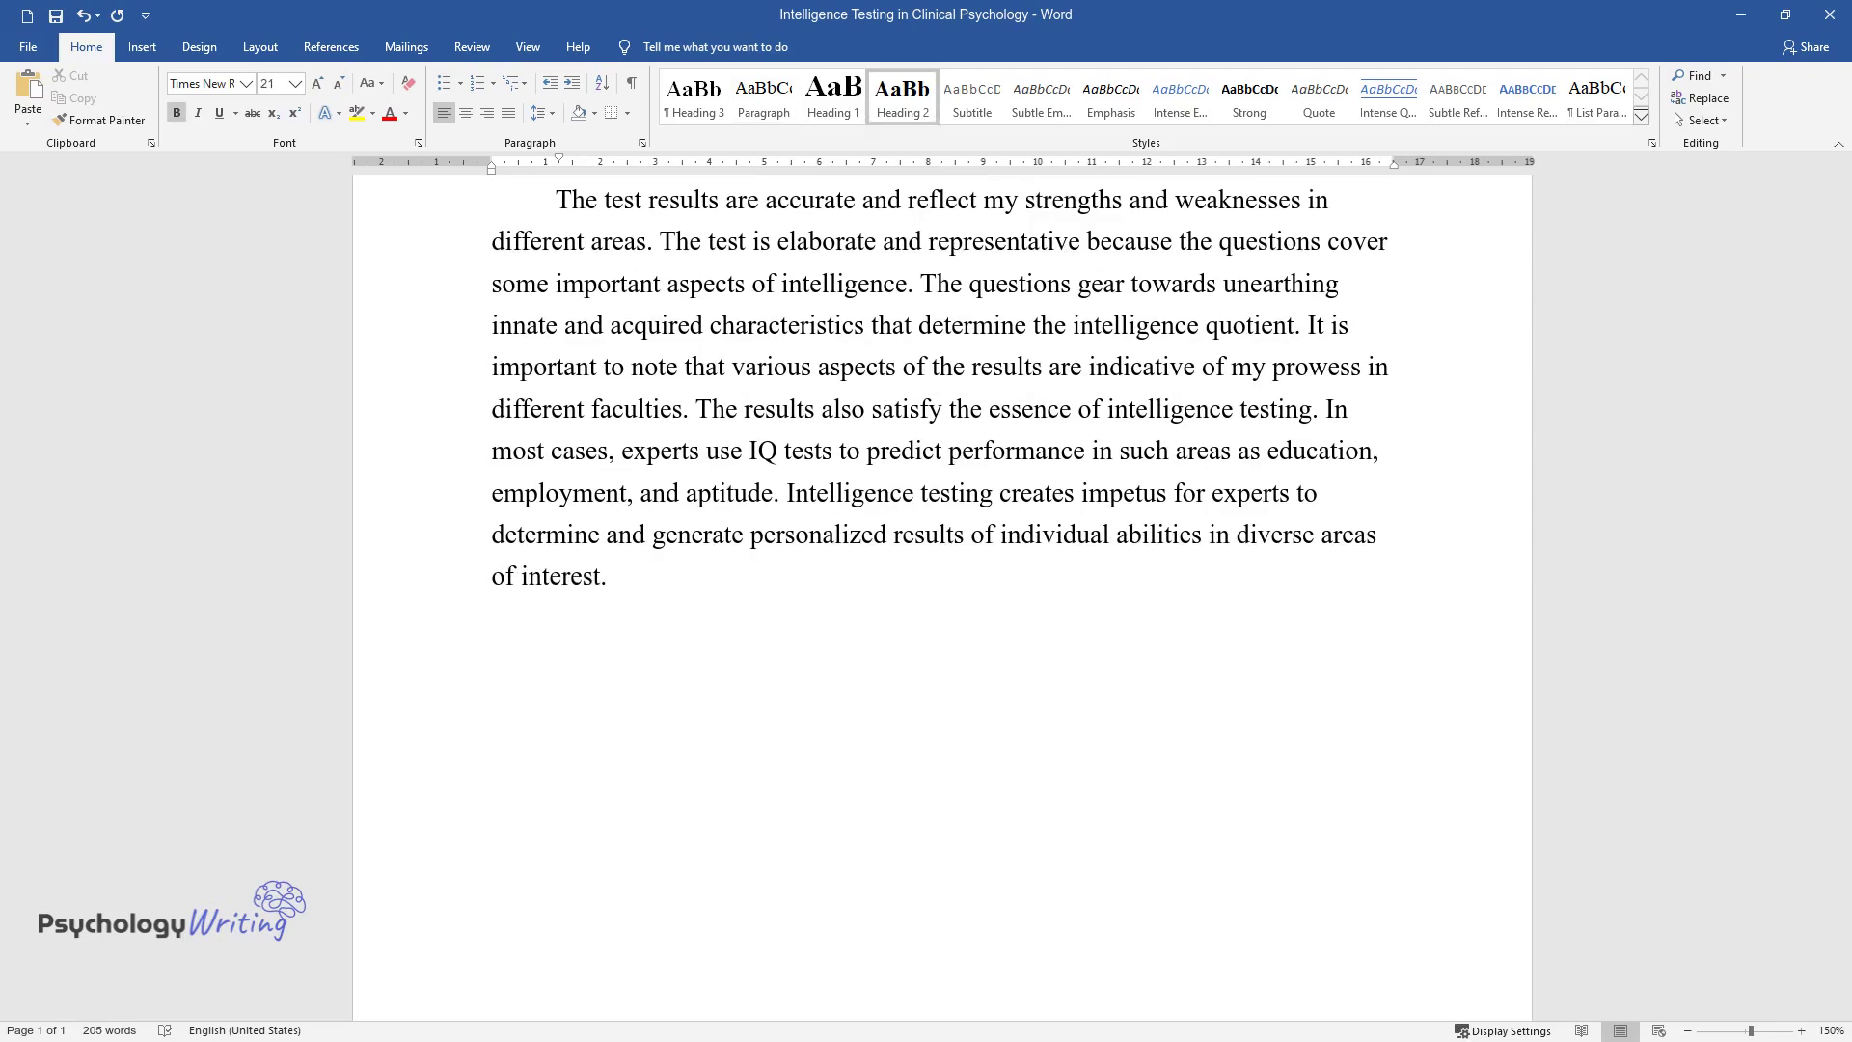
{"action": "type", "text": "Examples of Relevant Q"}
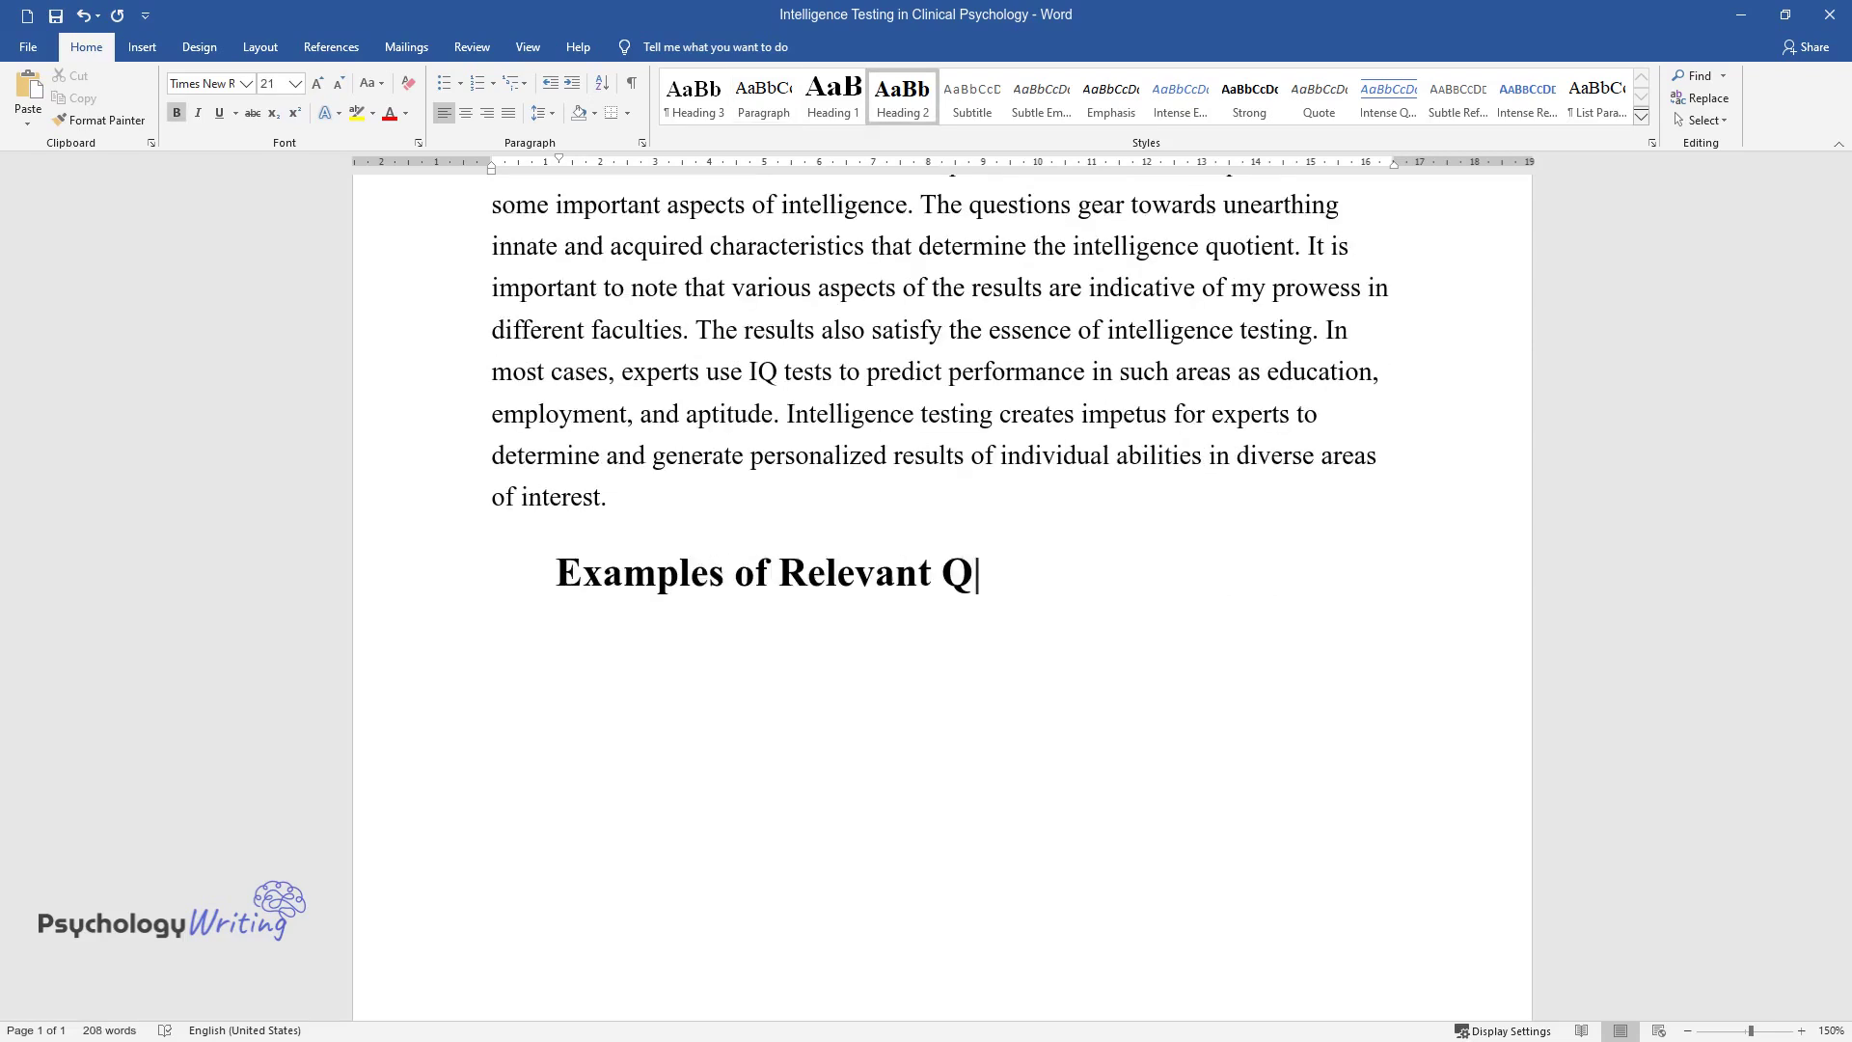
{"action": "type", "text": "uestions"}
Finish the 'Examples of Relevant Questions' heading and write its mathematics and general knowledge paragraph
{"action": "key", "text": "Return"}
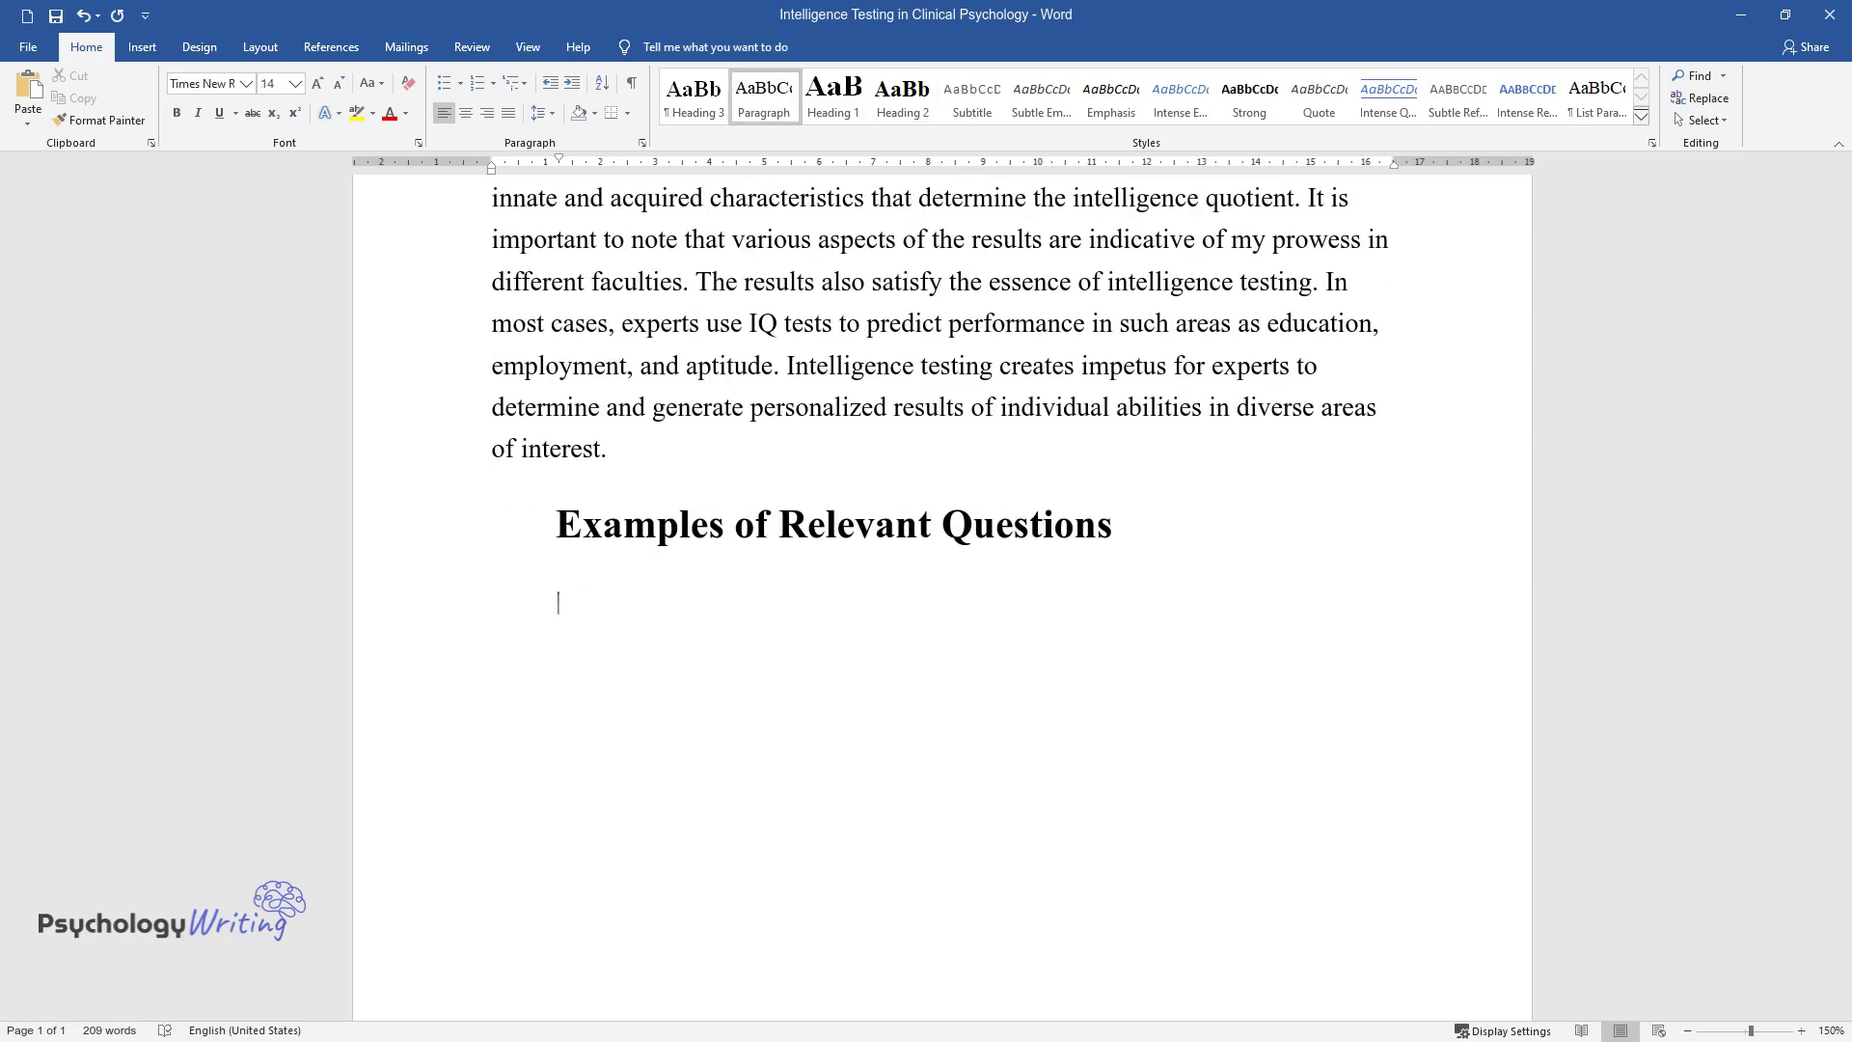
{"action": "type", "text": "There are questions that were spot-o"}
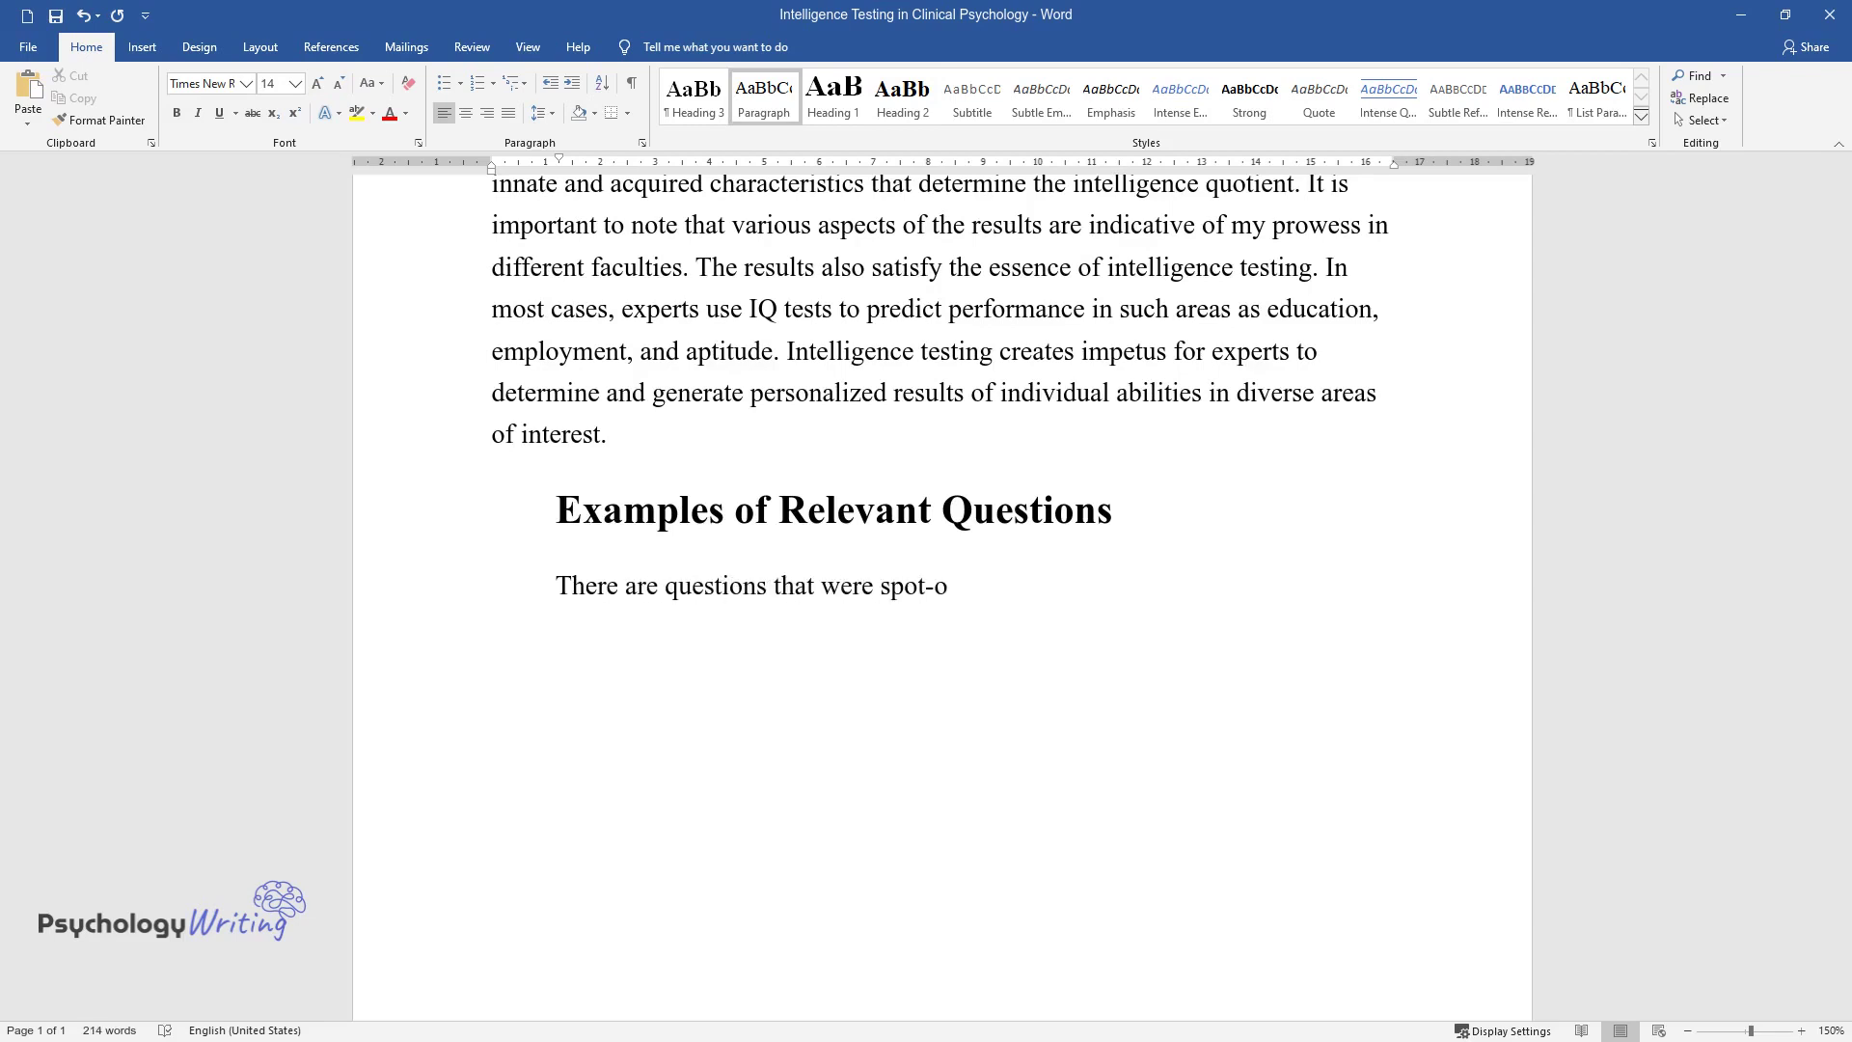
{"action": "type", "text": "n with regard to testing my compete"}
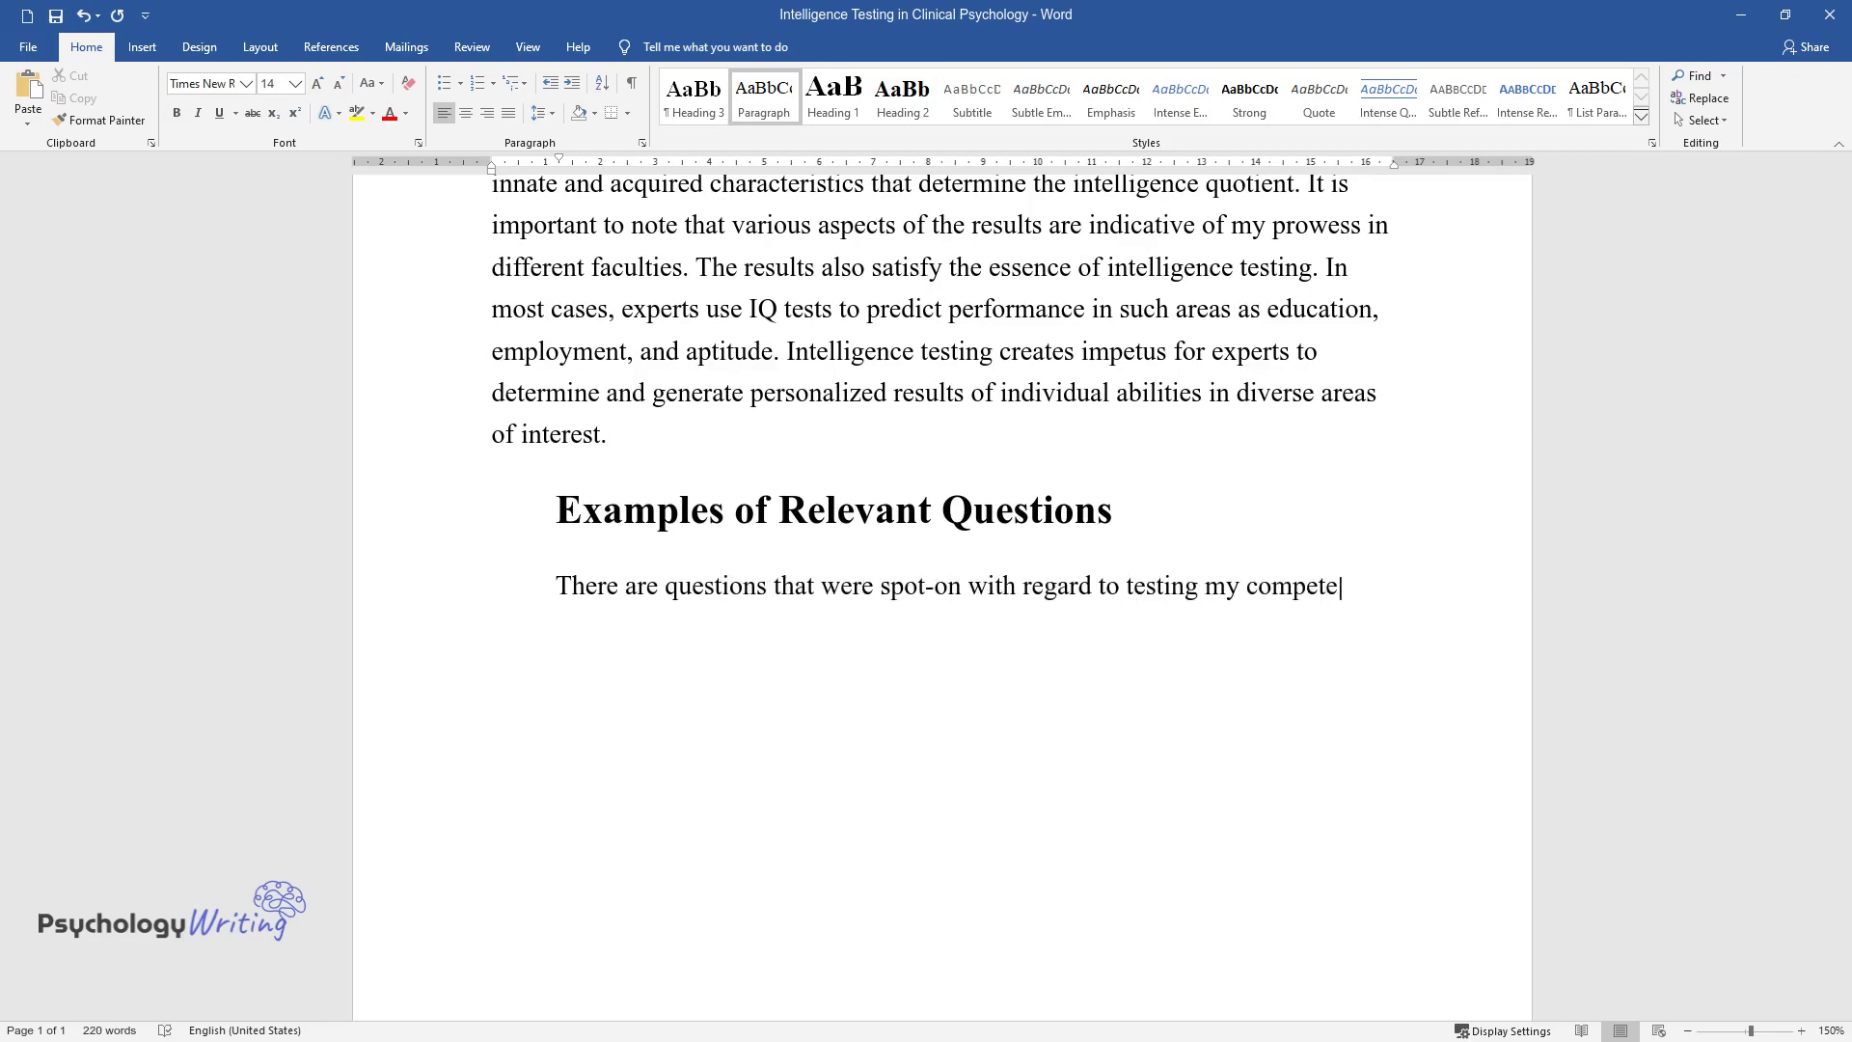
{"action": "type", "text": "nce in different areas of intelligence."}
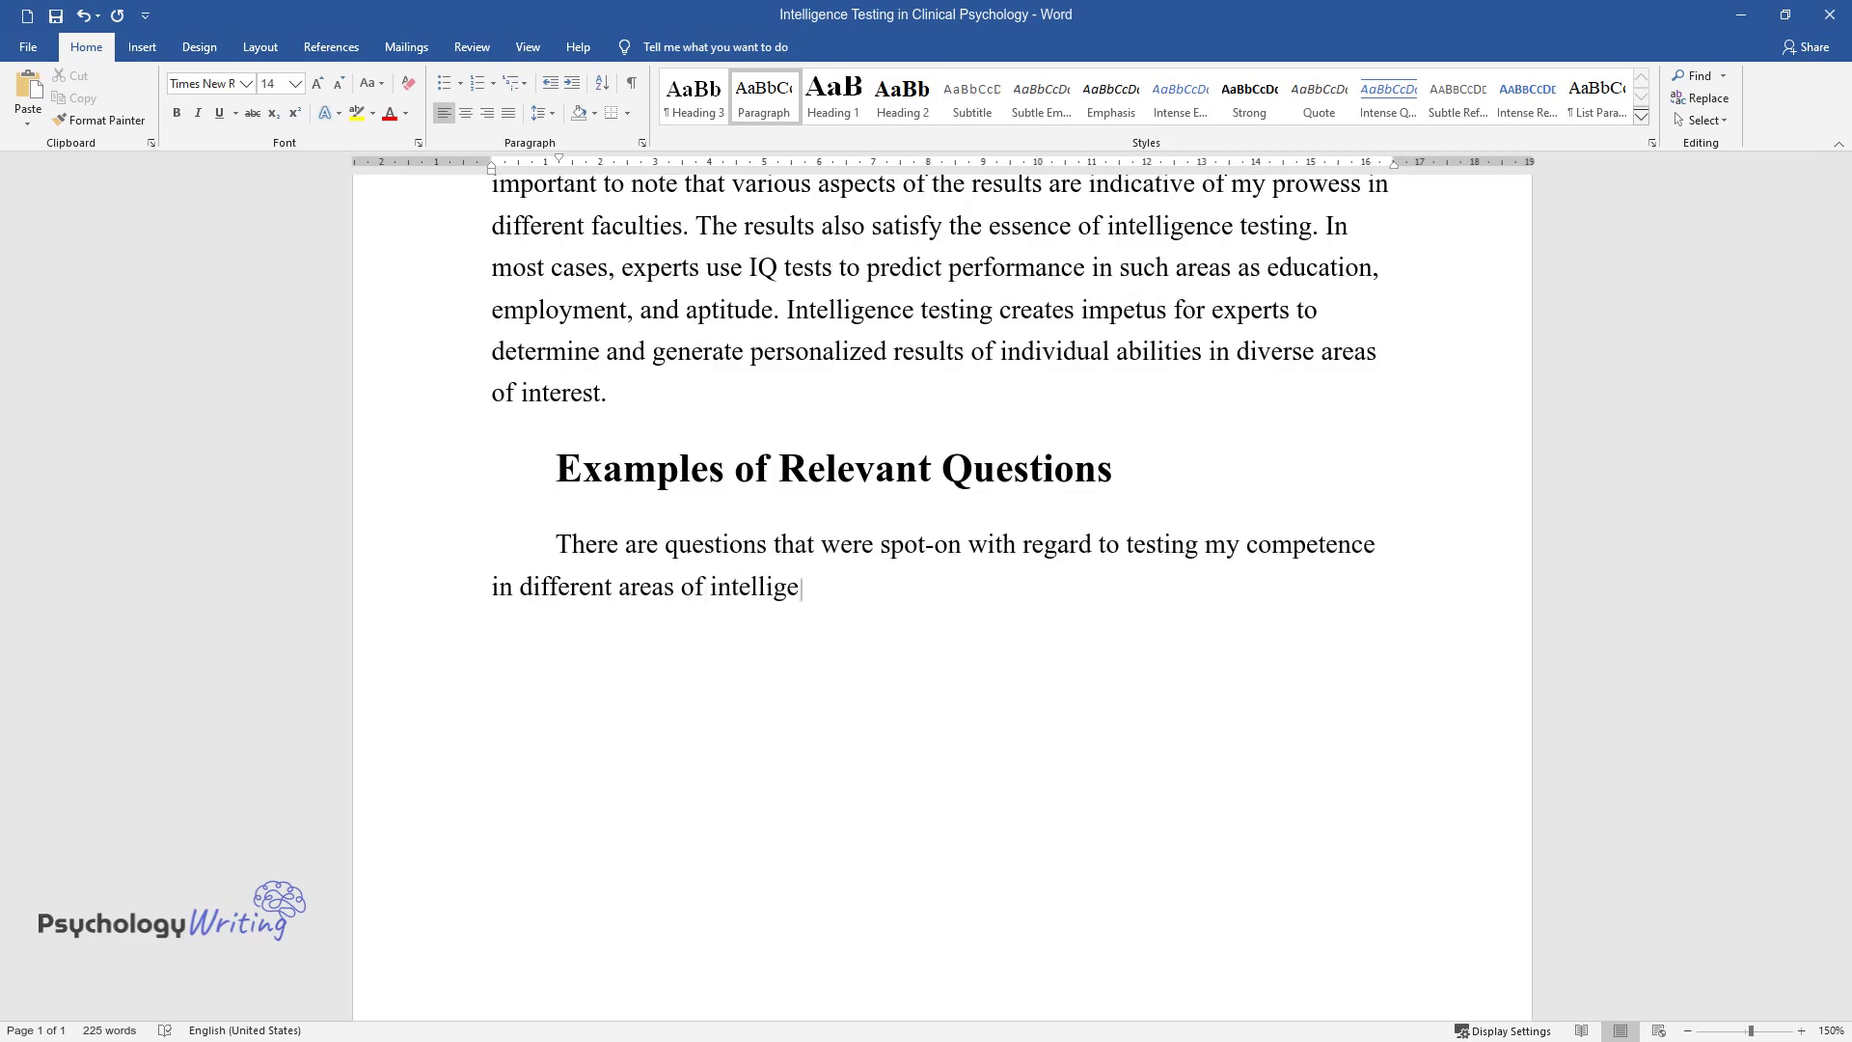
{"action": "type", "text": " For instance, the questions th"}
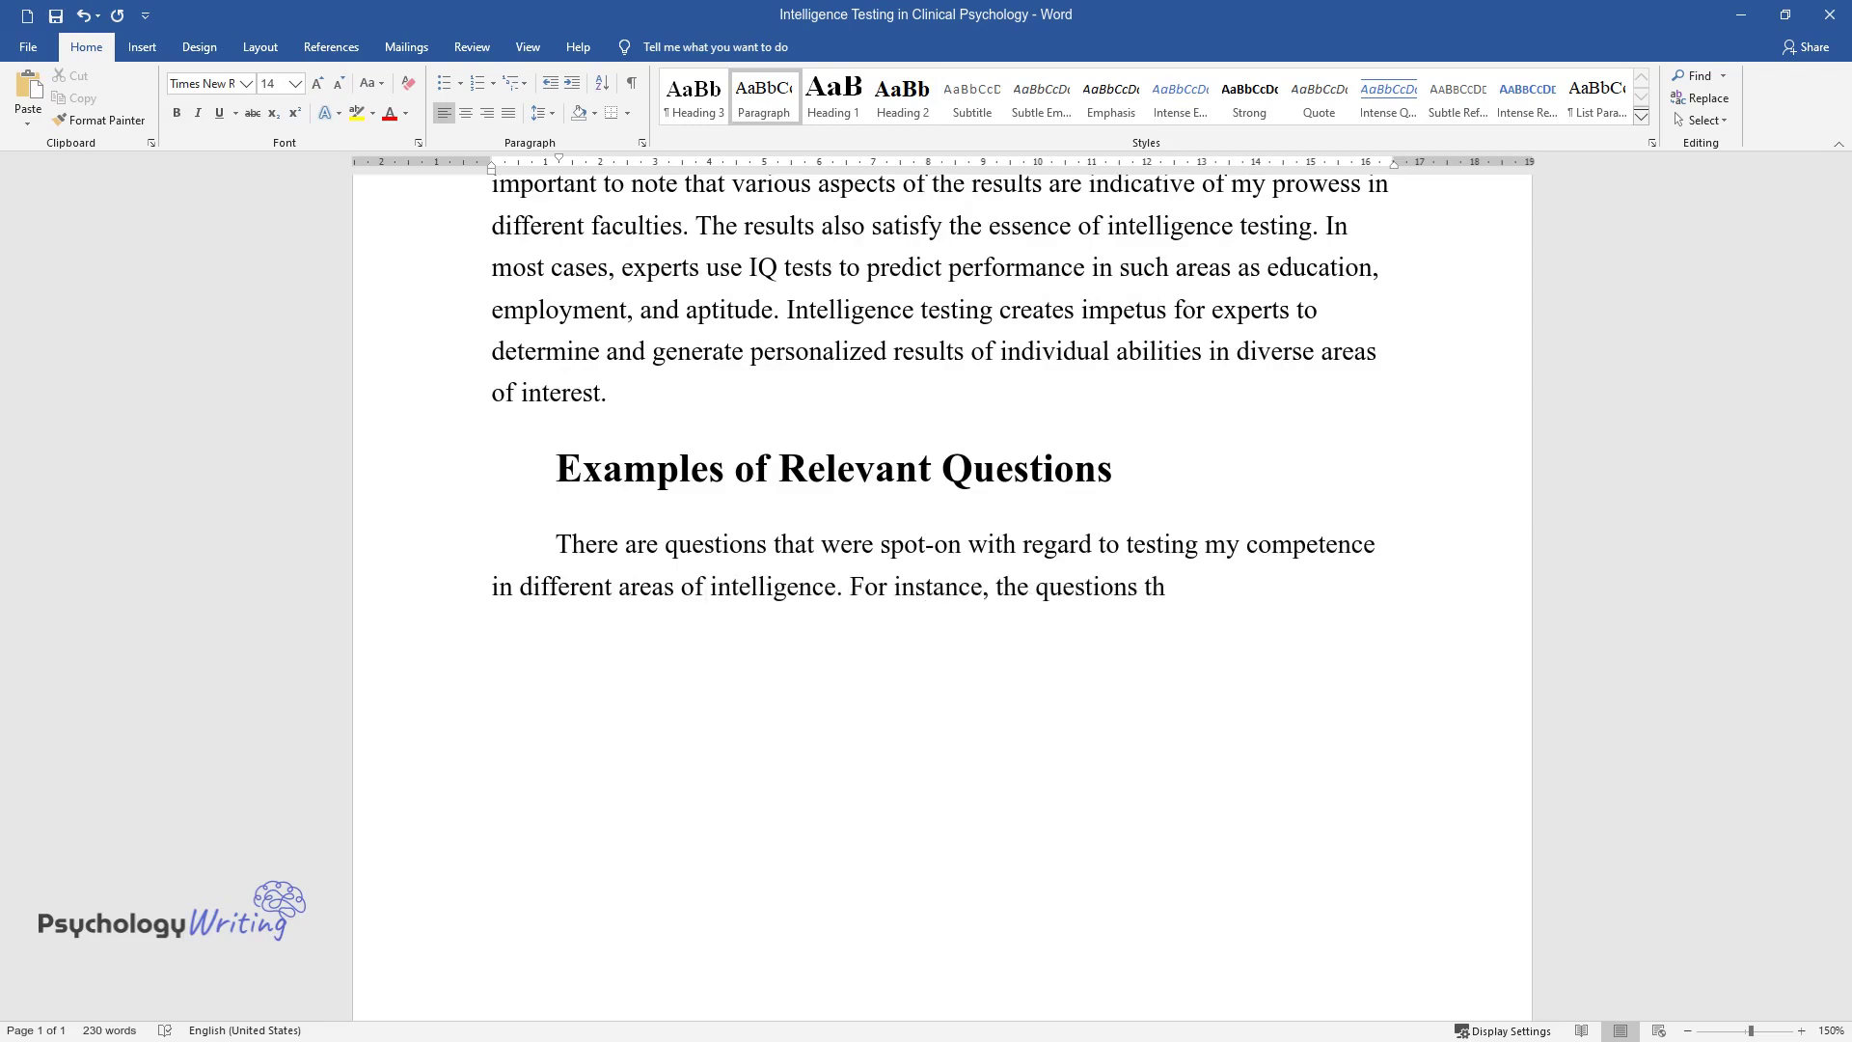
{"action": "type", "text": "at sought to test competence in mat"}
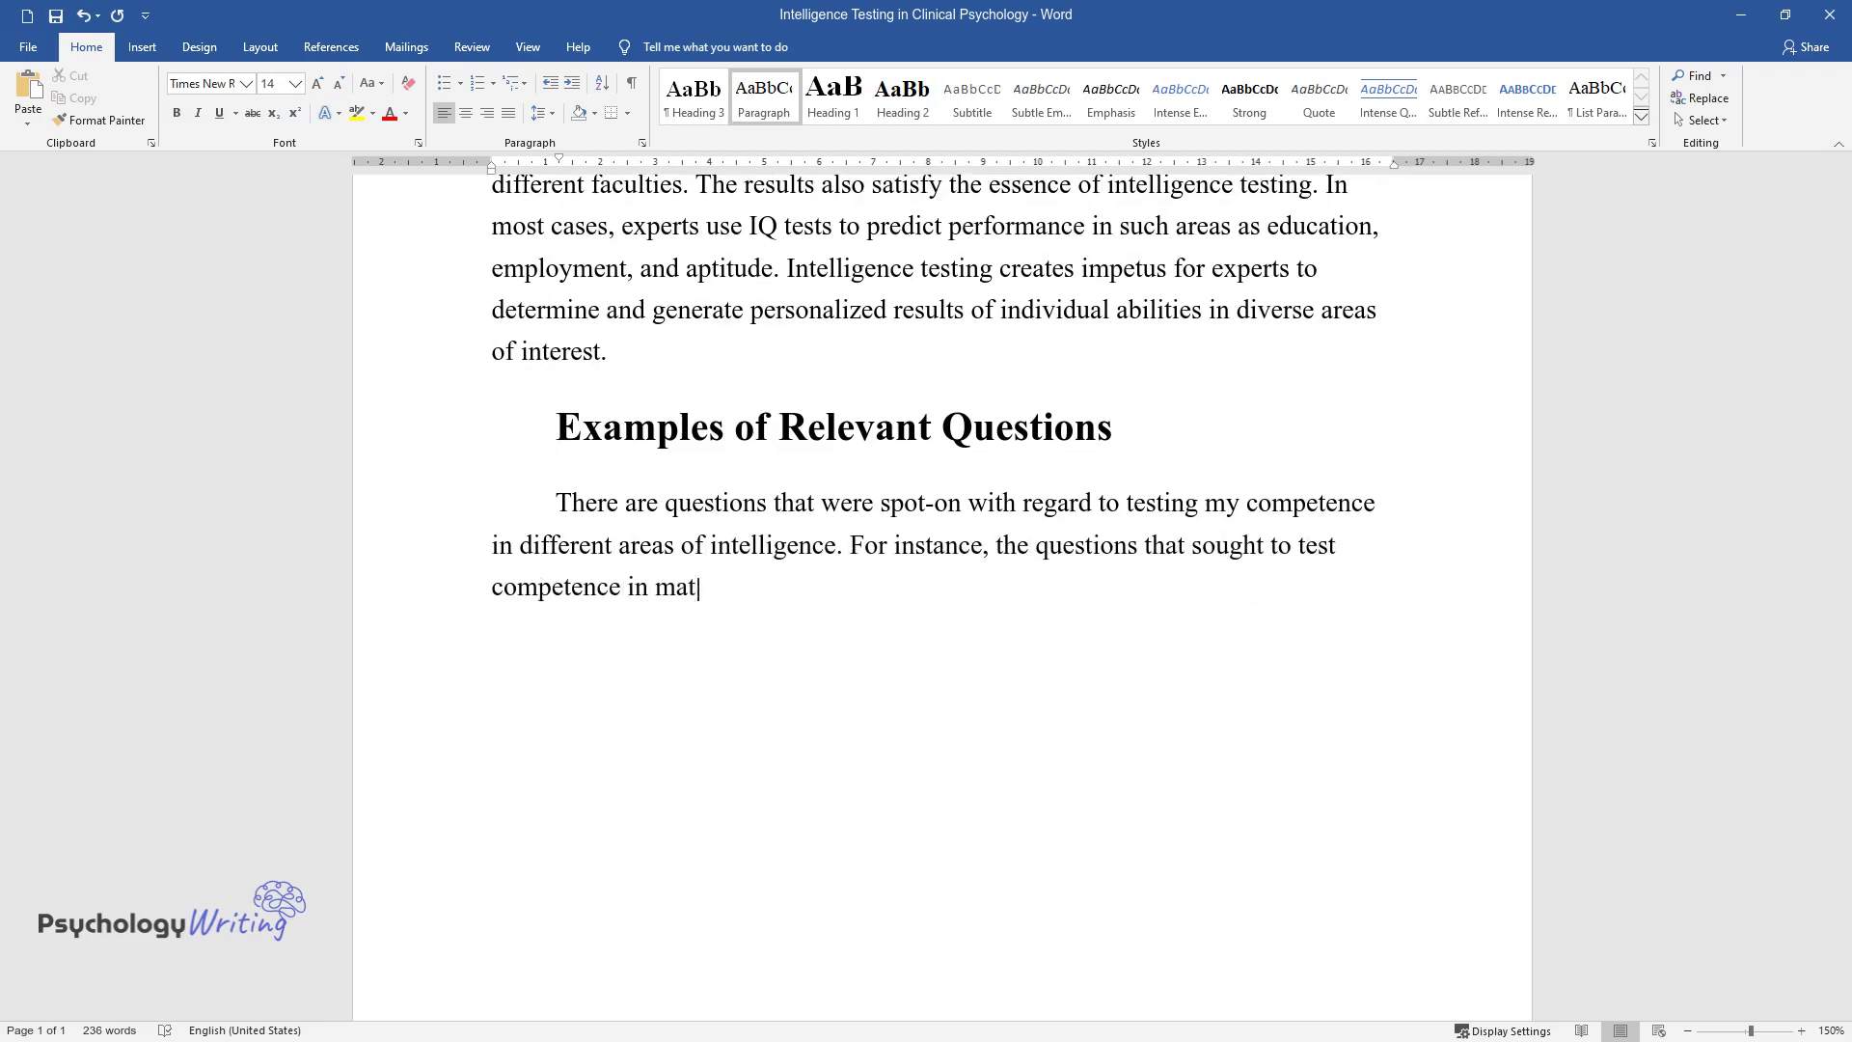
{"action": "type", "text": "hematics had a detailed sense of pr"}
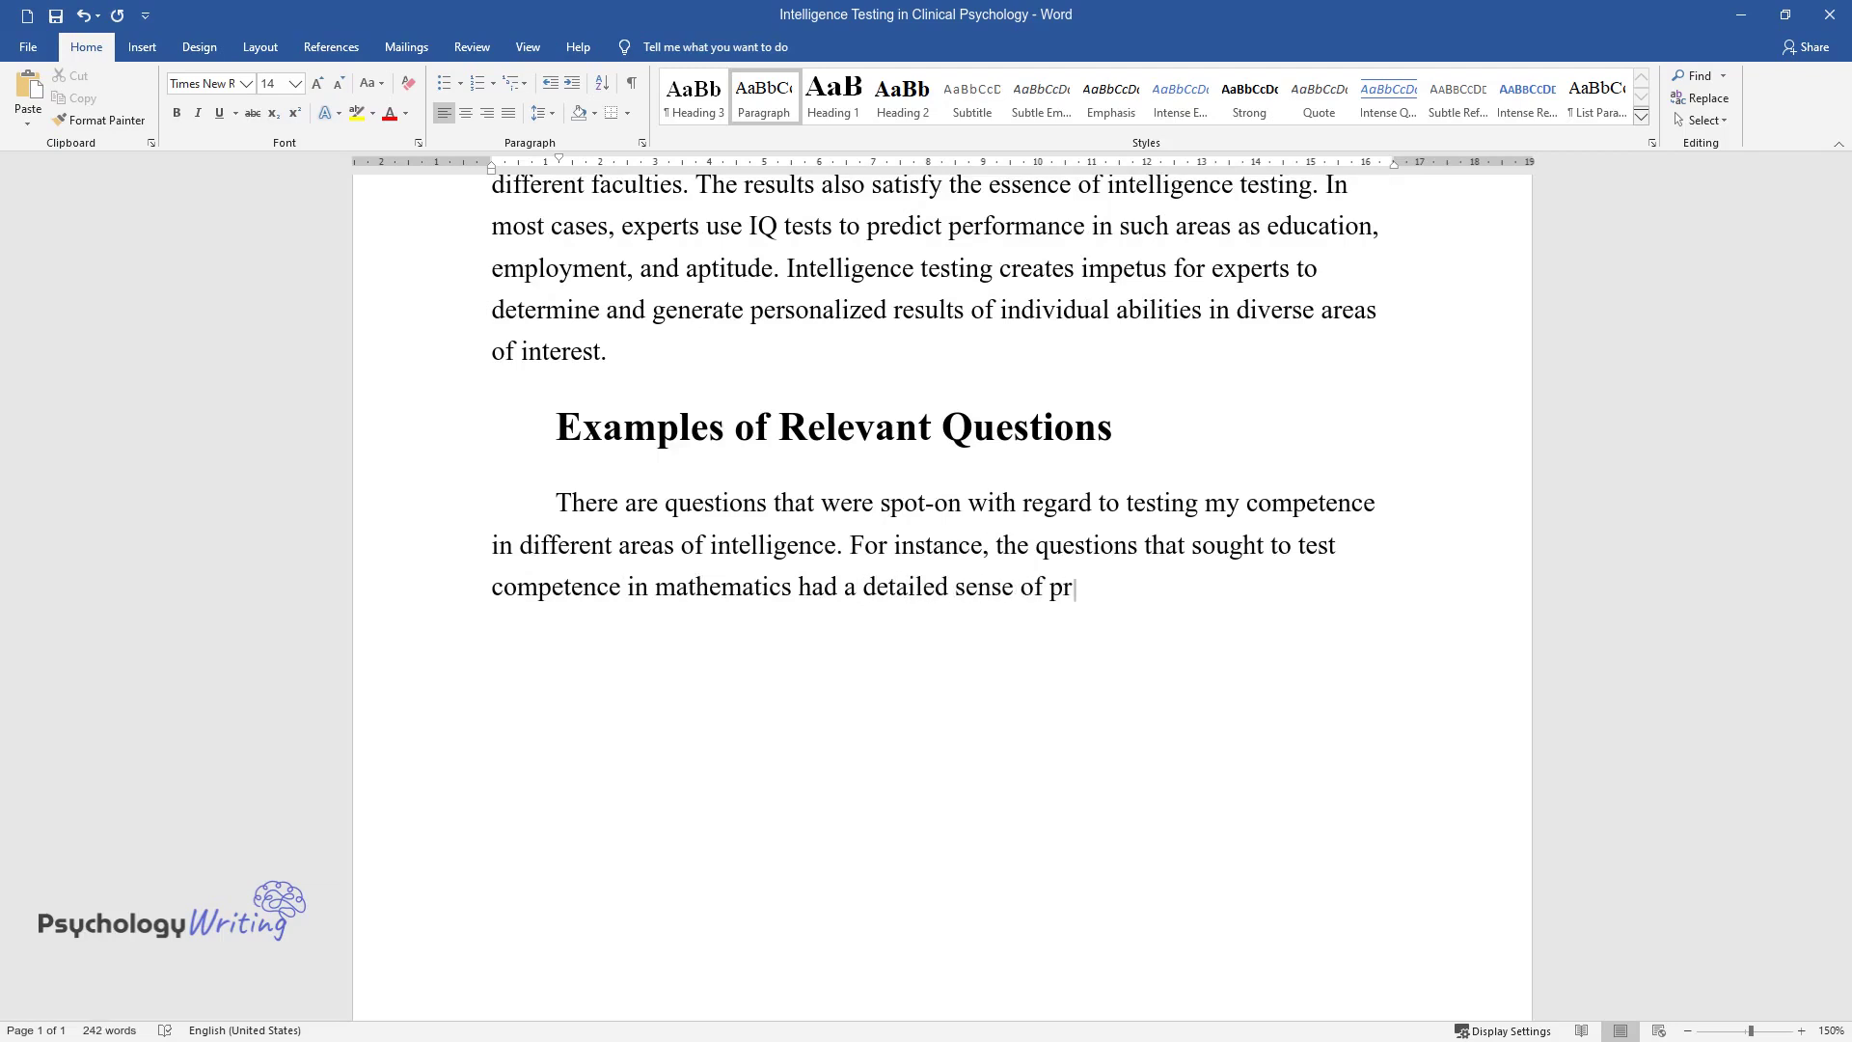
{"action": "type", "text": "obity. They stimulated my"}
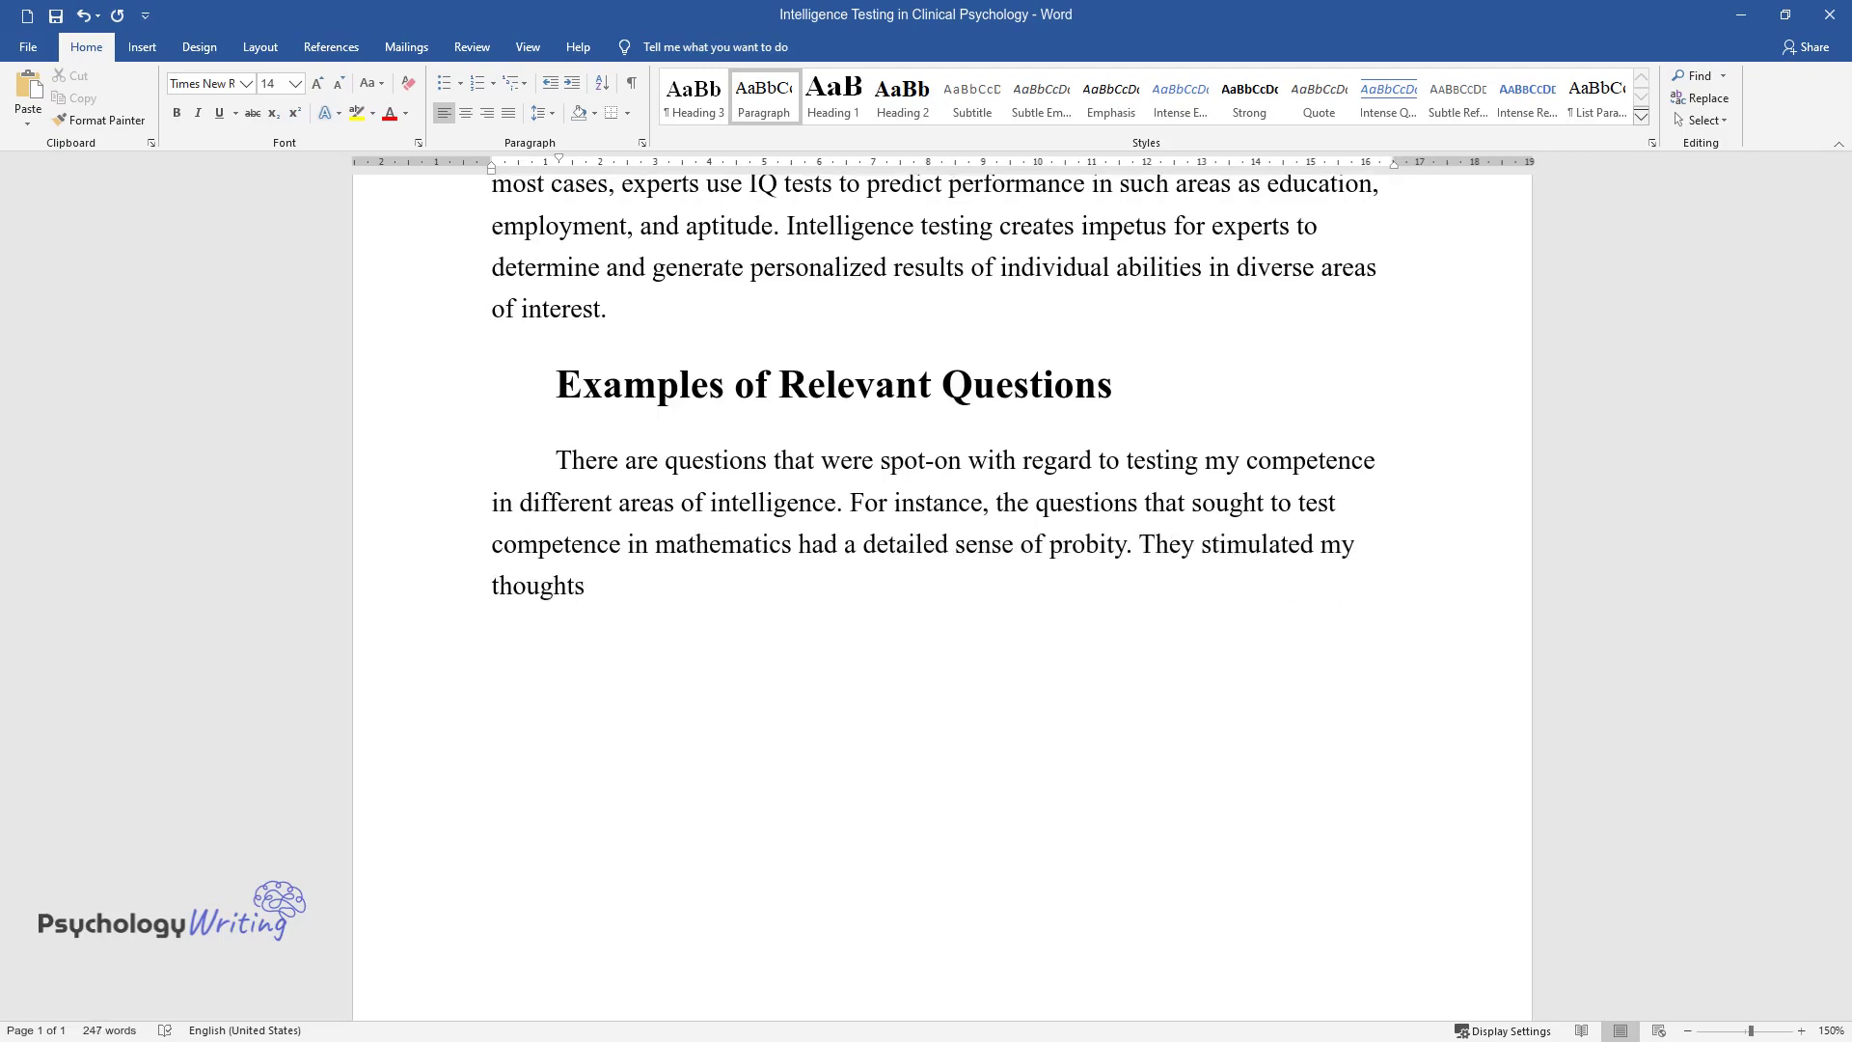
{"action": "type", "text": " thoughts in a unique way because I could rel"}
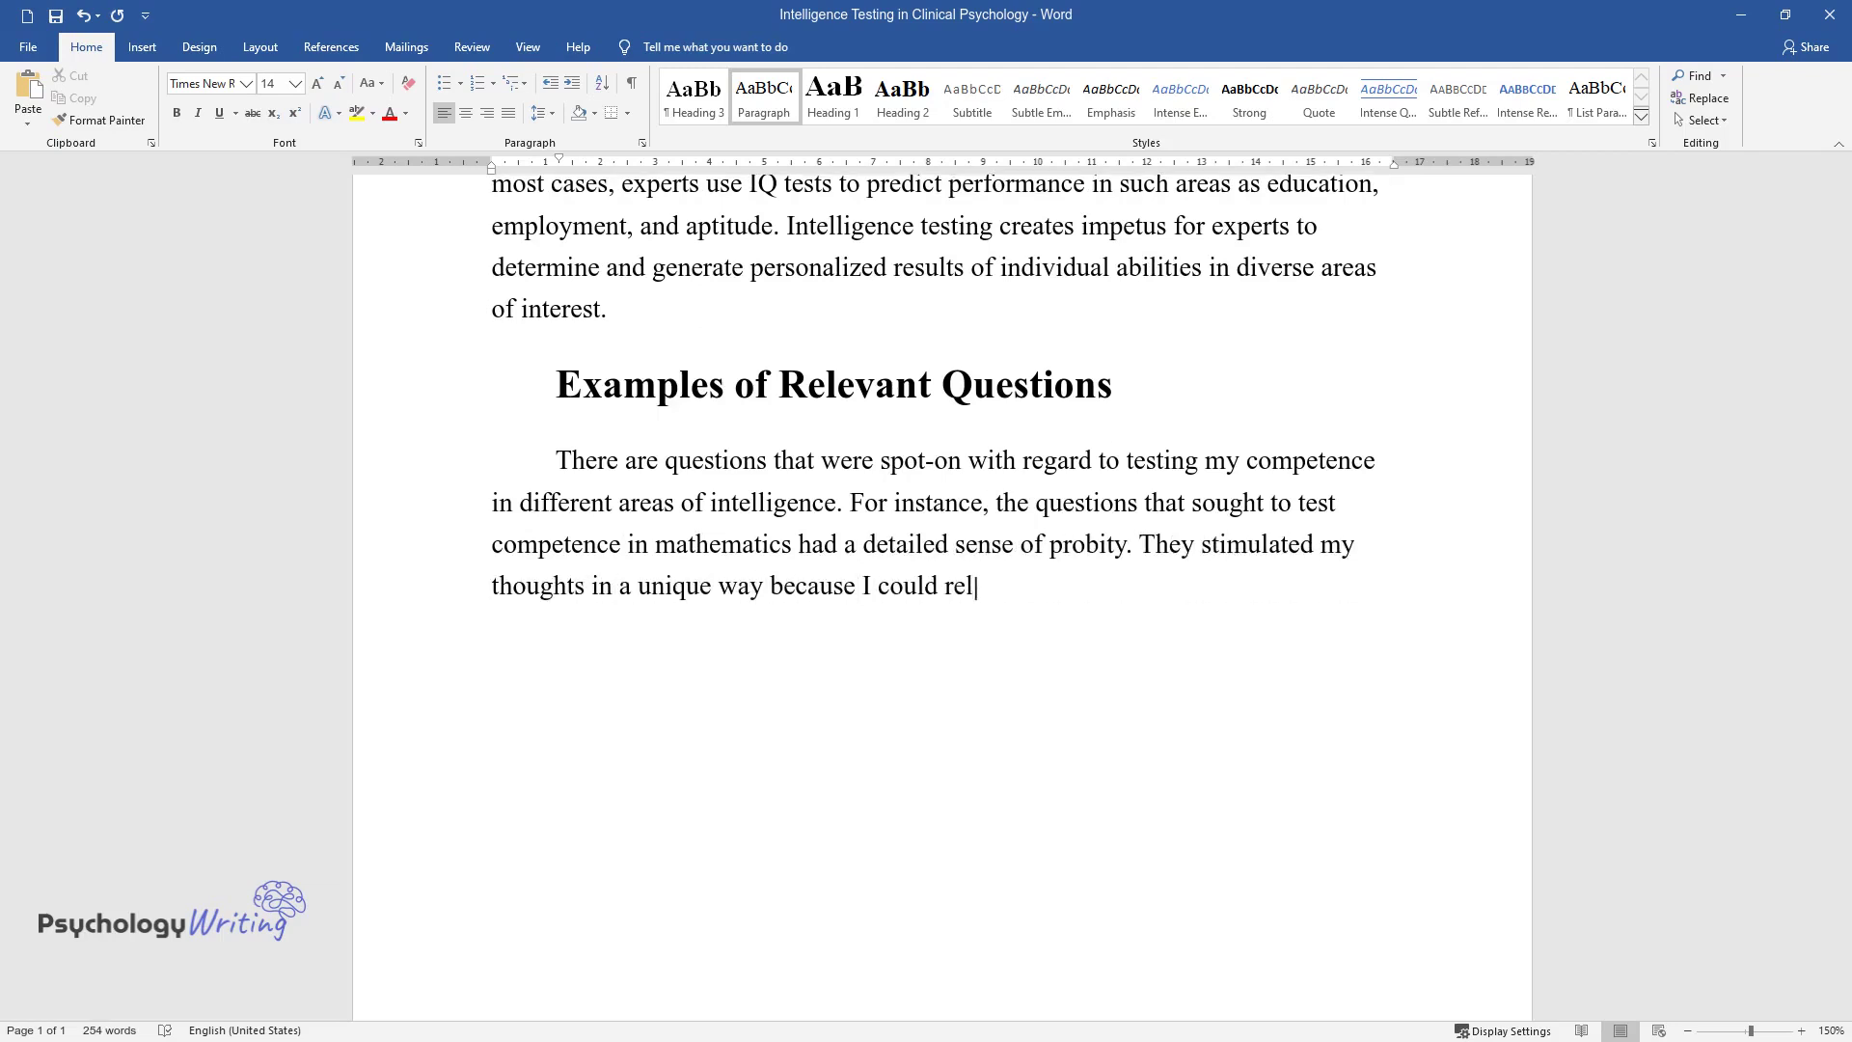
{"action": "type", "text": "ate to their inquisitive inclinatio"}
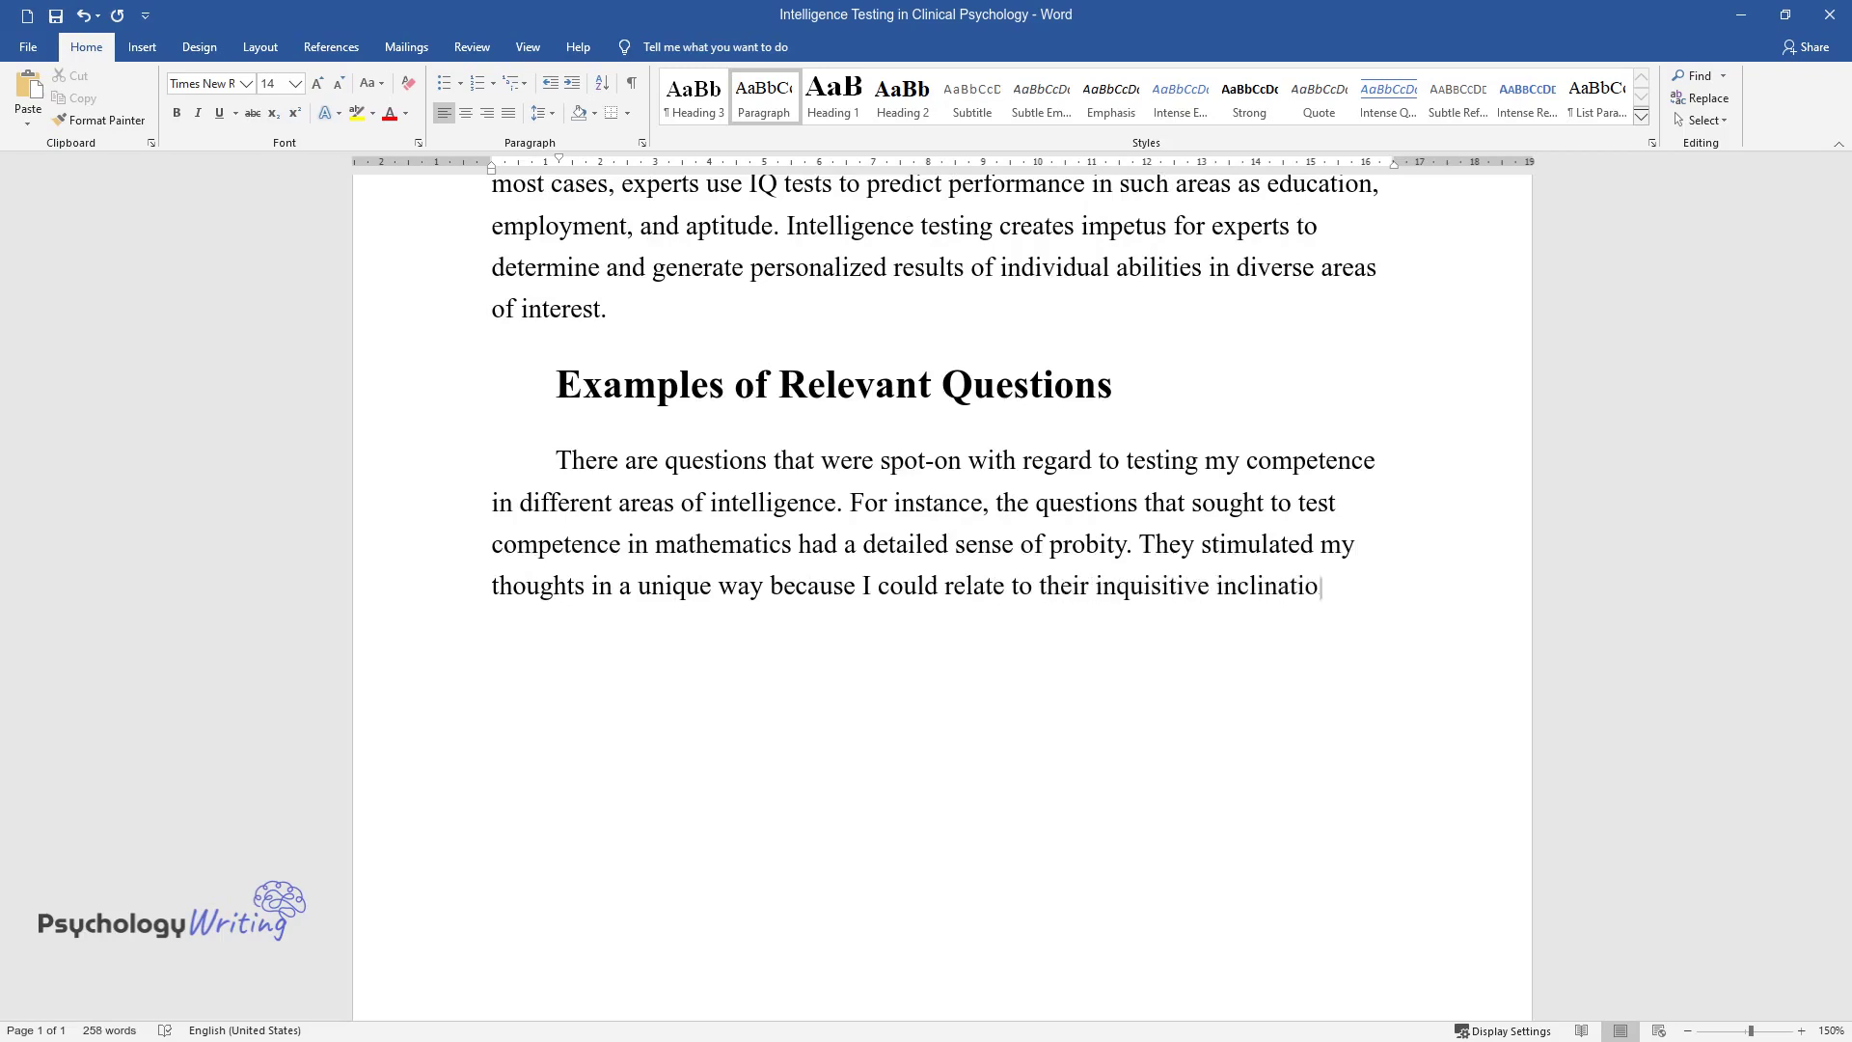
{"action": "type", "text": "n. Evidently, mathematics is"}
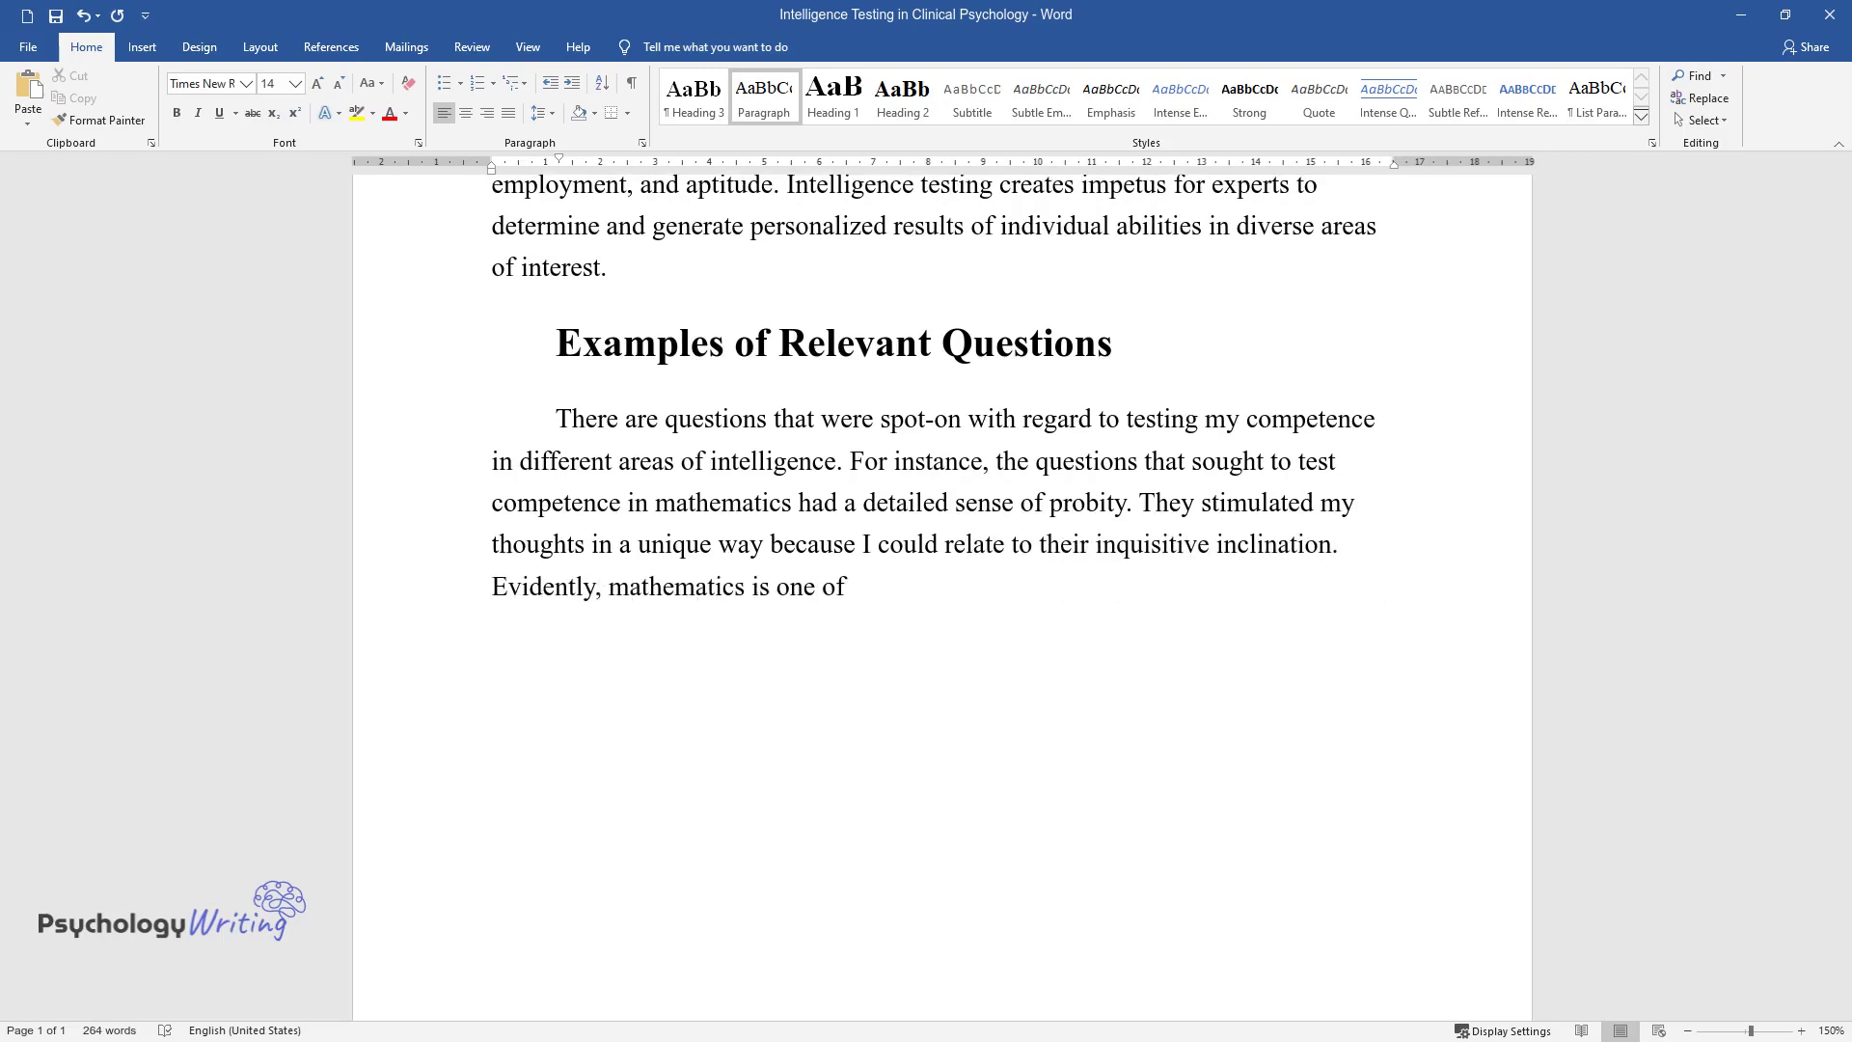
{"action": "type", "text": " one of my favorite areas of interest beca"}
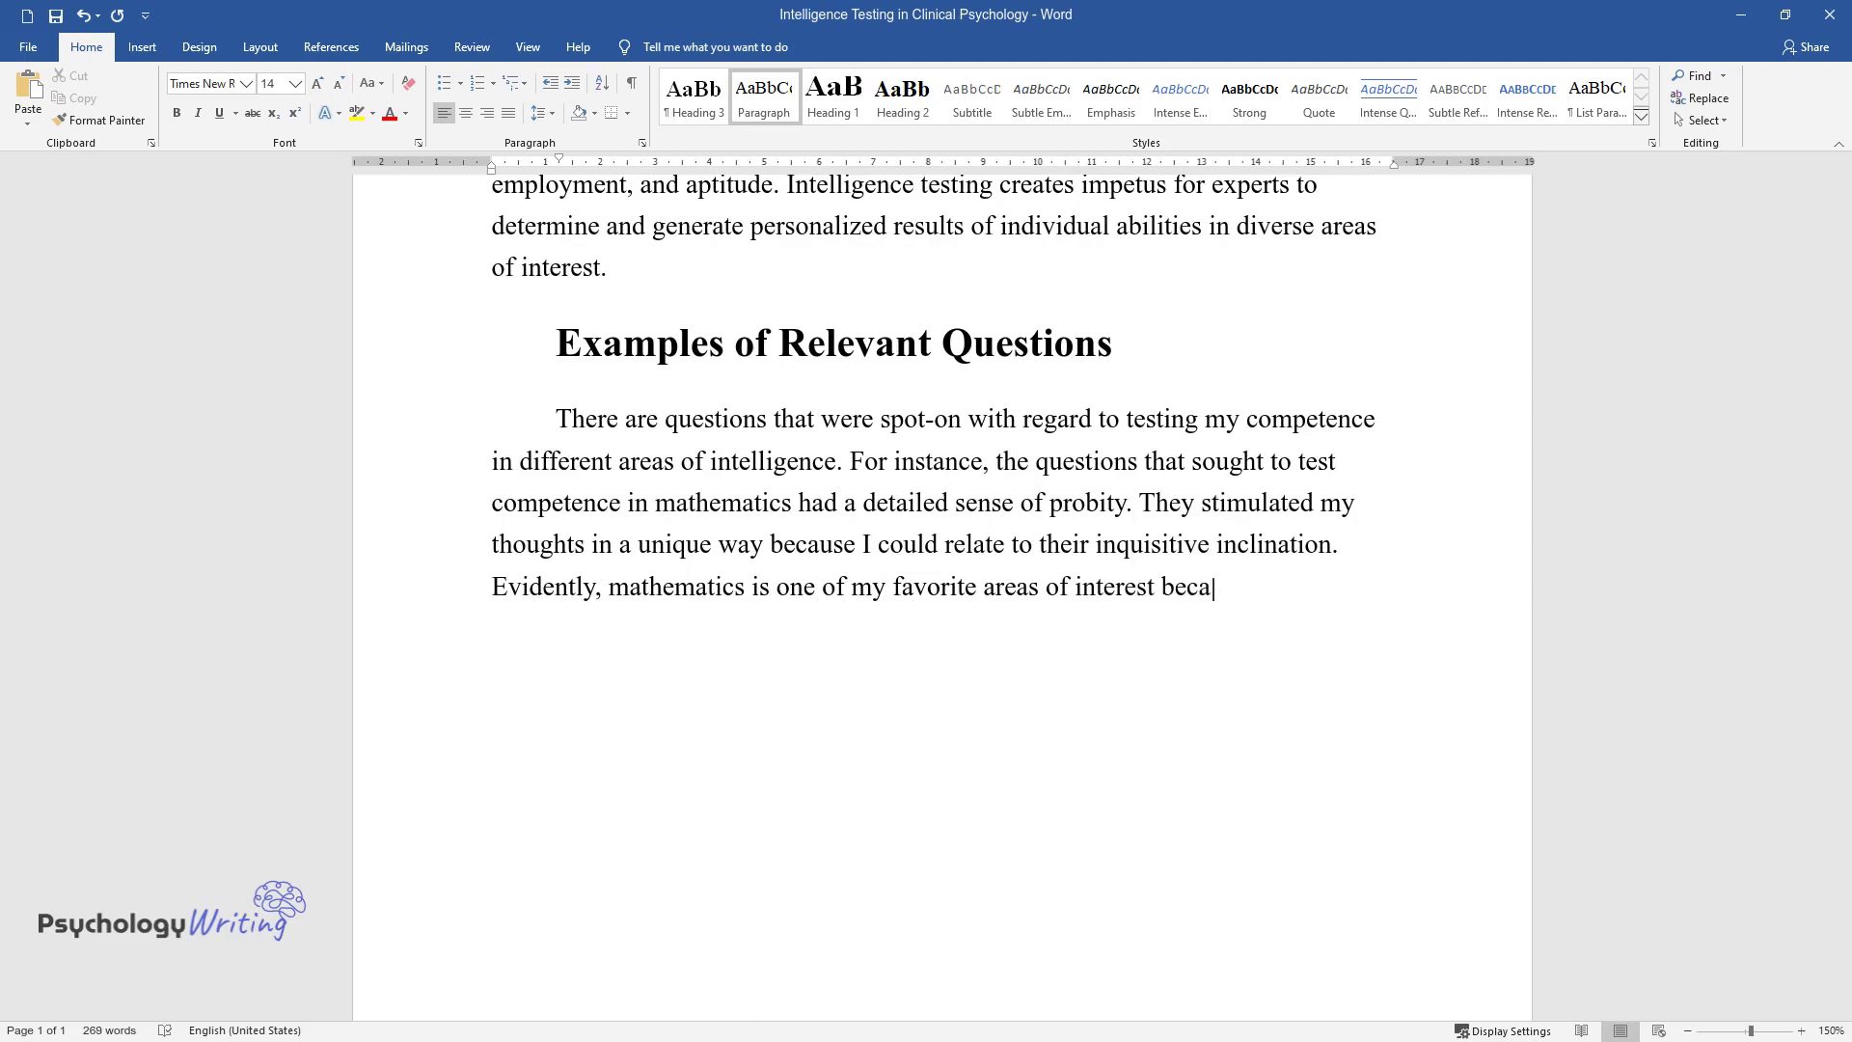
{"action": "type", "text": "use I find it exciting and informat"}
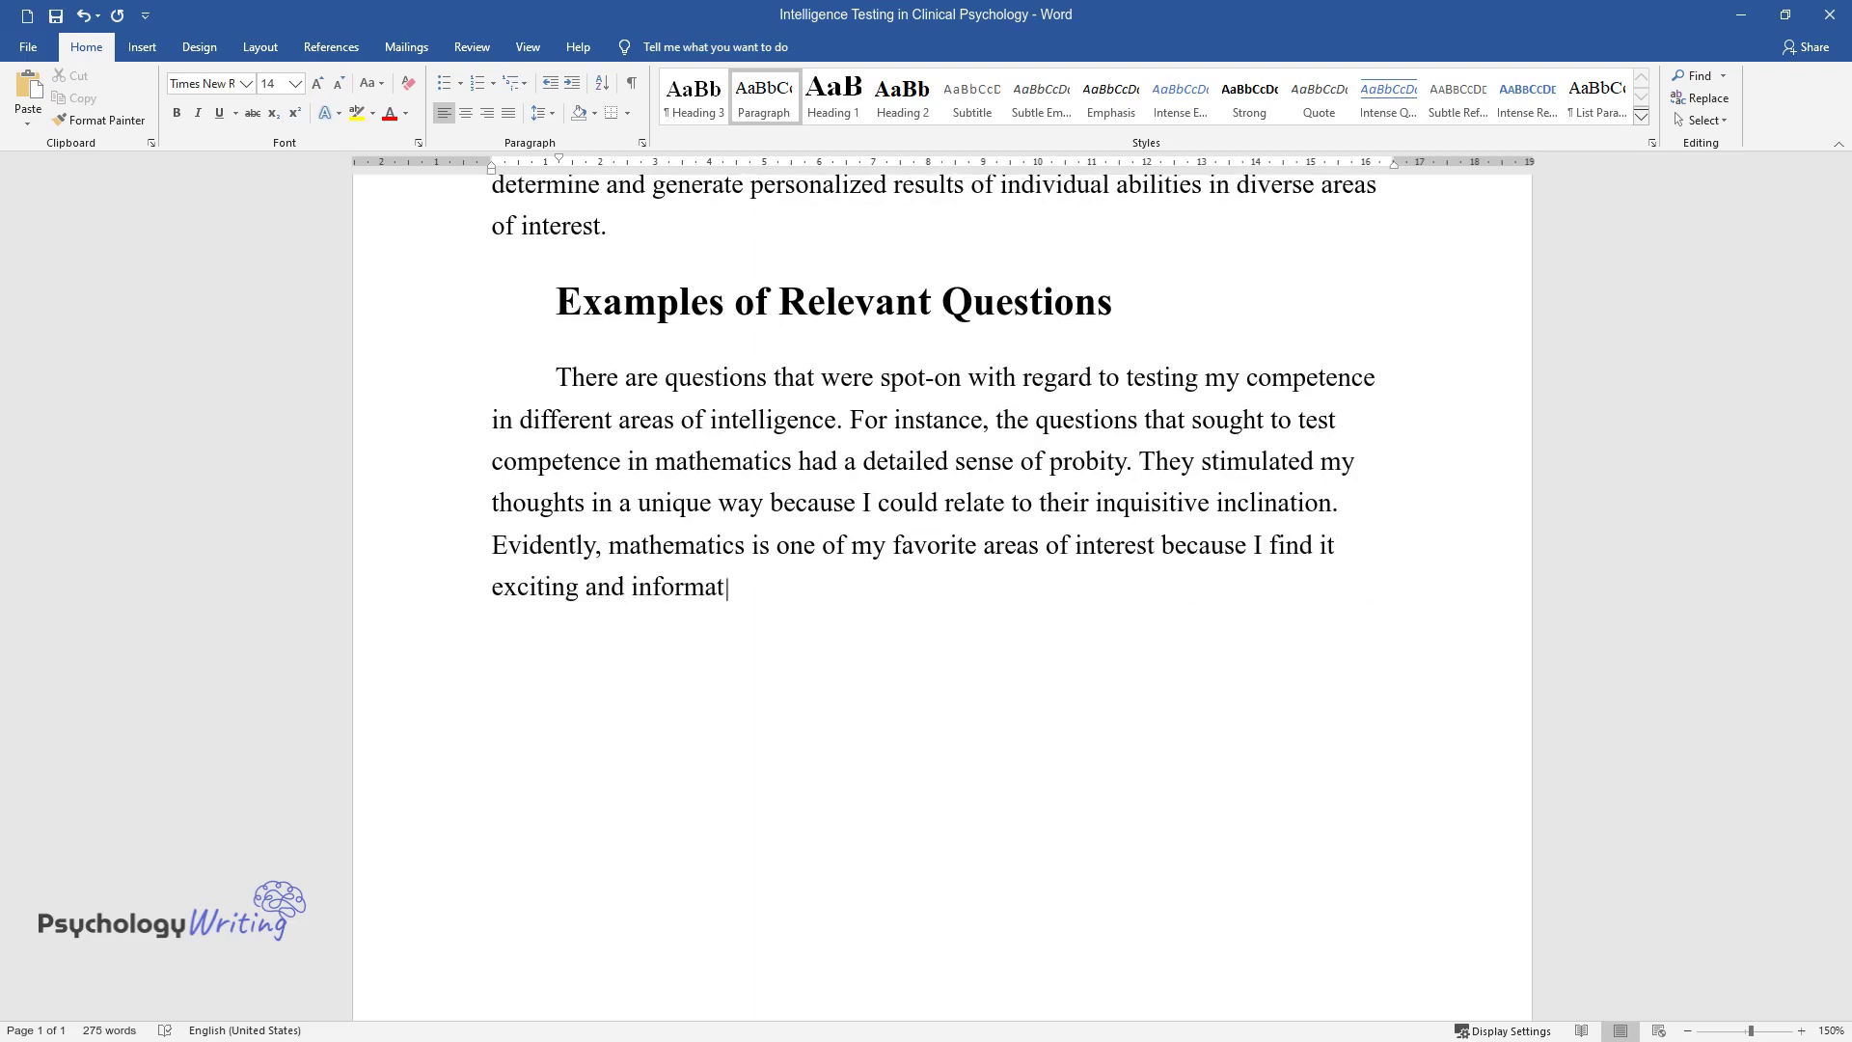
{"action": "type", "text": "ive. This explains why I scored high"}
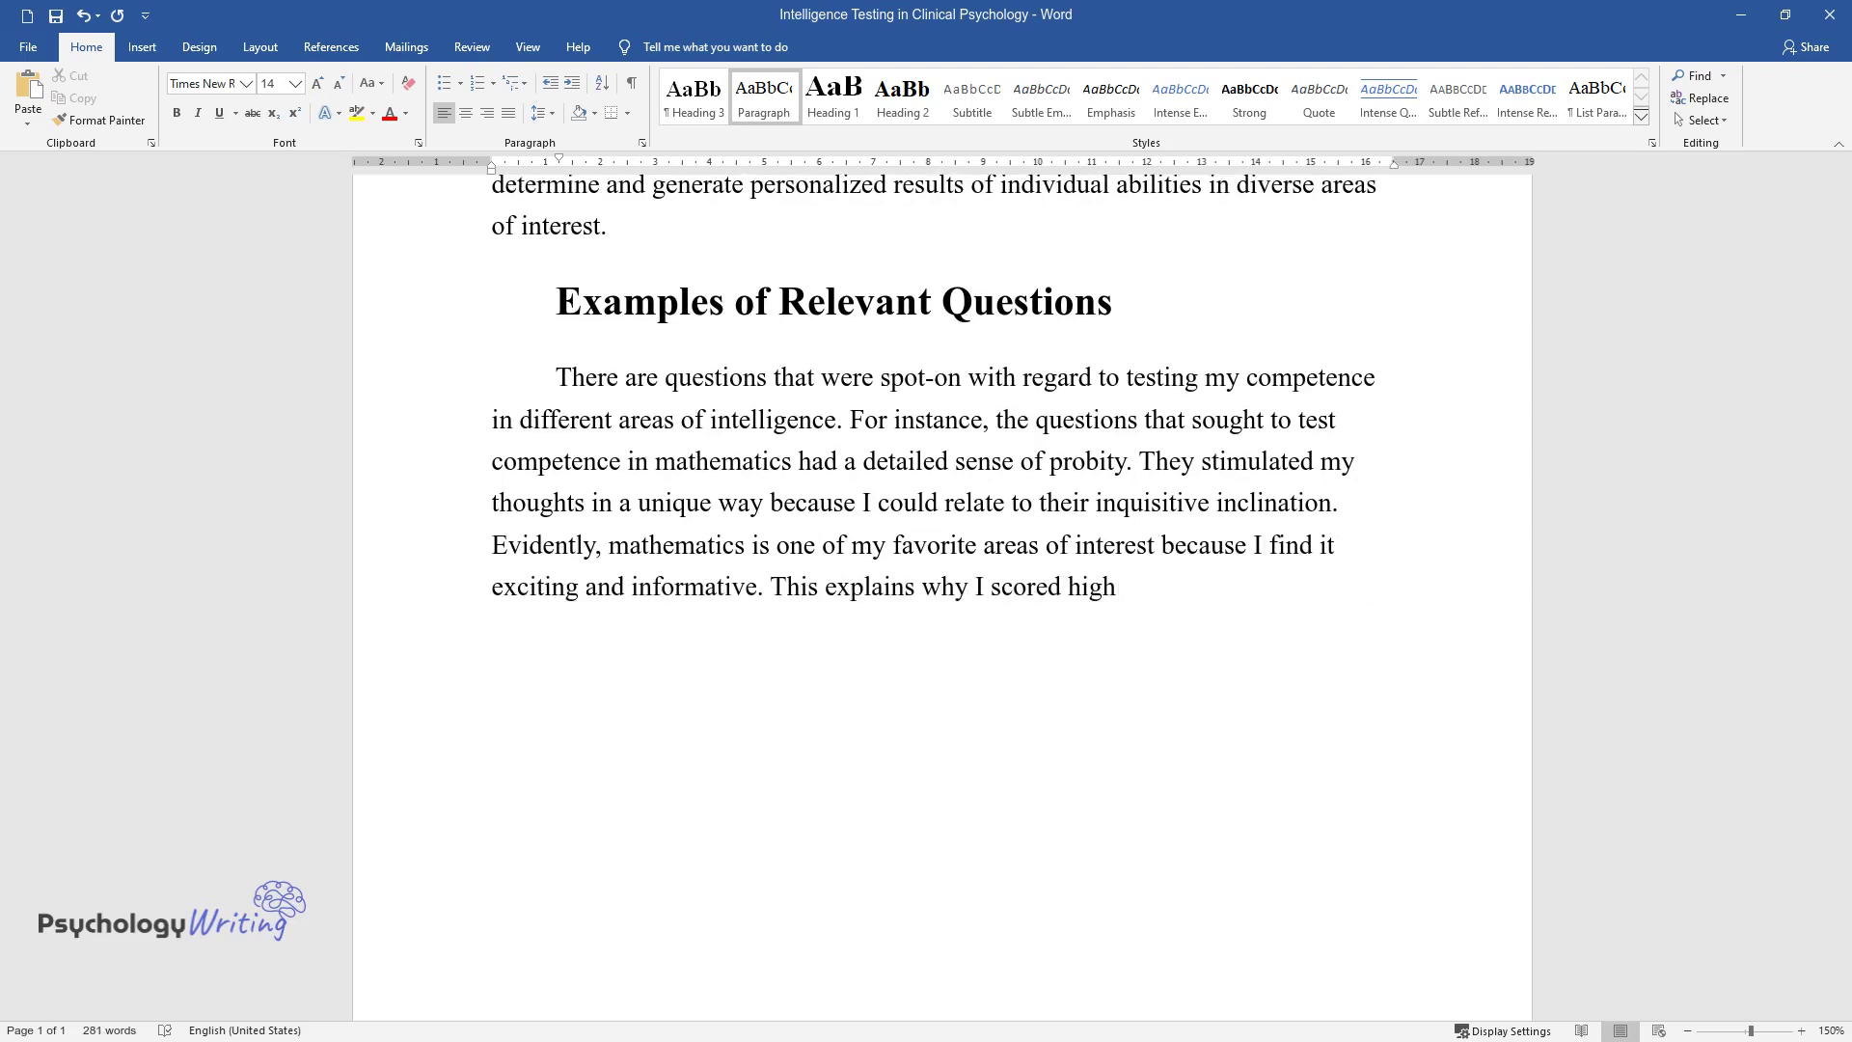
{"action": "type", "text": "ly in mathematics as opposed to oth"}
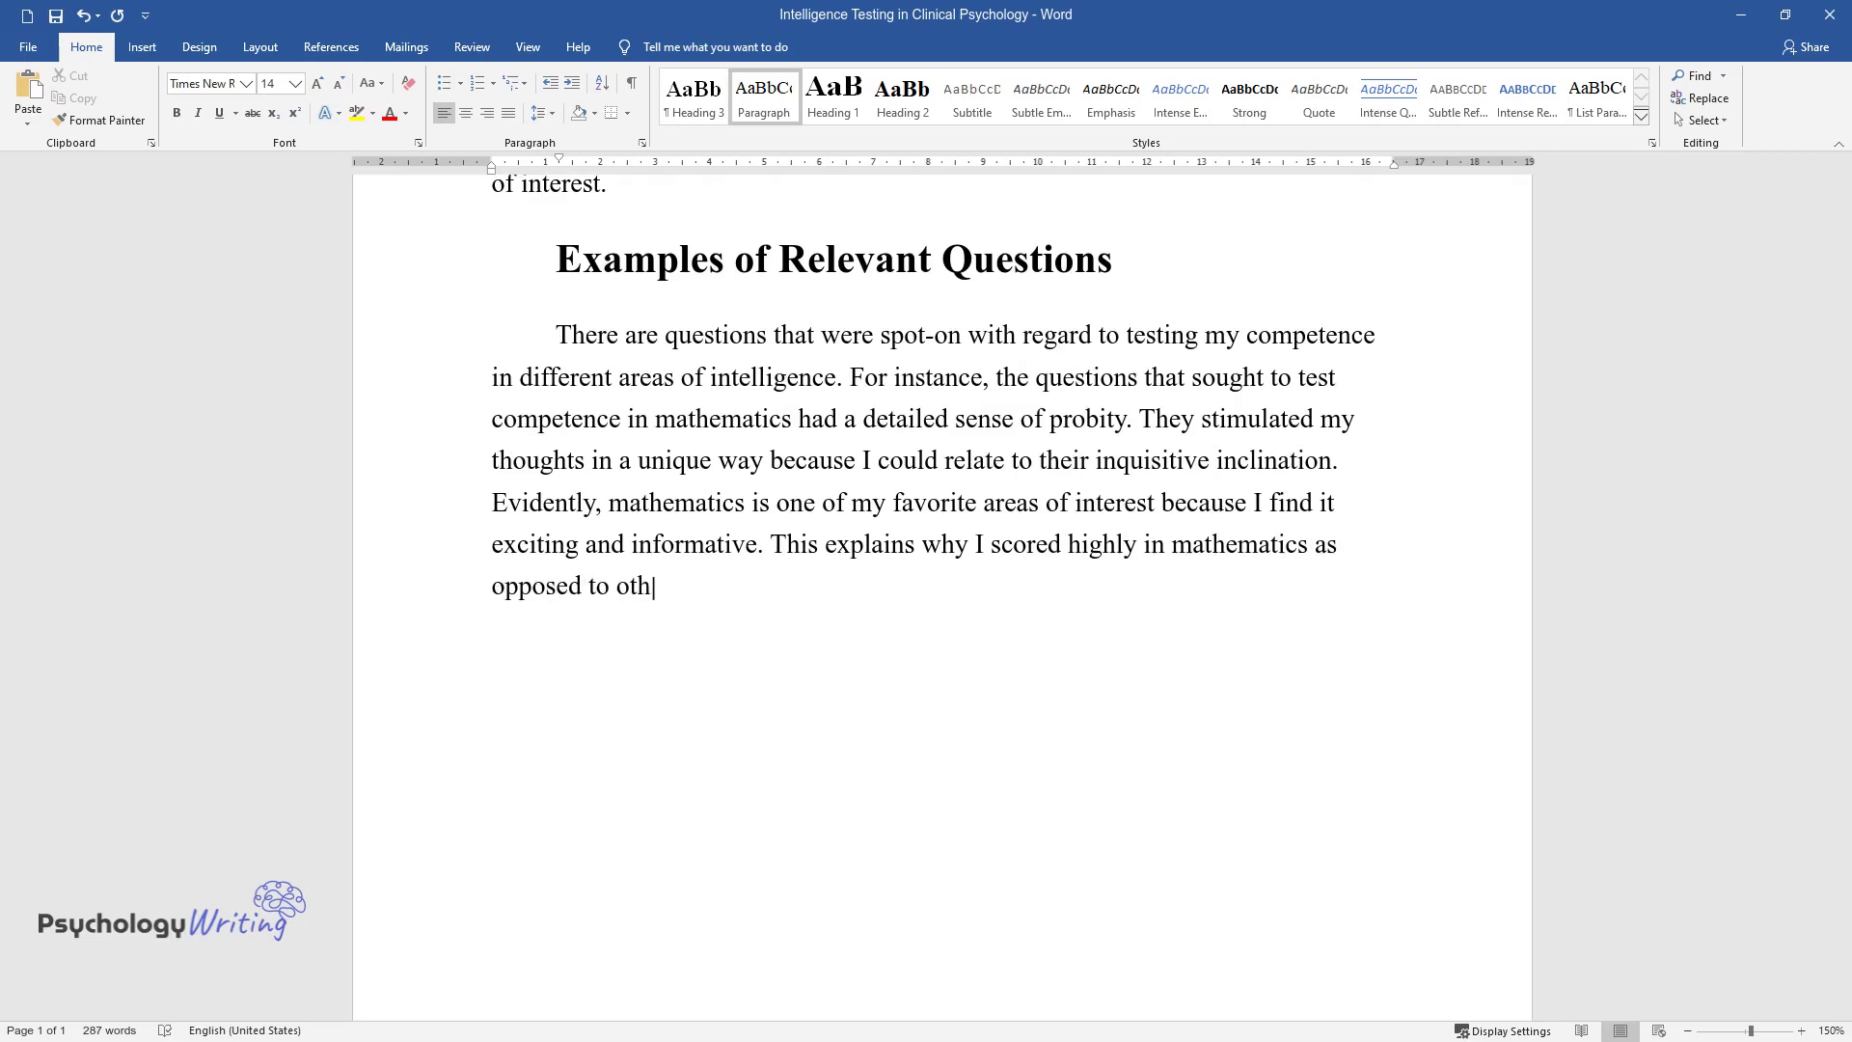
{"action": "type", "text": "er areas that embody intelligence t"}
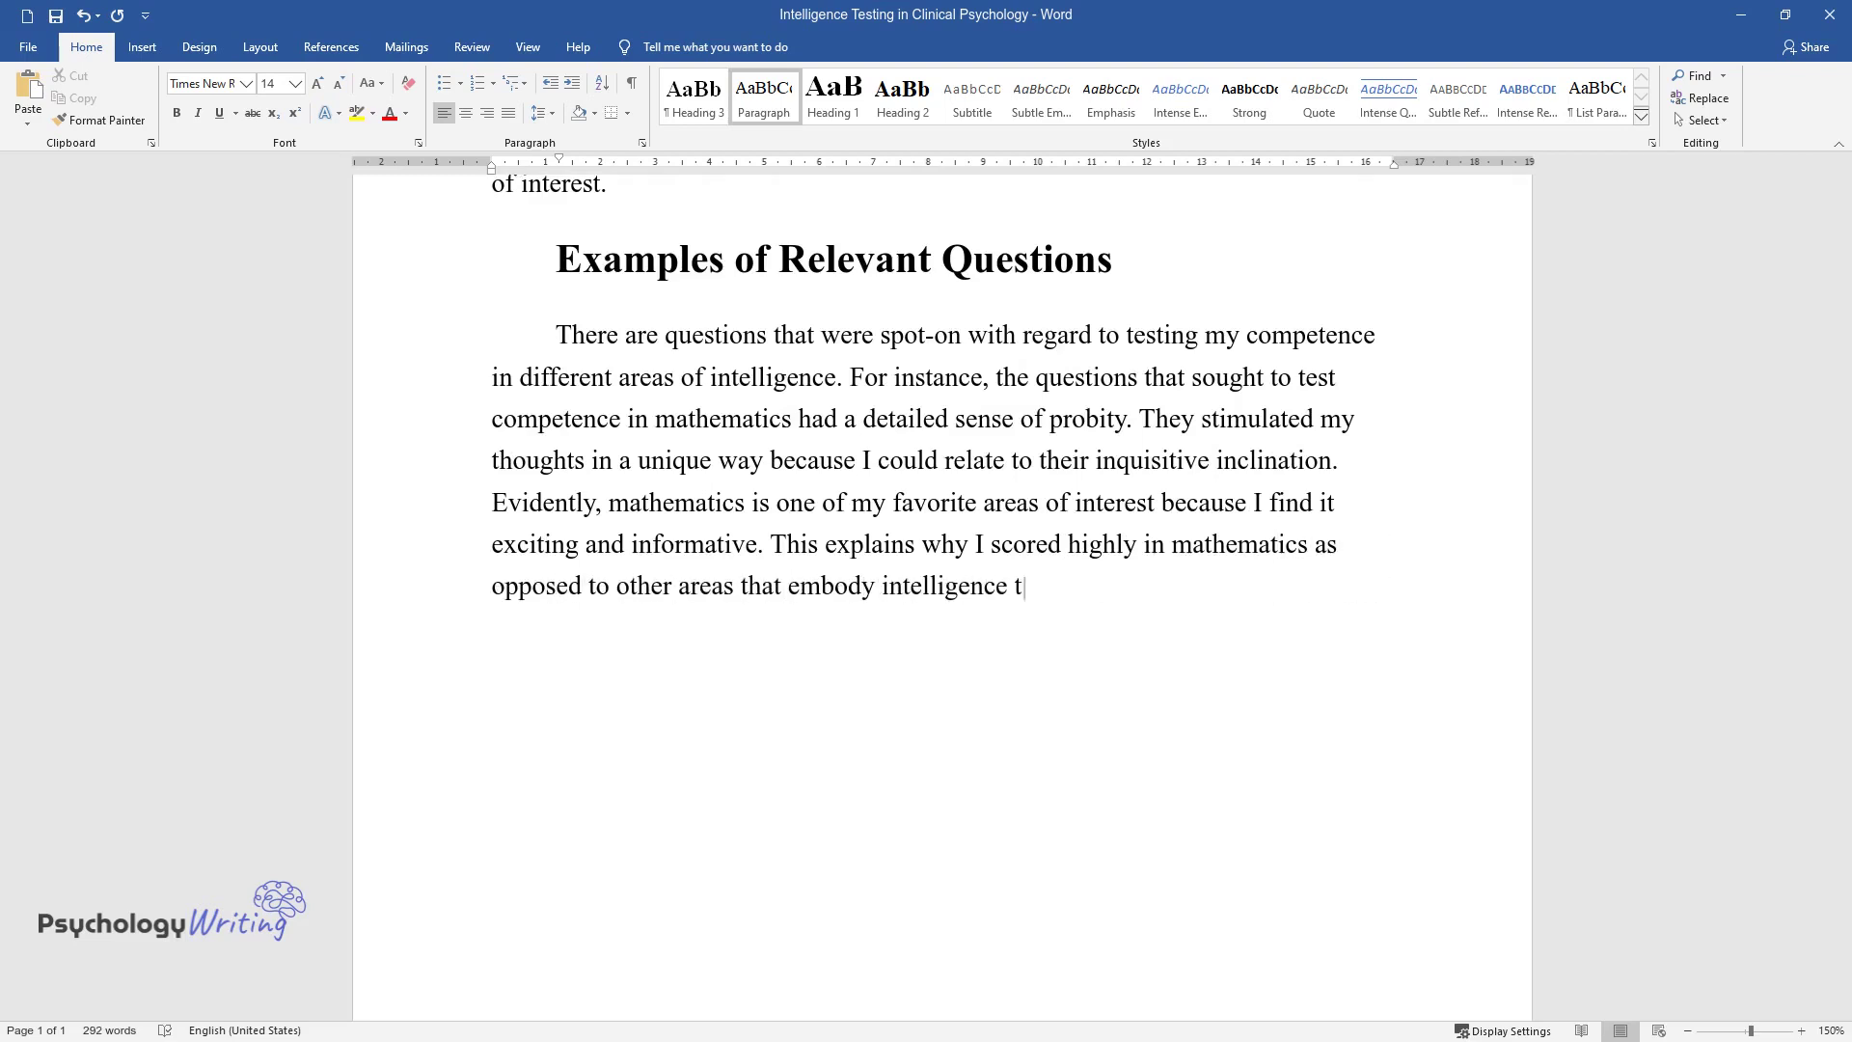
{"action": "type", "text": "esting. The question on general kno"}
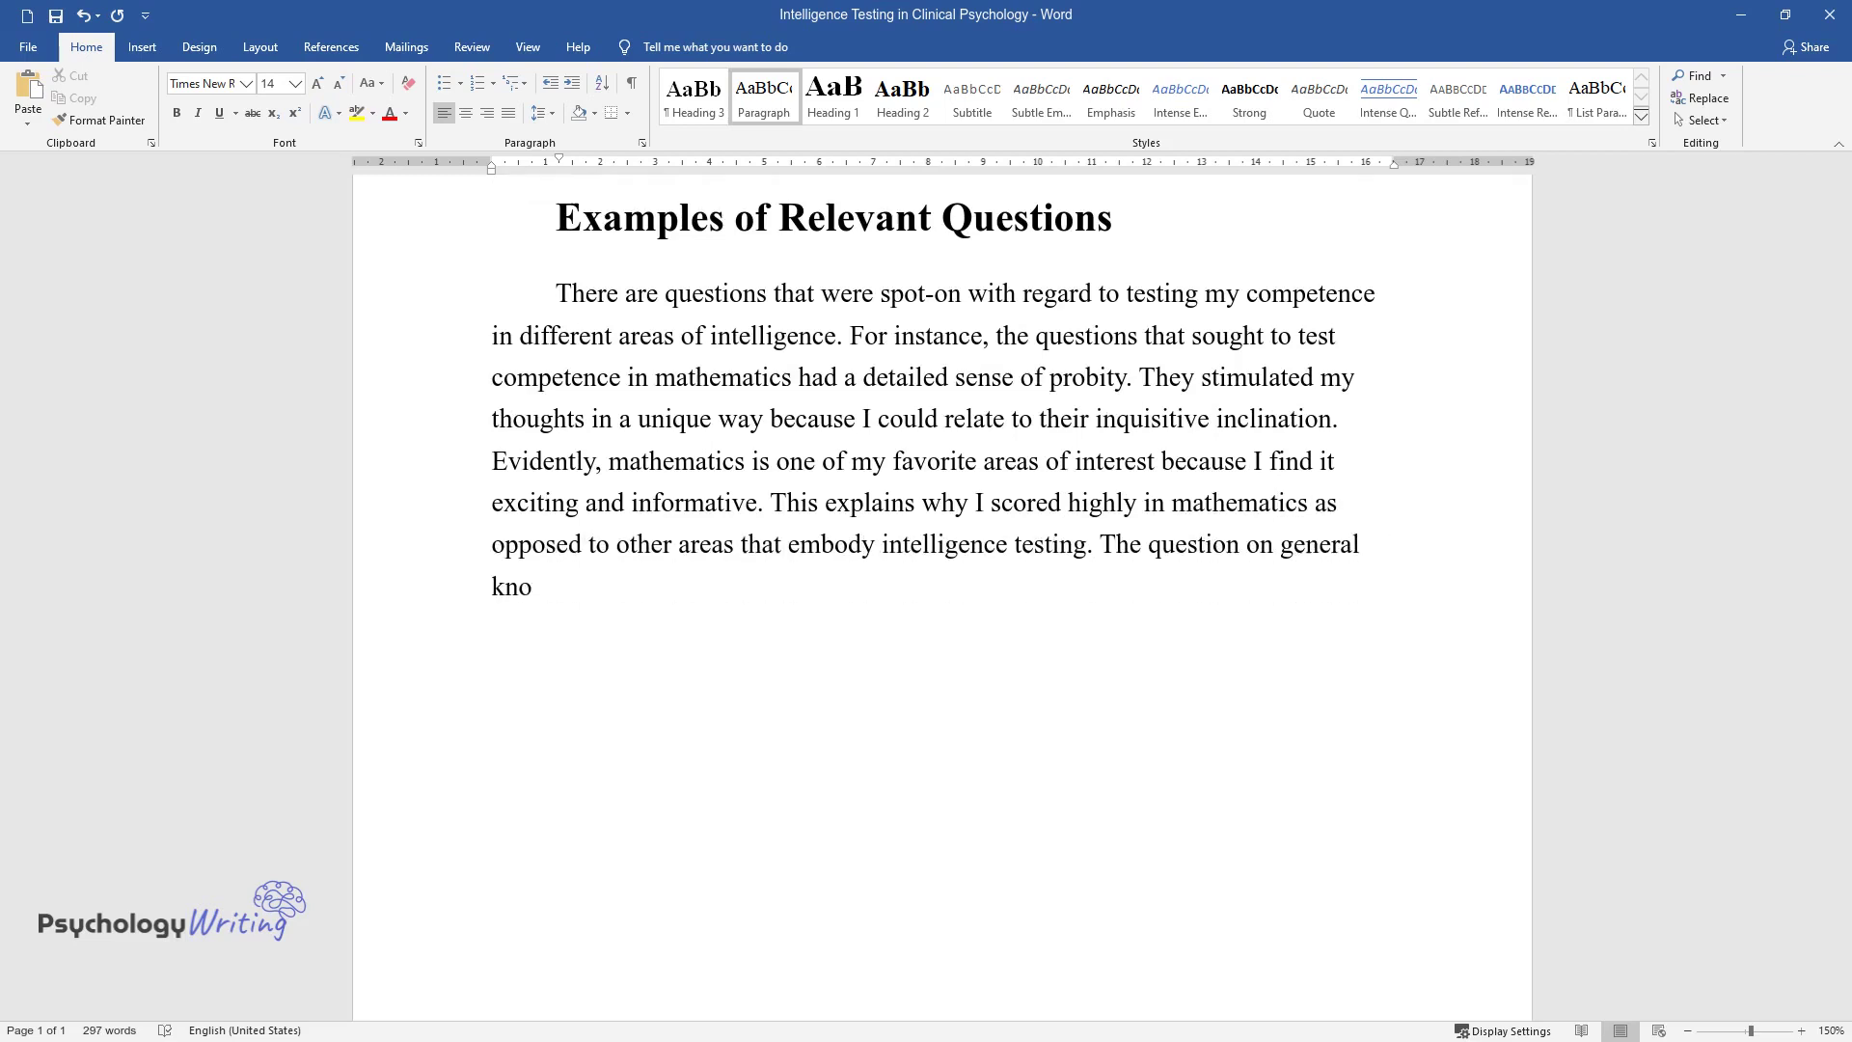
{"action": "type", "text": "wledge also played an important rol"}
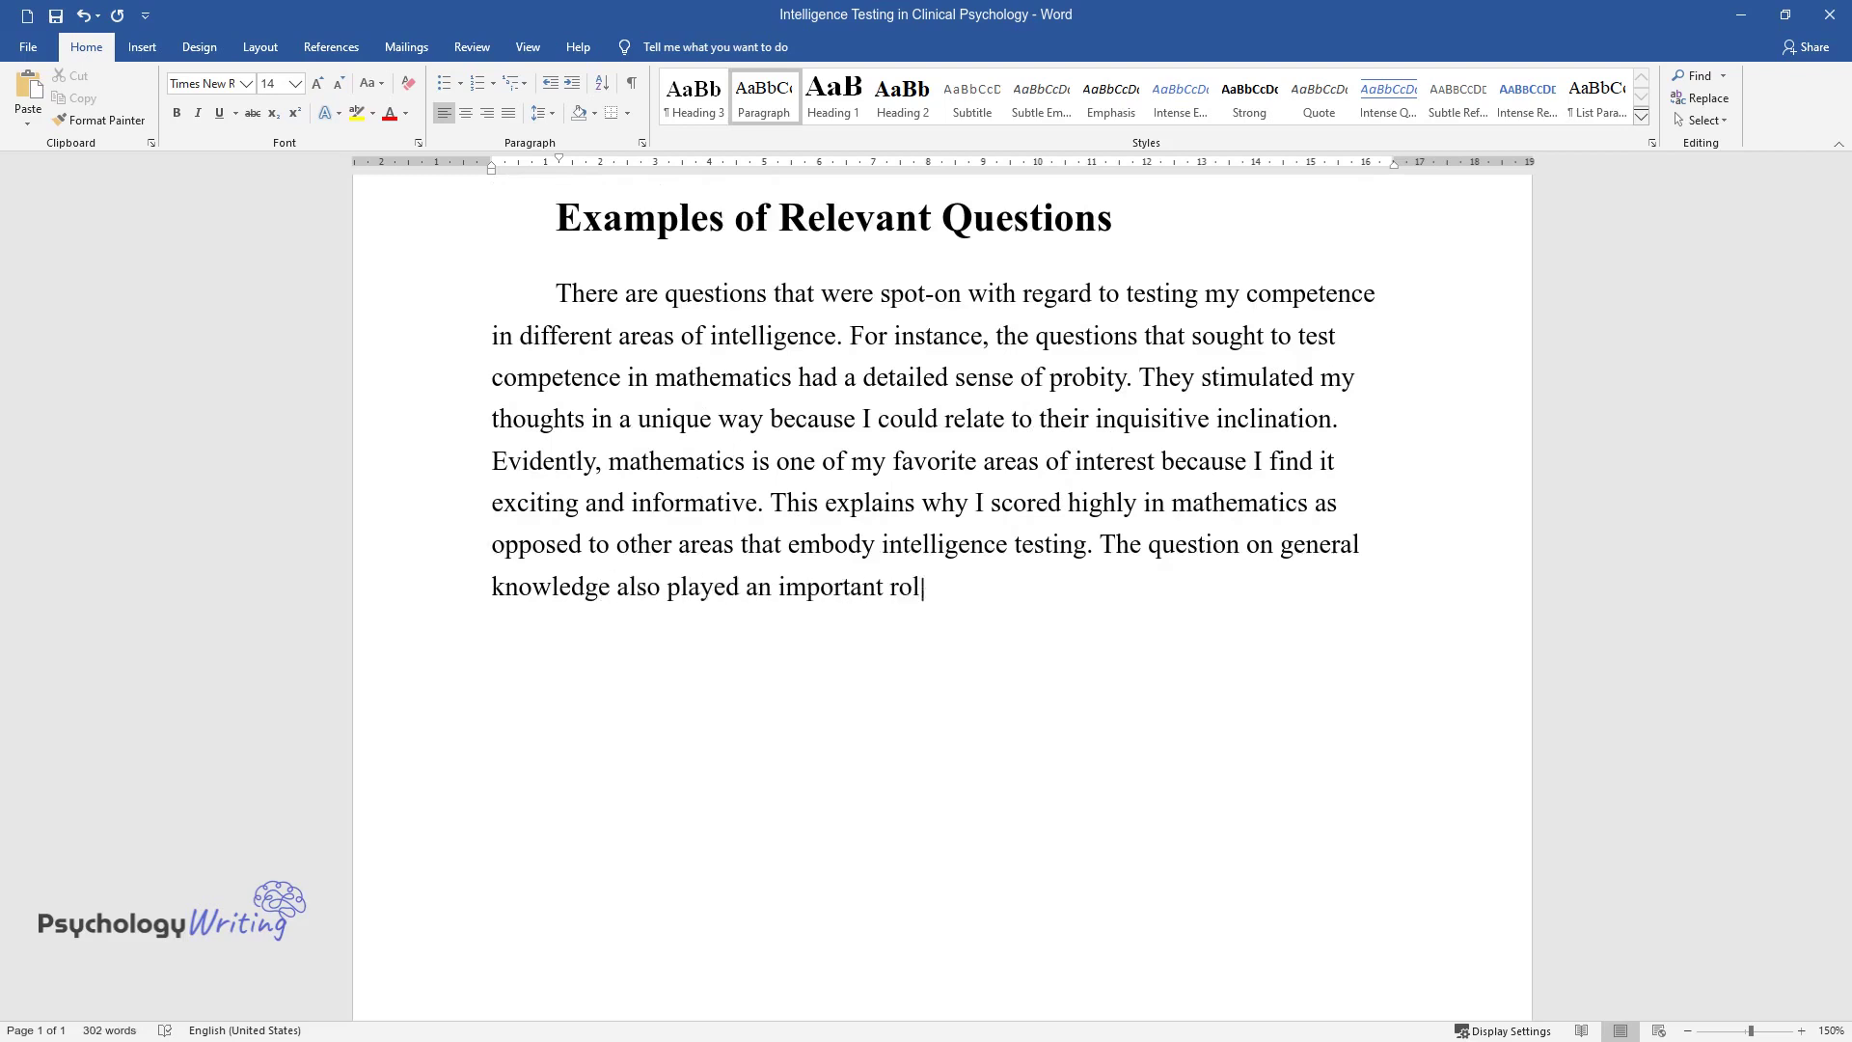
{"action": "type", "text": "e in unearthing my potential in div"}
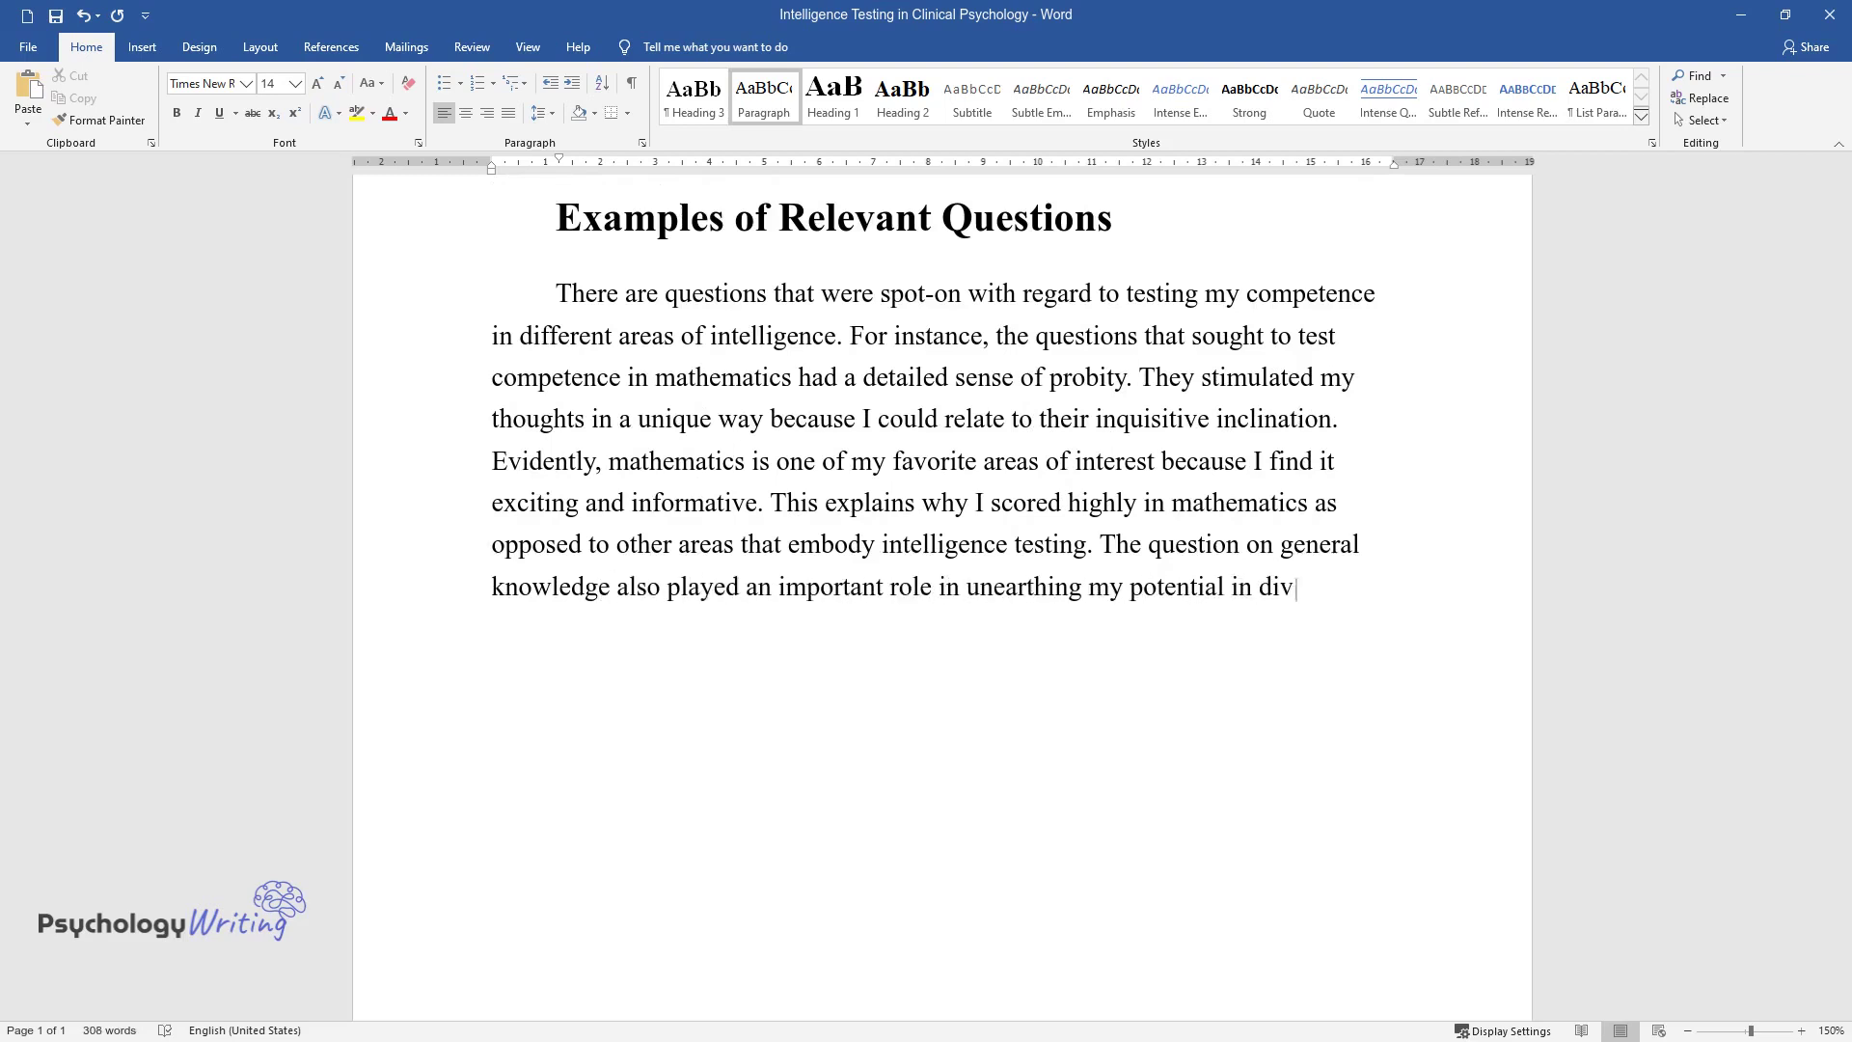
{"action": "type", "text": "erse areas of interest. My"}
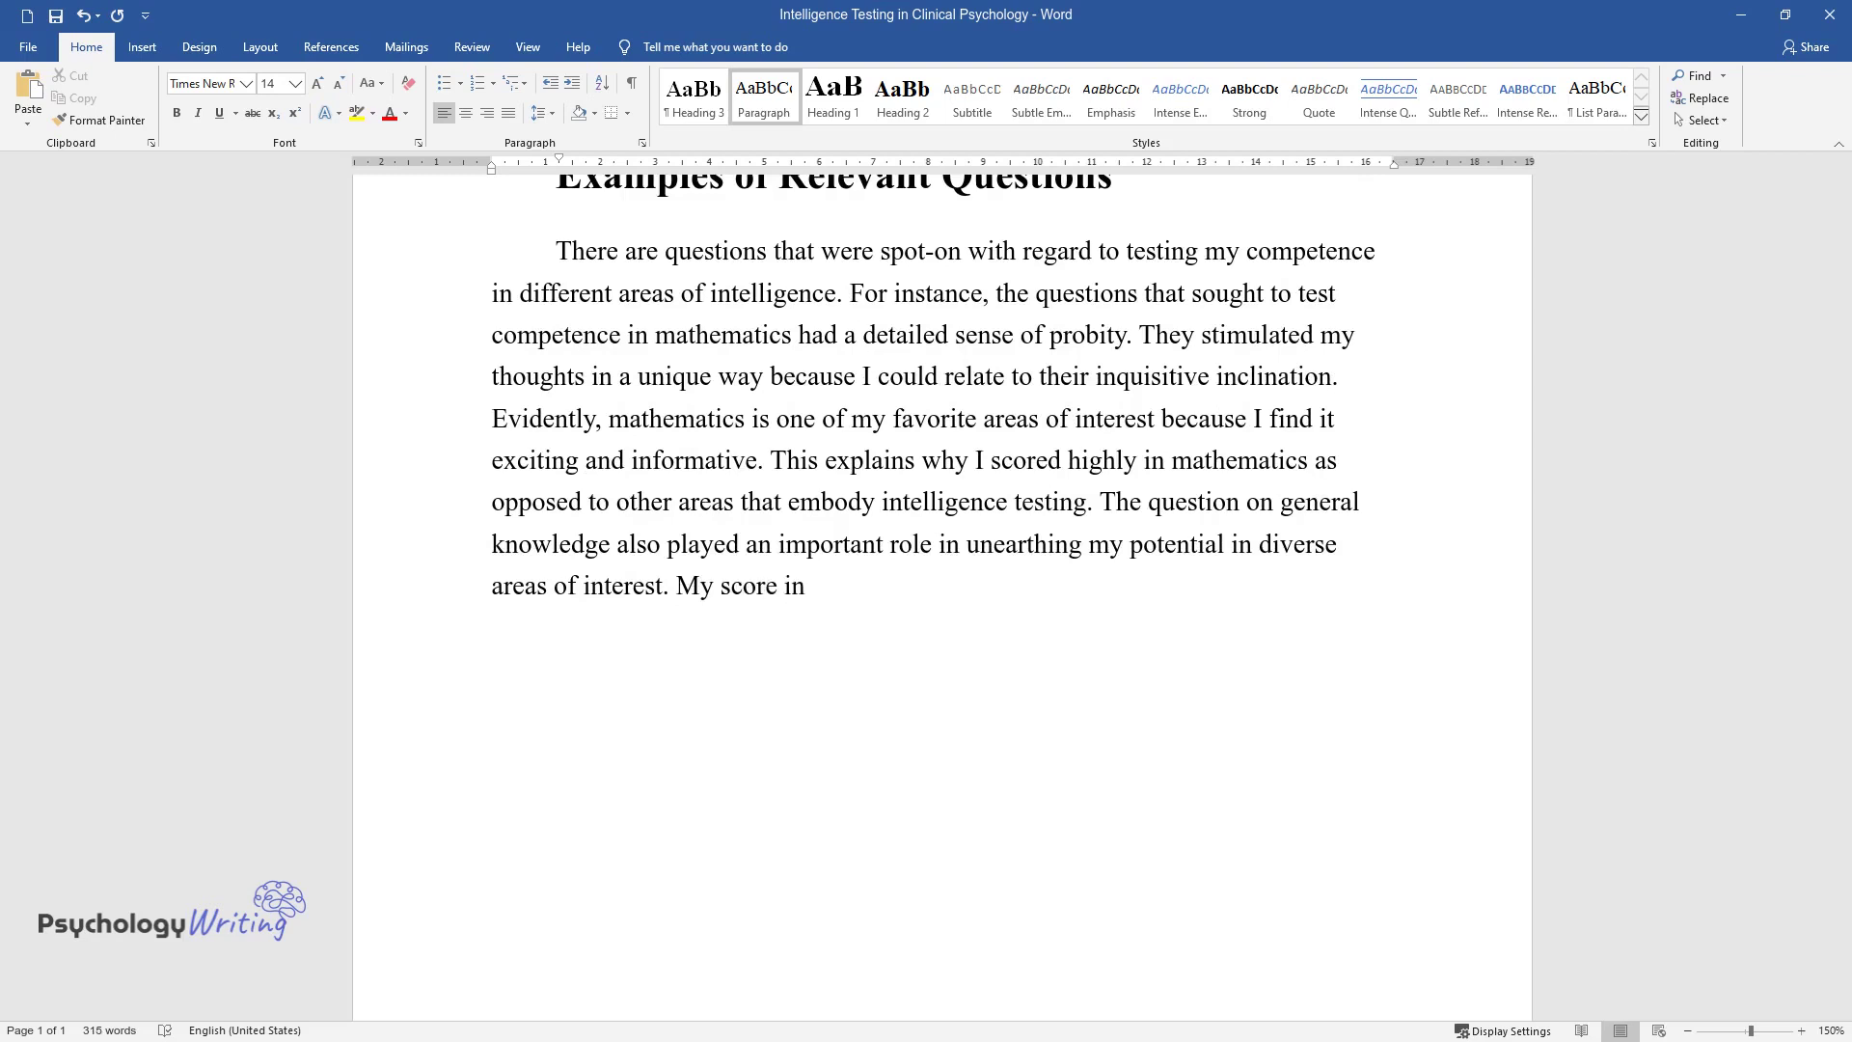
{"action": "type", "text": " score in general knowledge is impressive an"}
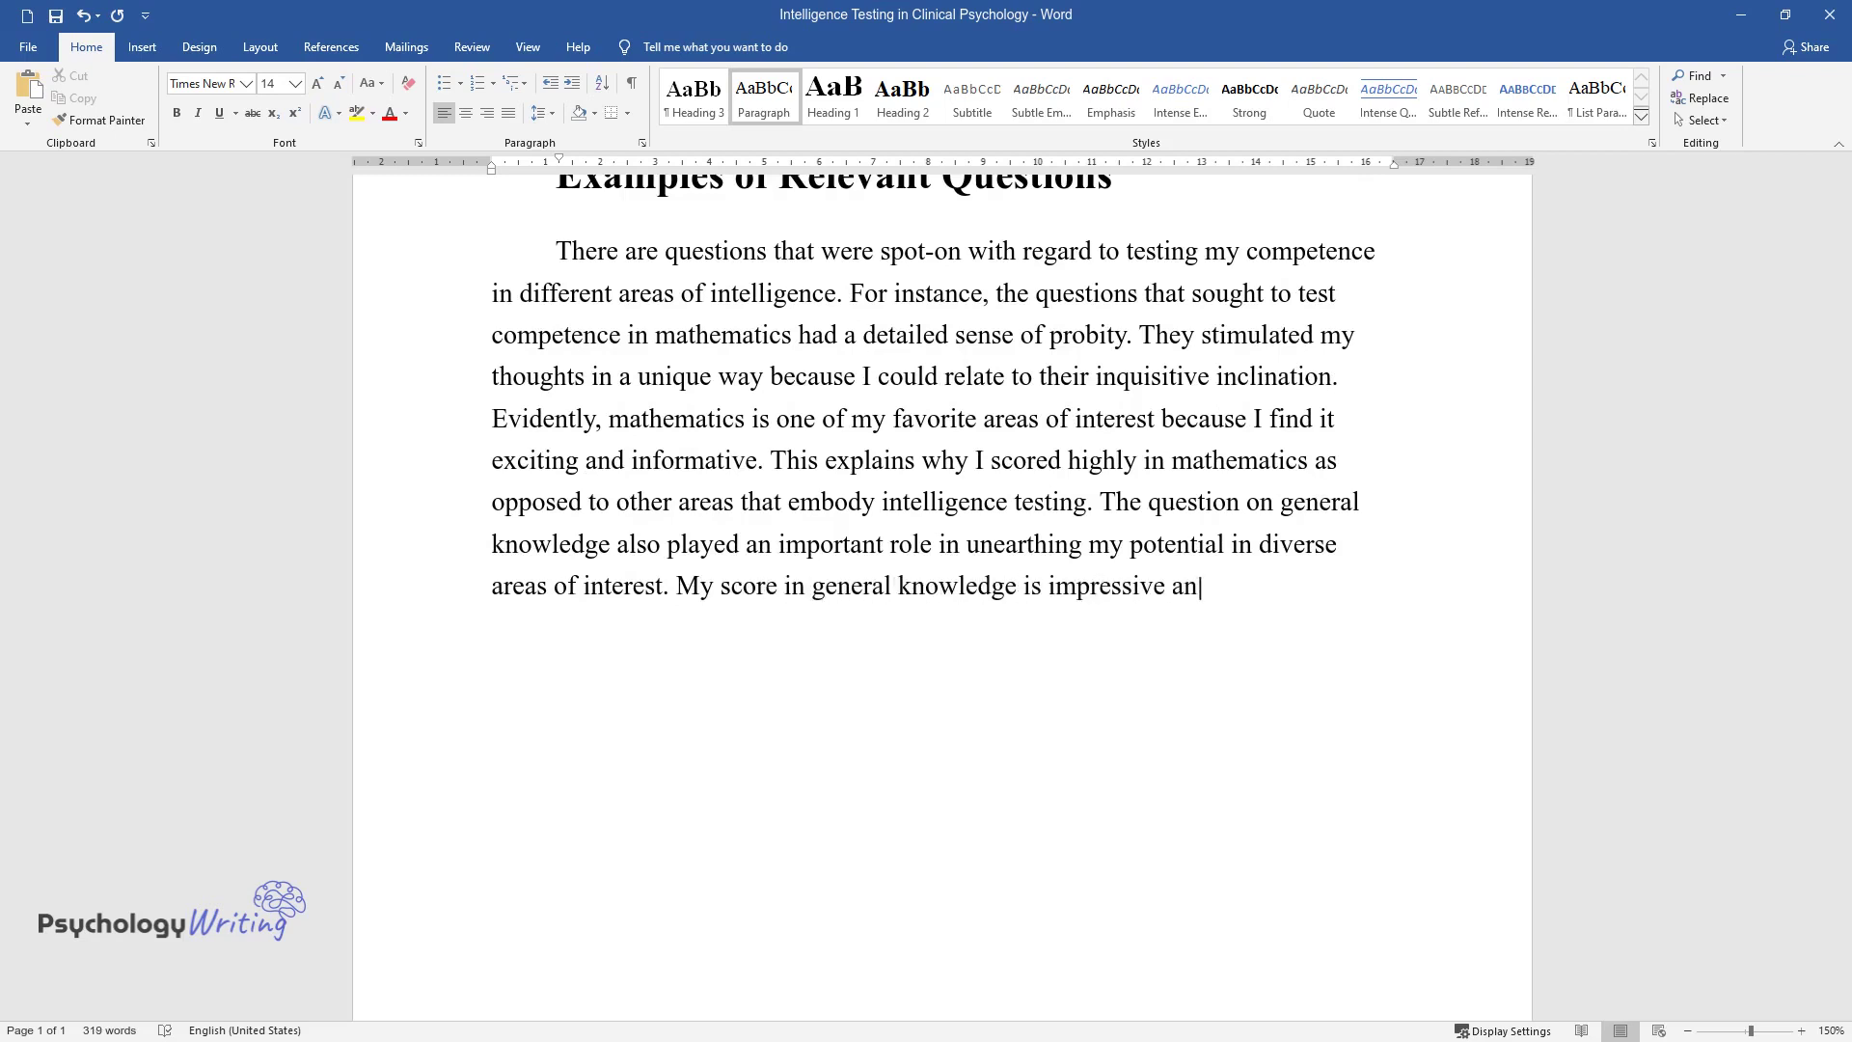
{"action": "type", "text": "d accurate."}
Add the bold 'Aspects of Intelligence Not Covered in Test' heading and its cognitive-ability paragraph
{"action": "key", "text": "Return"}
{"action": "key", "text": "ctrl+alt+2"}
{"action": "type", "text": "Aspec"}
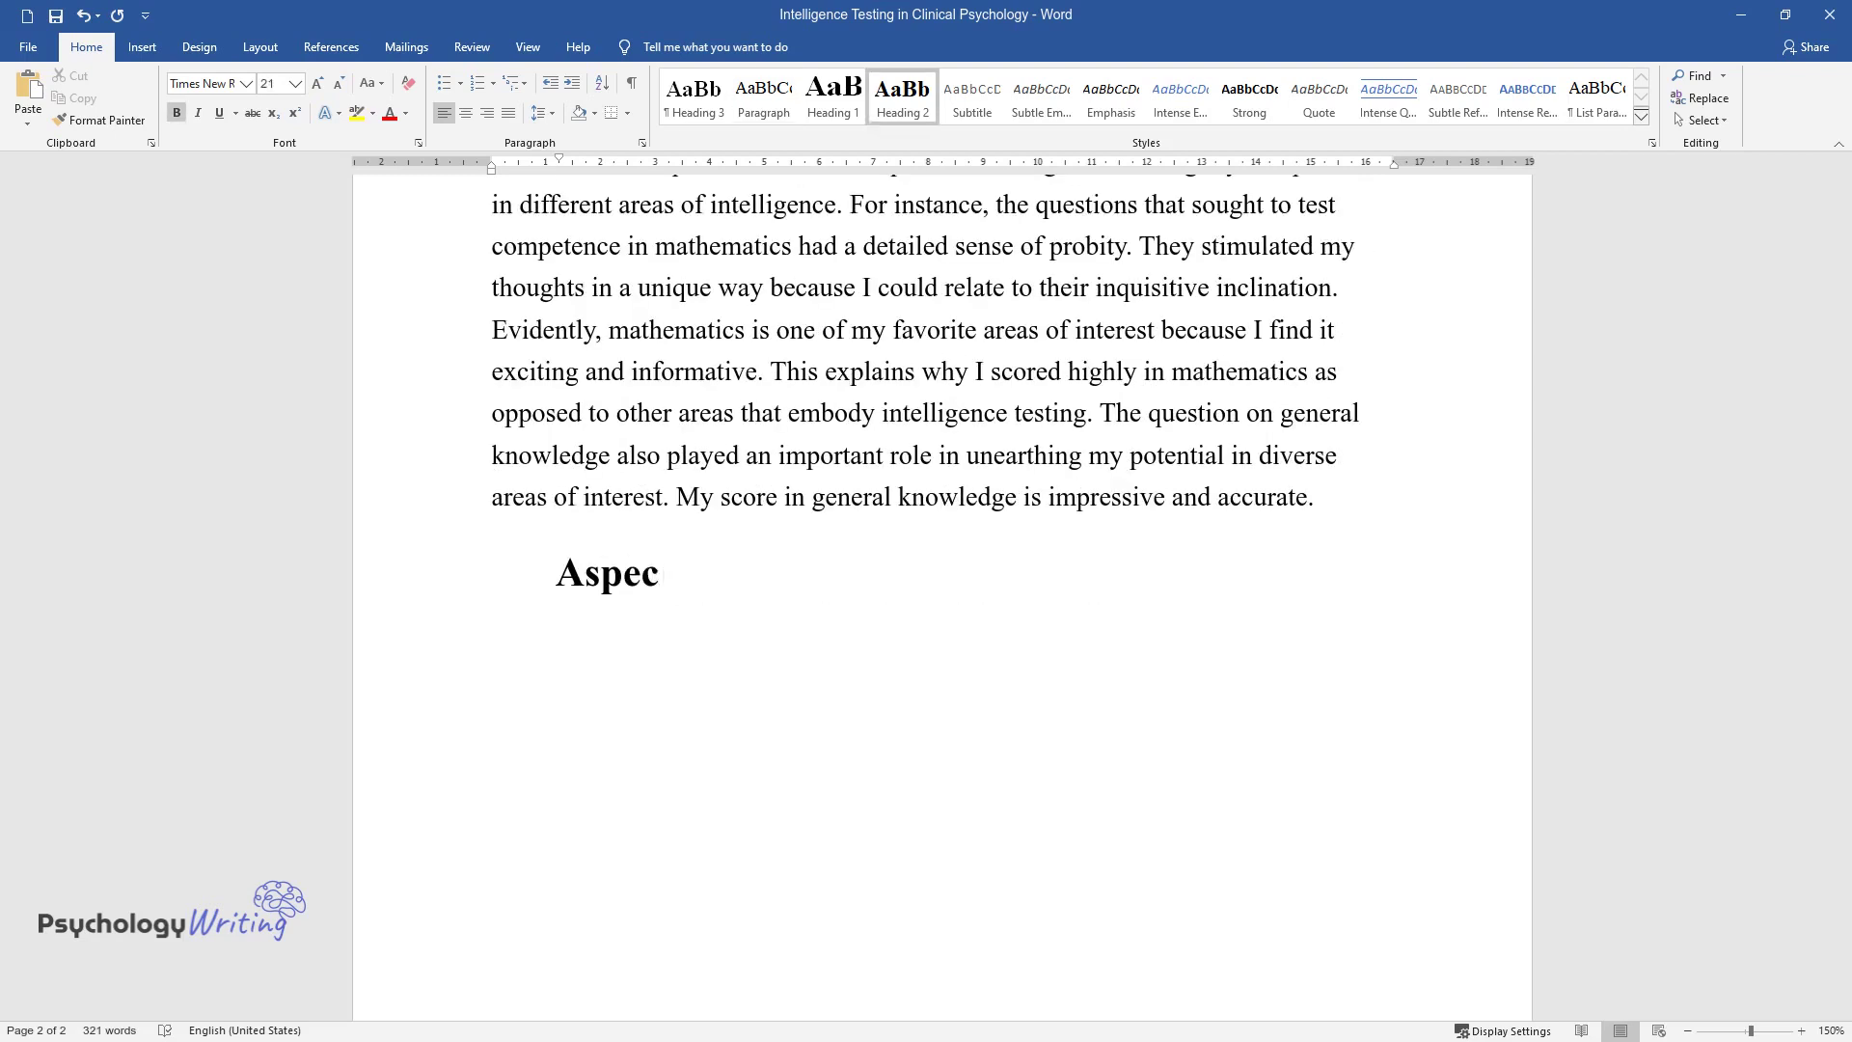
{"action": "type", "text": "ts of Intelligence Not Cove"}
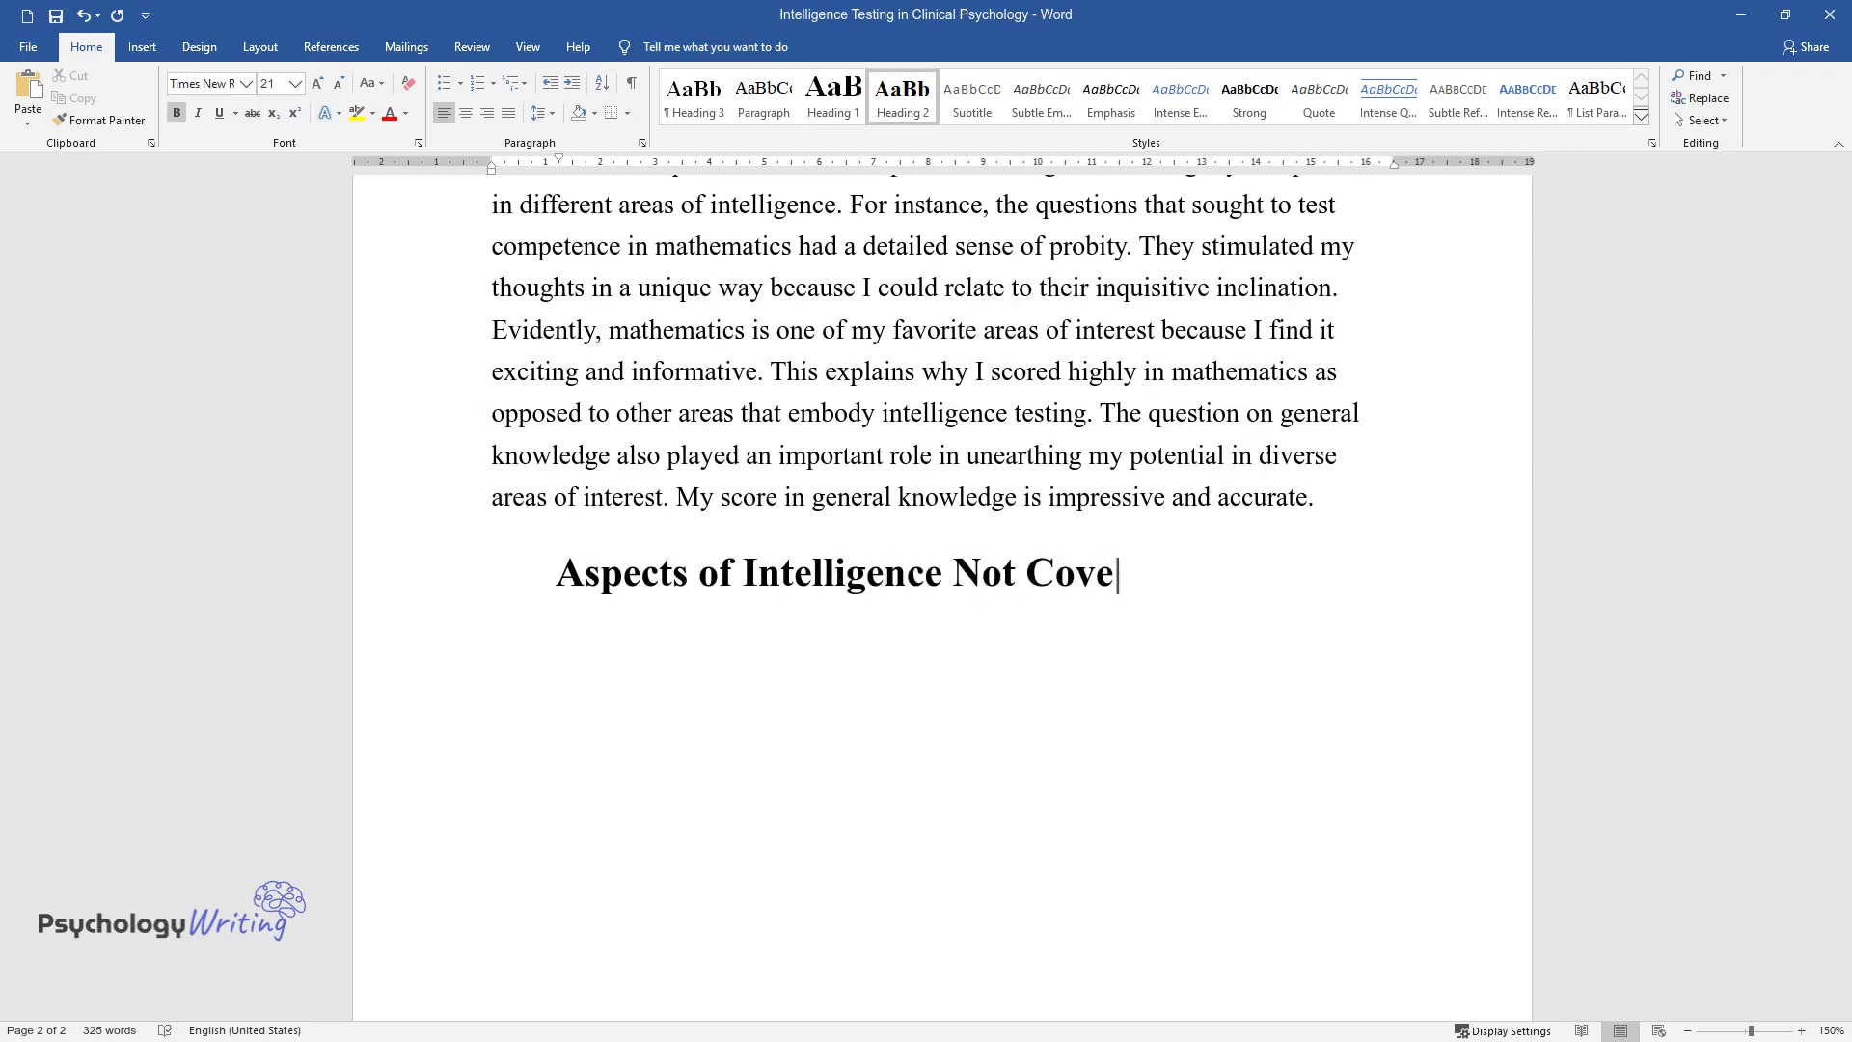
{"action": "type", "text": "red in Test"}
{"action": "key", "text": "Return"}
{"action": "type", "text": "In"}
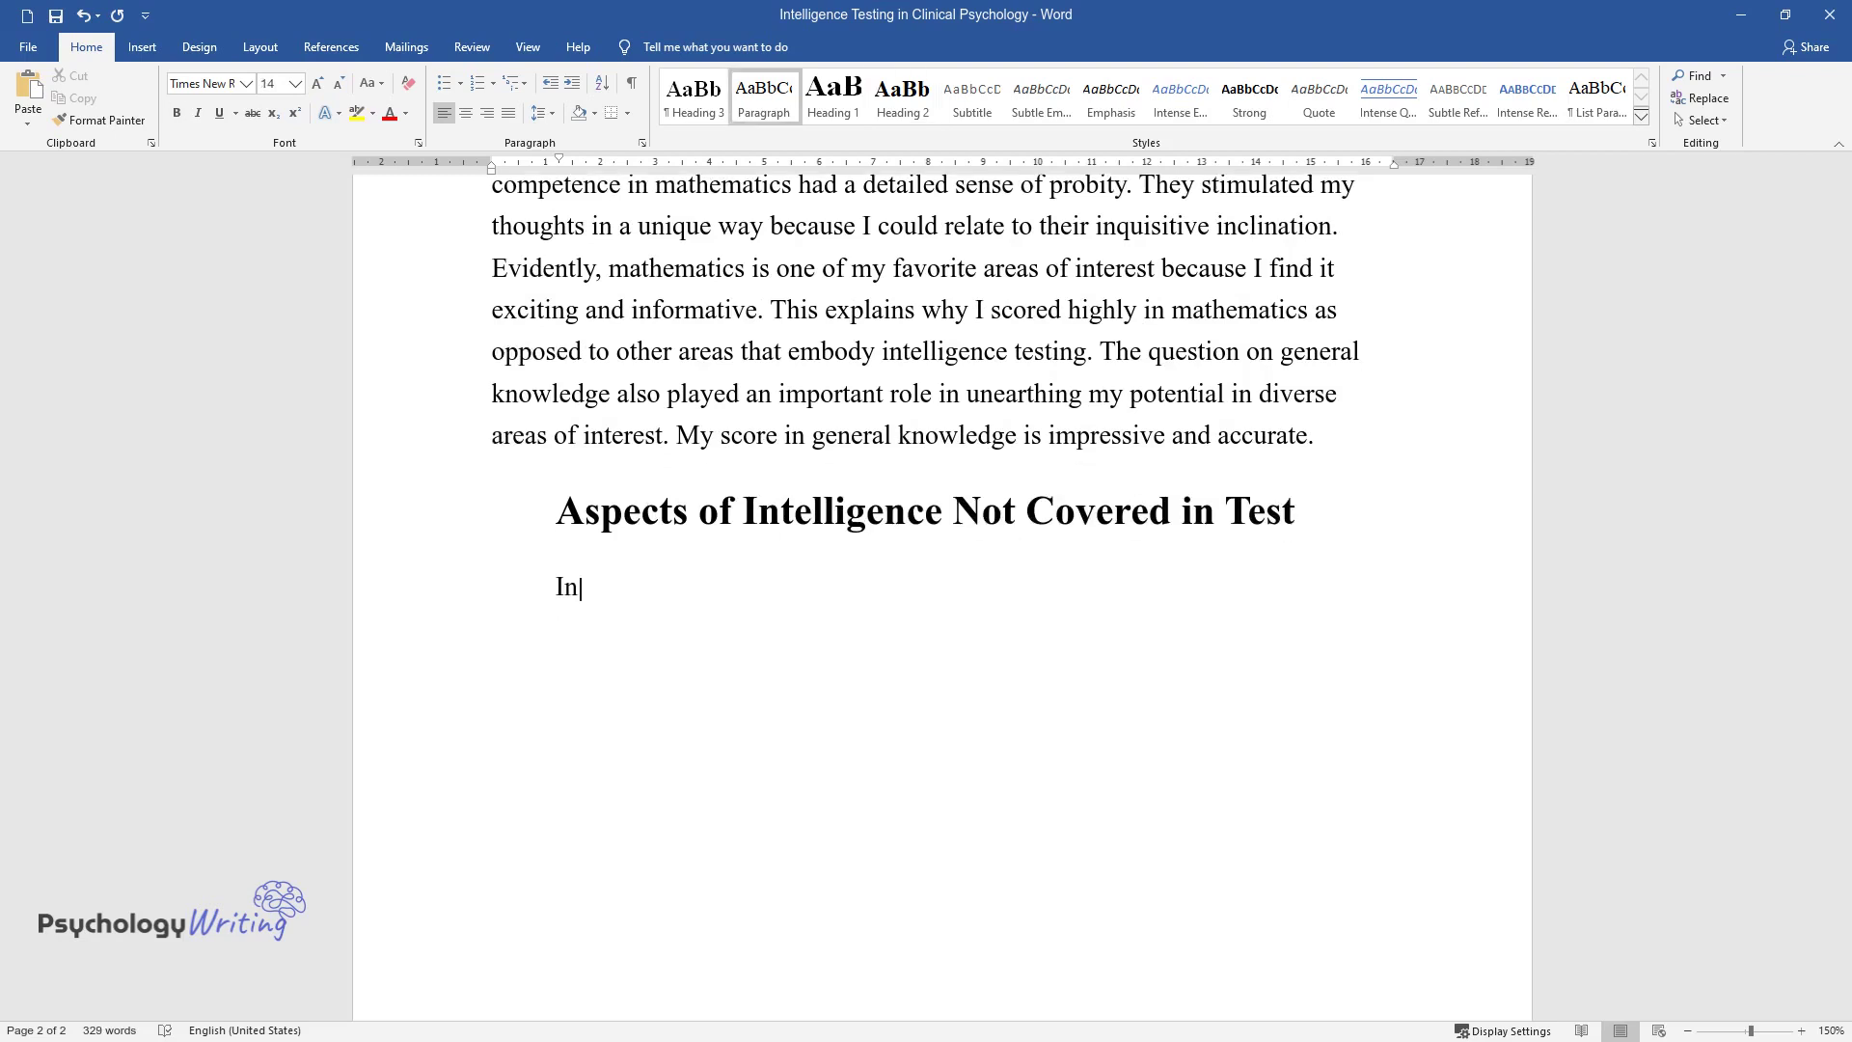
{"action": "type", "text": " my opinion, the test covered per"}
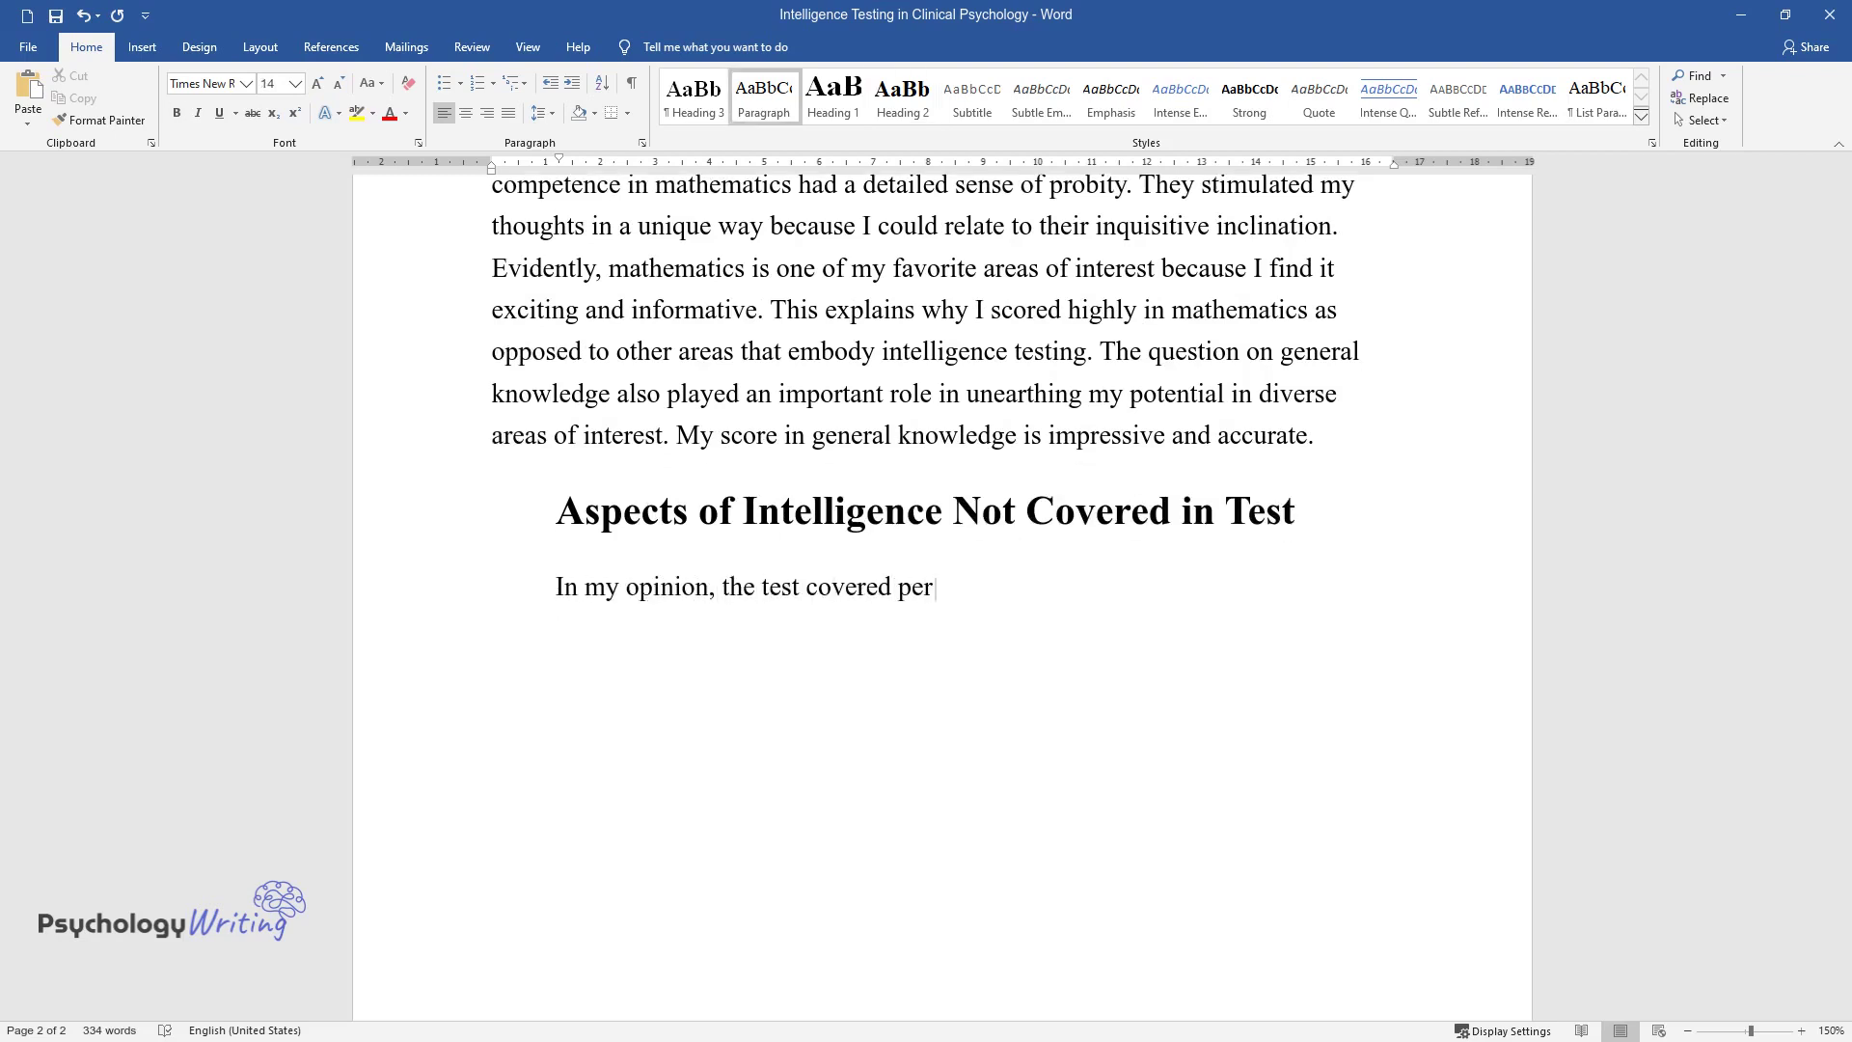
{"action": "type", "text": "tinent aspects of intelligence as"}
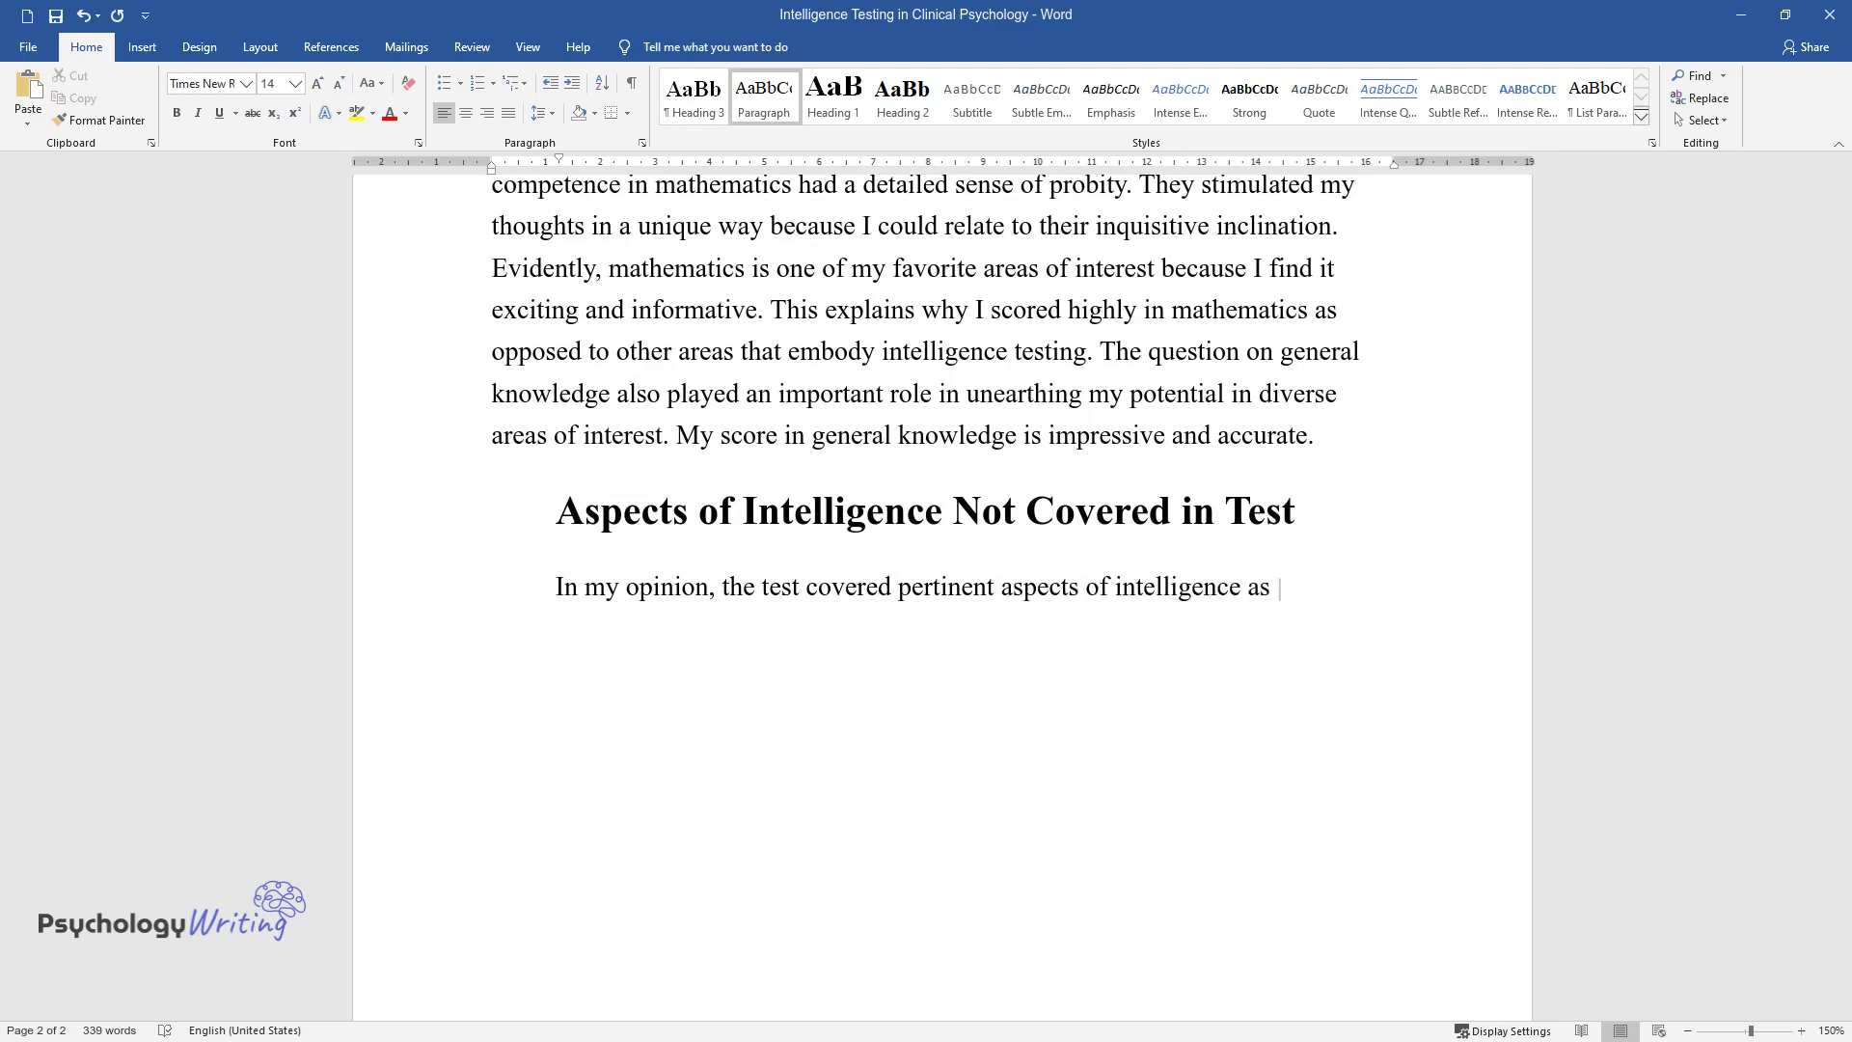
{"action": "type", "text": " articulated in scientific methods that seek to determine s"}
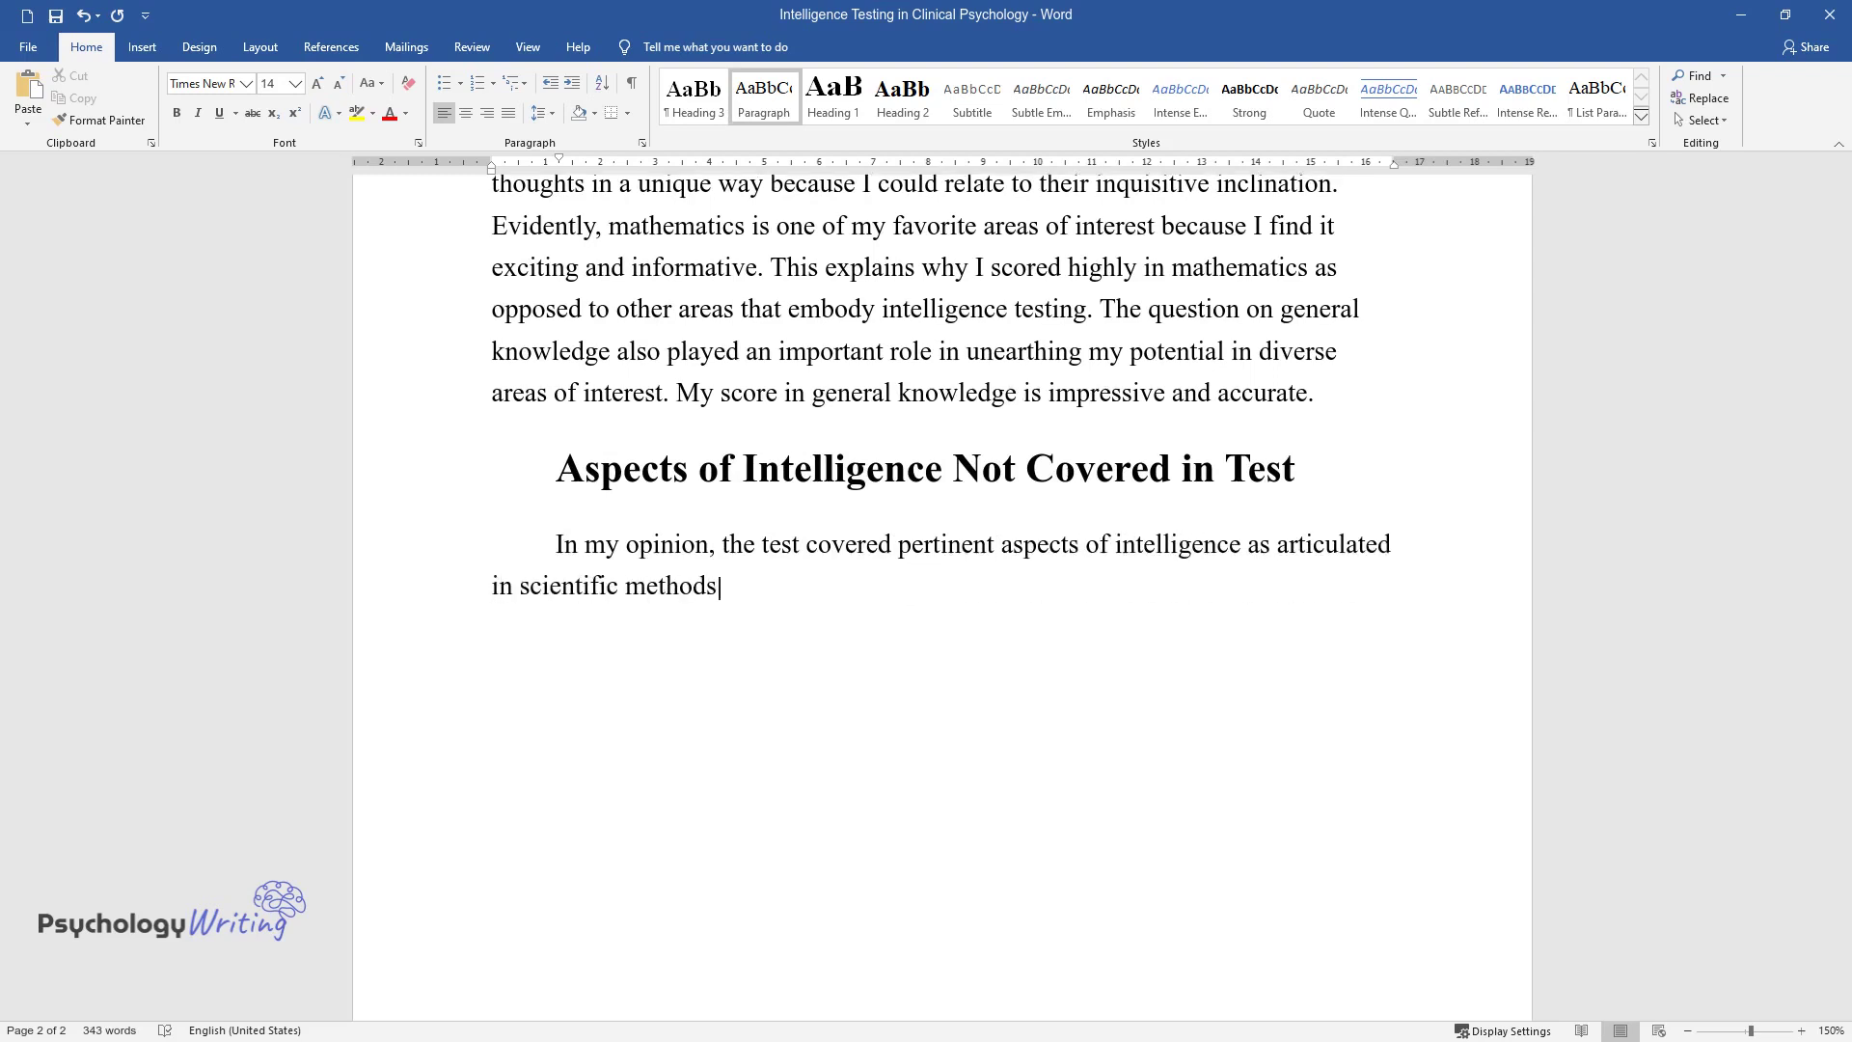
{"action": "type", "text": "uch facet"}
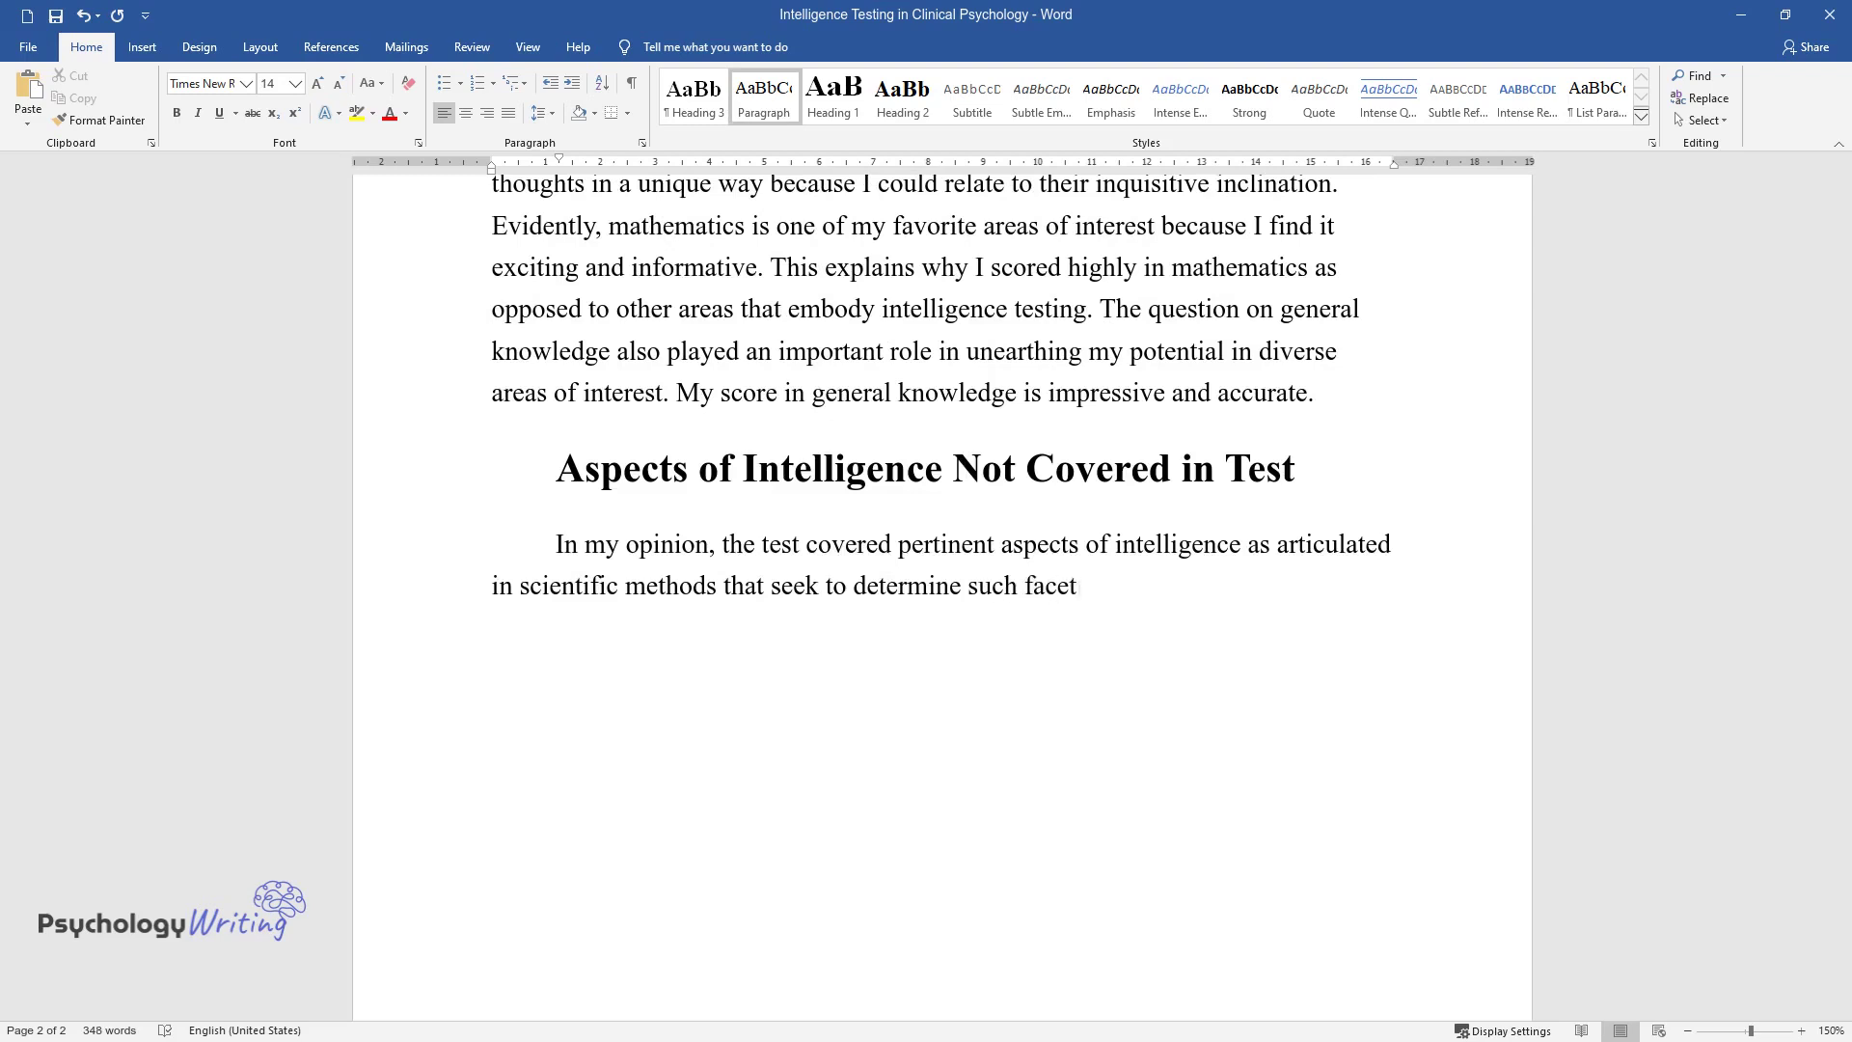
{"action": "type", "text": "s of human nature. However, there was a s"}
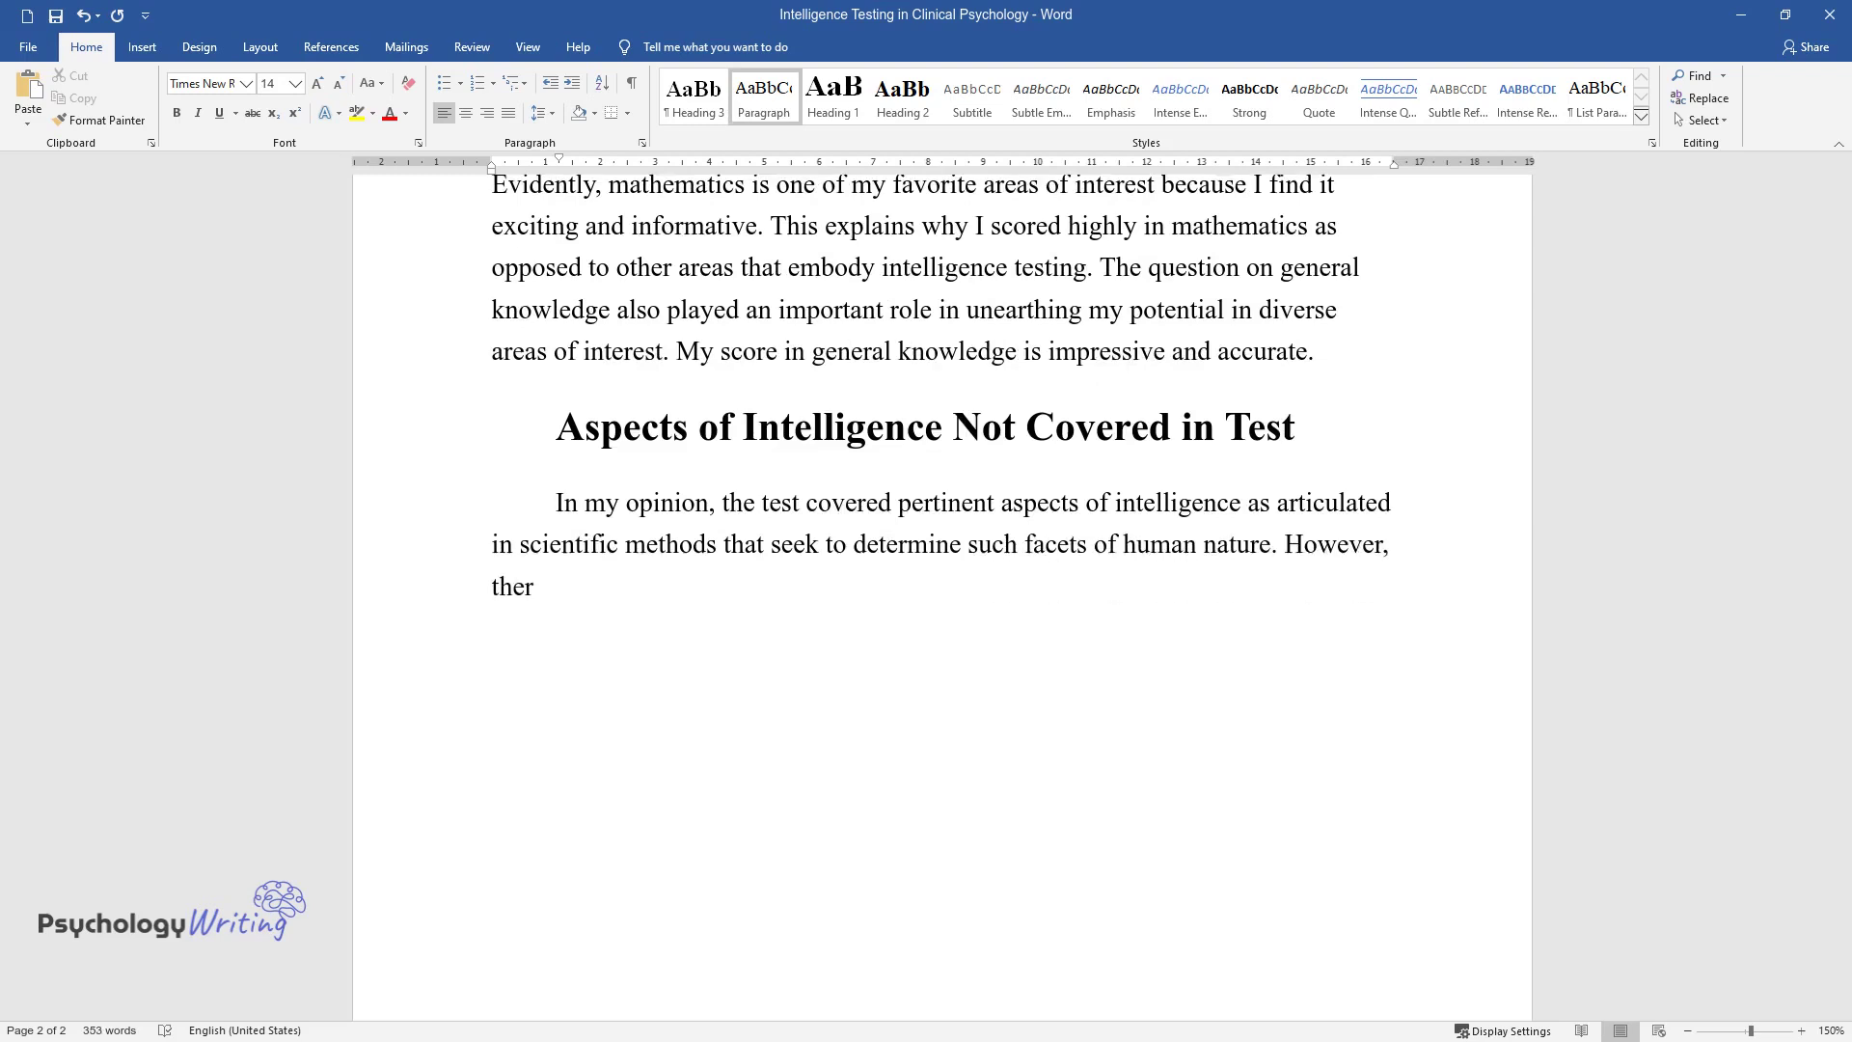
{"action": "type", "text": "mall scope in the key ar"}
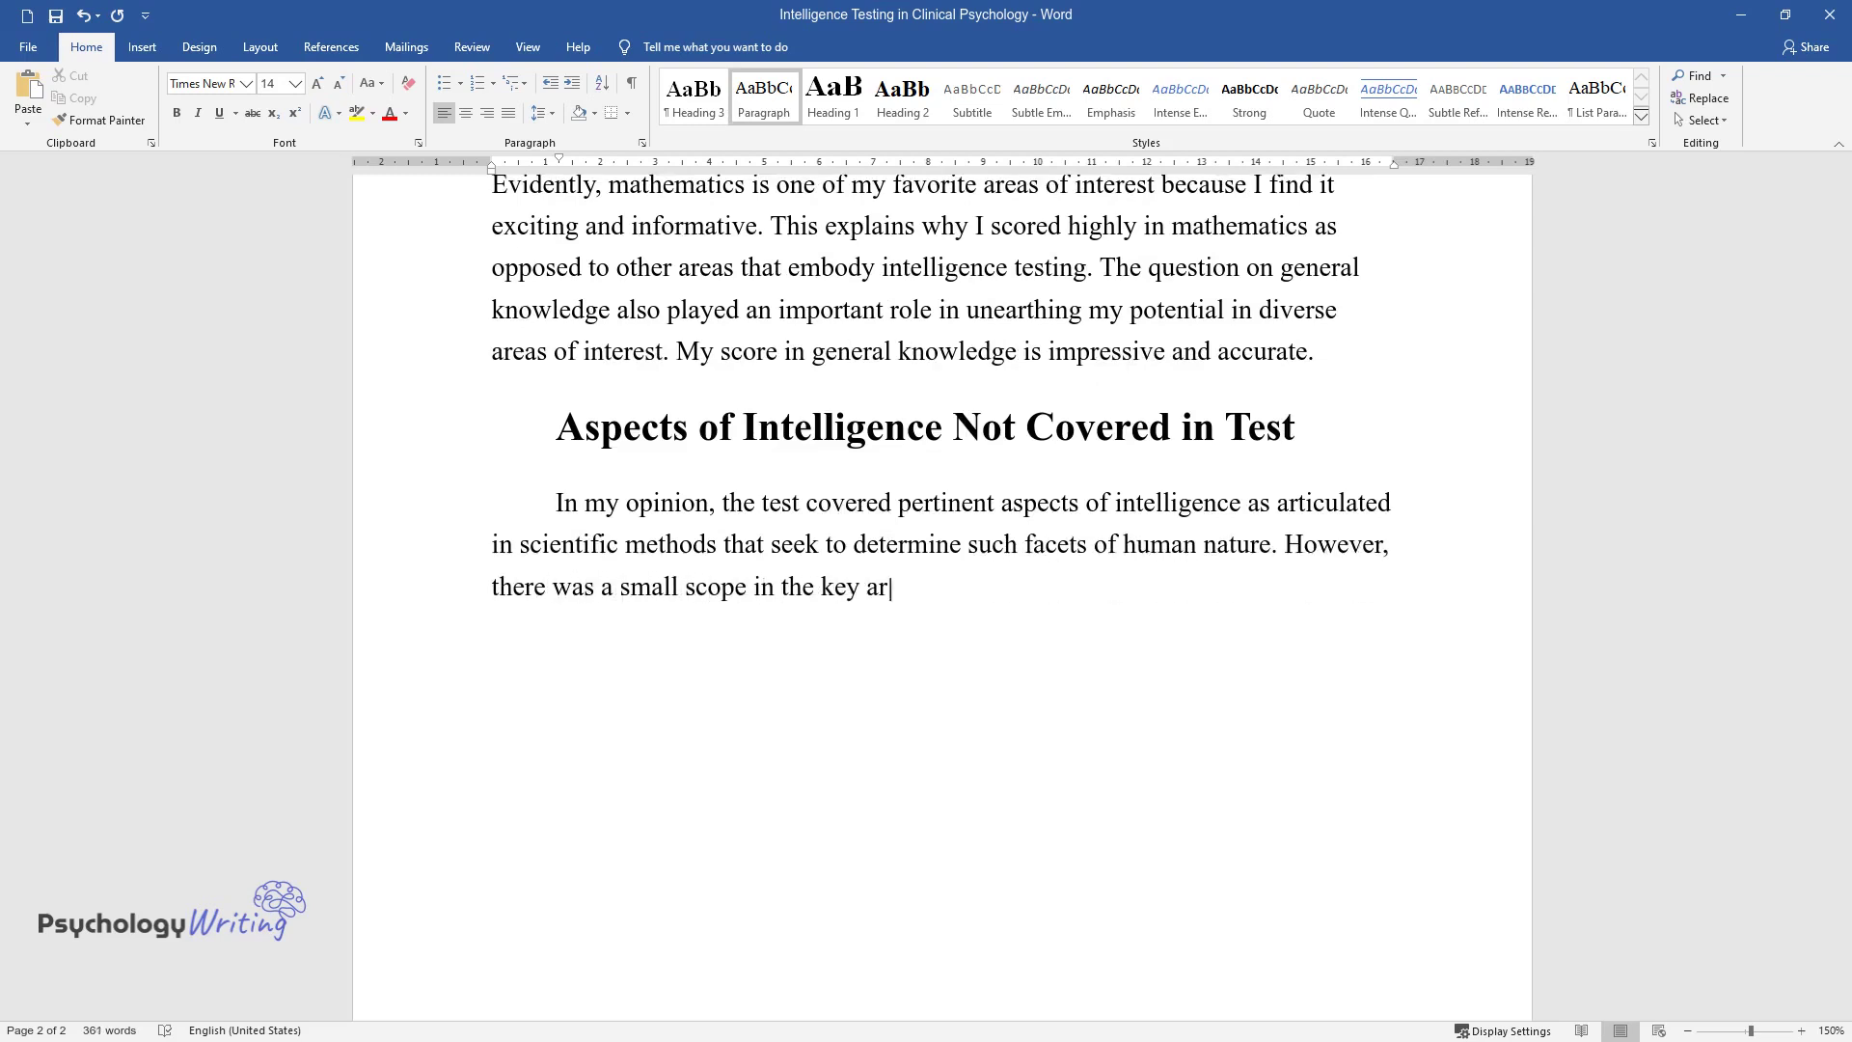
{"action": "type", "text": "eas such as cognitive thinking and ability"}
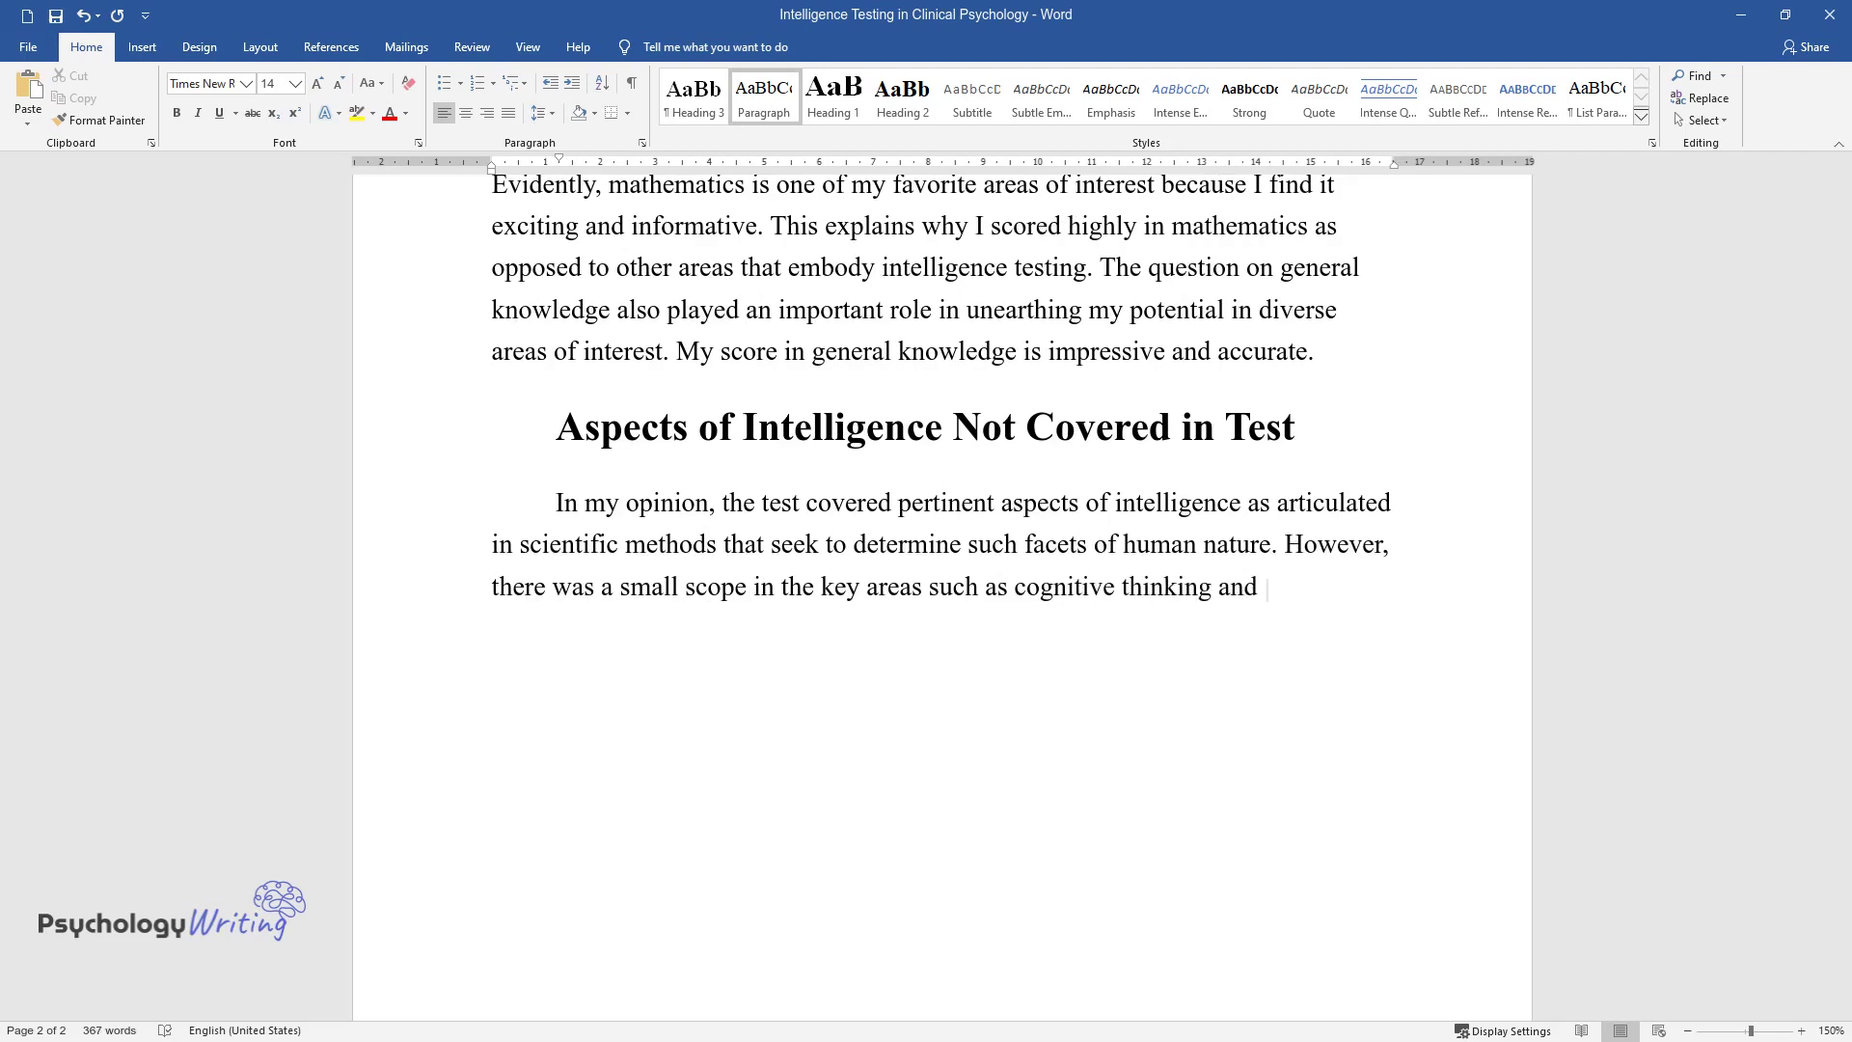
{"action": "type", "text": " to apply responsive techn"}
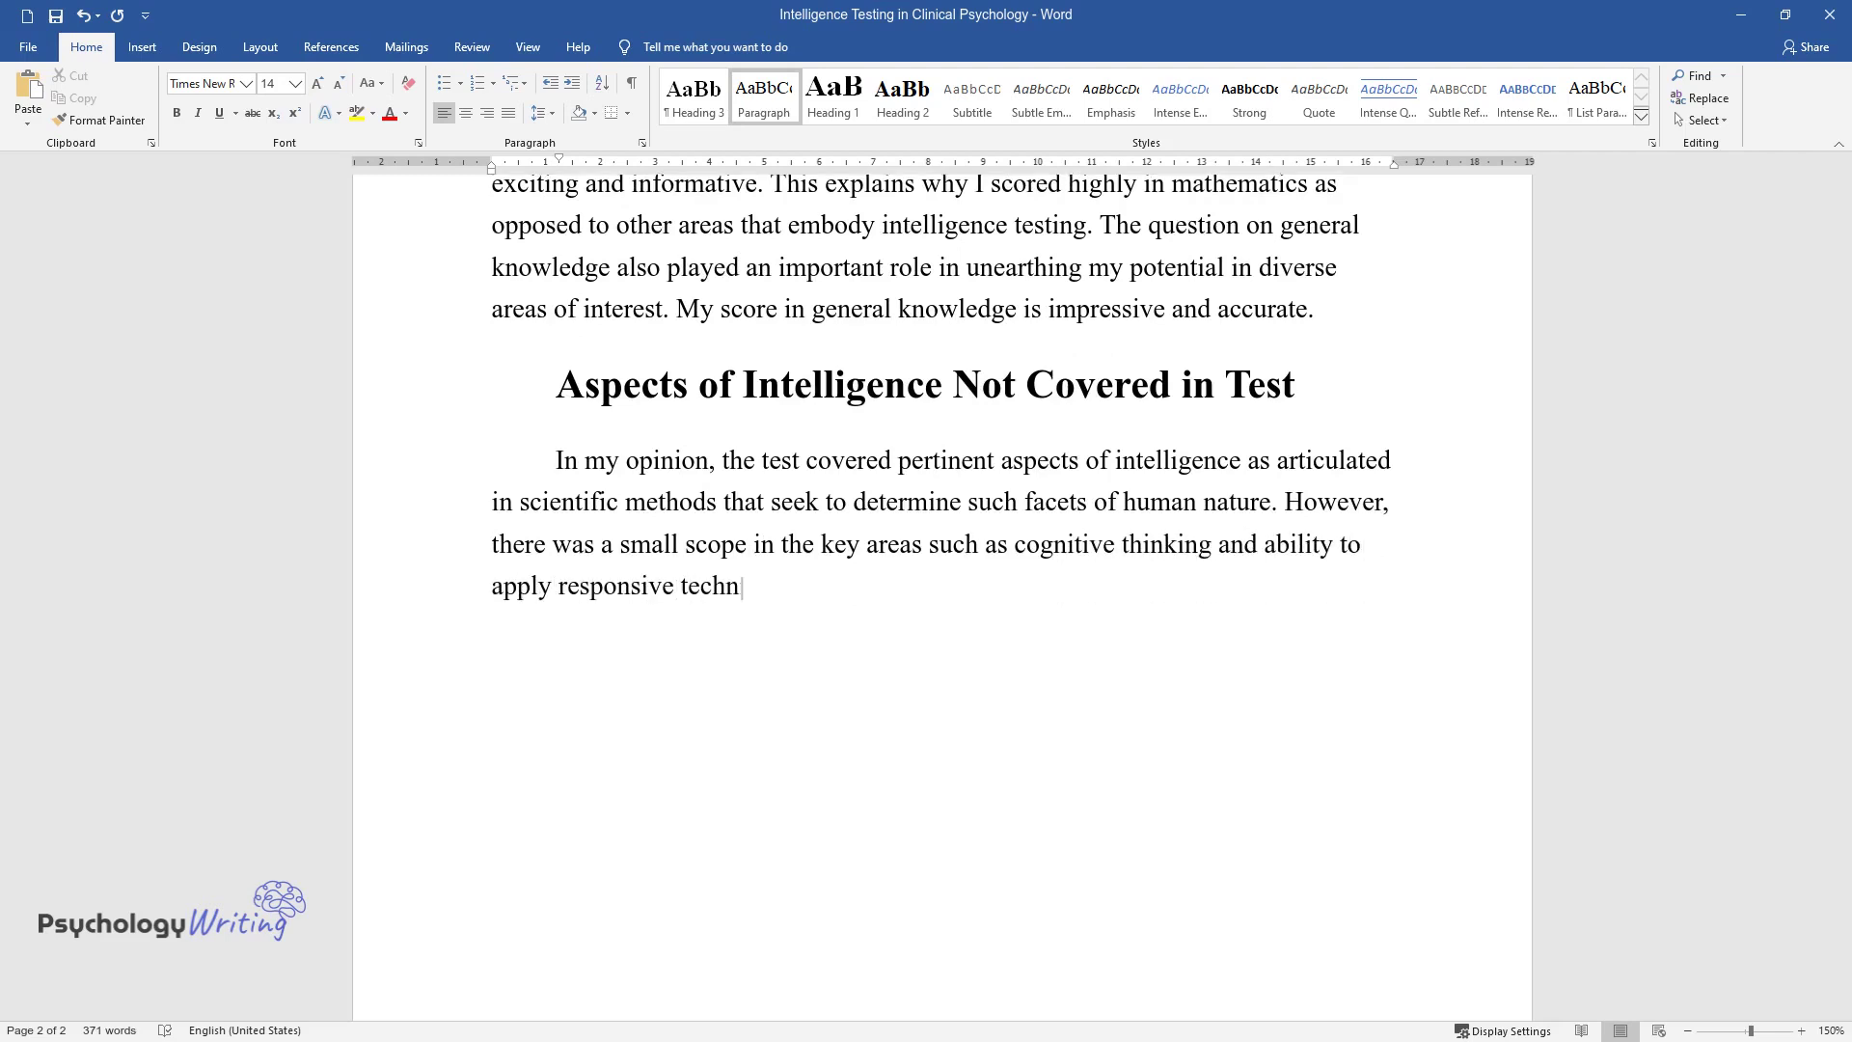
{"action": "type", "text": "iques in handling life situations. Th"}
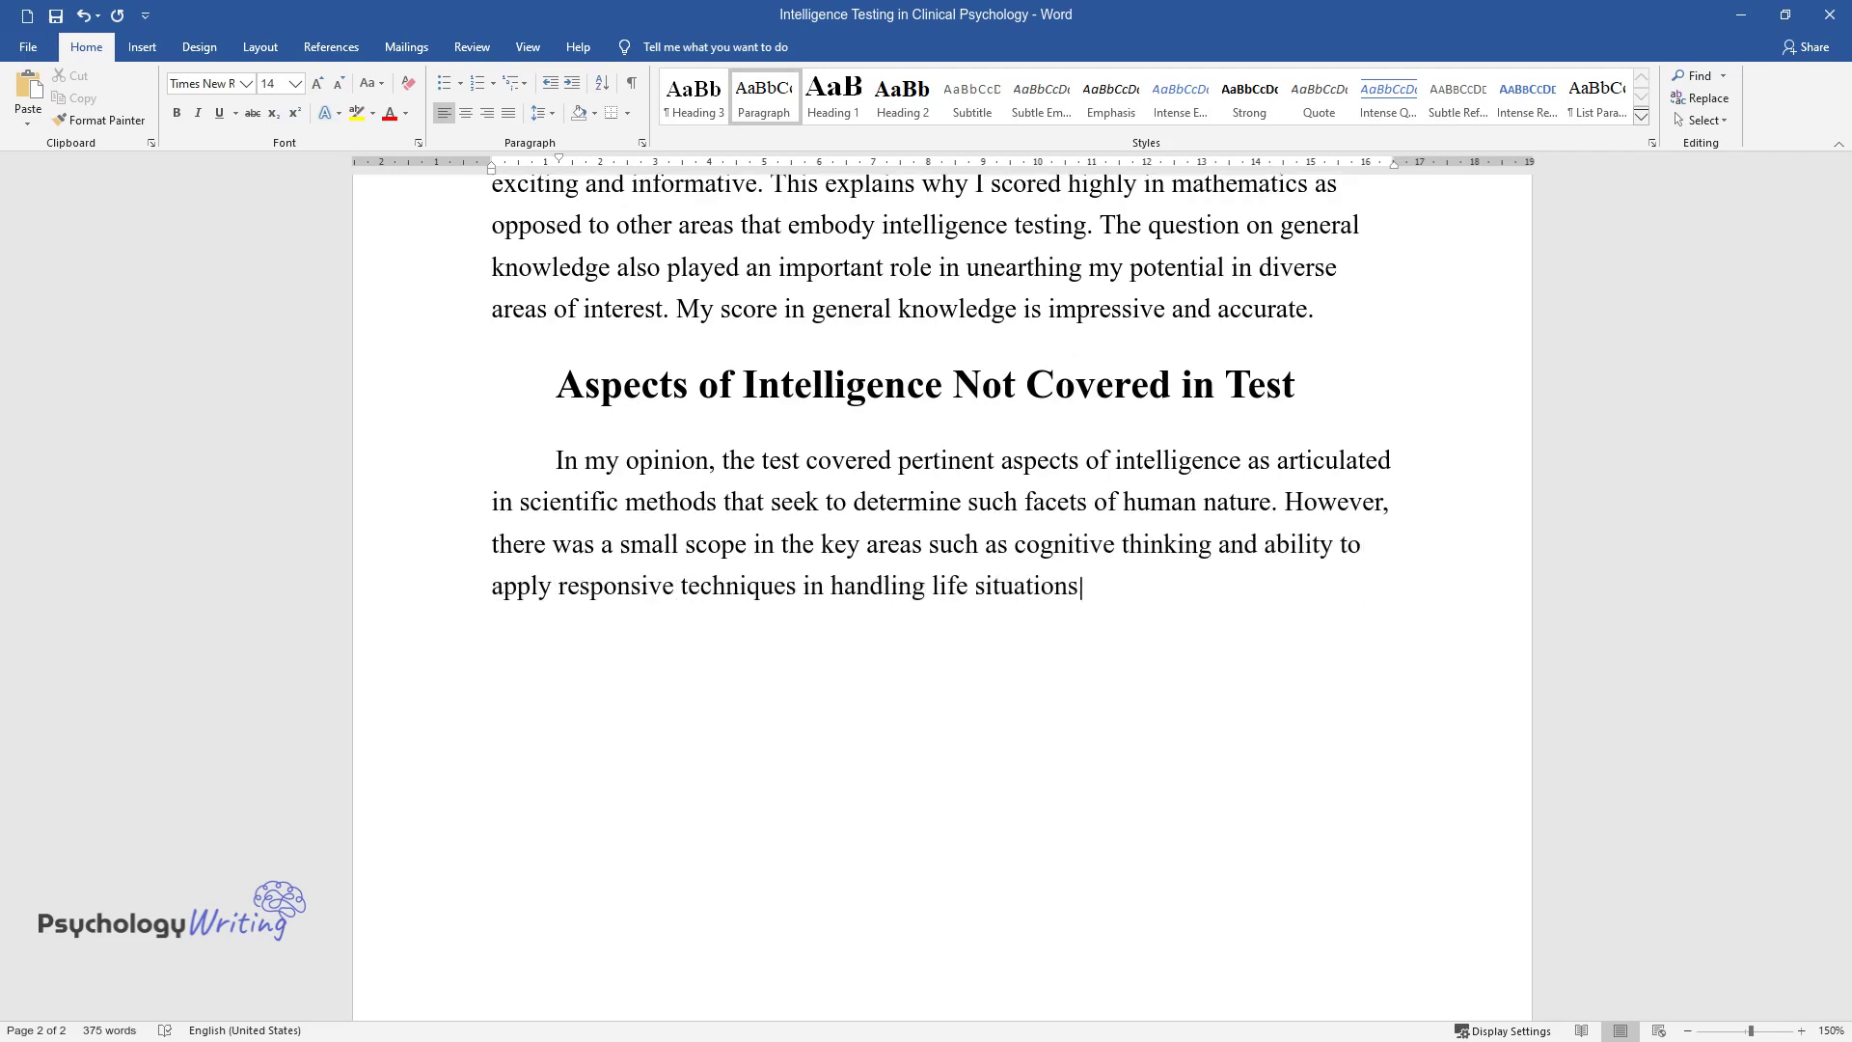
{"action": "type", "text": "is discrepancy was evident bec"}
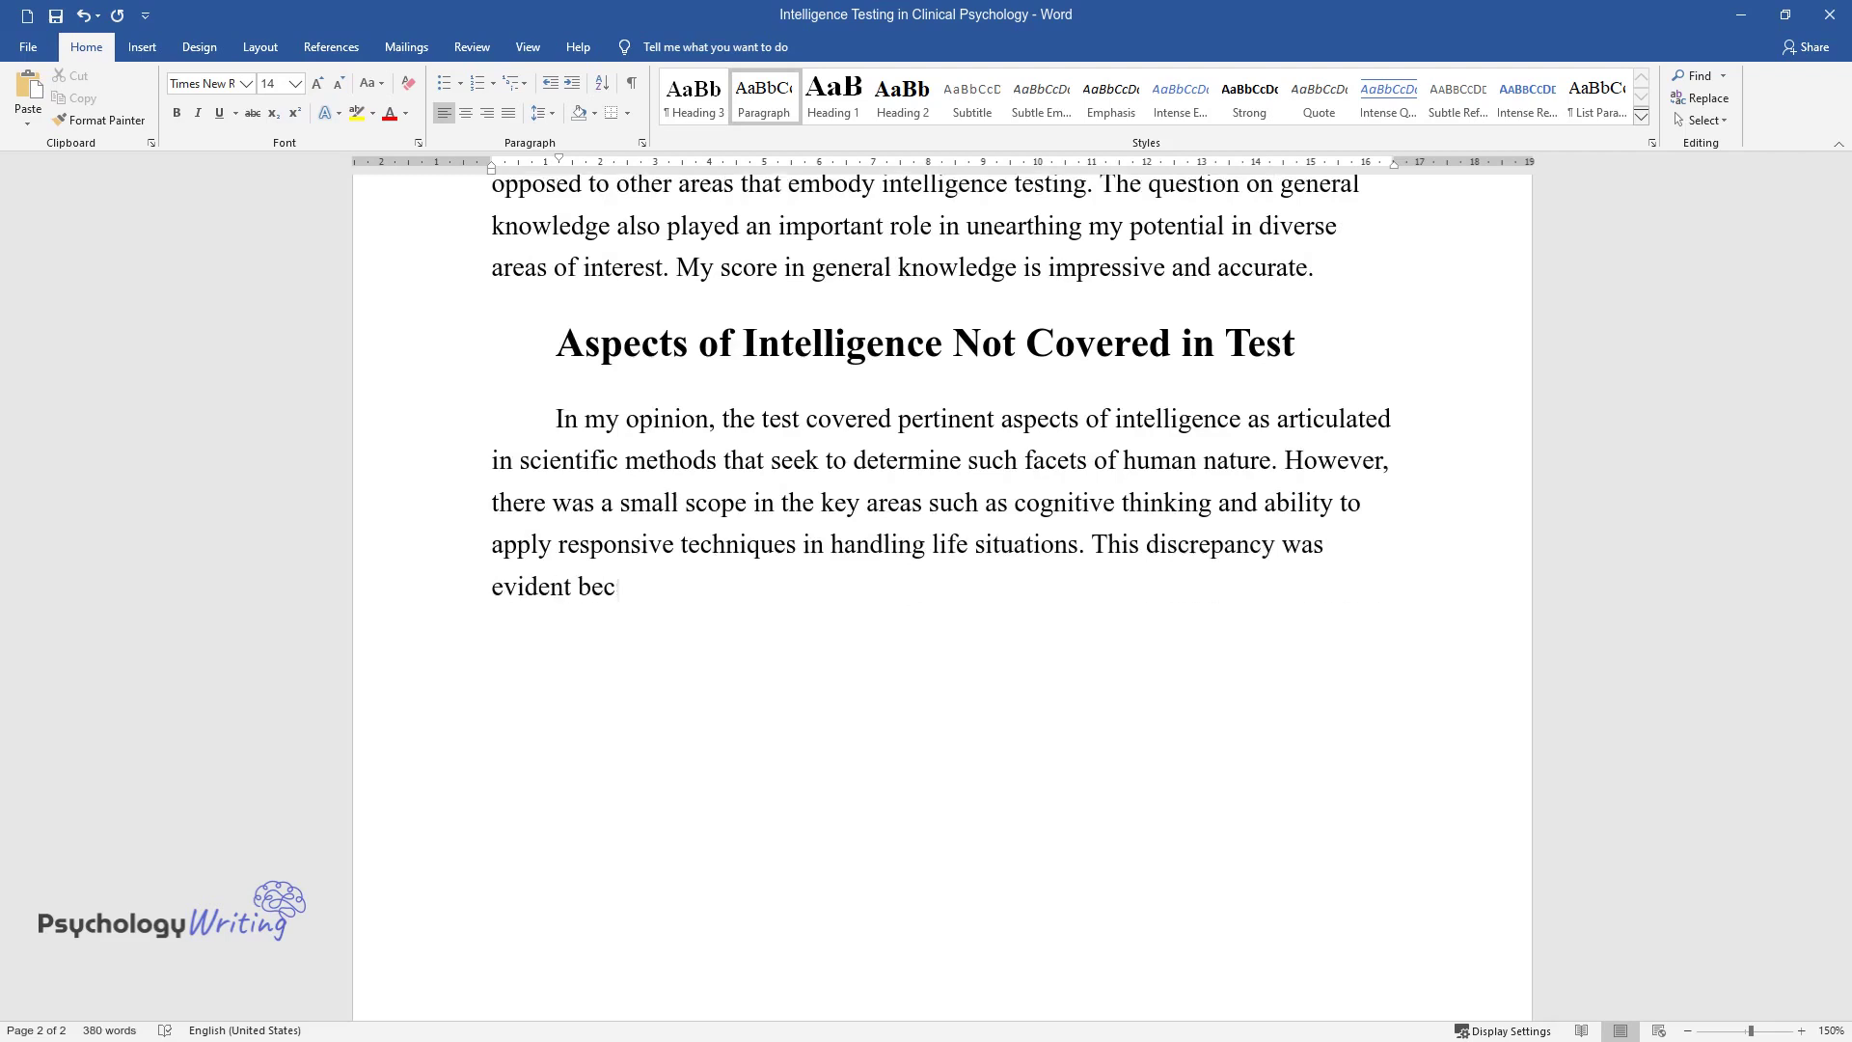
{"action": "type", "text": "ause there was no substantive eff"}
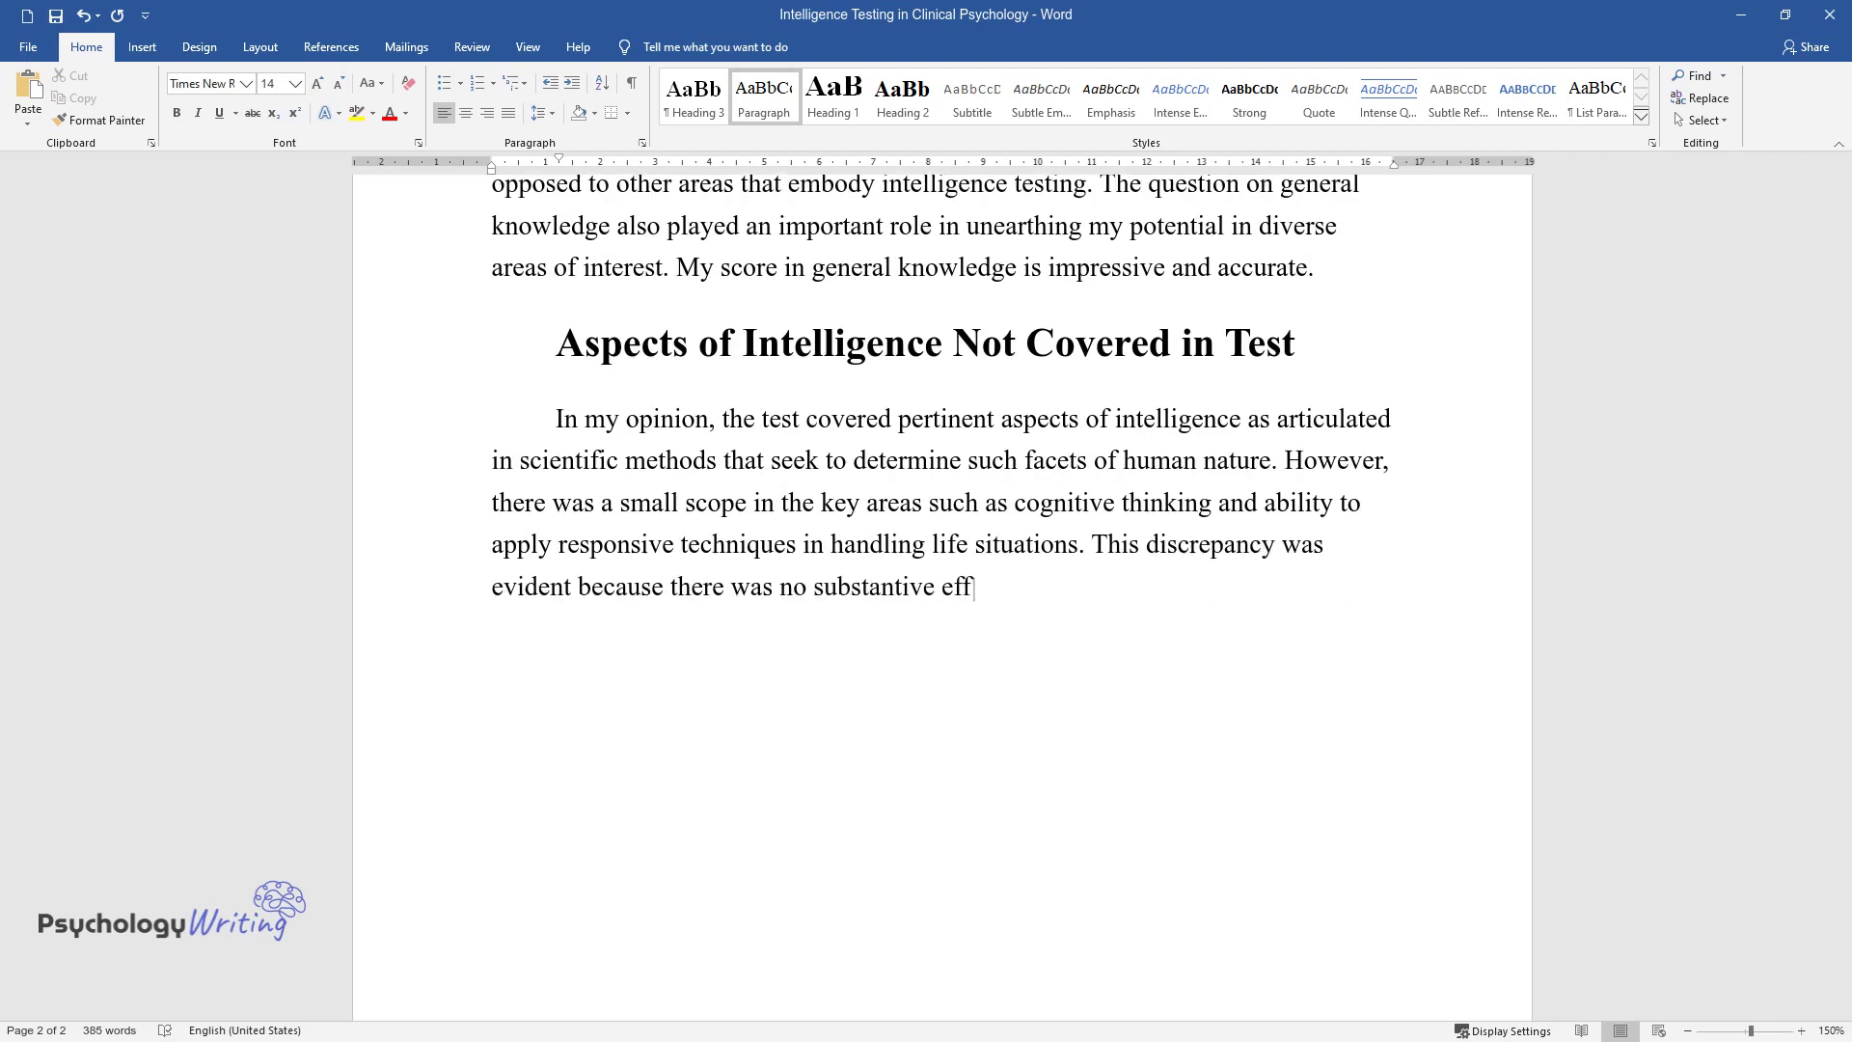
{"action": "type", "text": "ort towards this end. Cognitive a"}
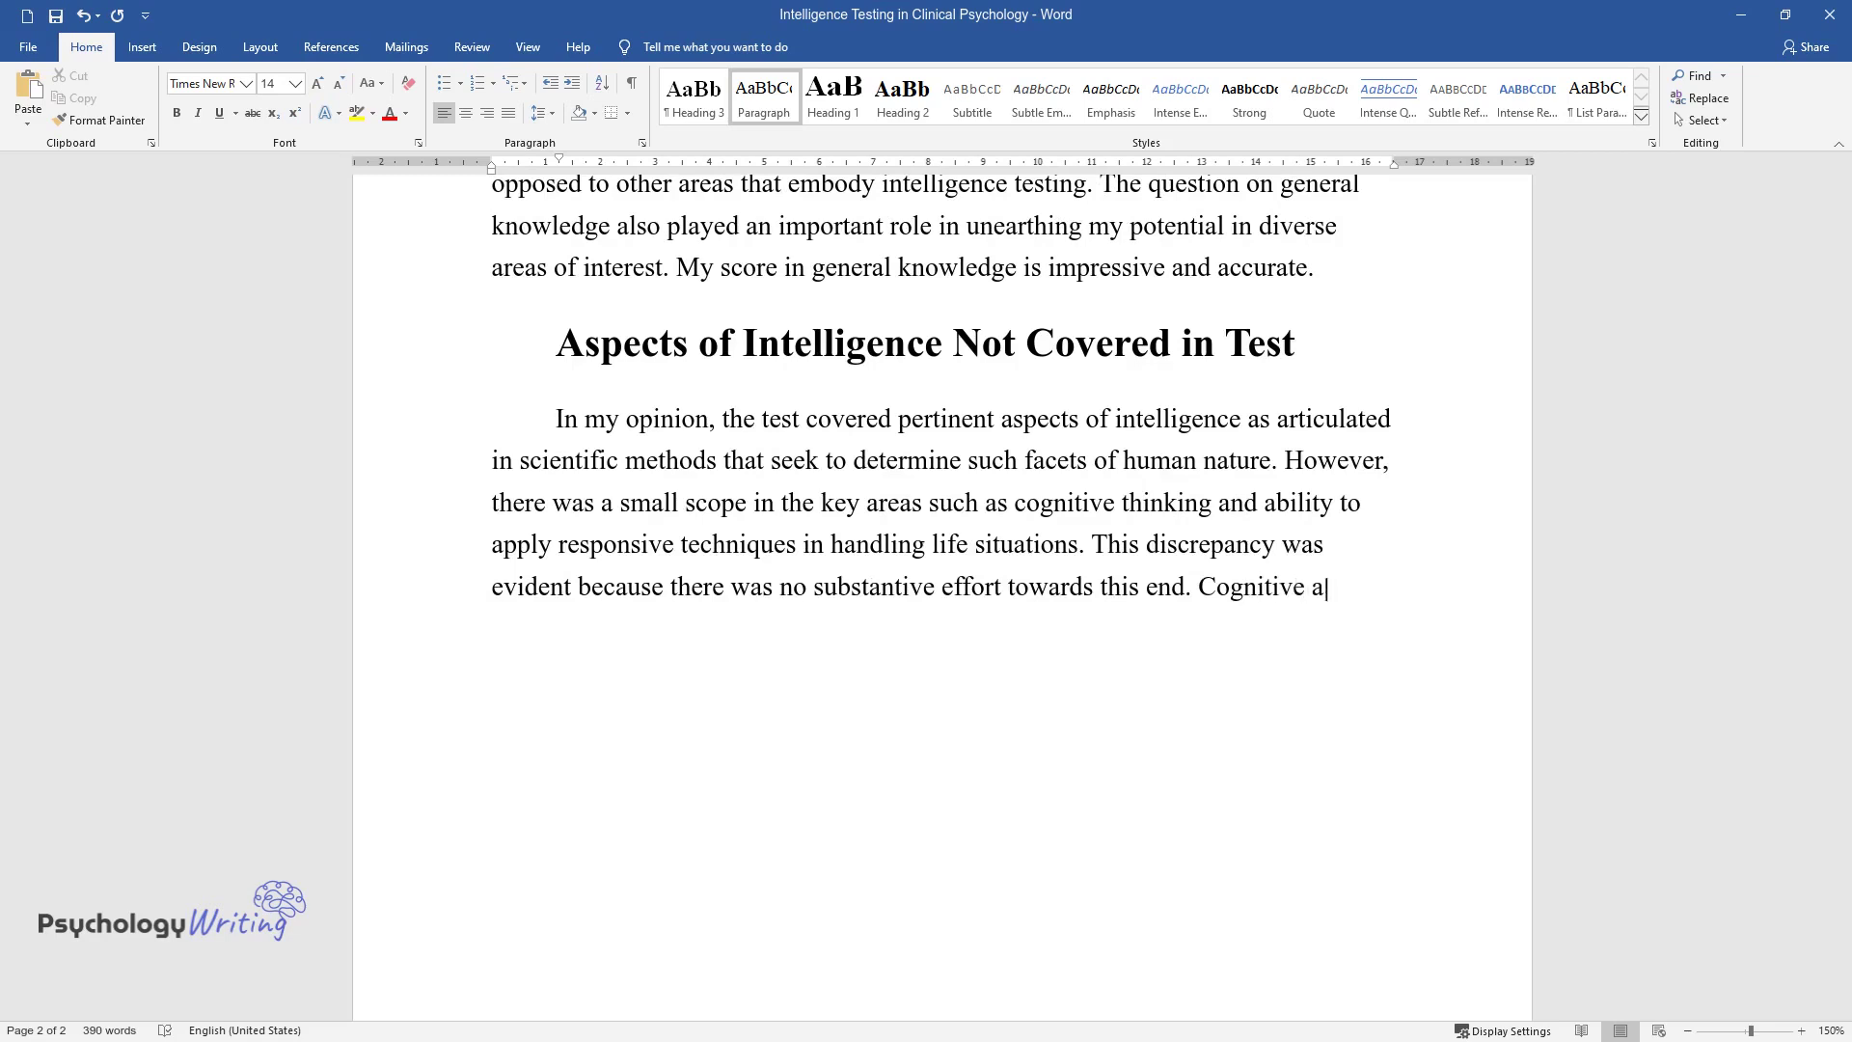
{"action": "type", "text": "bility has"}
{"action": "type", "text": " a role in enhancing rea"}
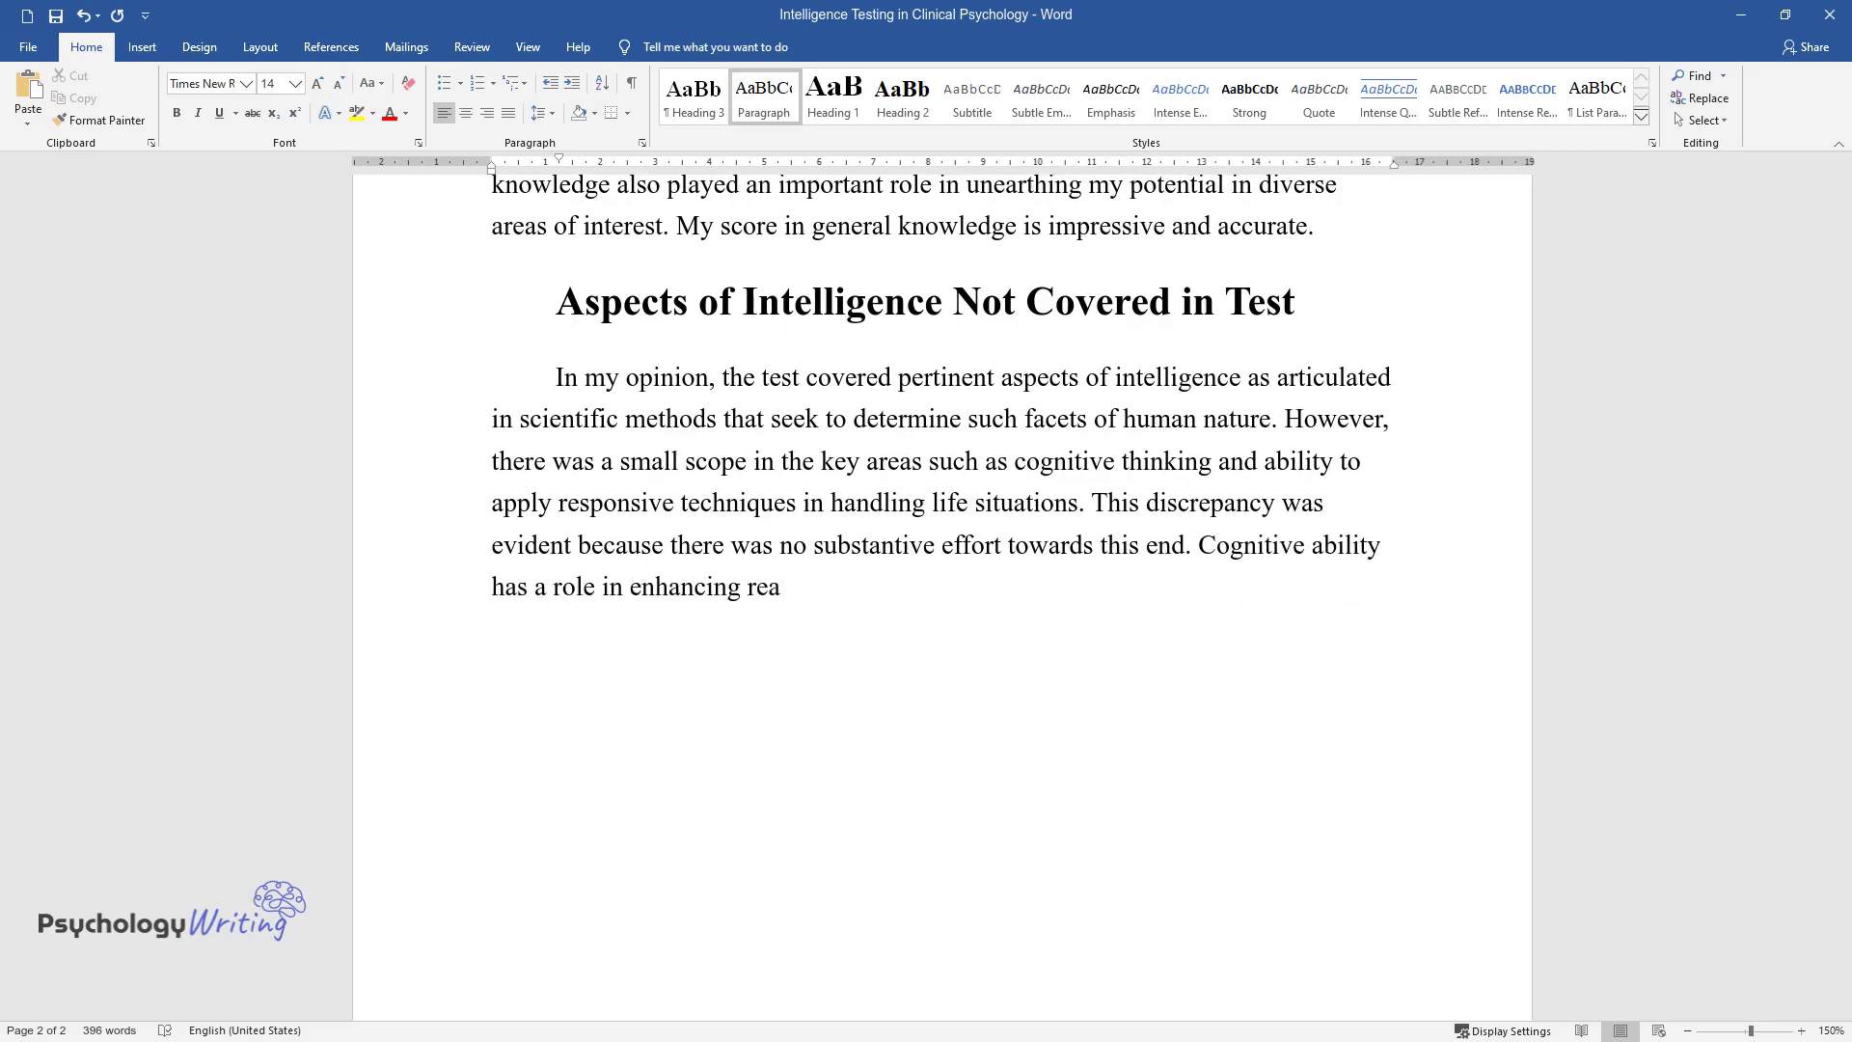
{"action": "type", "text": "soning and response to the physical and p"}
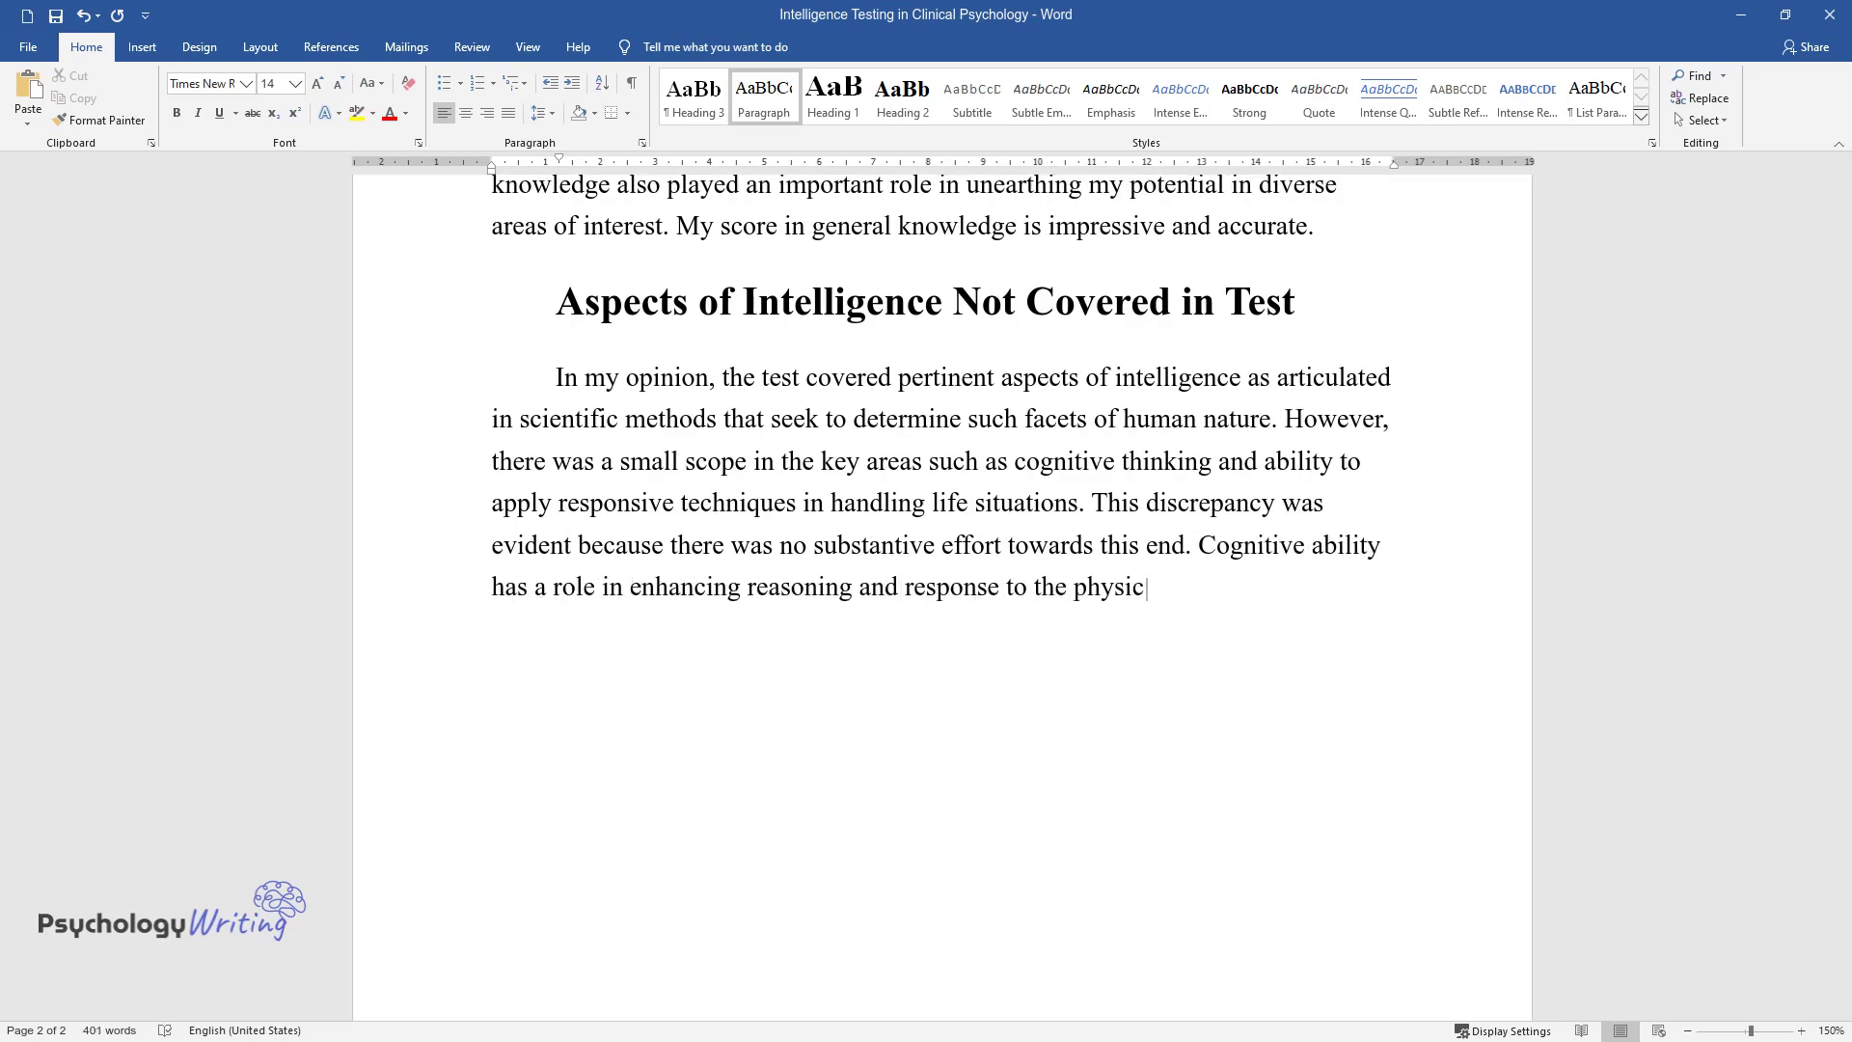
{"action": "type", "text": "sychosocial stimuli. In a"}
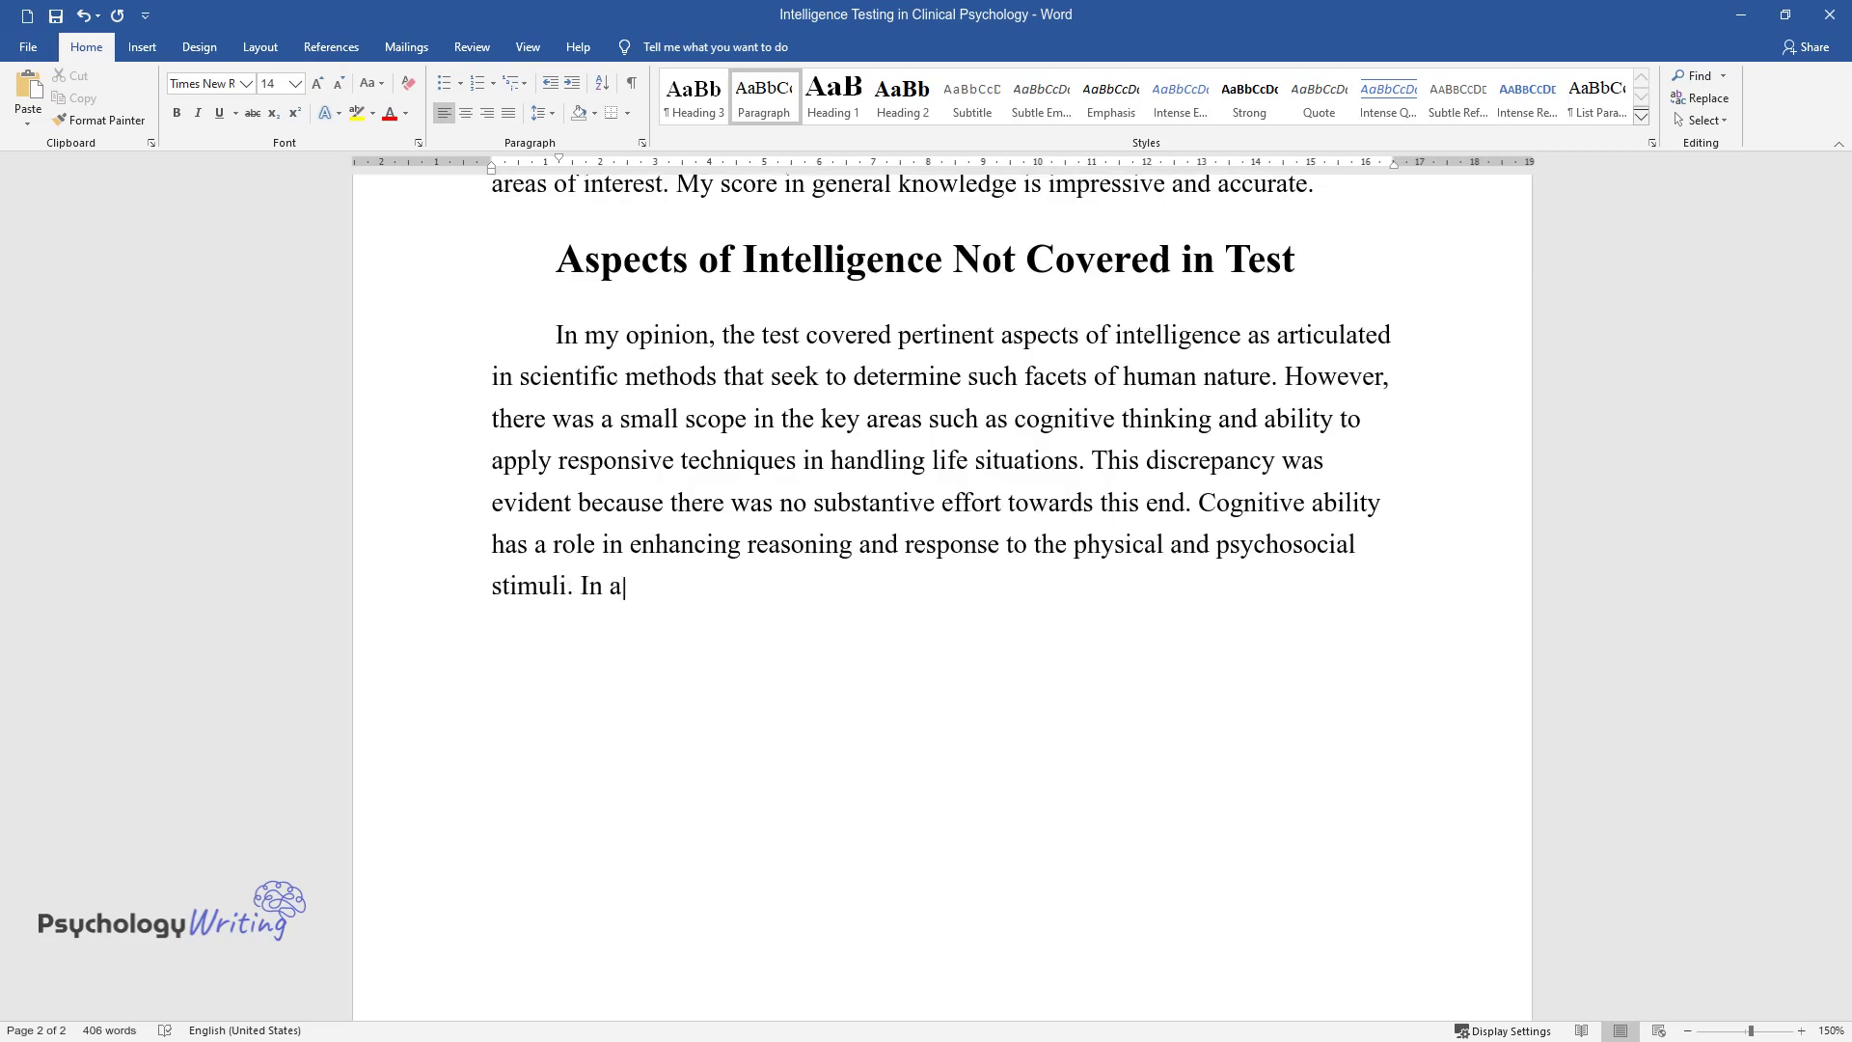
{"action": "type", "text": "bsence of such skills, it is diffi"}
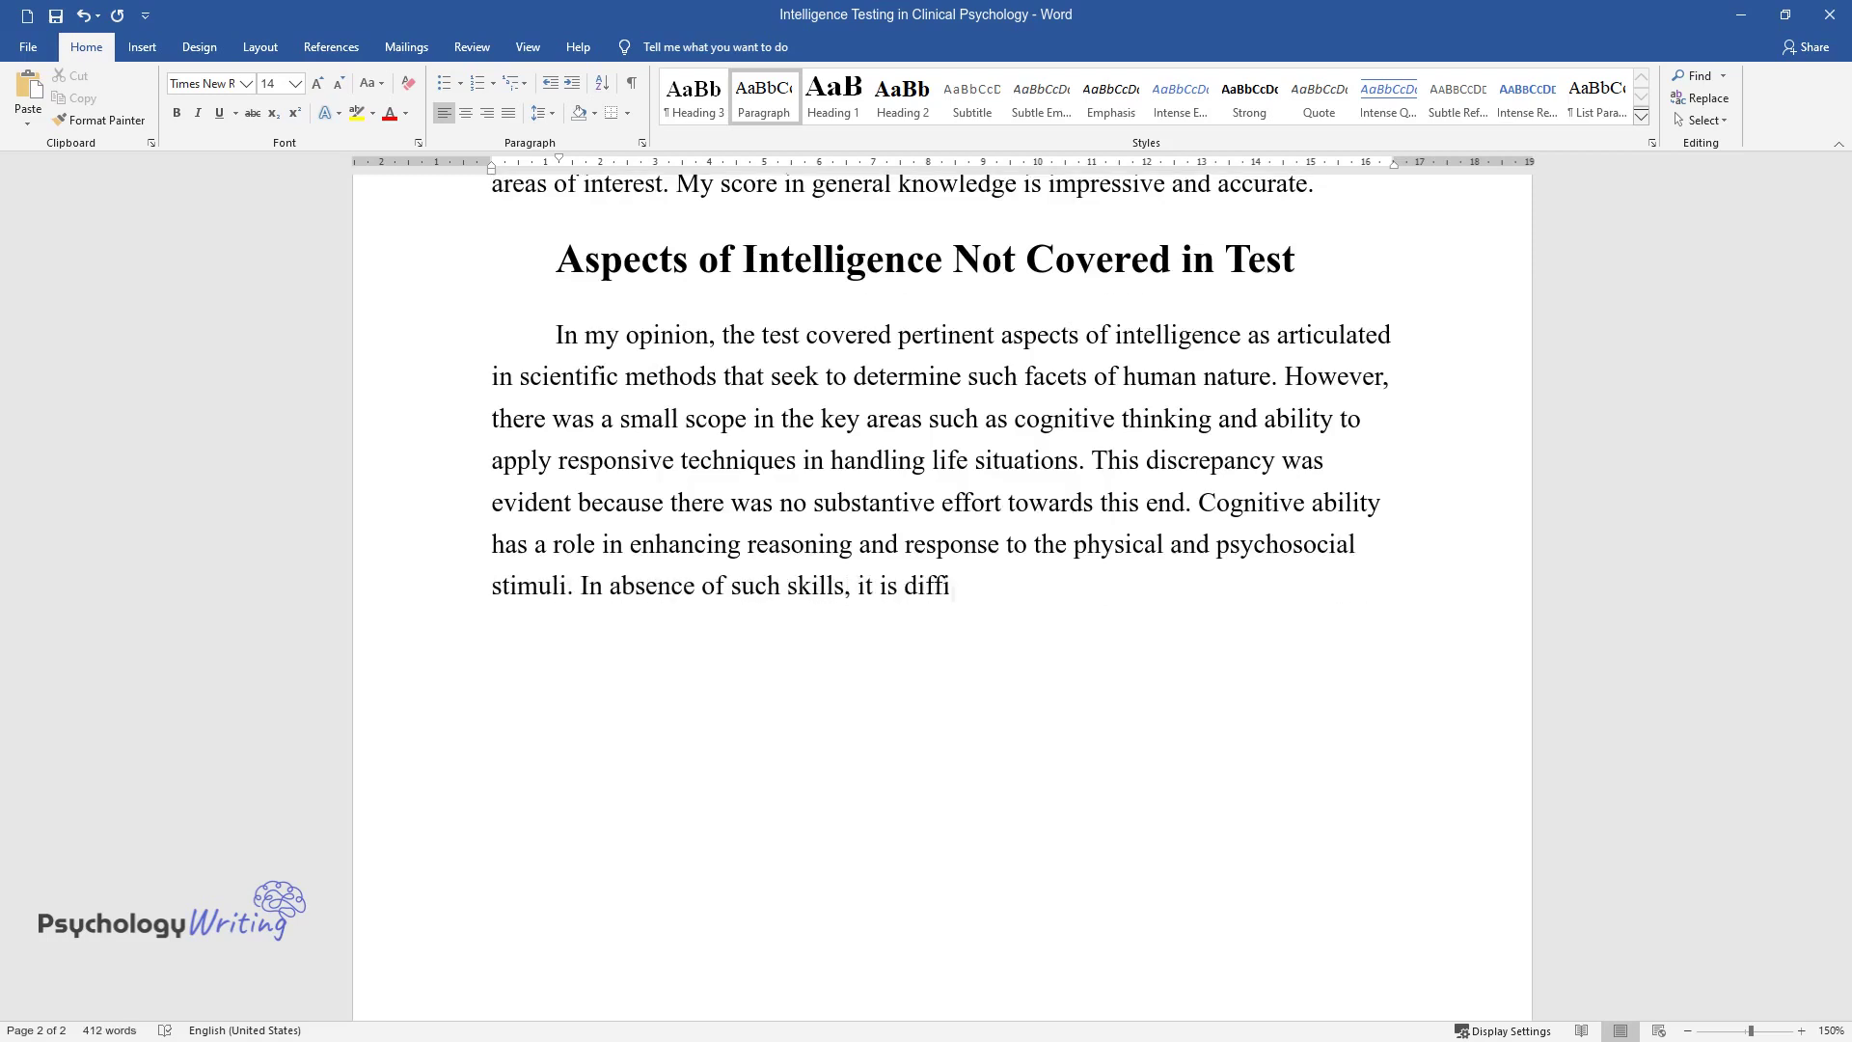
{"action": "type", "text": "cult to interpret cues that emana"}
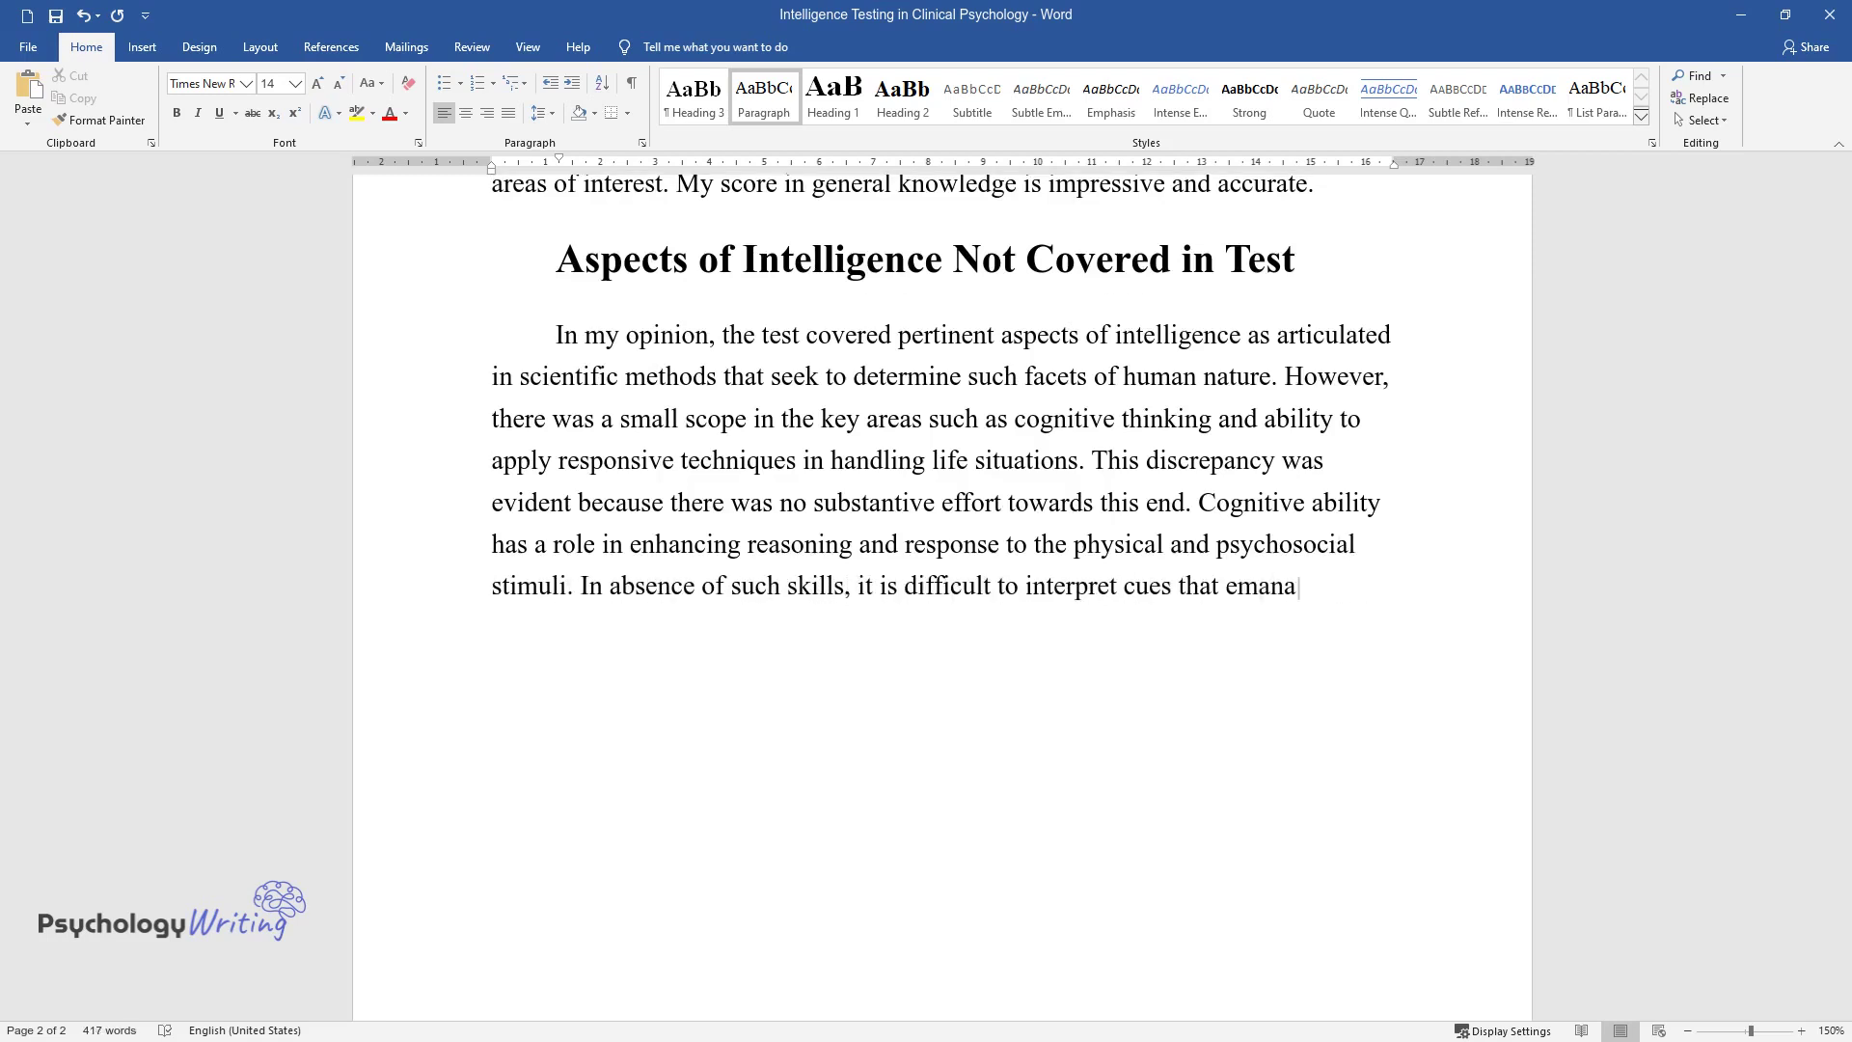
{"action": "type", "text": "te from various engagements in so"}
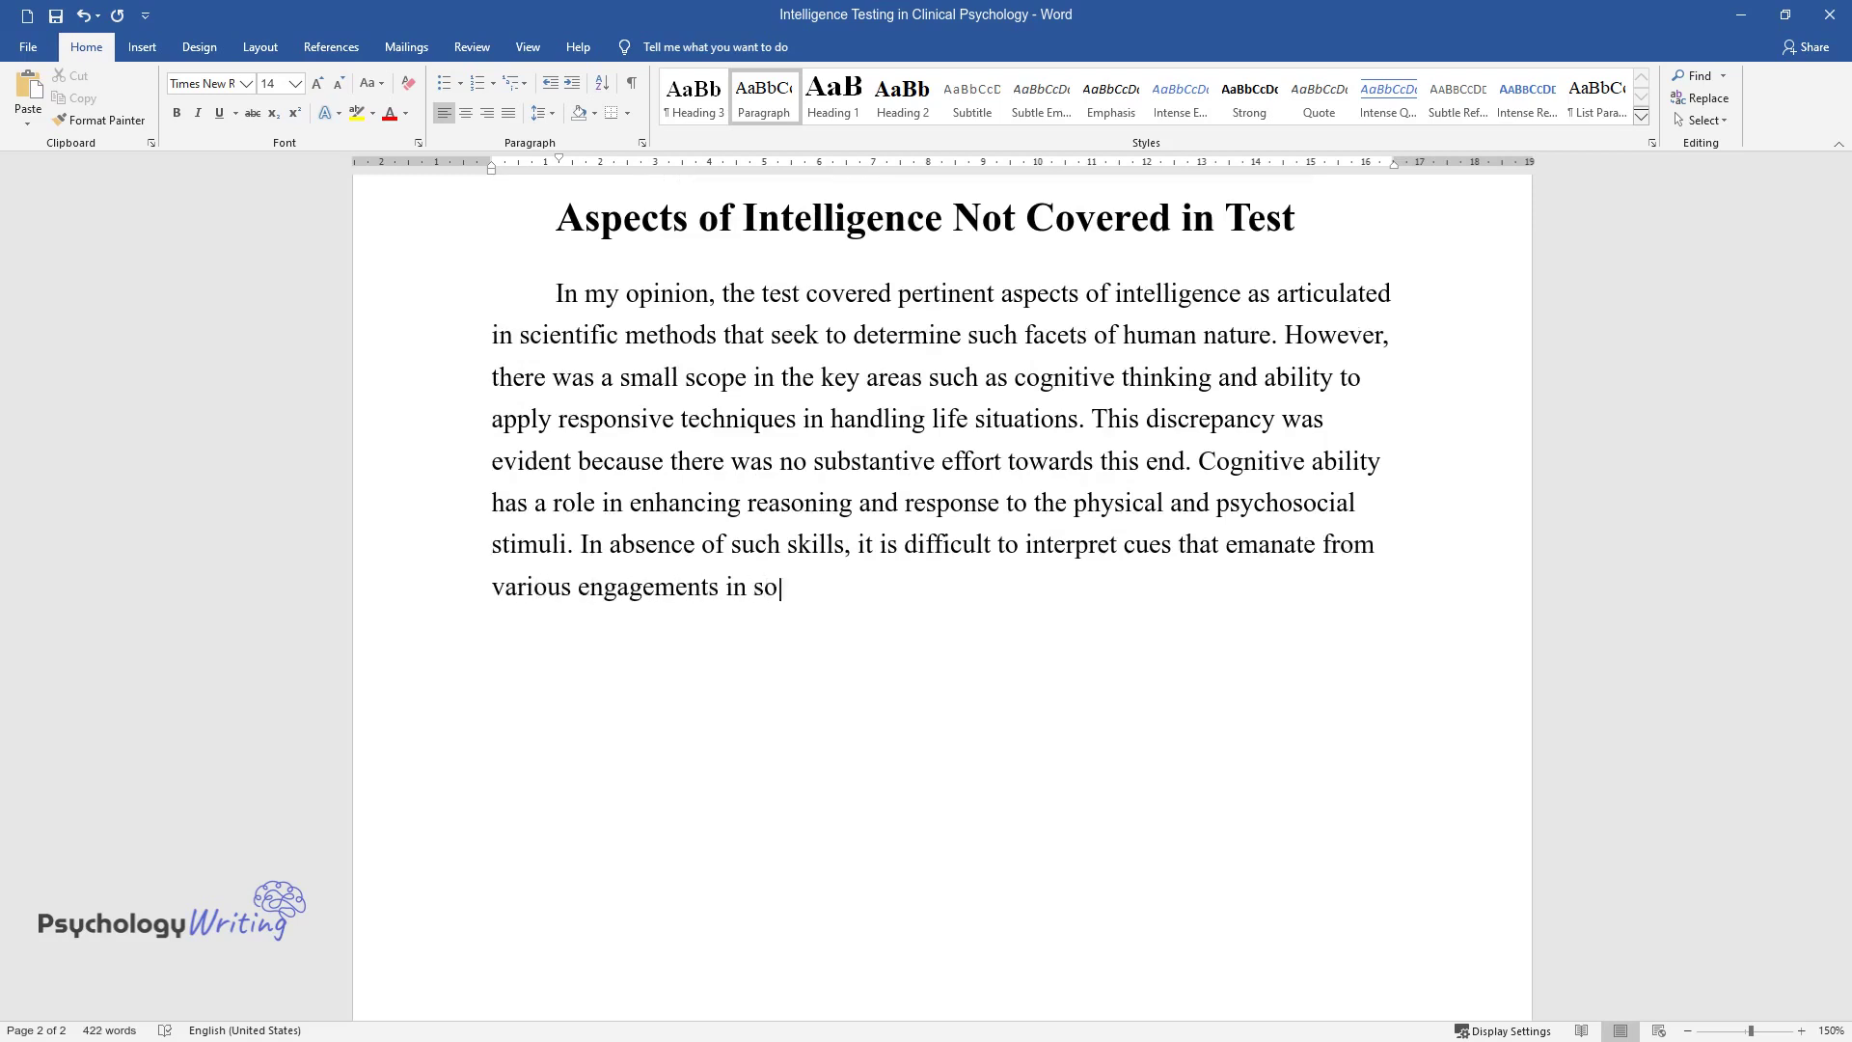
{"action": "type", "text": "ciety."}
{"action": "key", "text": "Return"}
{"action": "key", "text": "ctrl+alt+2"}
{"action": "type", "text": "Rational"}
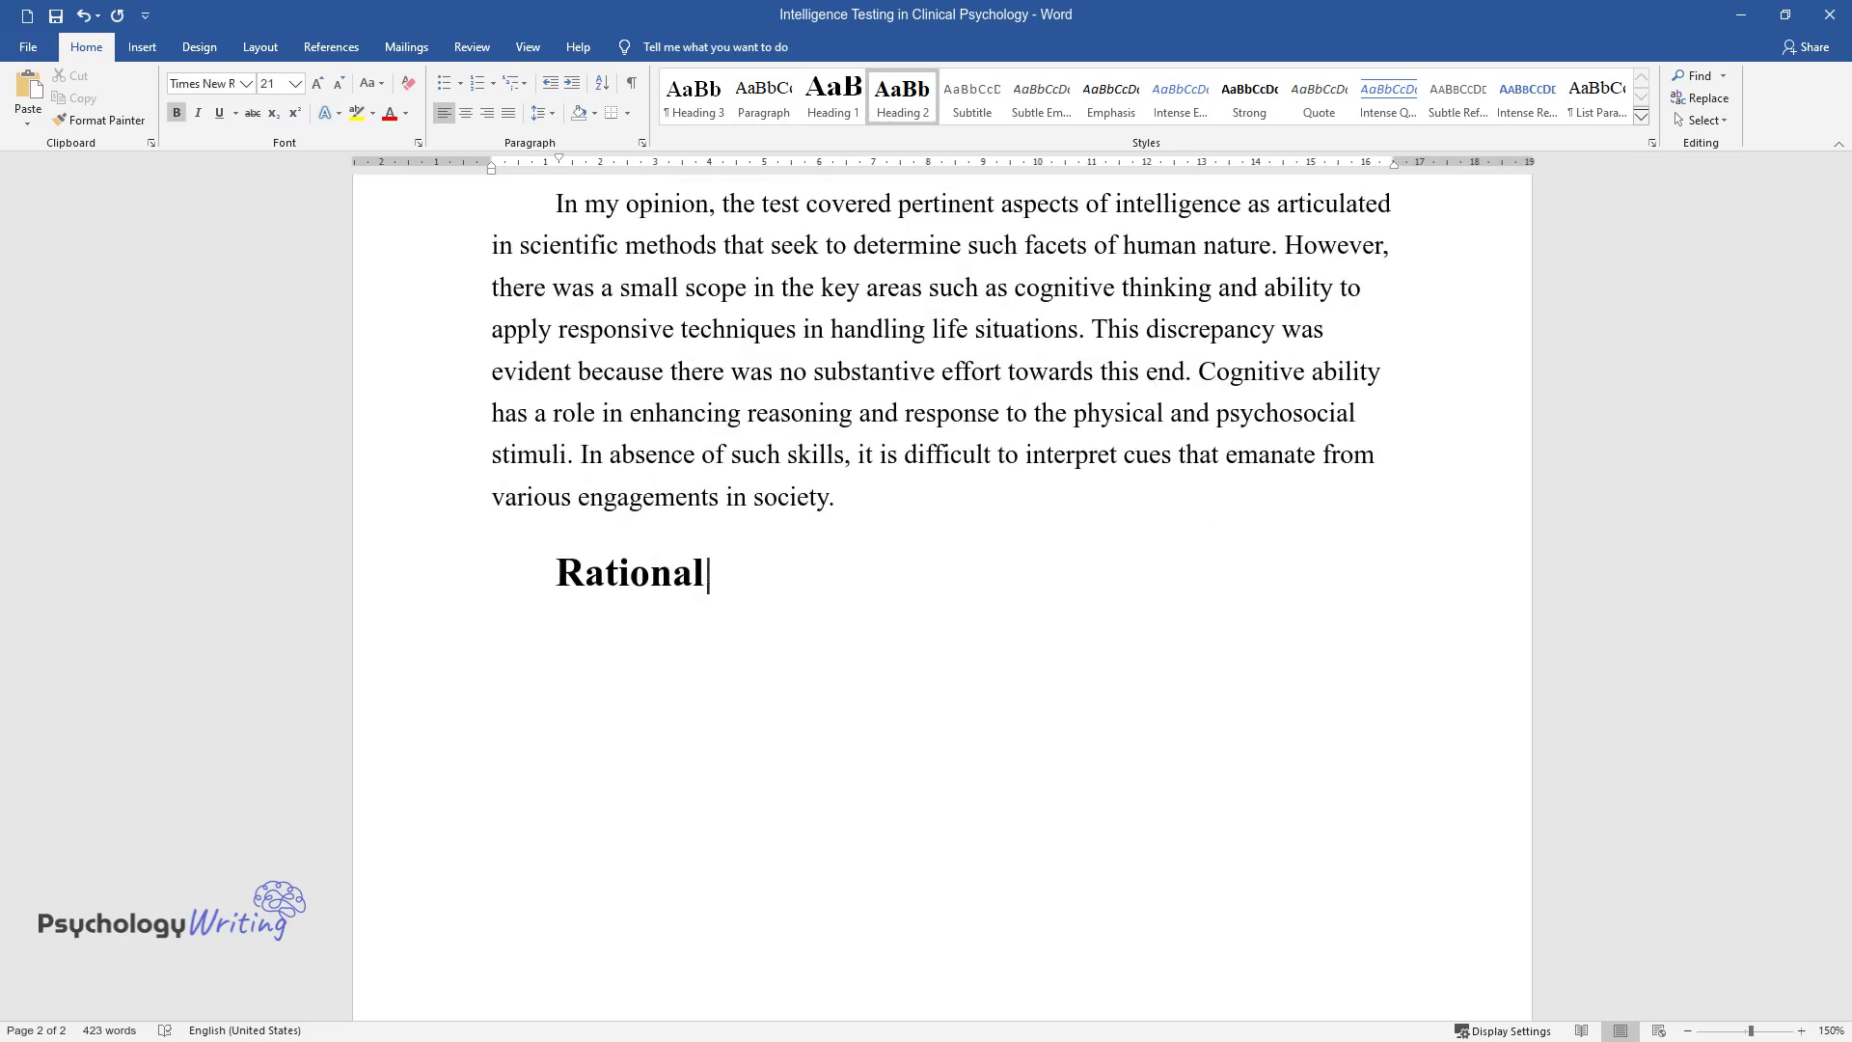
{"action": "type", "text": "e for Normative Group"}
Write the 'Rationale for Normative Group' paragraph, ending 'investigative endeavors.'
{"action": "key", "text": "Return"}
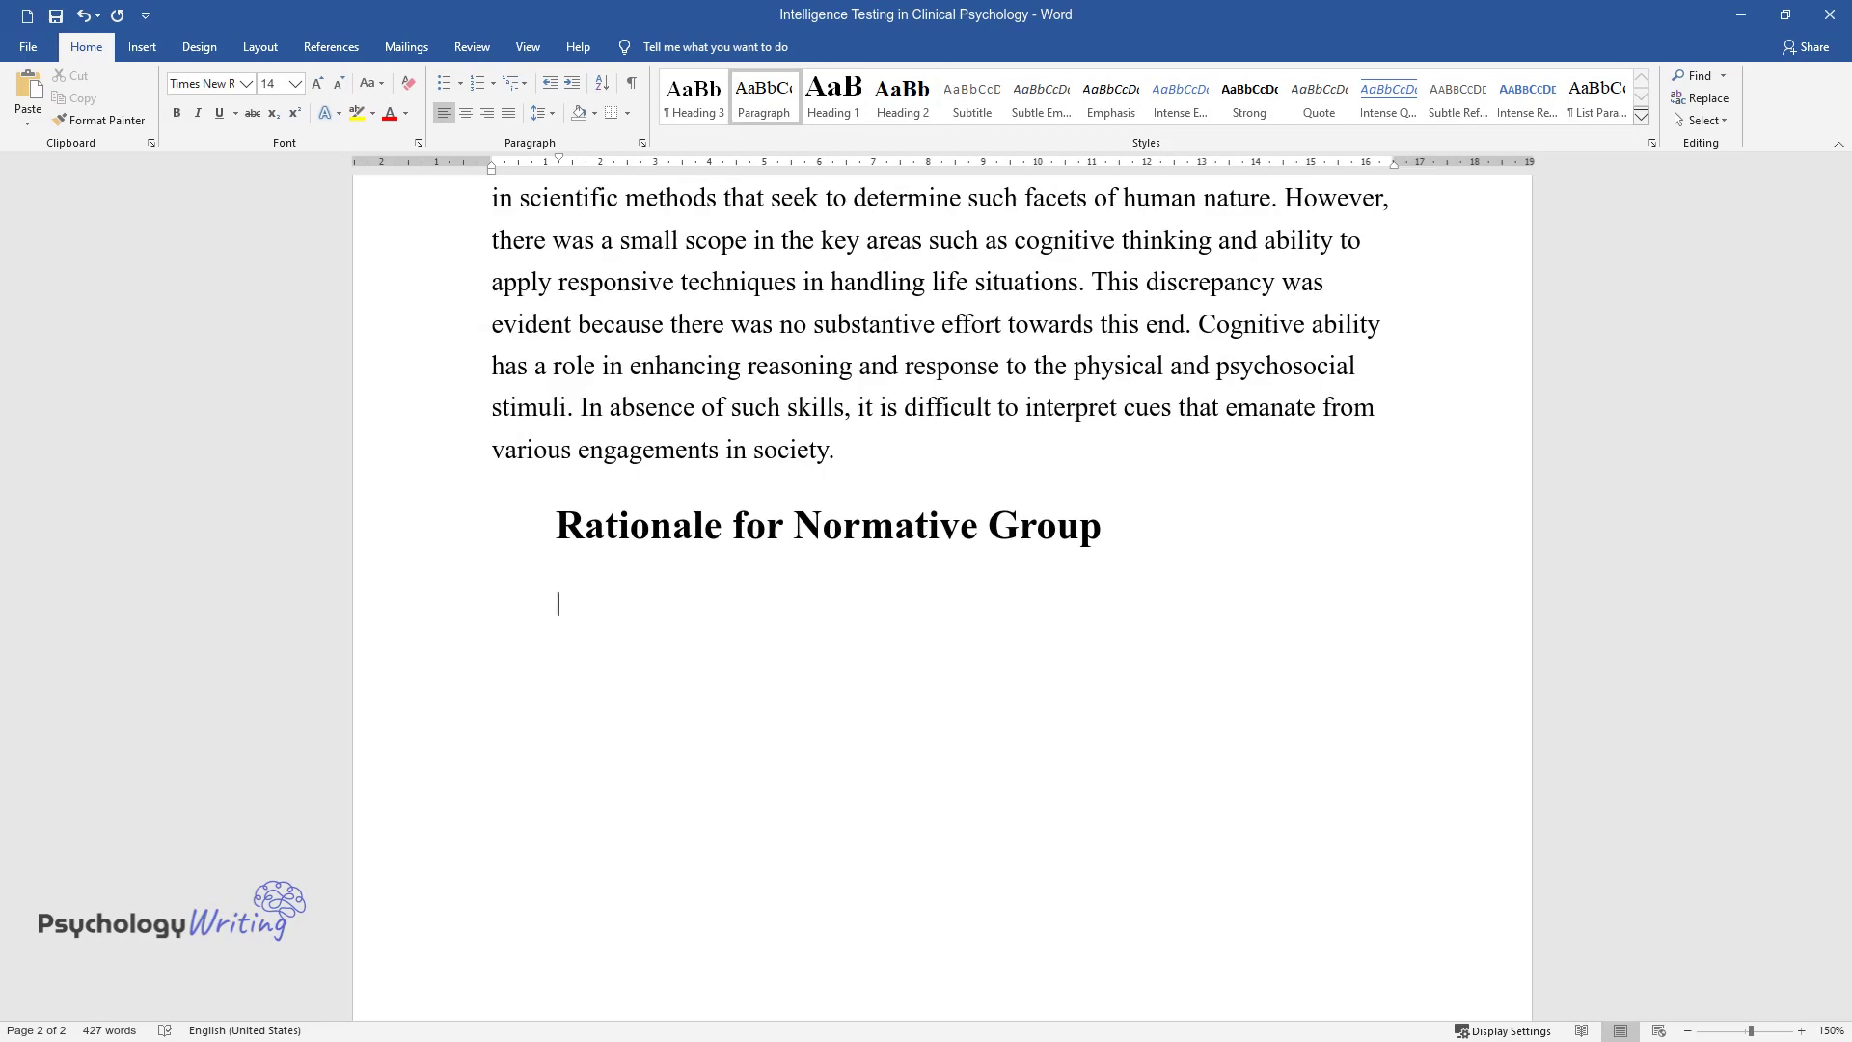
{"action": "type", "text": "Scientific research app"}
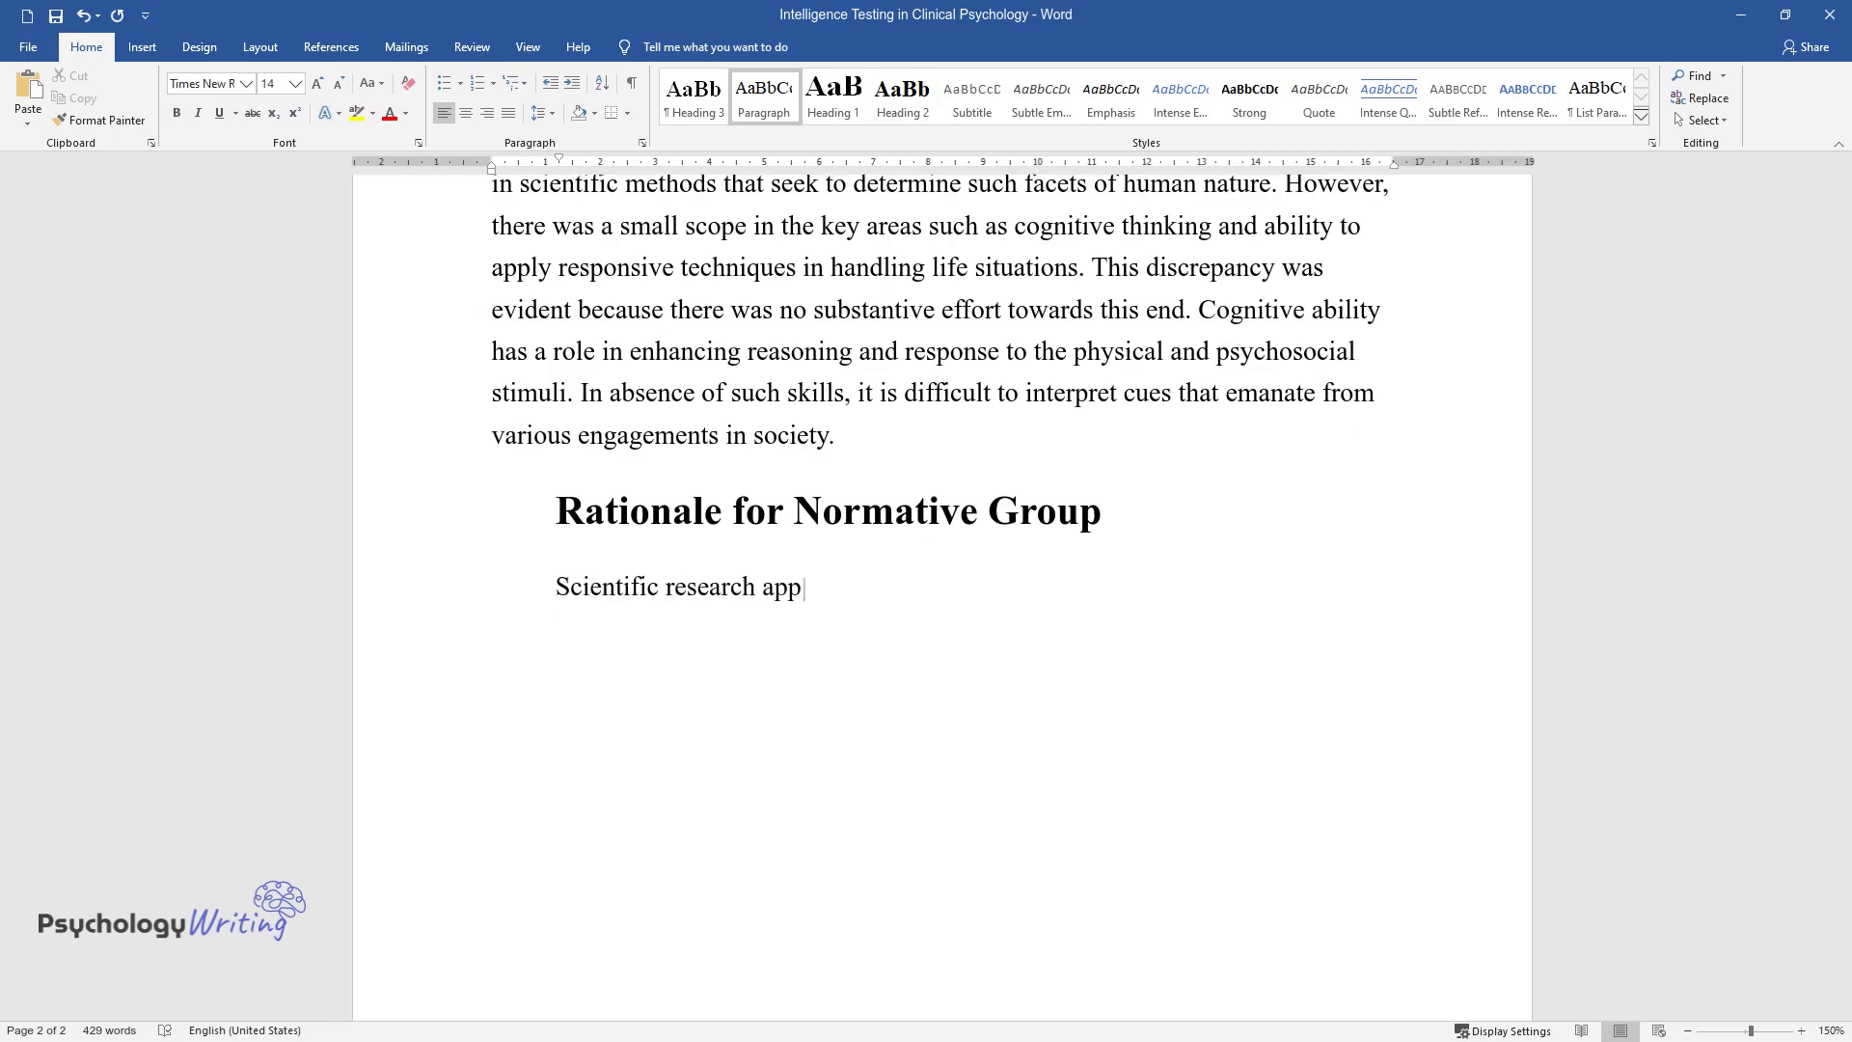
{"action": "type", "text": "cedural practice"}
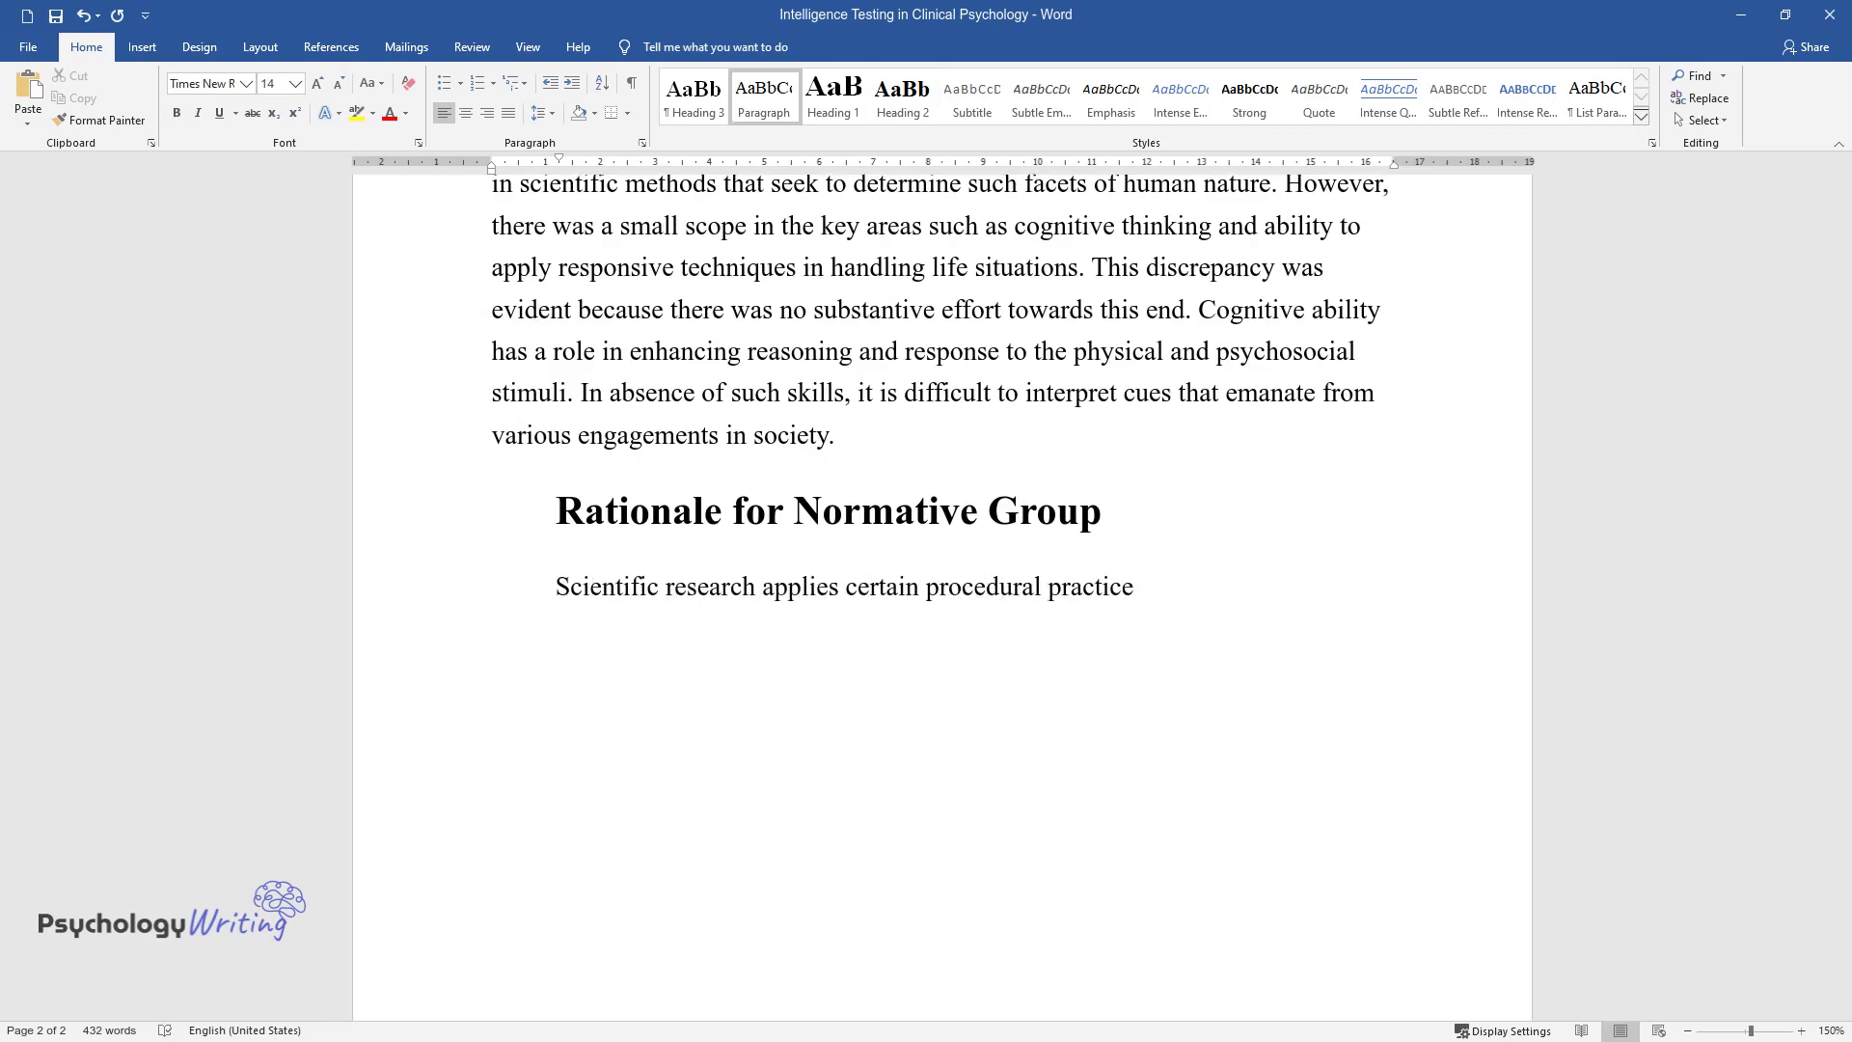
{"action": "type", "text": "s to achieve accuracy and precisio"}
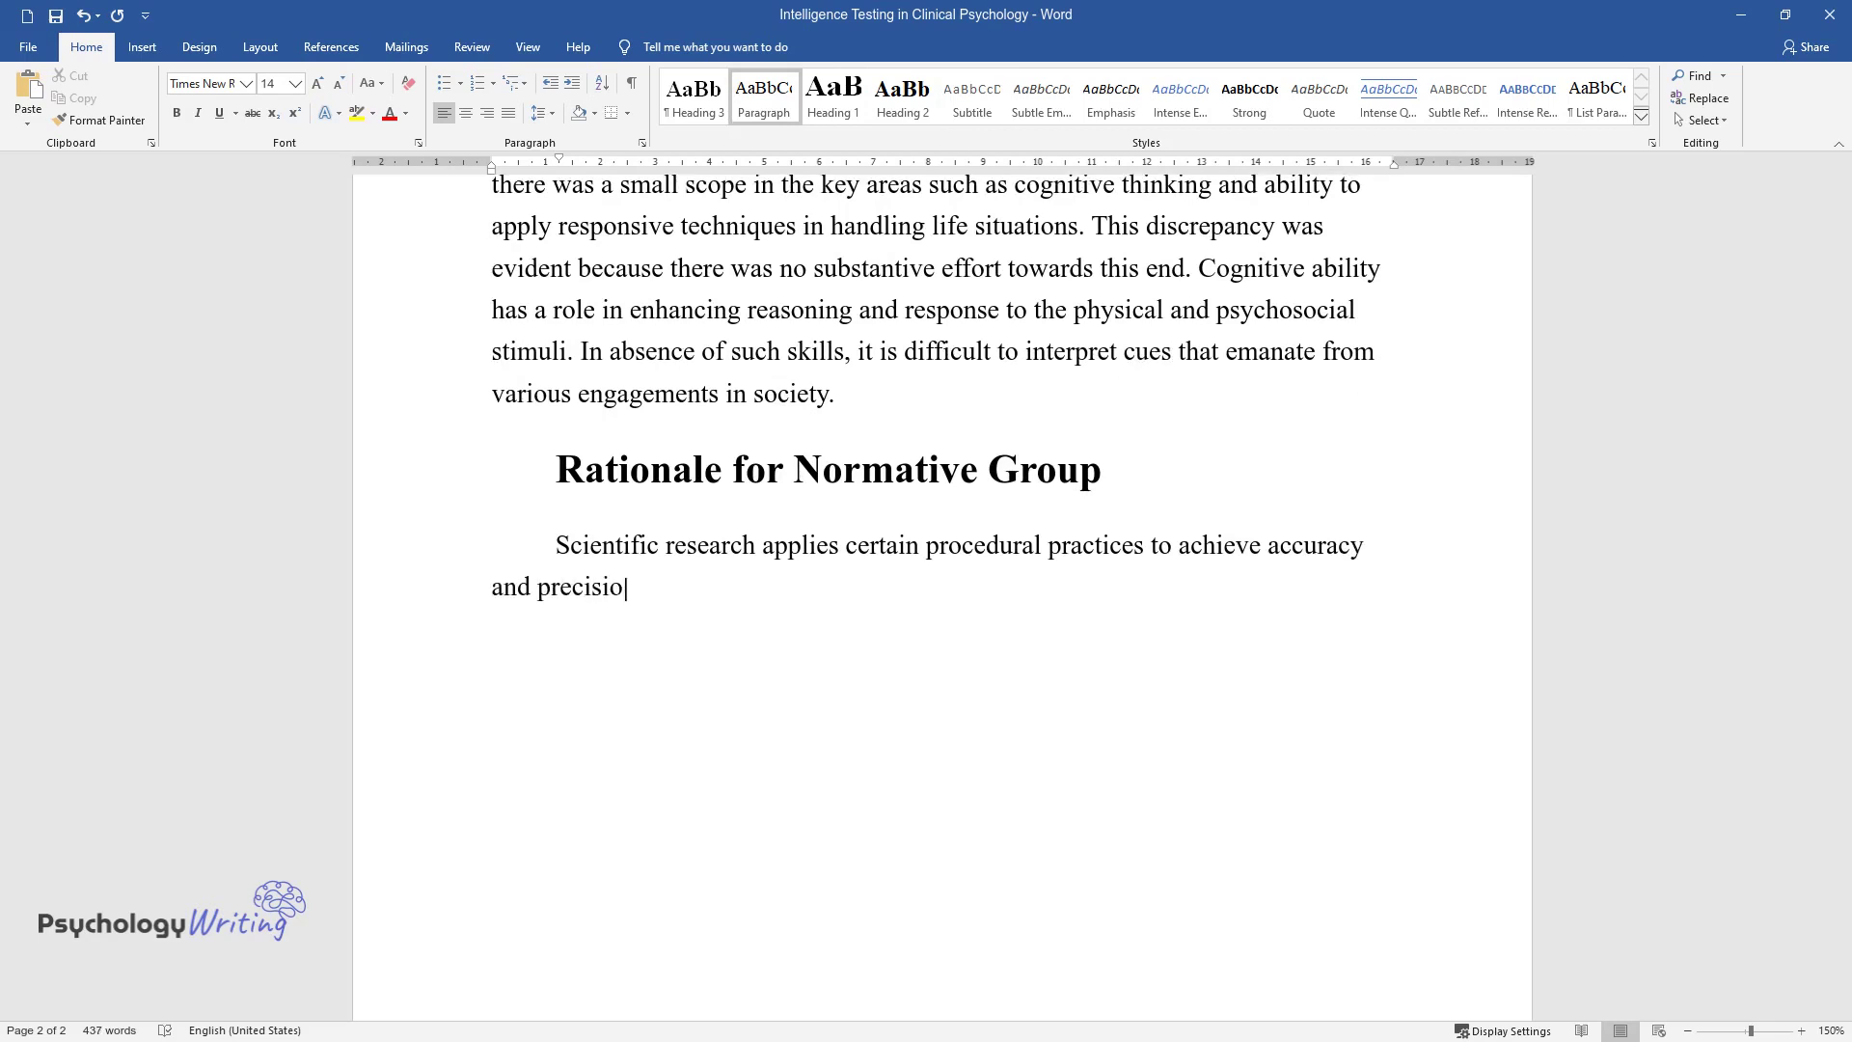
{"action": "type", "text": "n in its outcomes. Such undertak"}
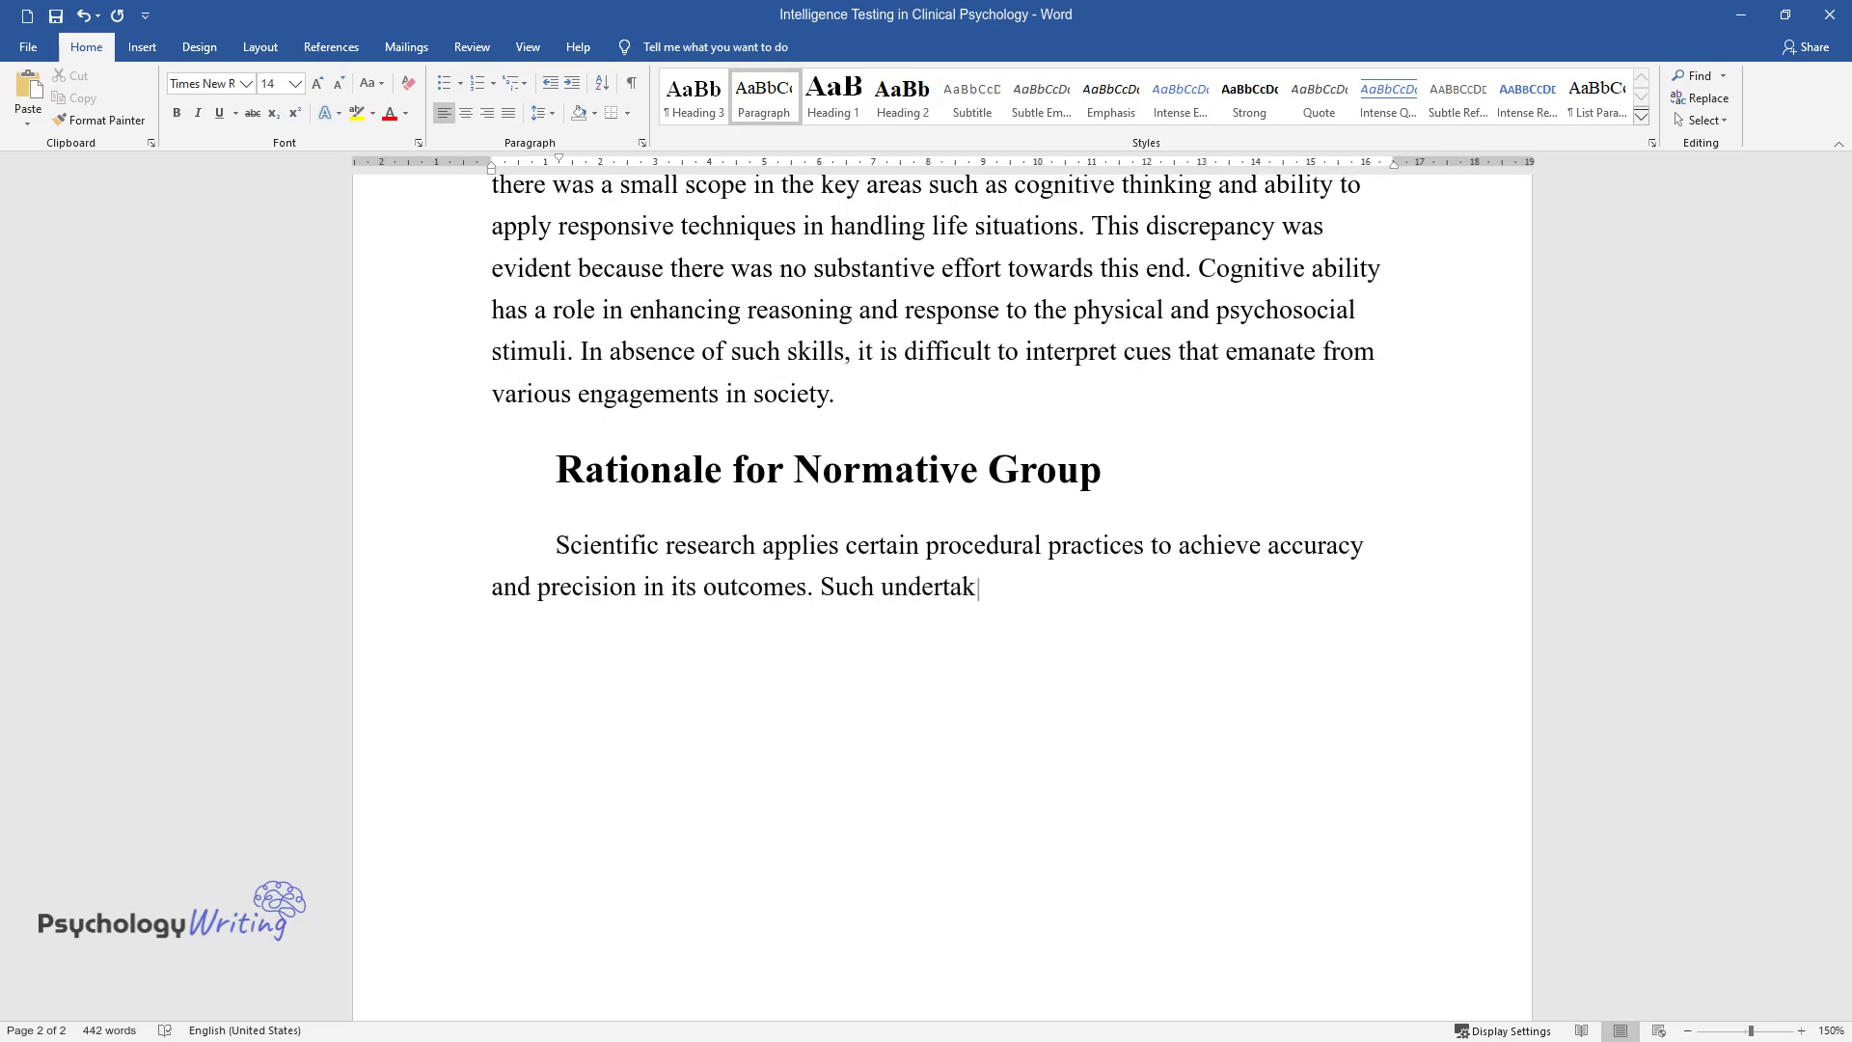
{"action": "type", "text": "ings provide a threshold of probi"}
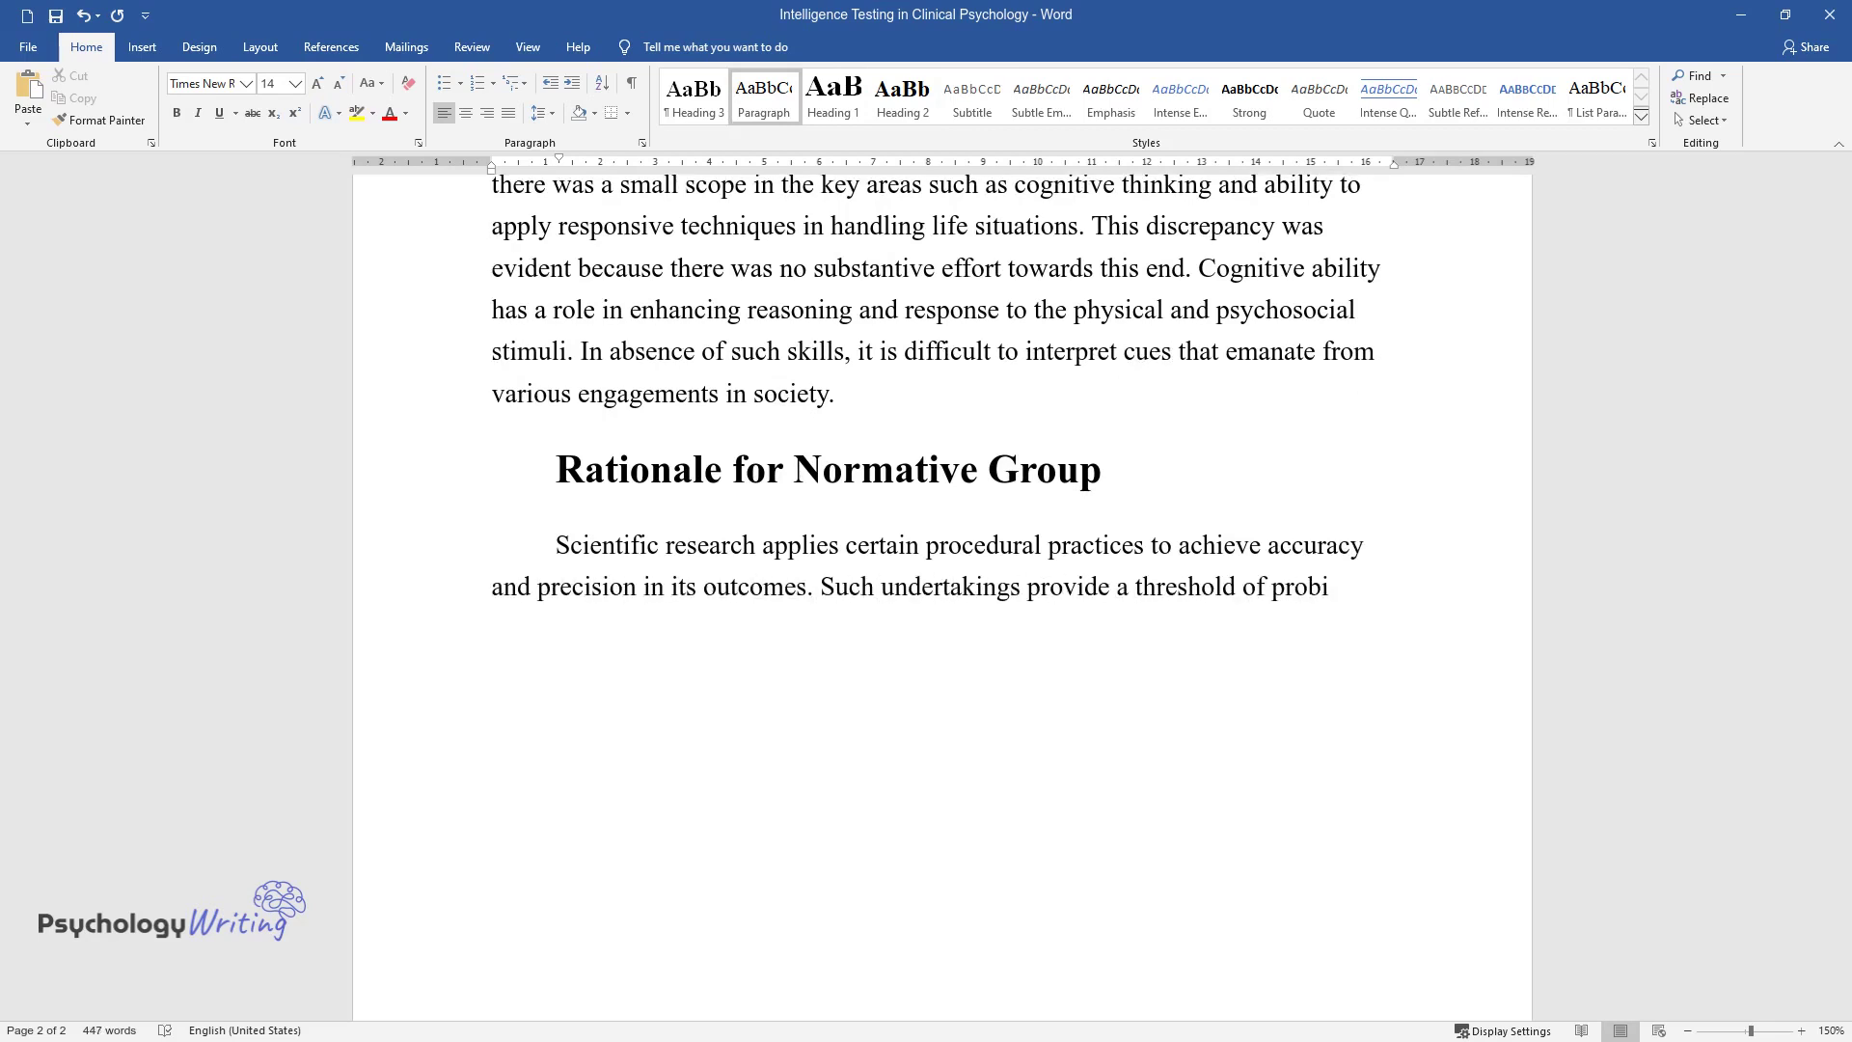
{"action": "type", "text": "ty and relevance in rese"}
{"action": "type", "text": "arch cont"}
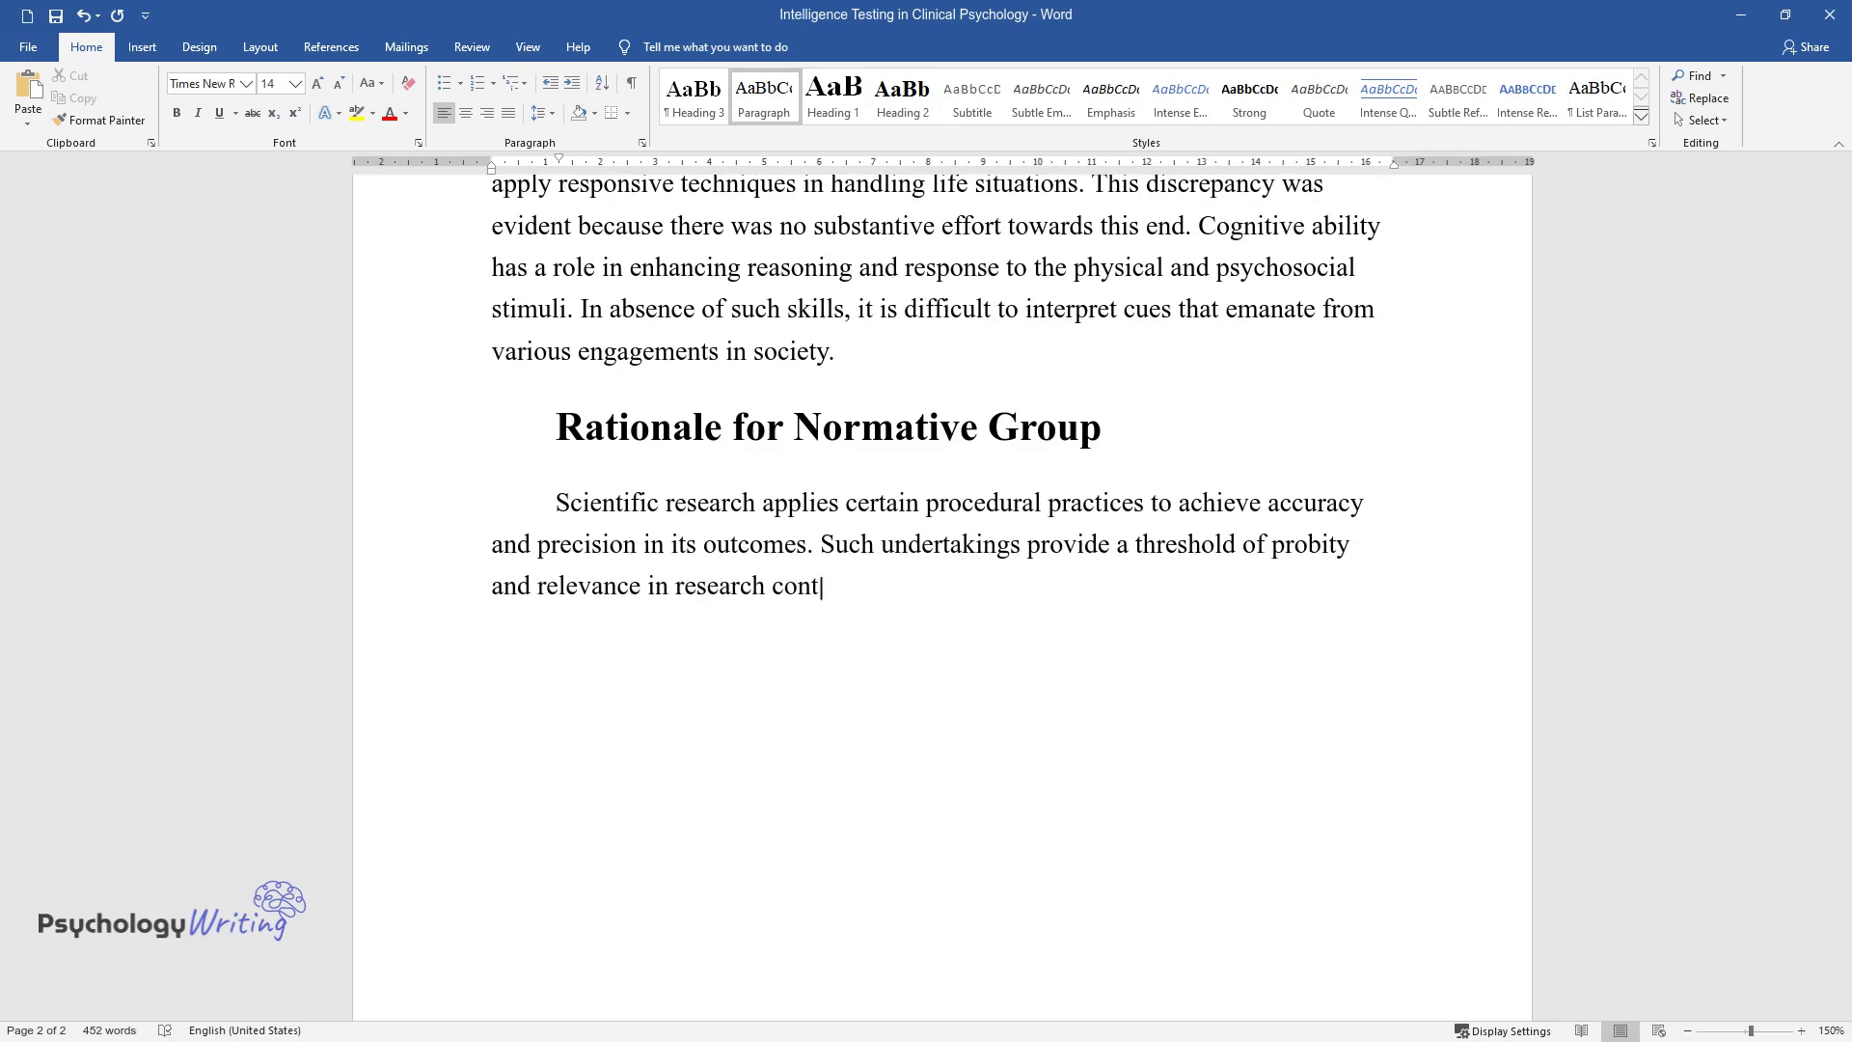
{"action": "type", "text": "exts. Use of normative groups is "}
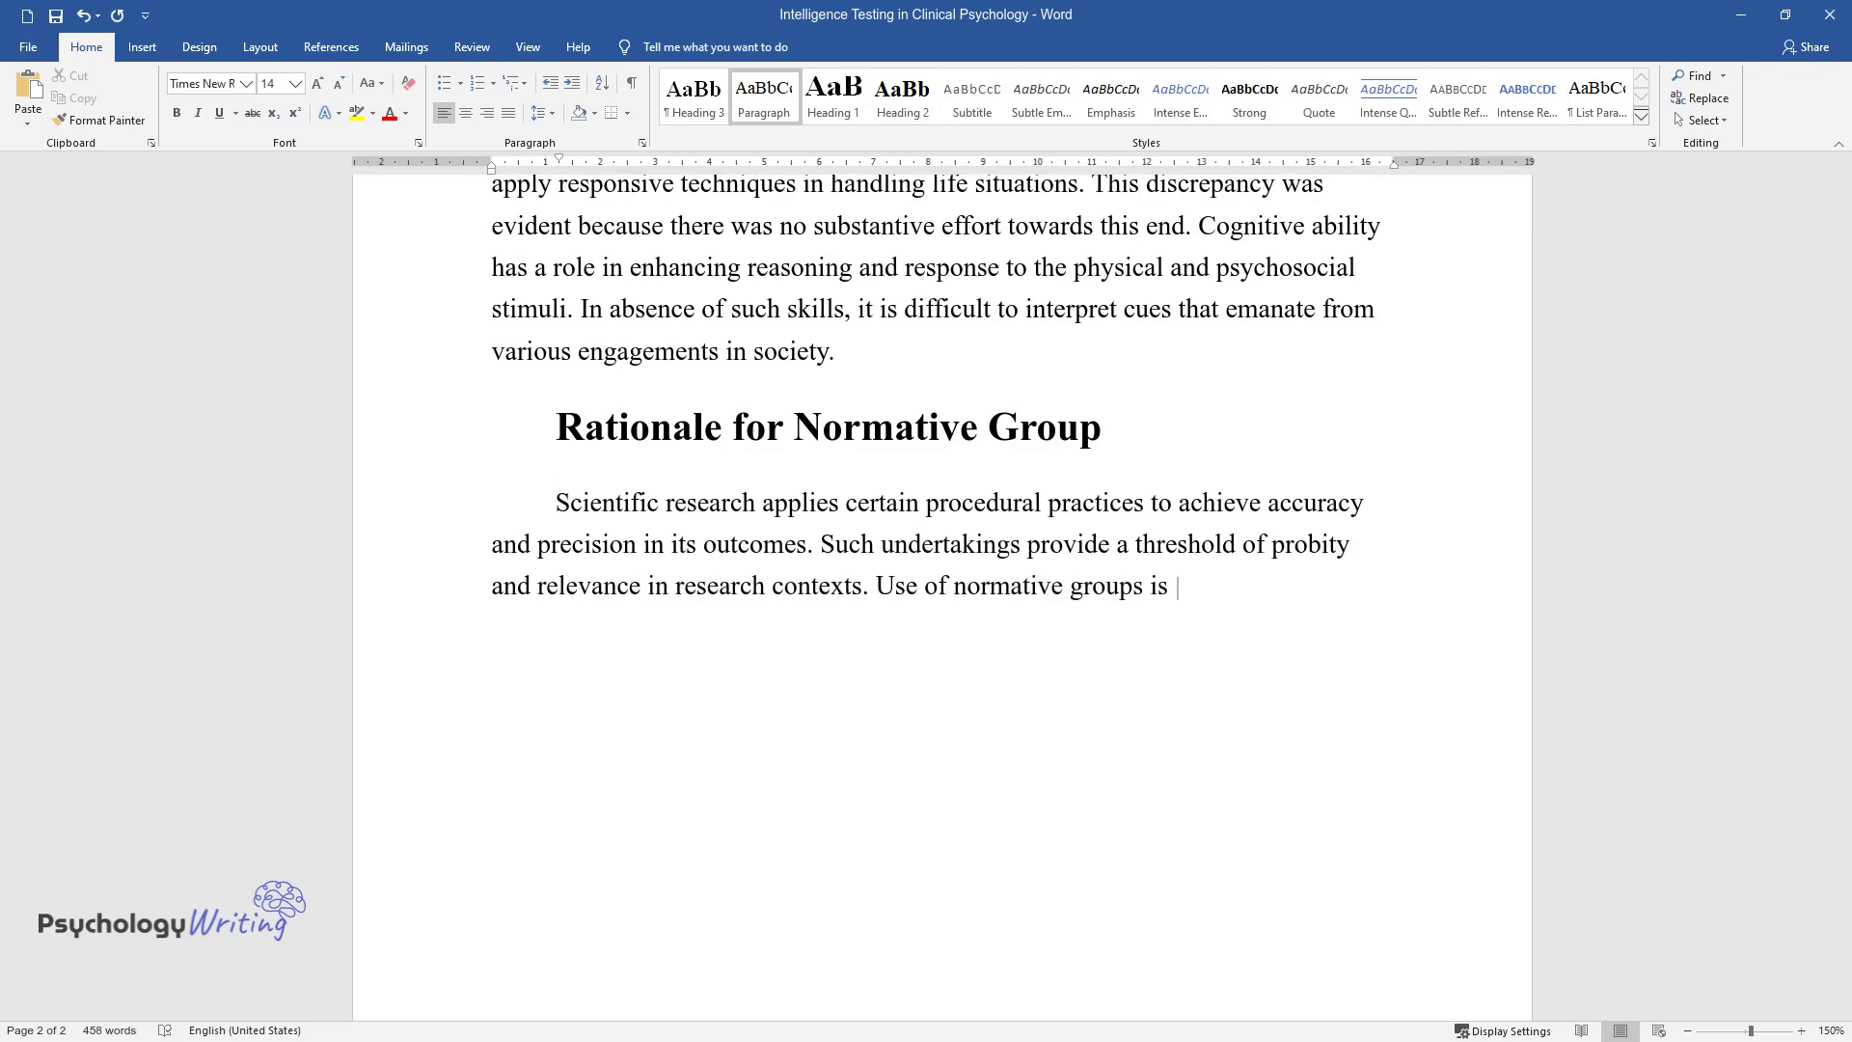
{"action": "type", "text": "an example of"}
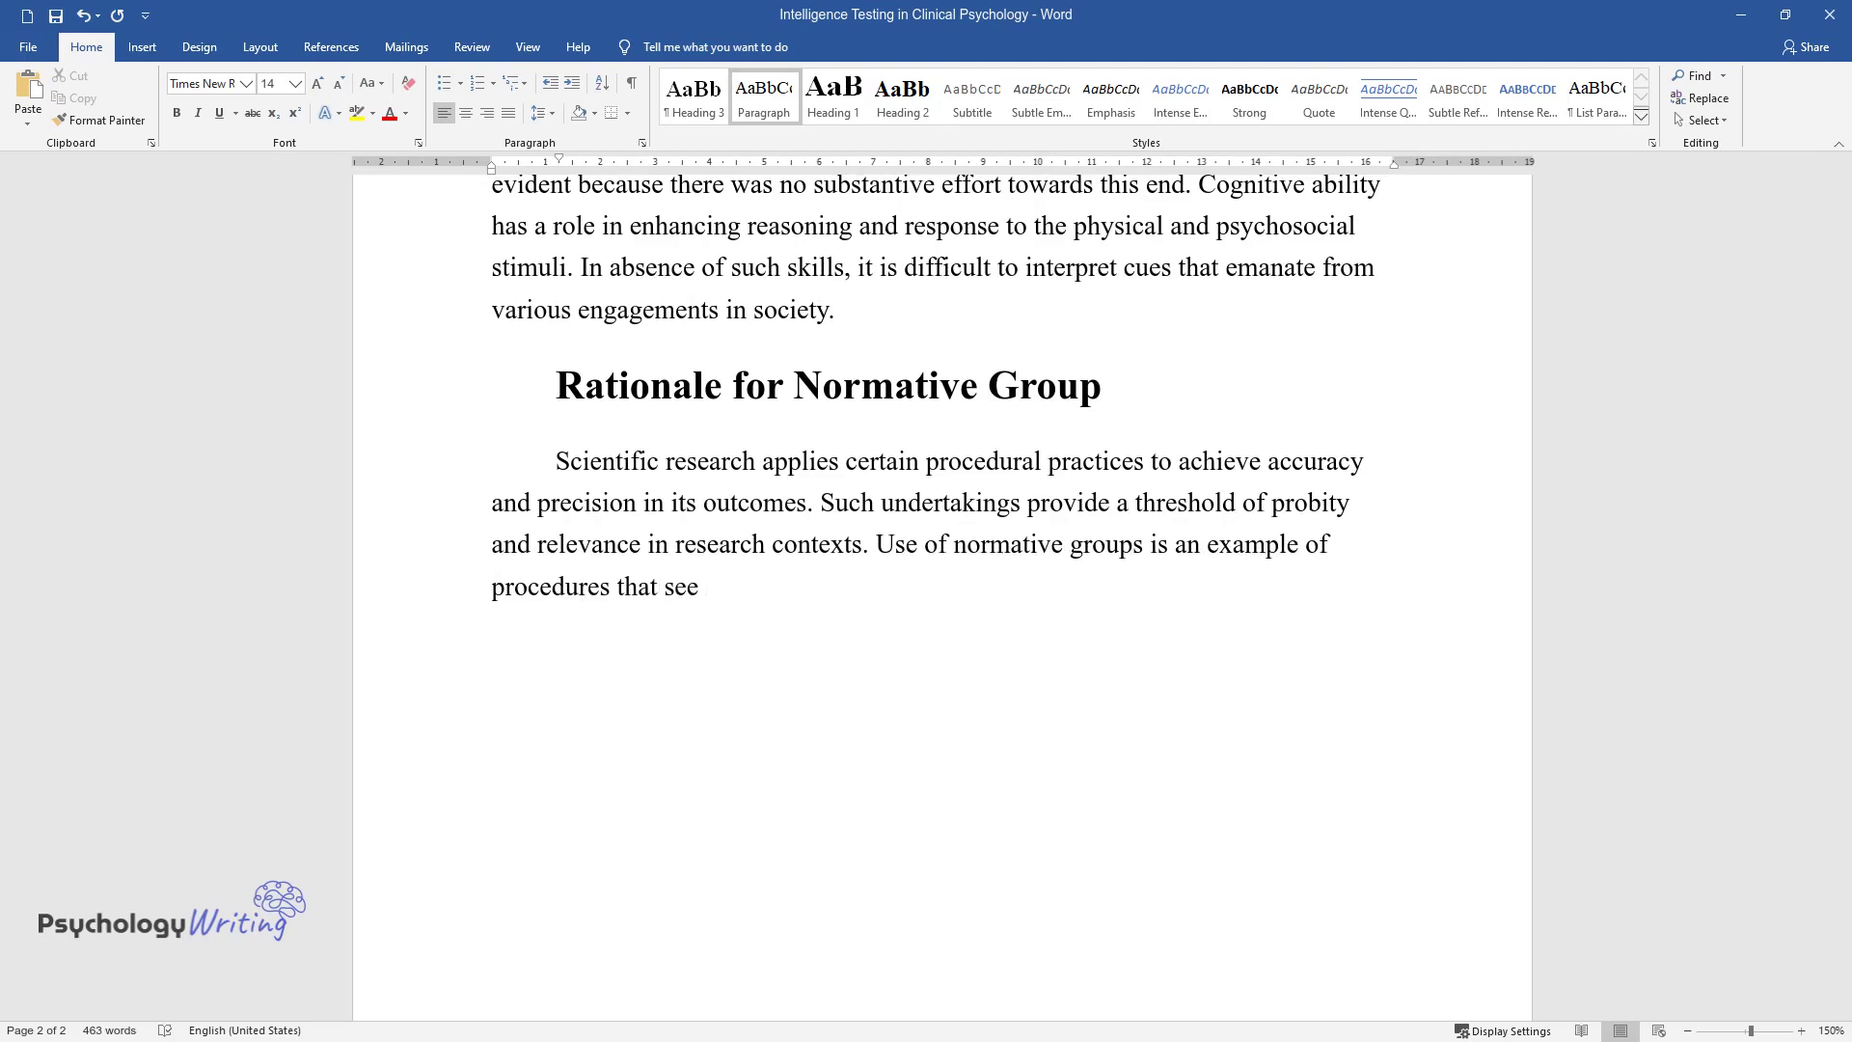
{"action": "type", "text": " procedures that seek to rationalize research outcom"}
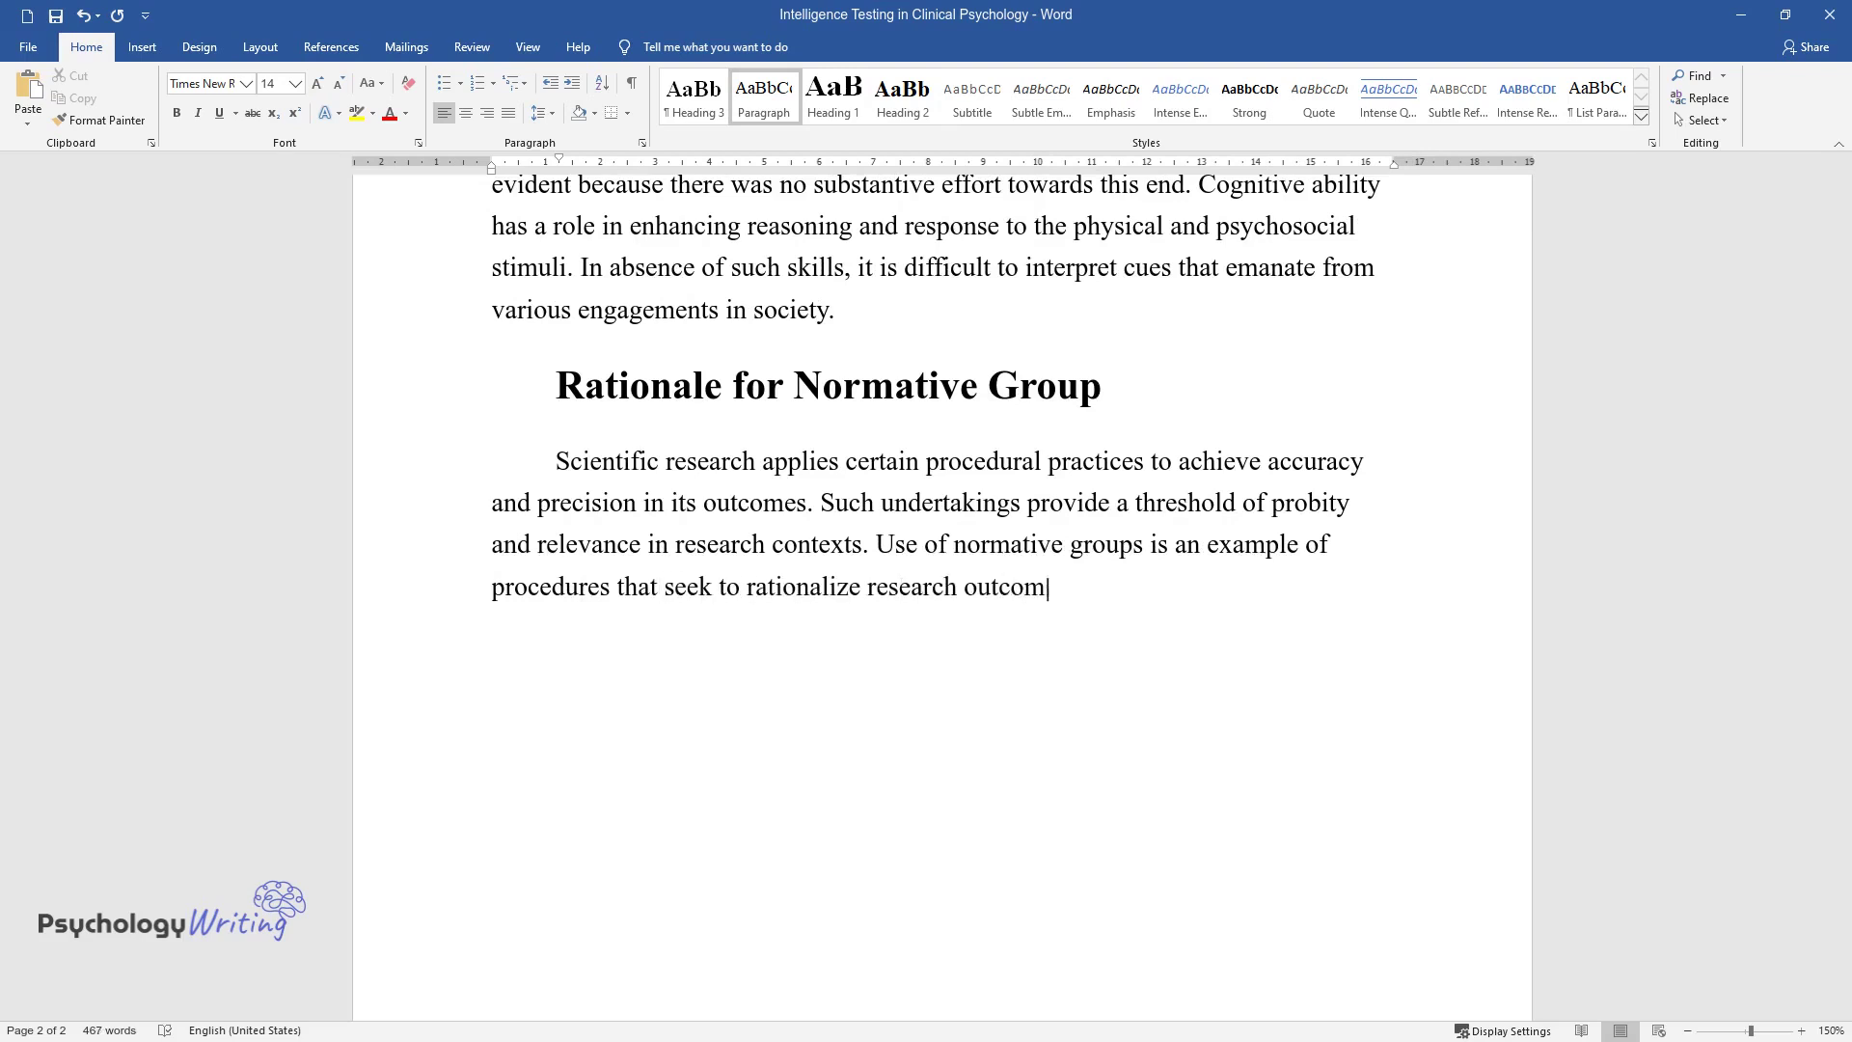
{"action": "type", "text": "es and give room for consistency."}
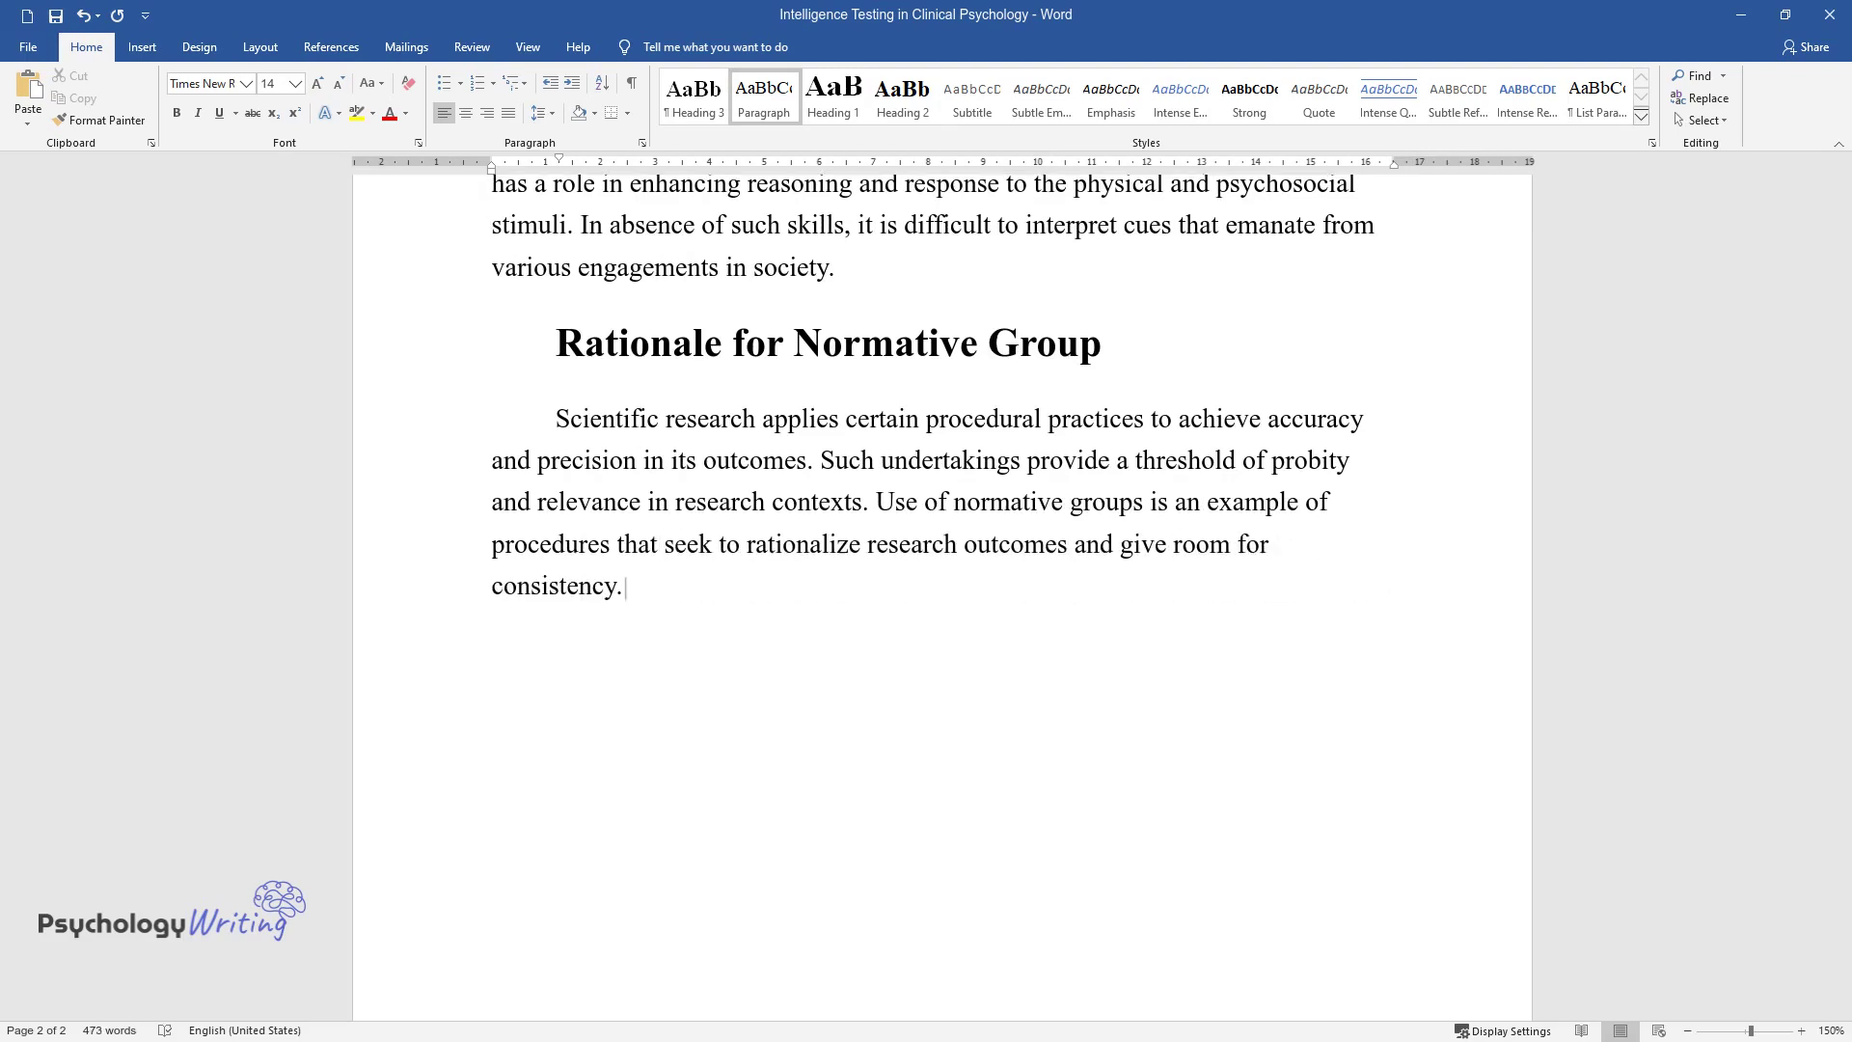
{"action": "type", "text": " By comparing my results with a n"}
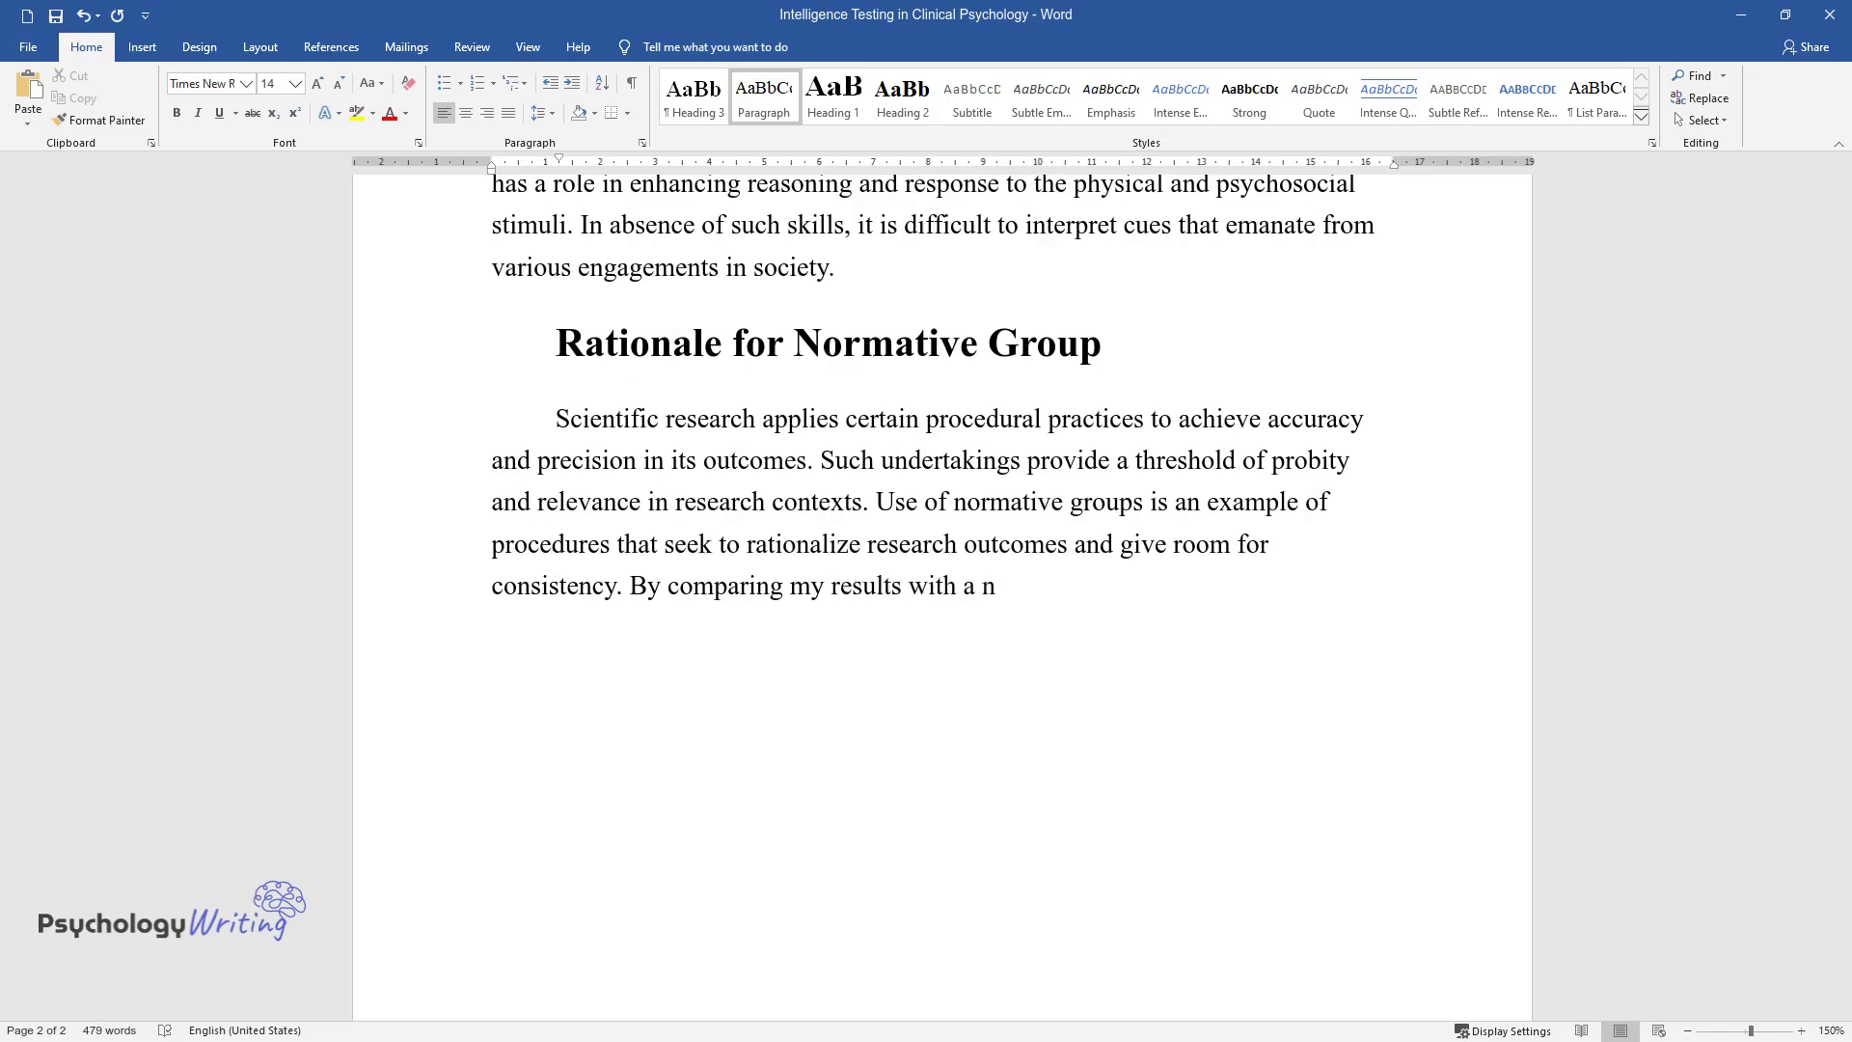
{"action": "type", "text": "ormative group, the test attained"}
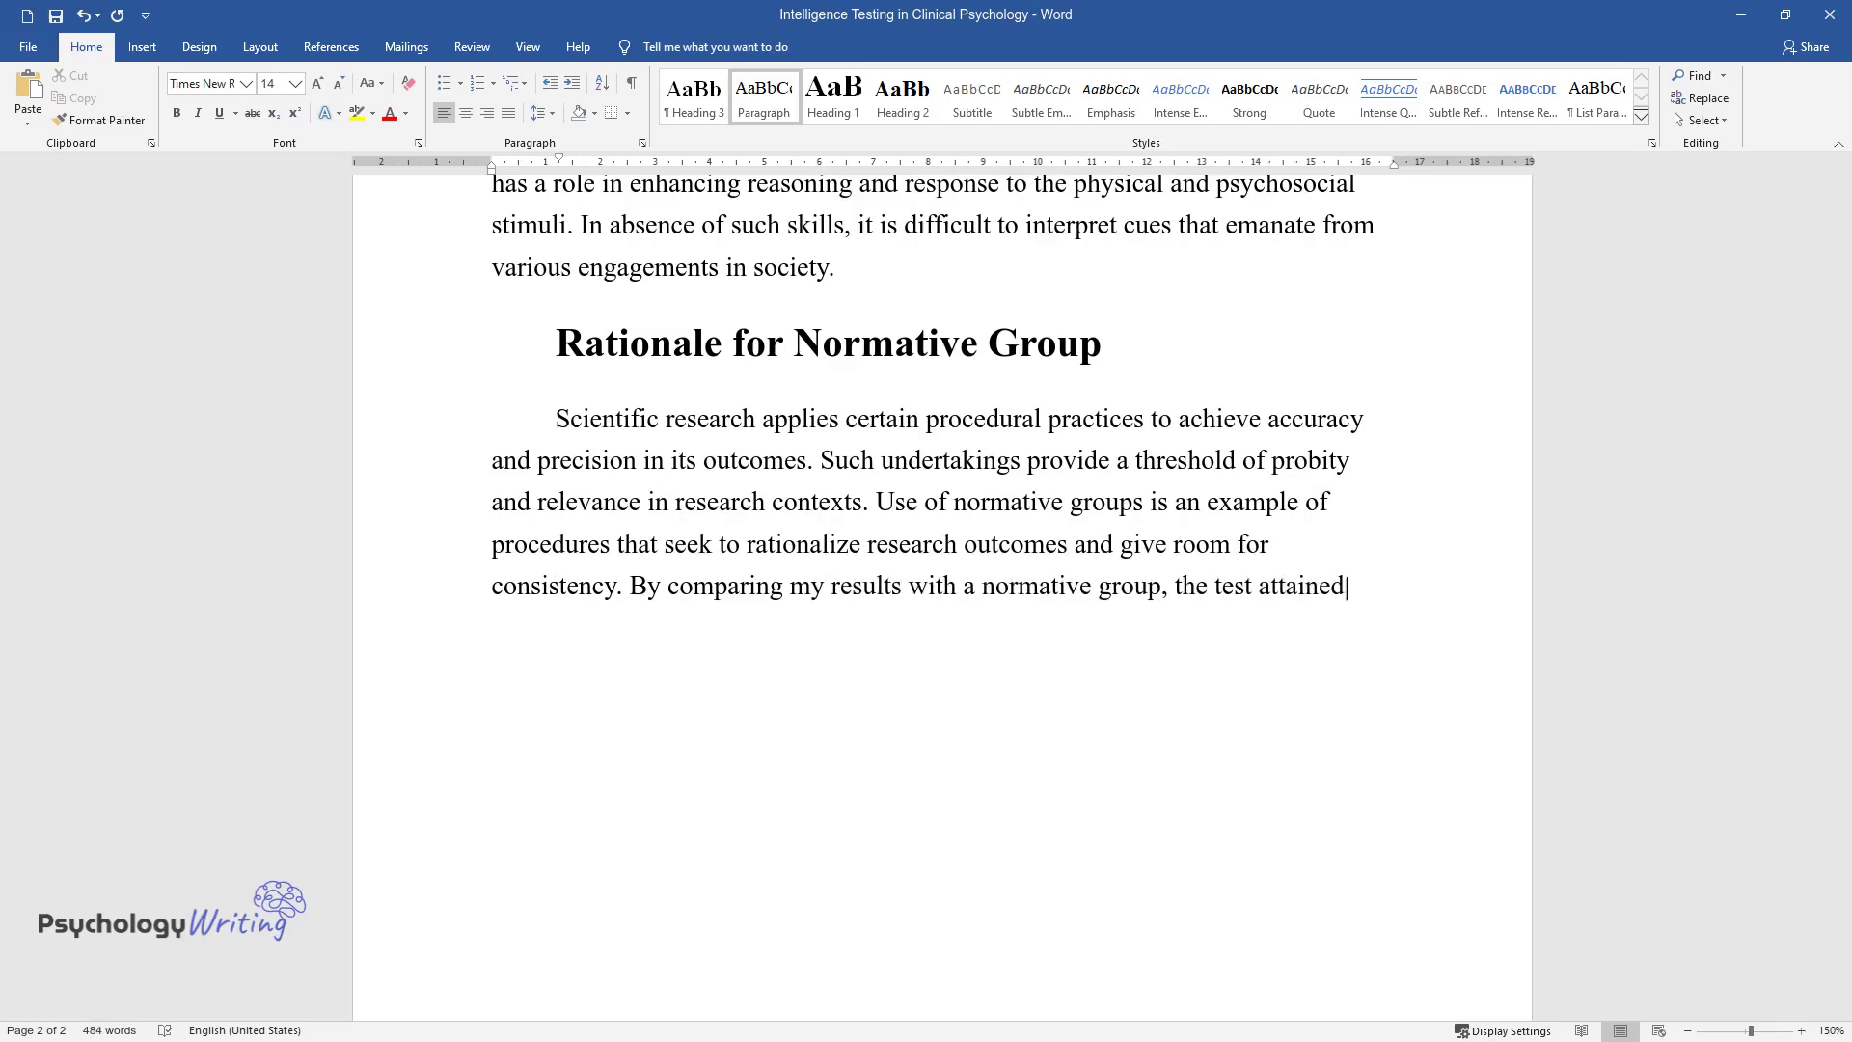
{"action": "type", "text": " parametrical relevance and justi"}
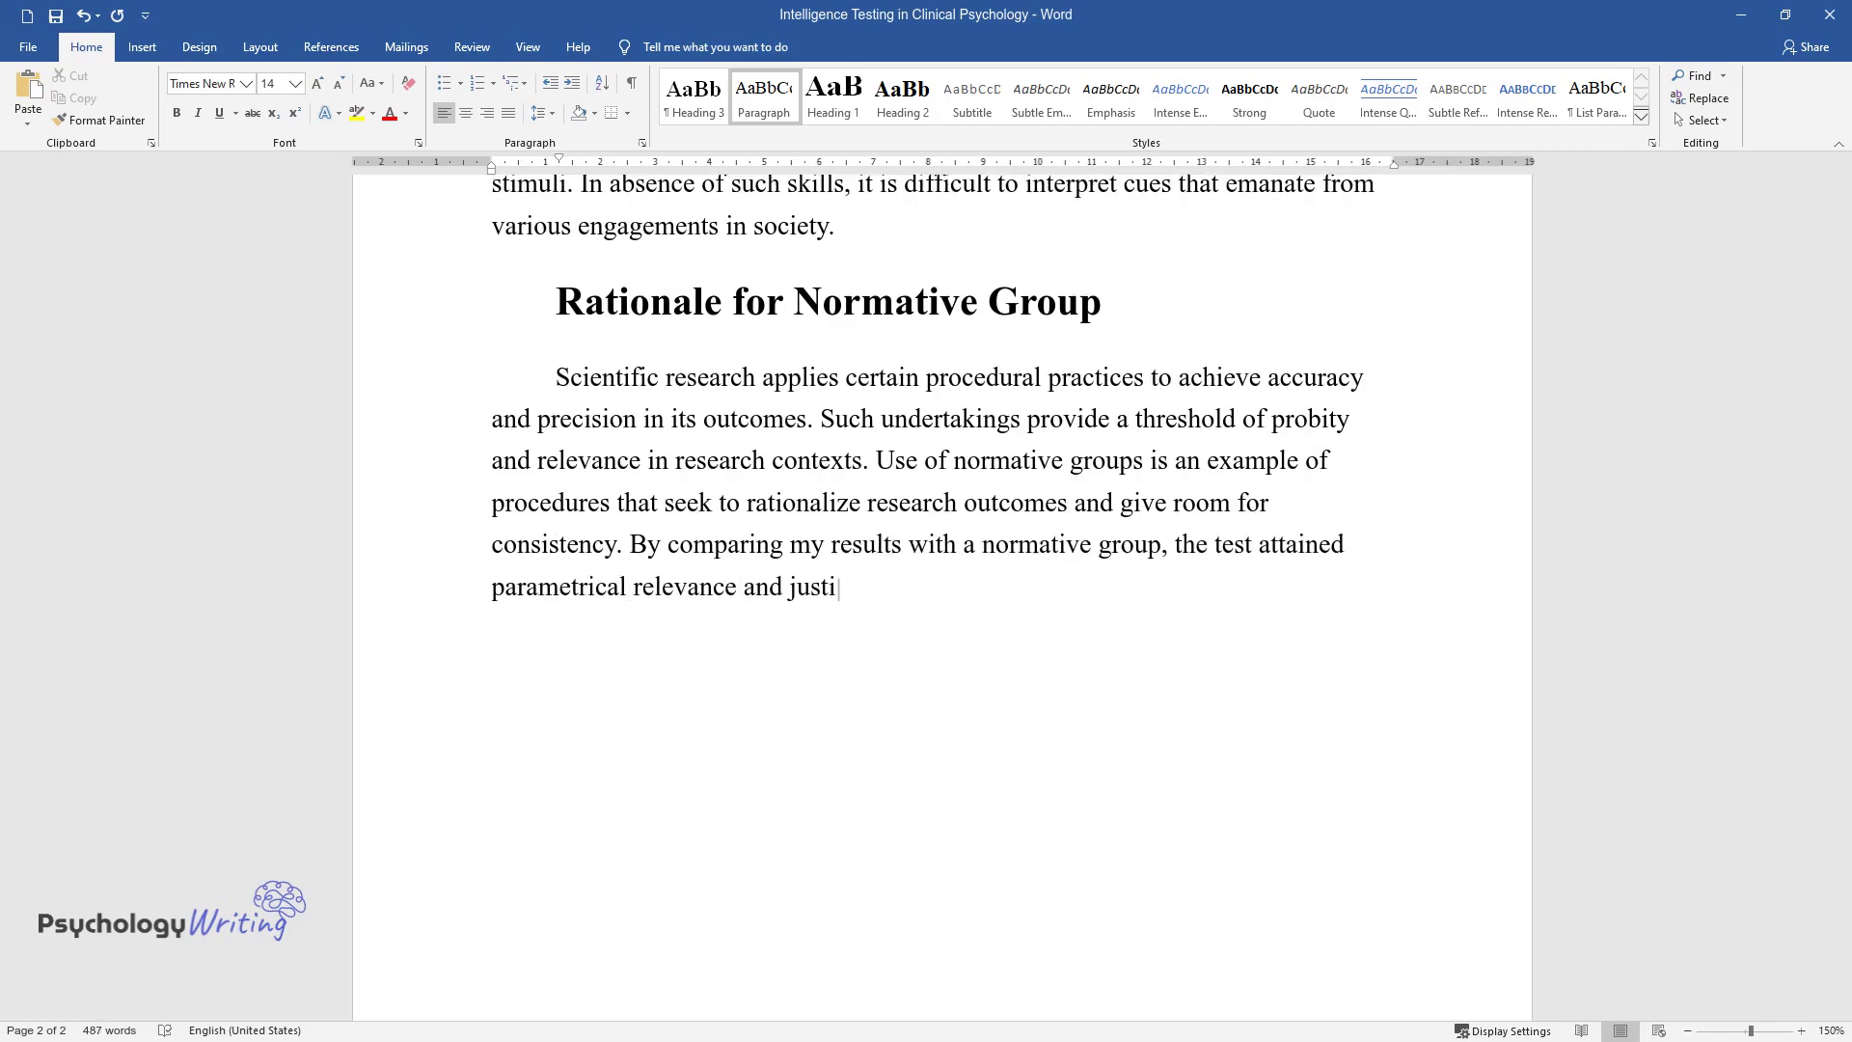
{"action": "type", "text": "fication. This is an important f"}
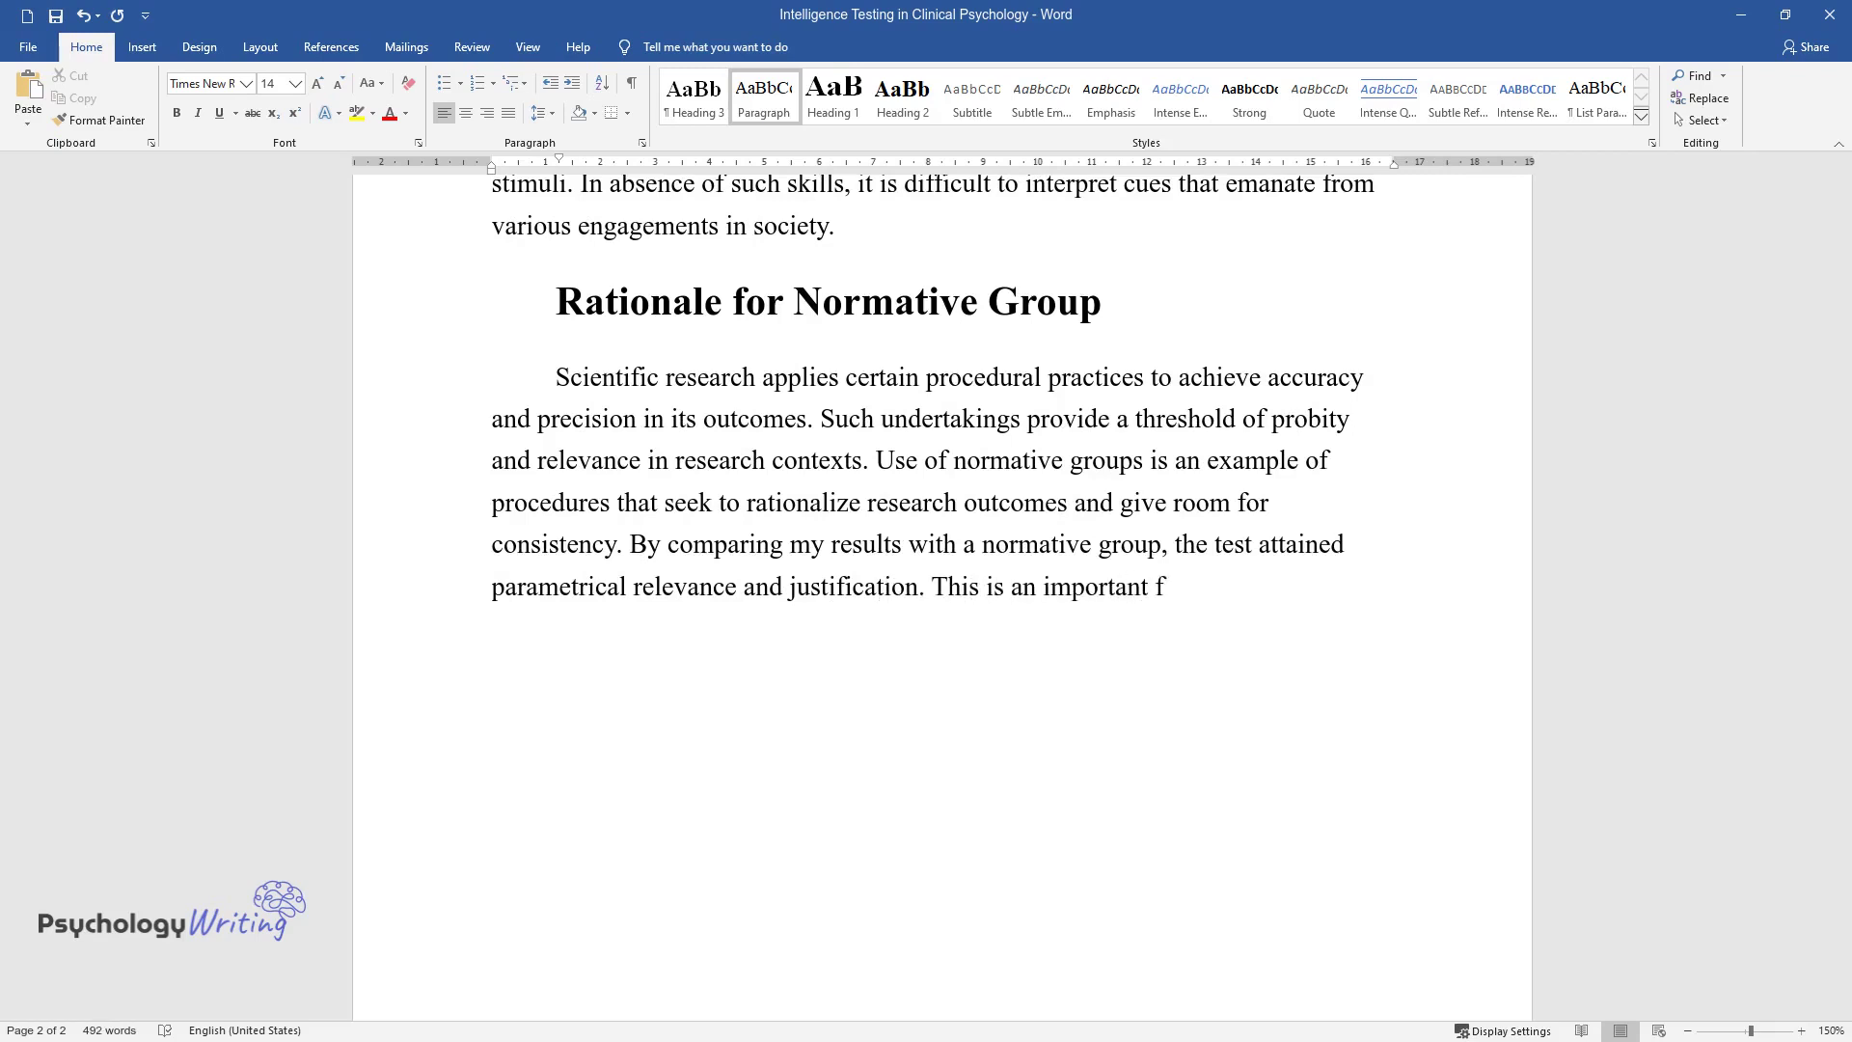
{"action": "type", "text": "acet of scientific research and o"}
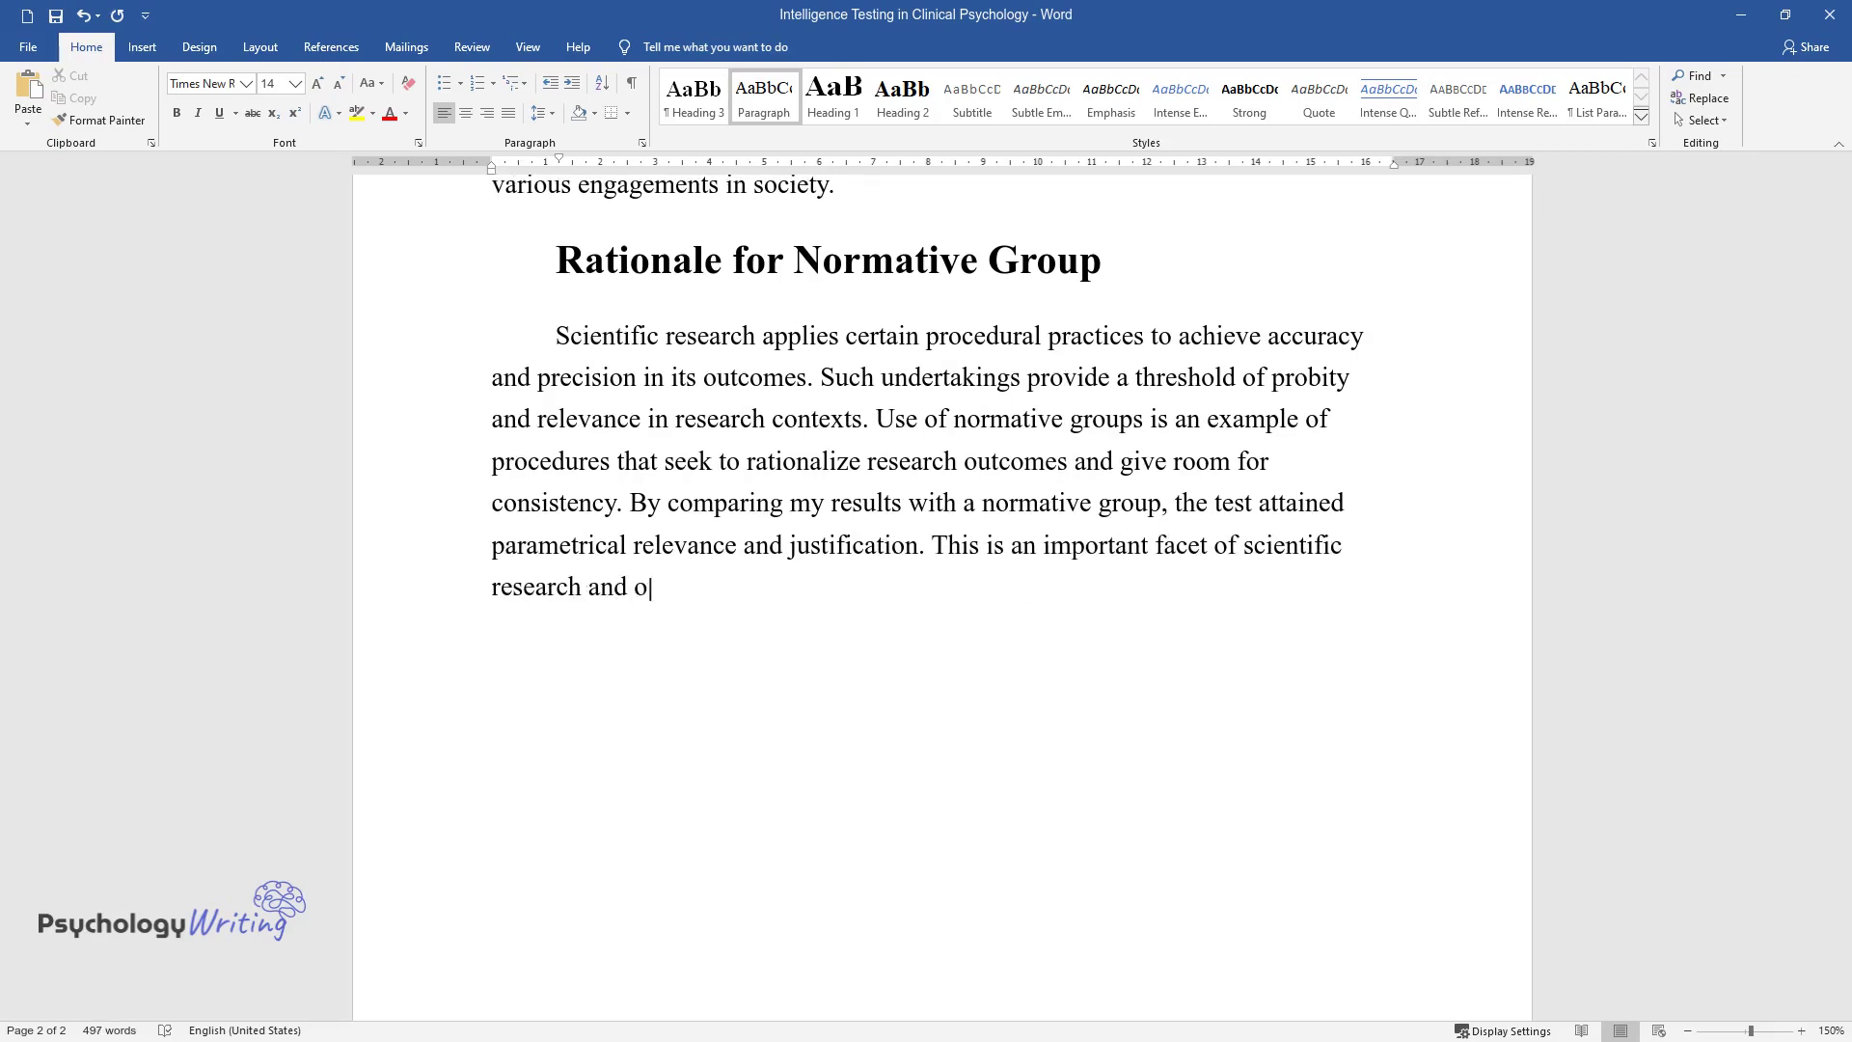
{"action": "type", "text": "ther forms of investigative endea"}
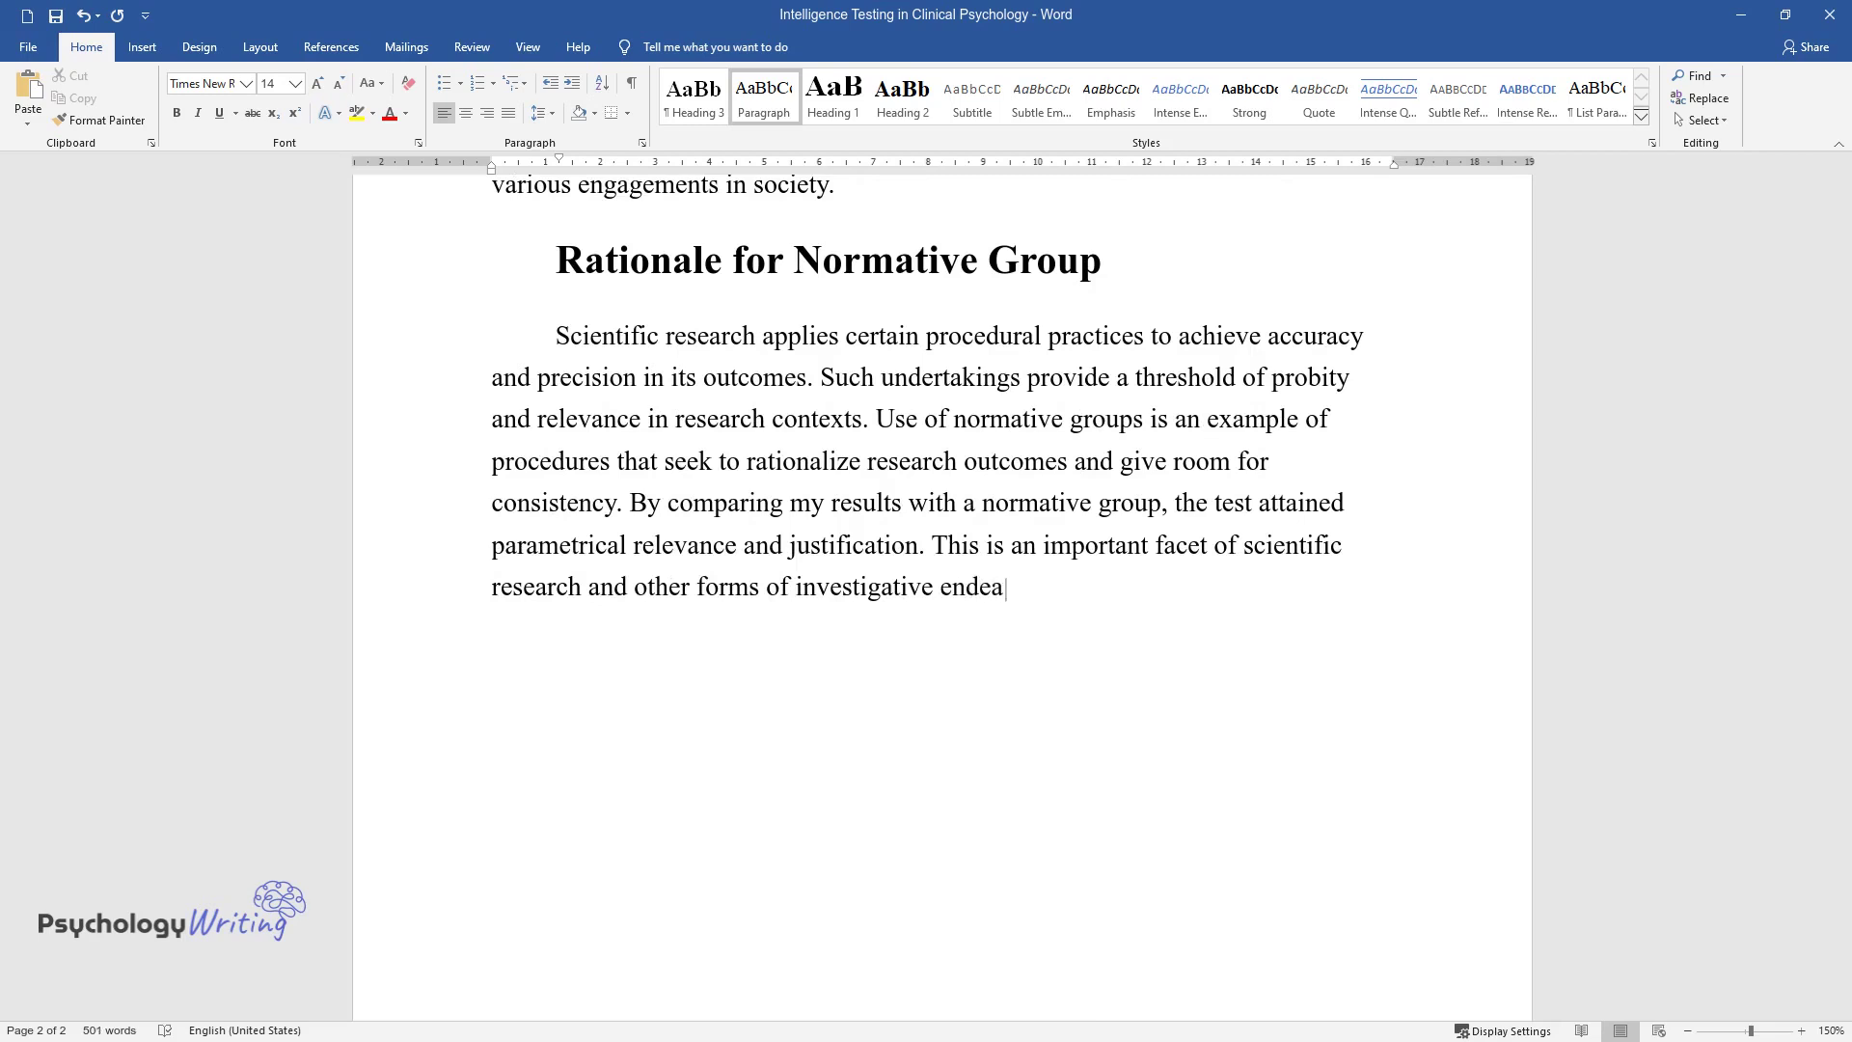
{"action": "type", "text": "vors."}
{"action": "key", "text": "Return"}
{"action": "type", "text": "Concl"}
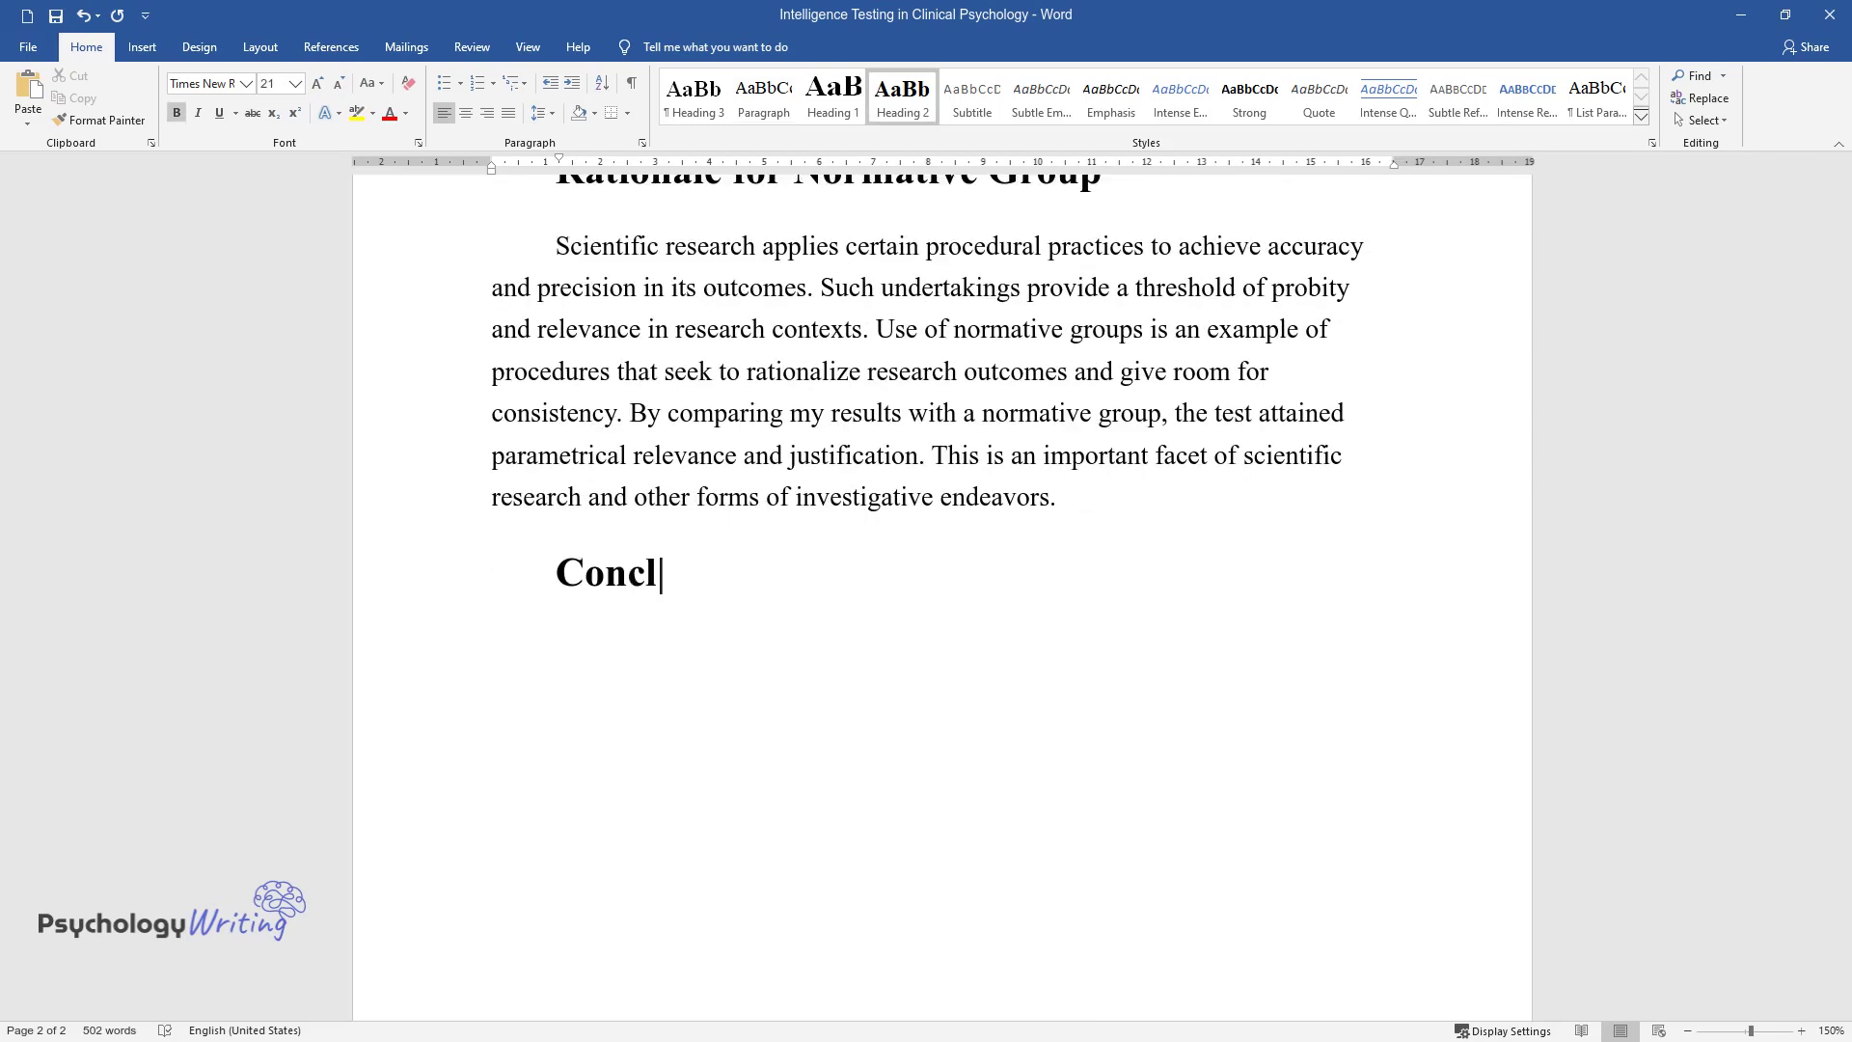
{"action": "type", "text": "usion"}
Finish the 'Conclusion' heading and begin its paragraph on intelligence and success
{"action": "key", "text": "Return"}
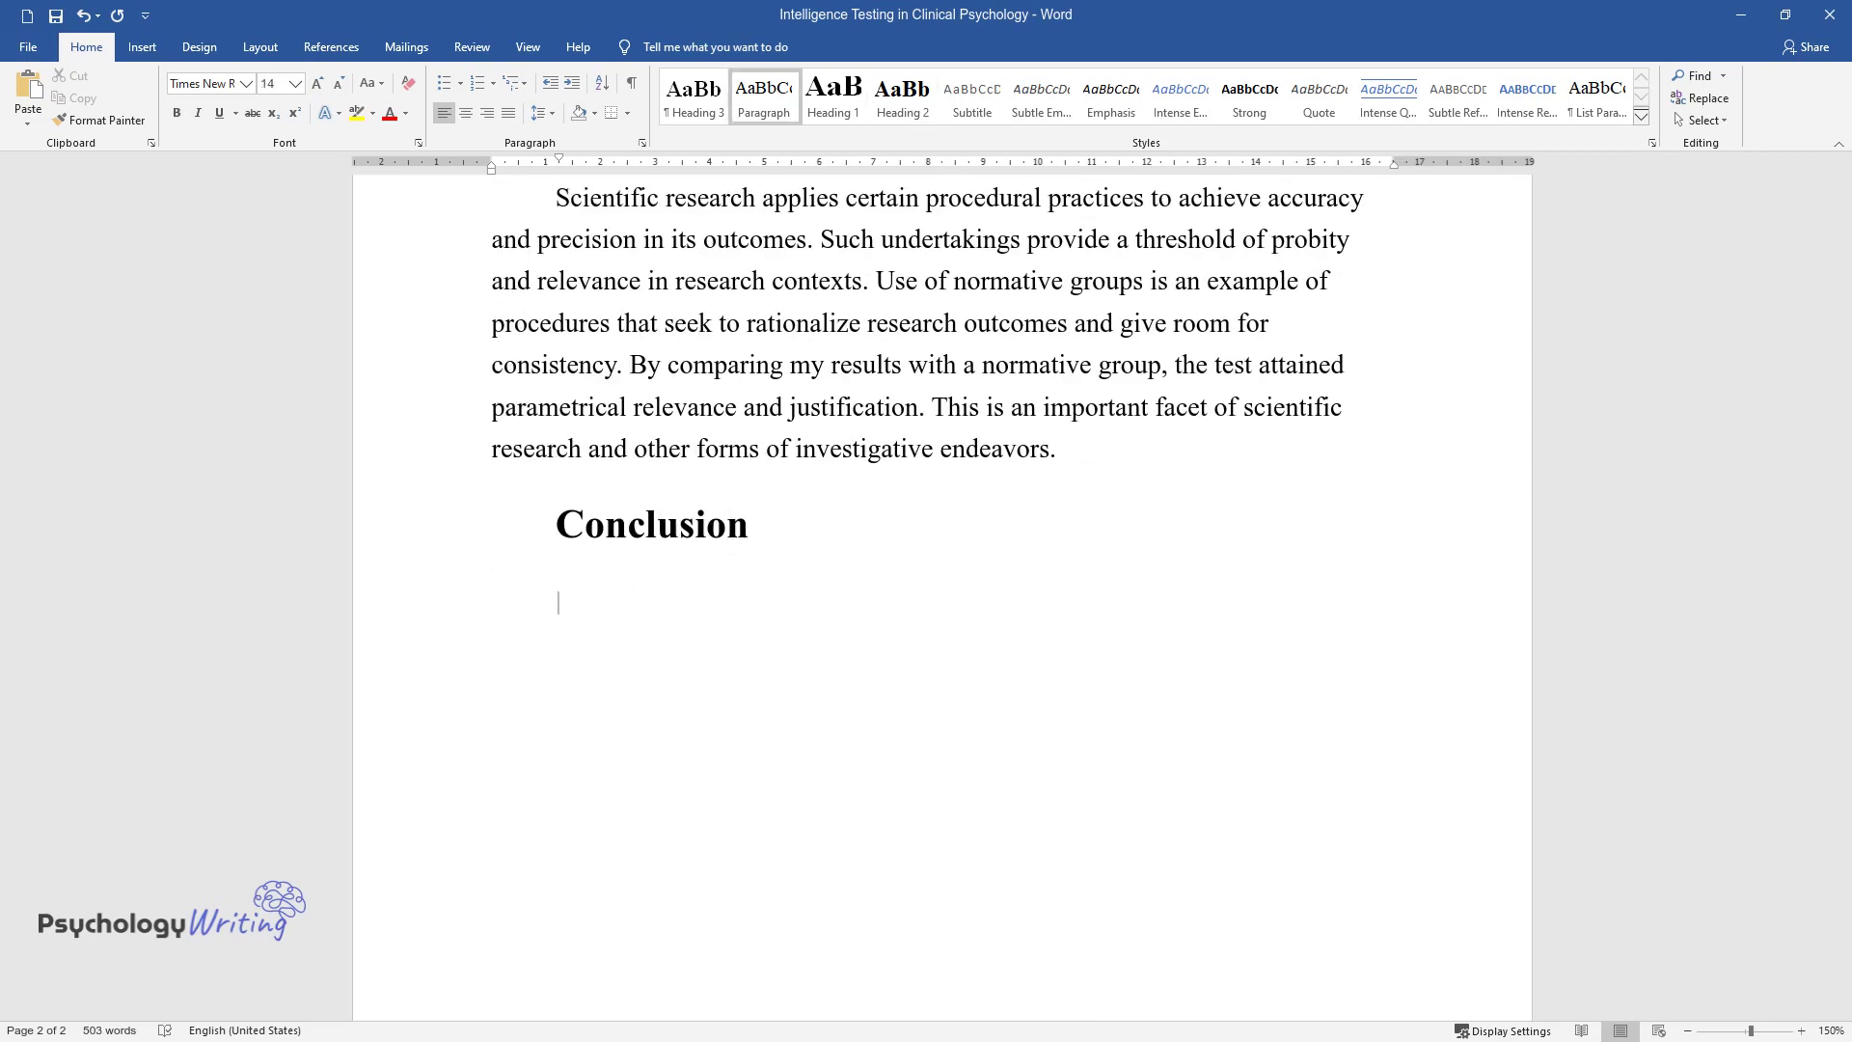
{"action": "type", "text": "As mentioned earlier, intellig"}
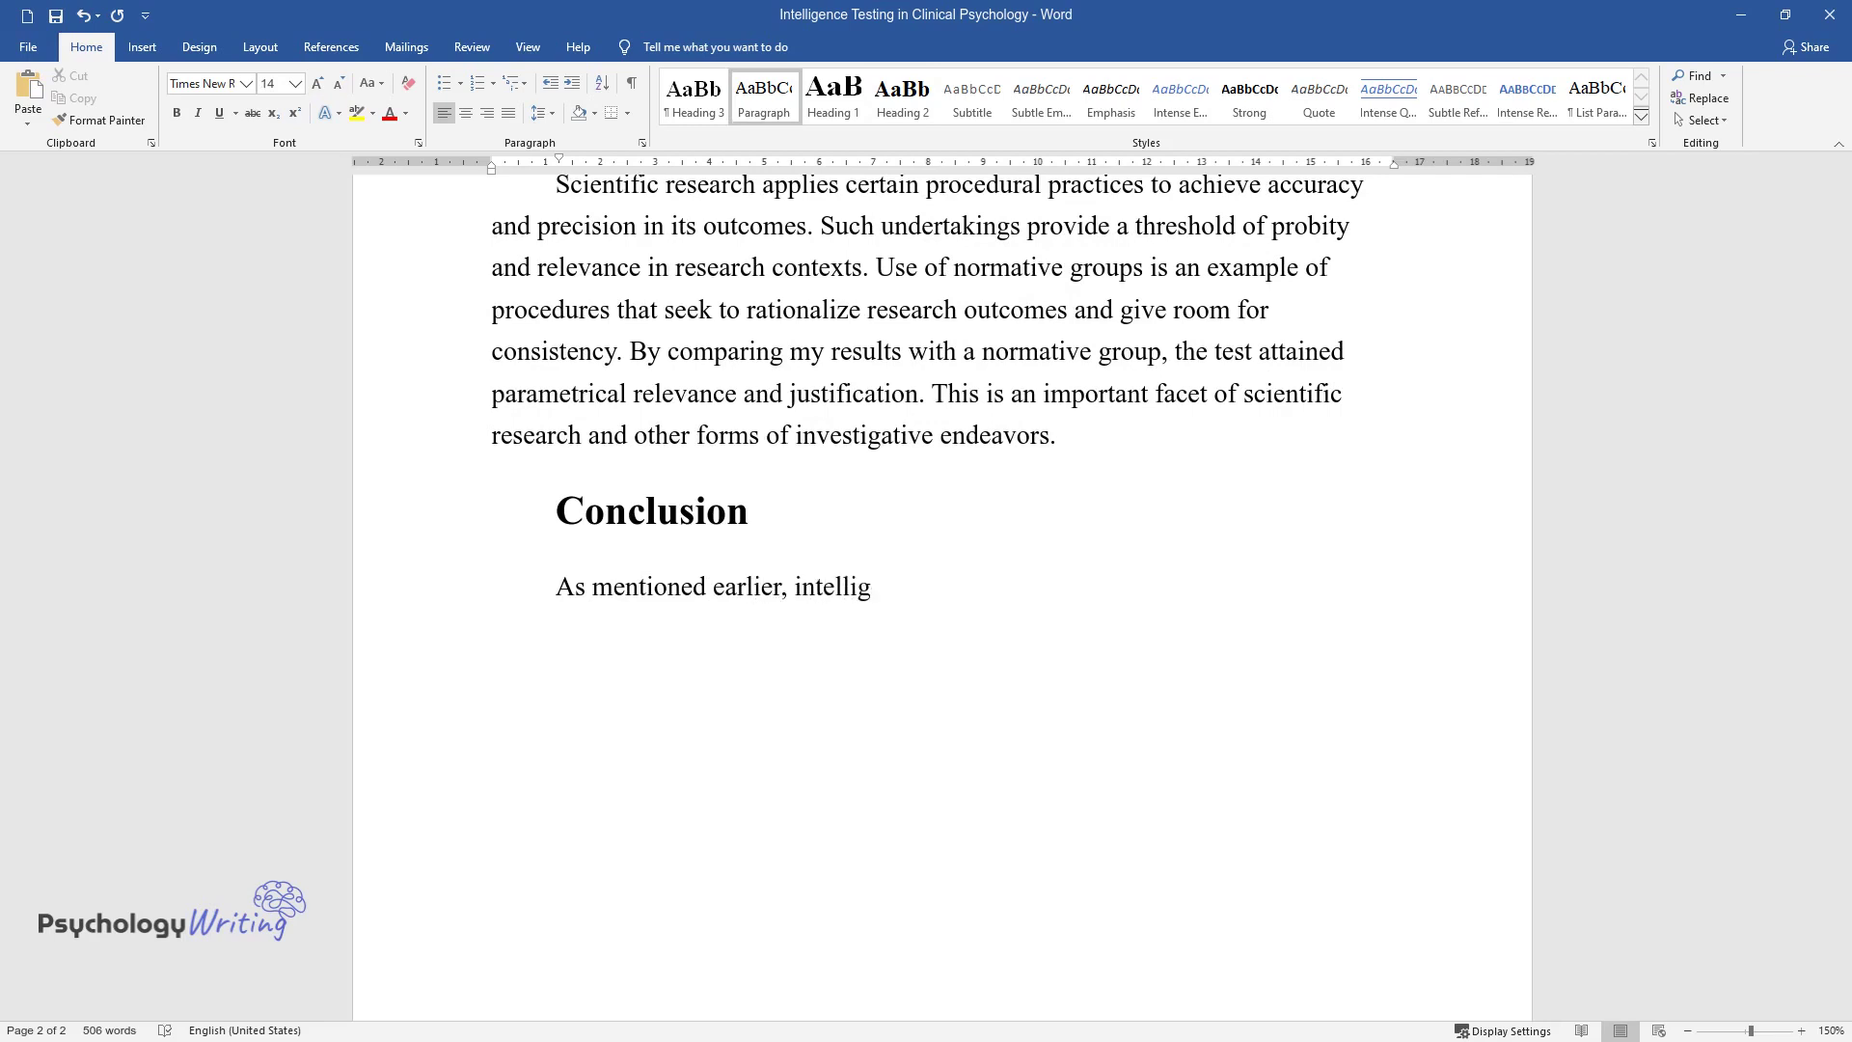
{"action": "type", "text": "ence is a major factor in determin"}
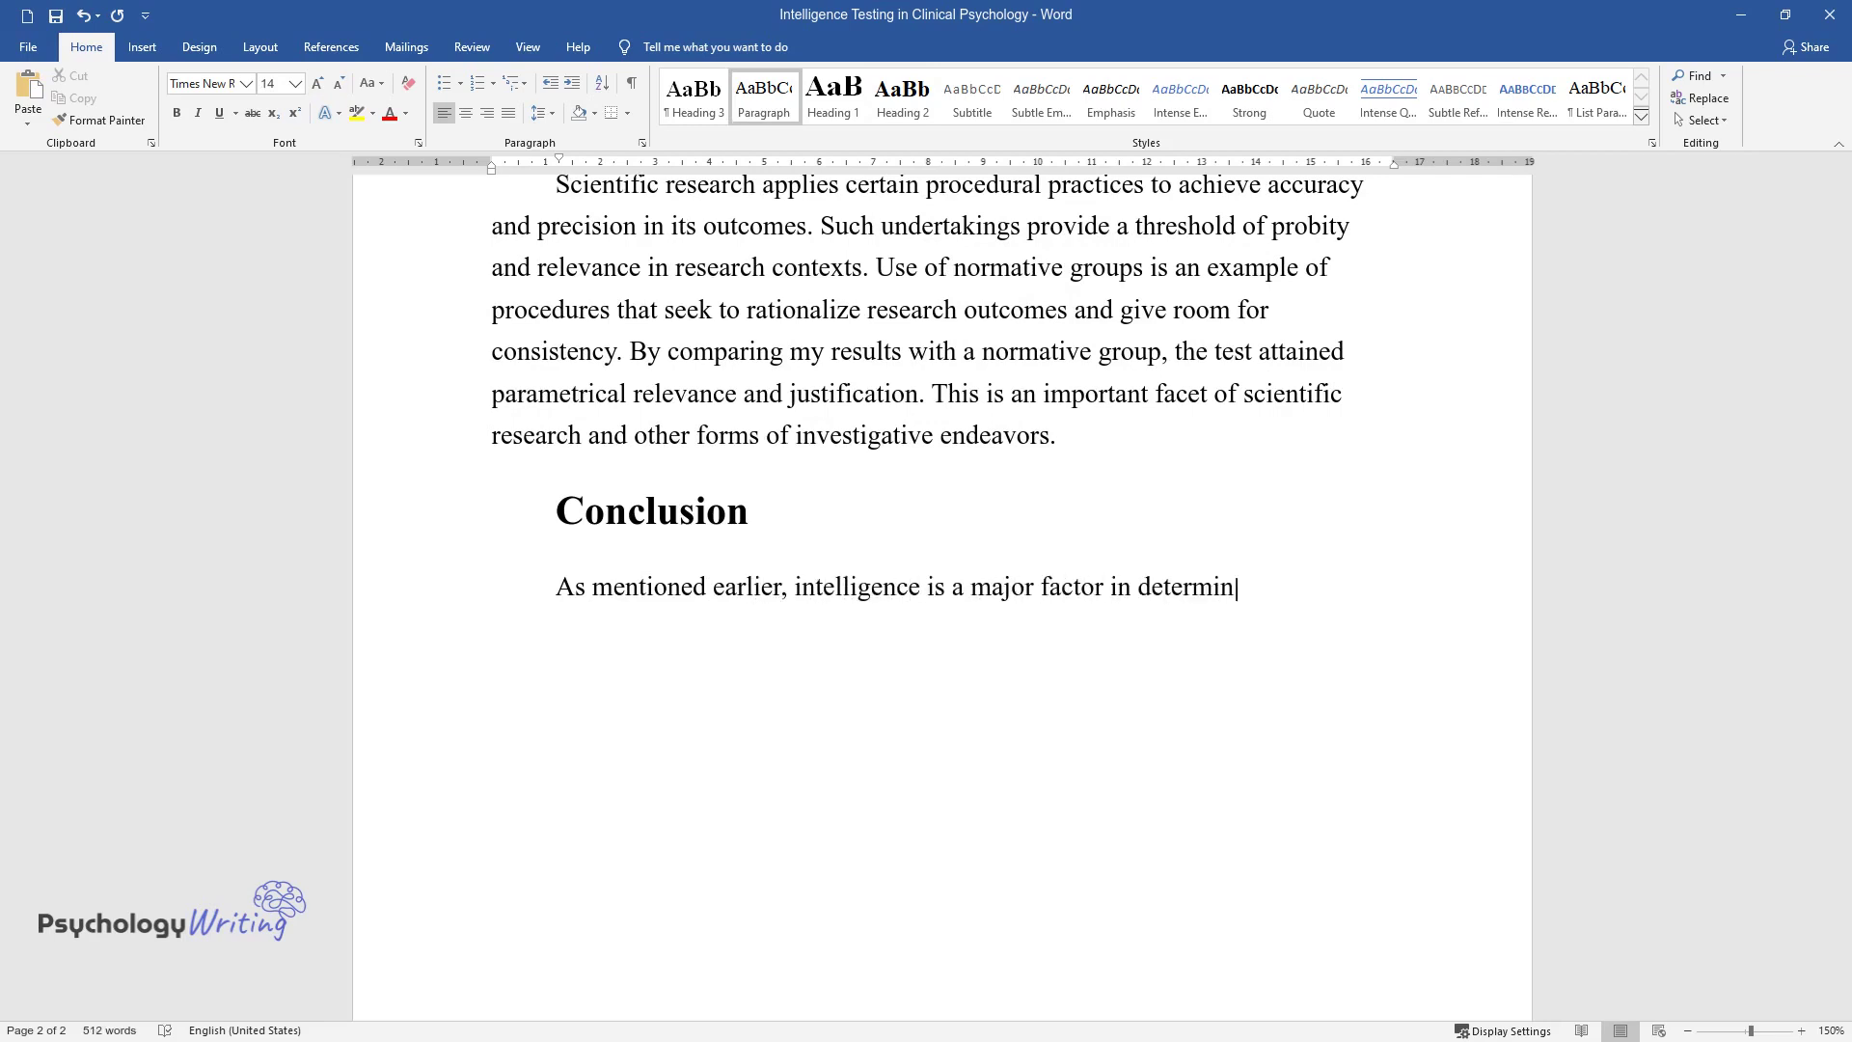
{"action": "type", "text": "ing levels and extent of success i"}
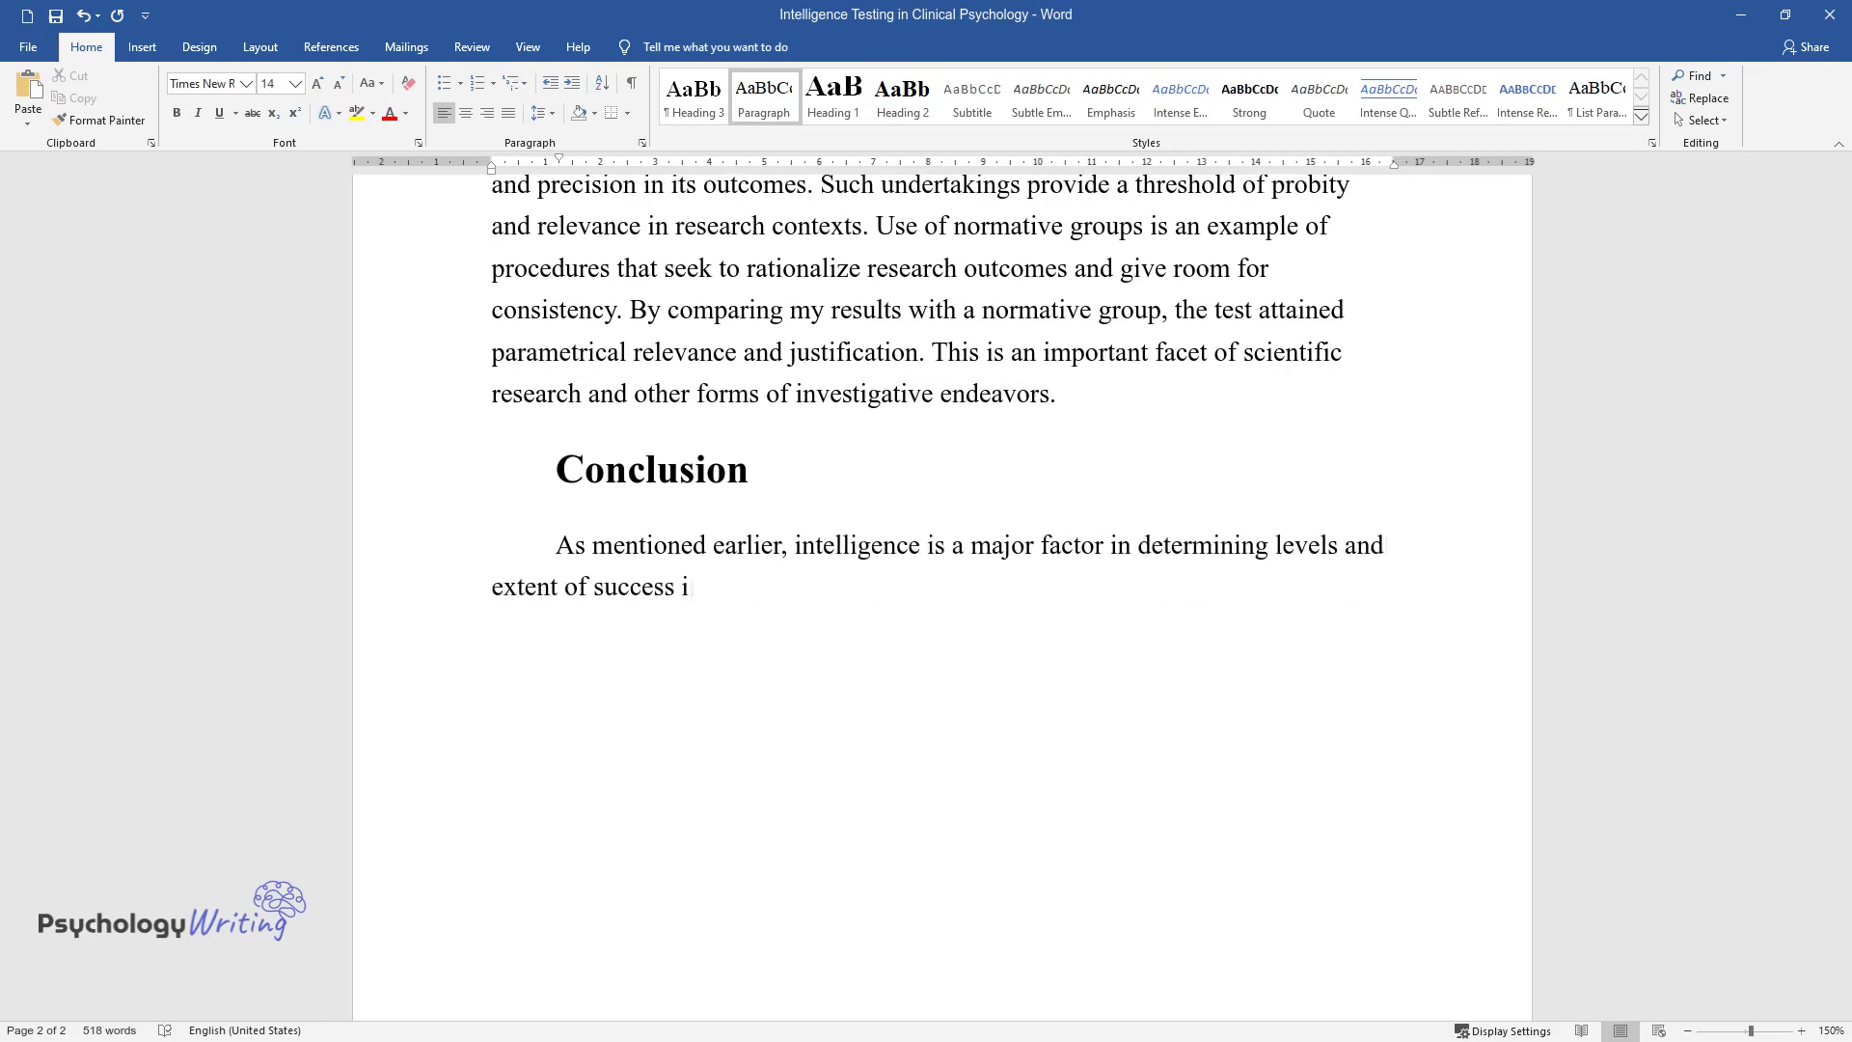
{"action": "type", "text": "n contemporary society. Most acti"}
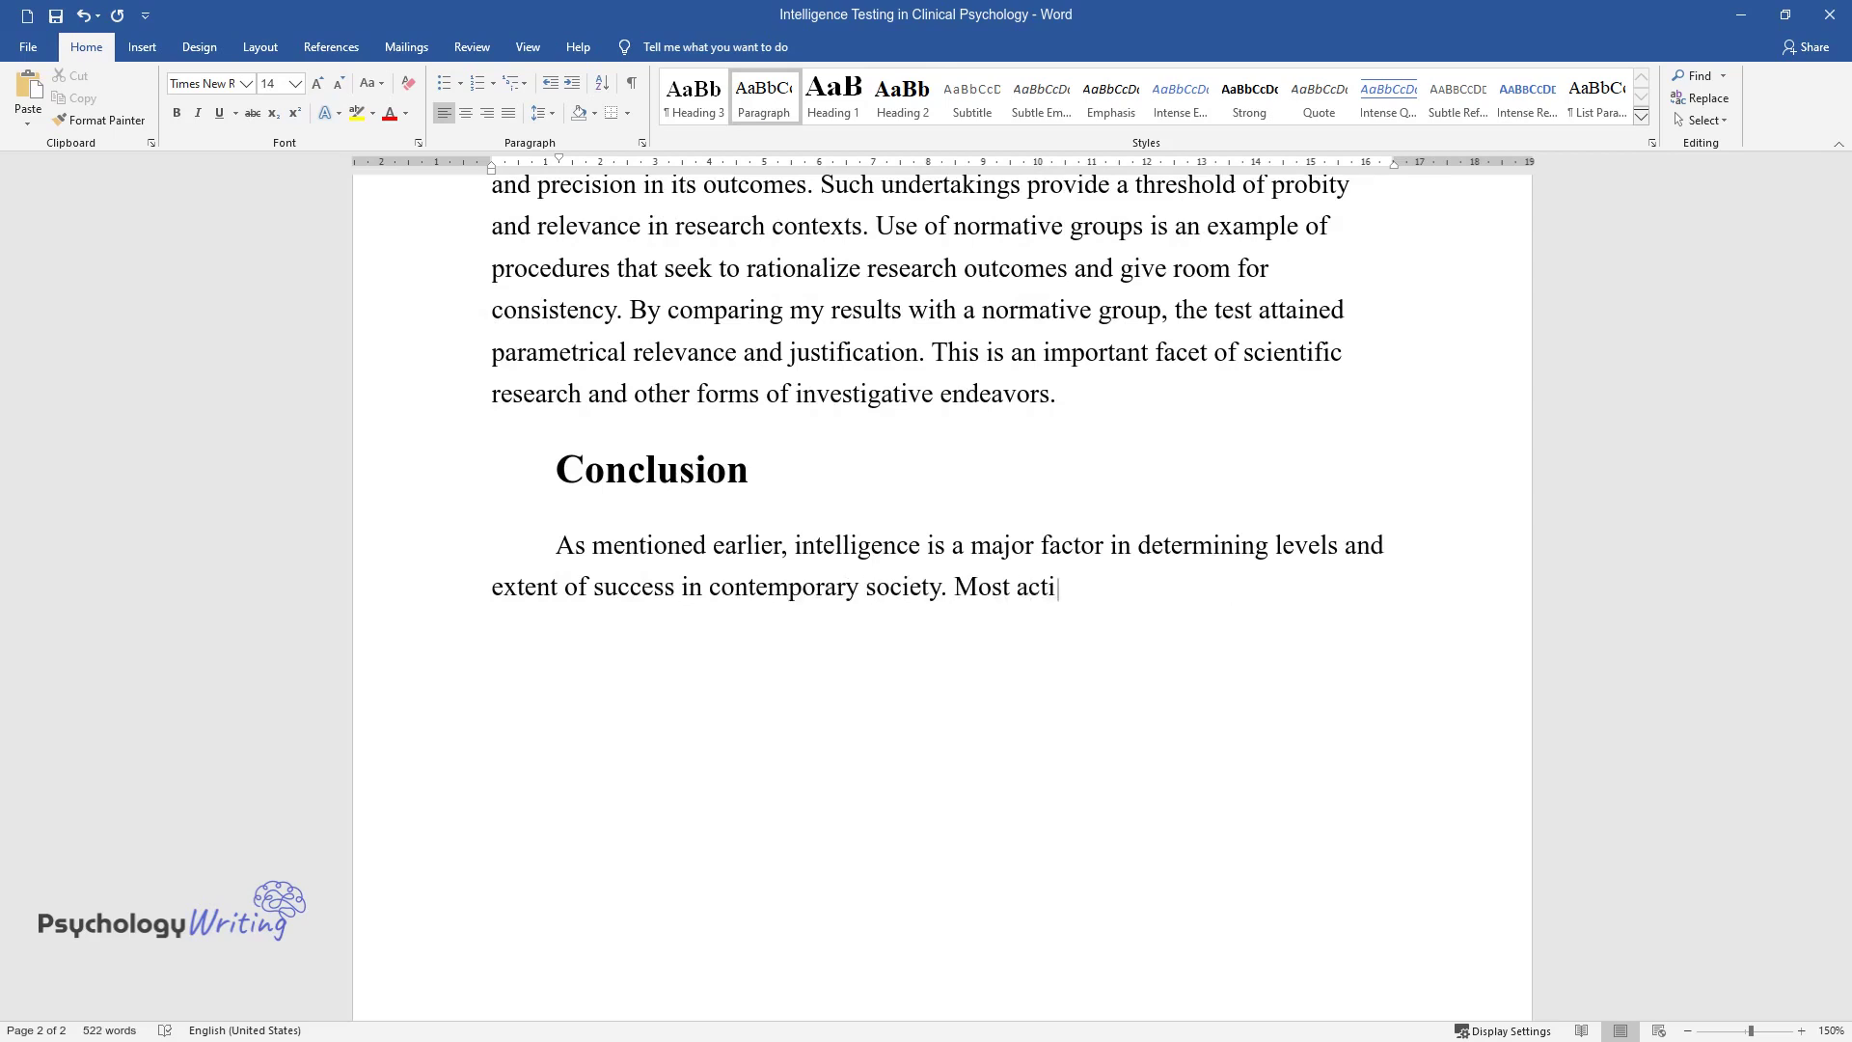
{"action": "type", "text": "vities require skills and compete"}
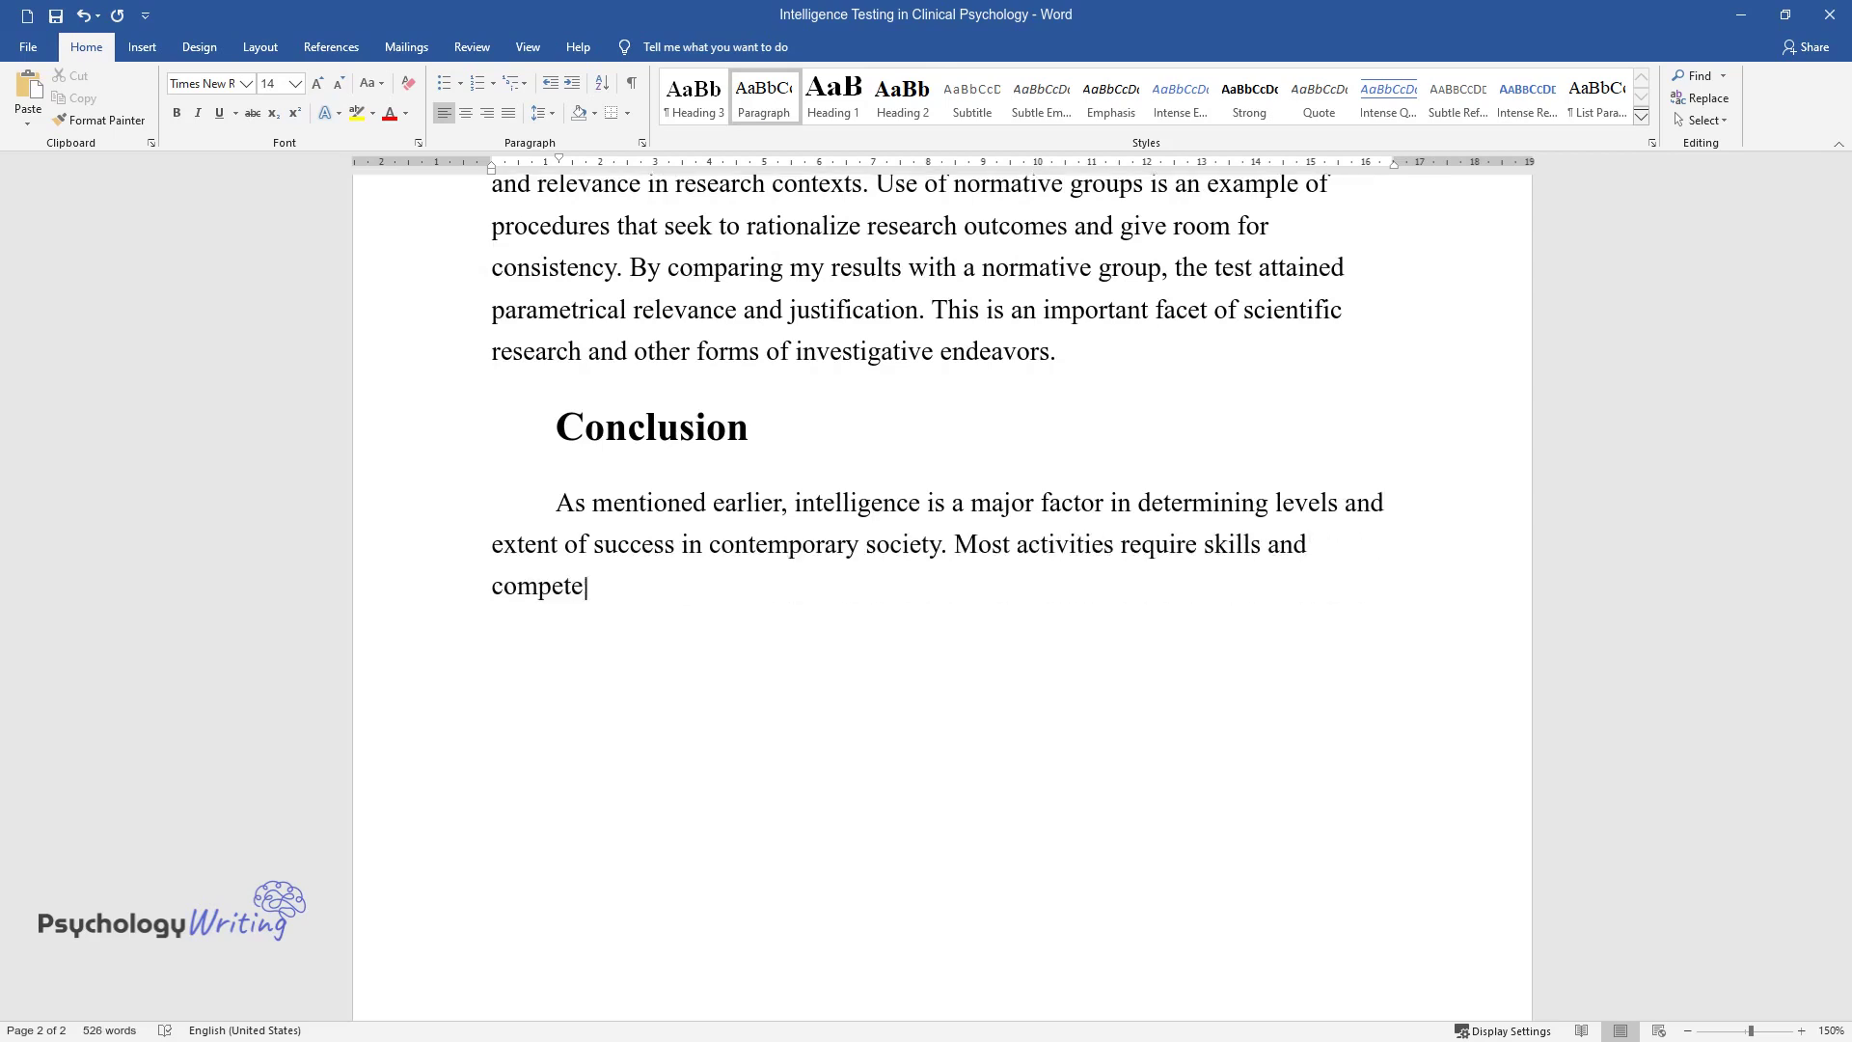
{"action": "type", "text": "ncies that create impetus for acti"}
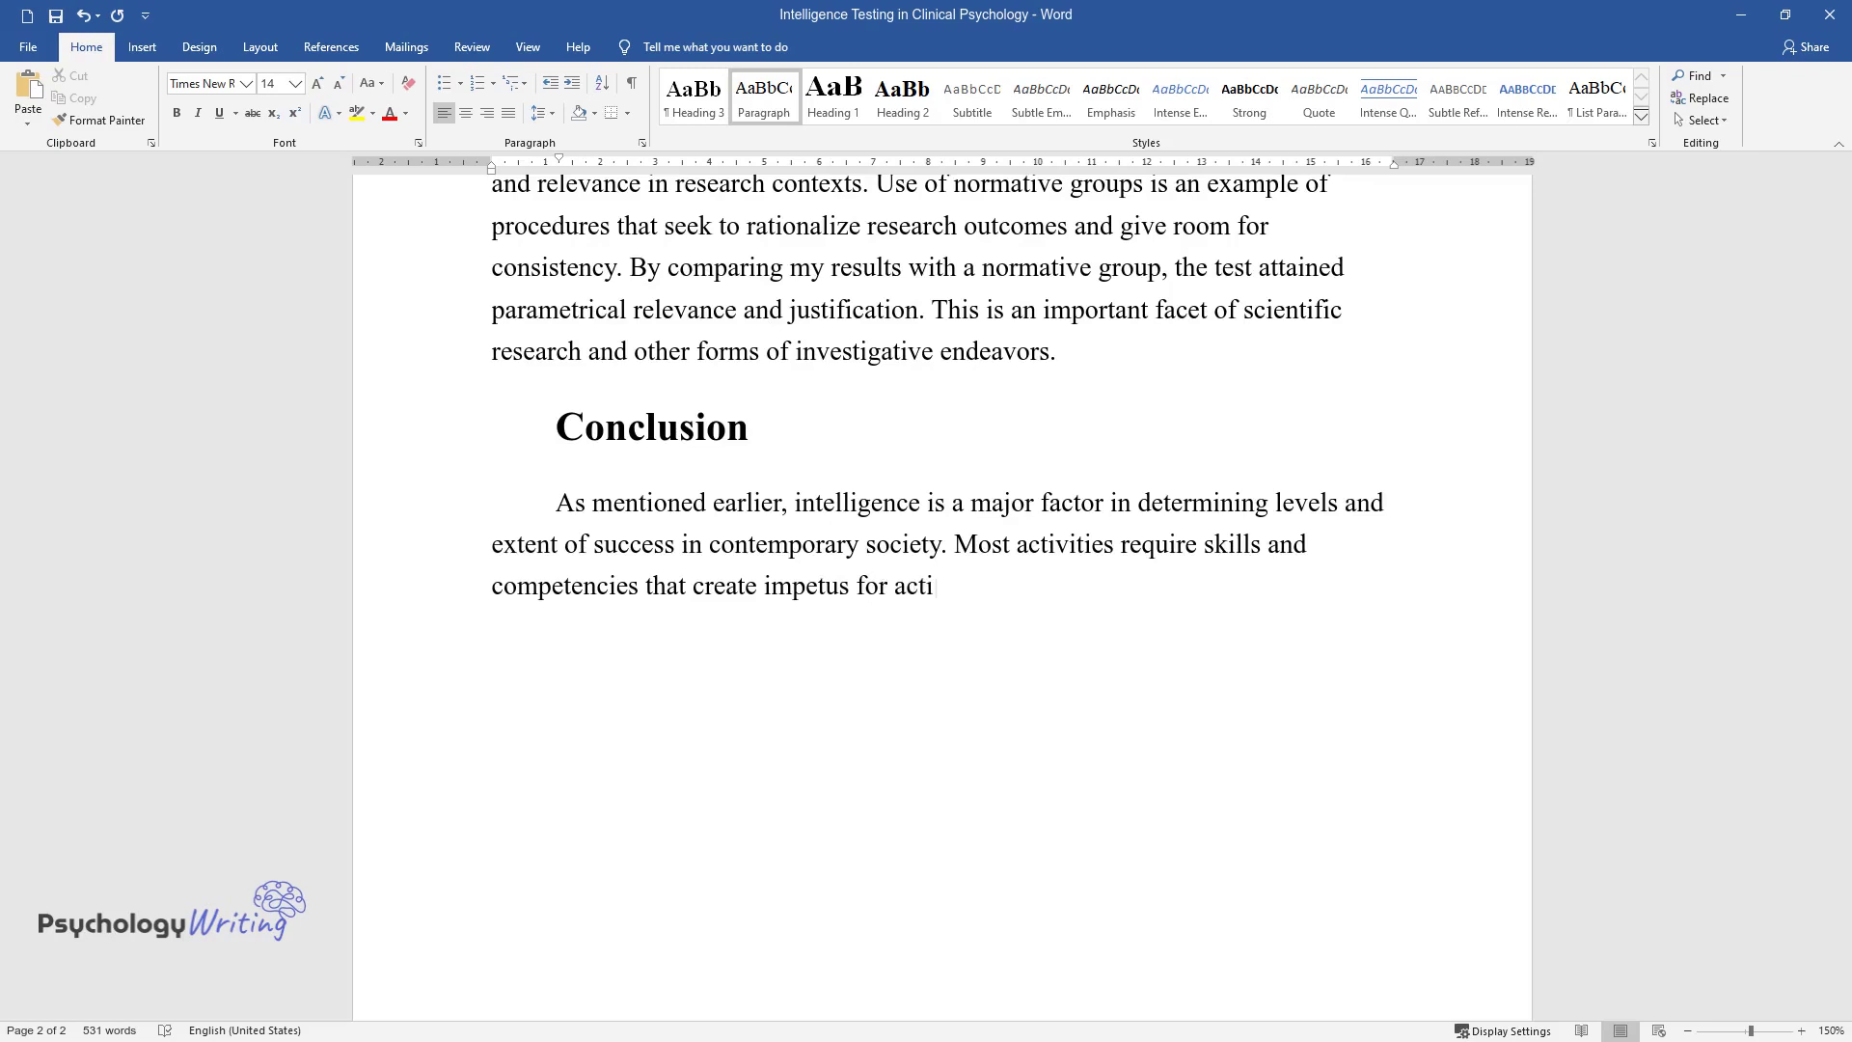
{"action": "type", "text": "on and reaction to various situat"}
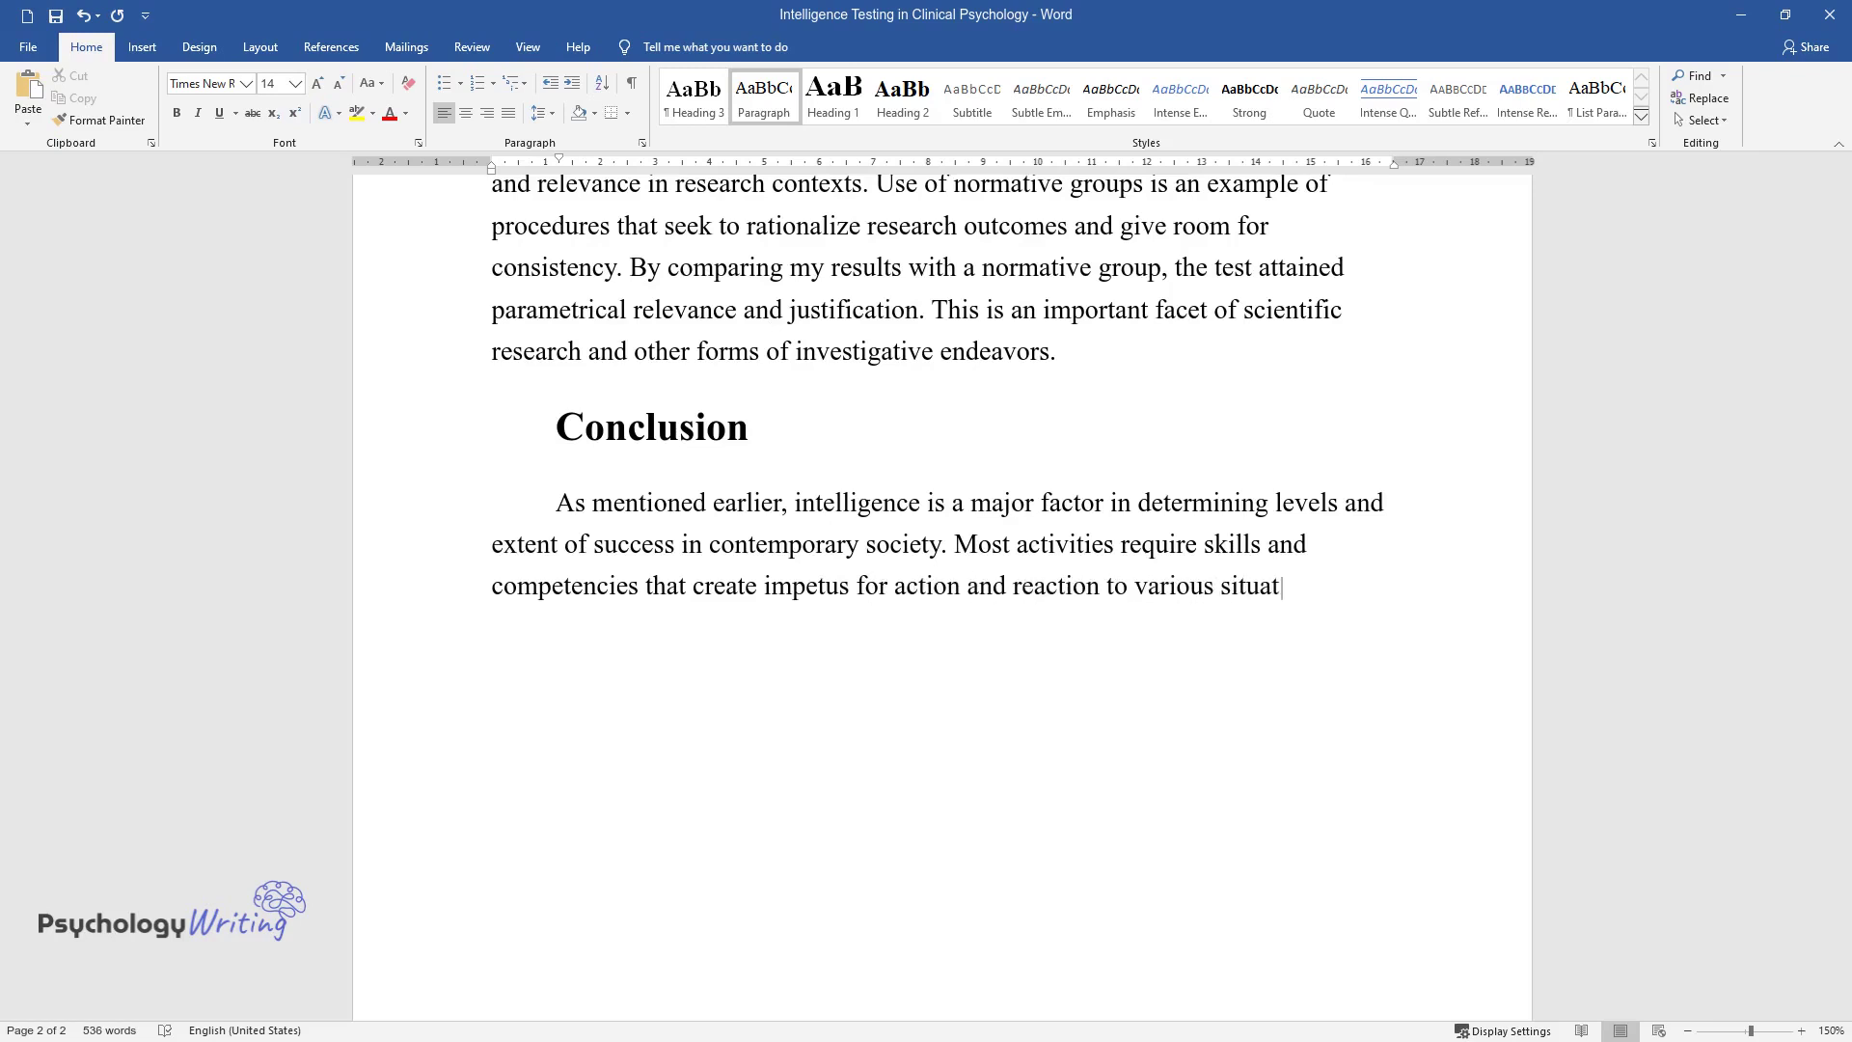
{"action": "type", "text": "ions in life. Therefore, in"}
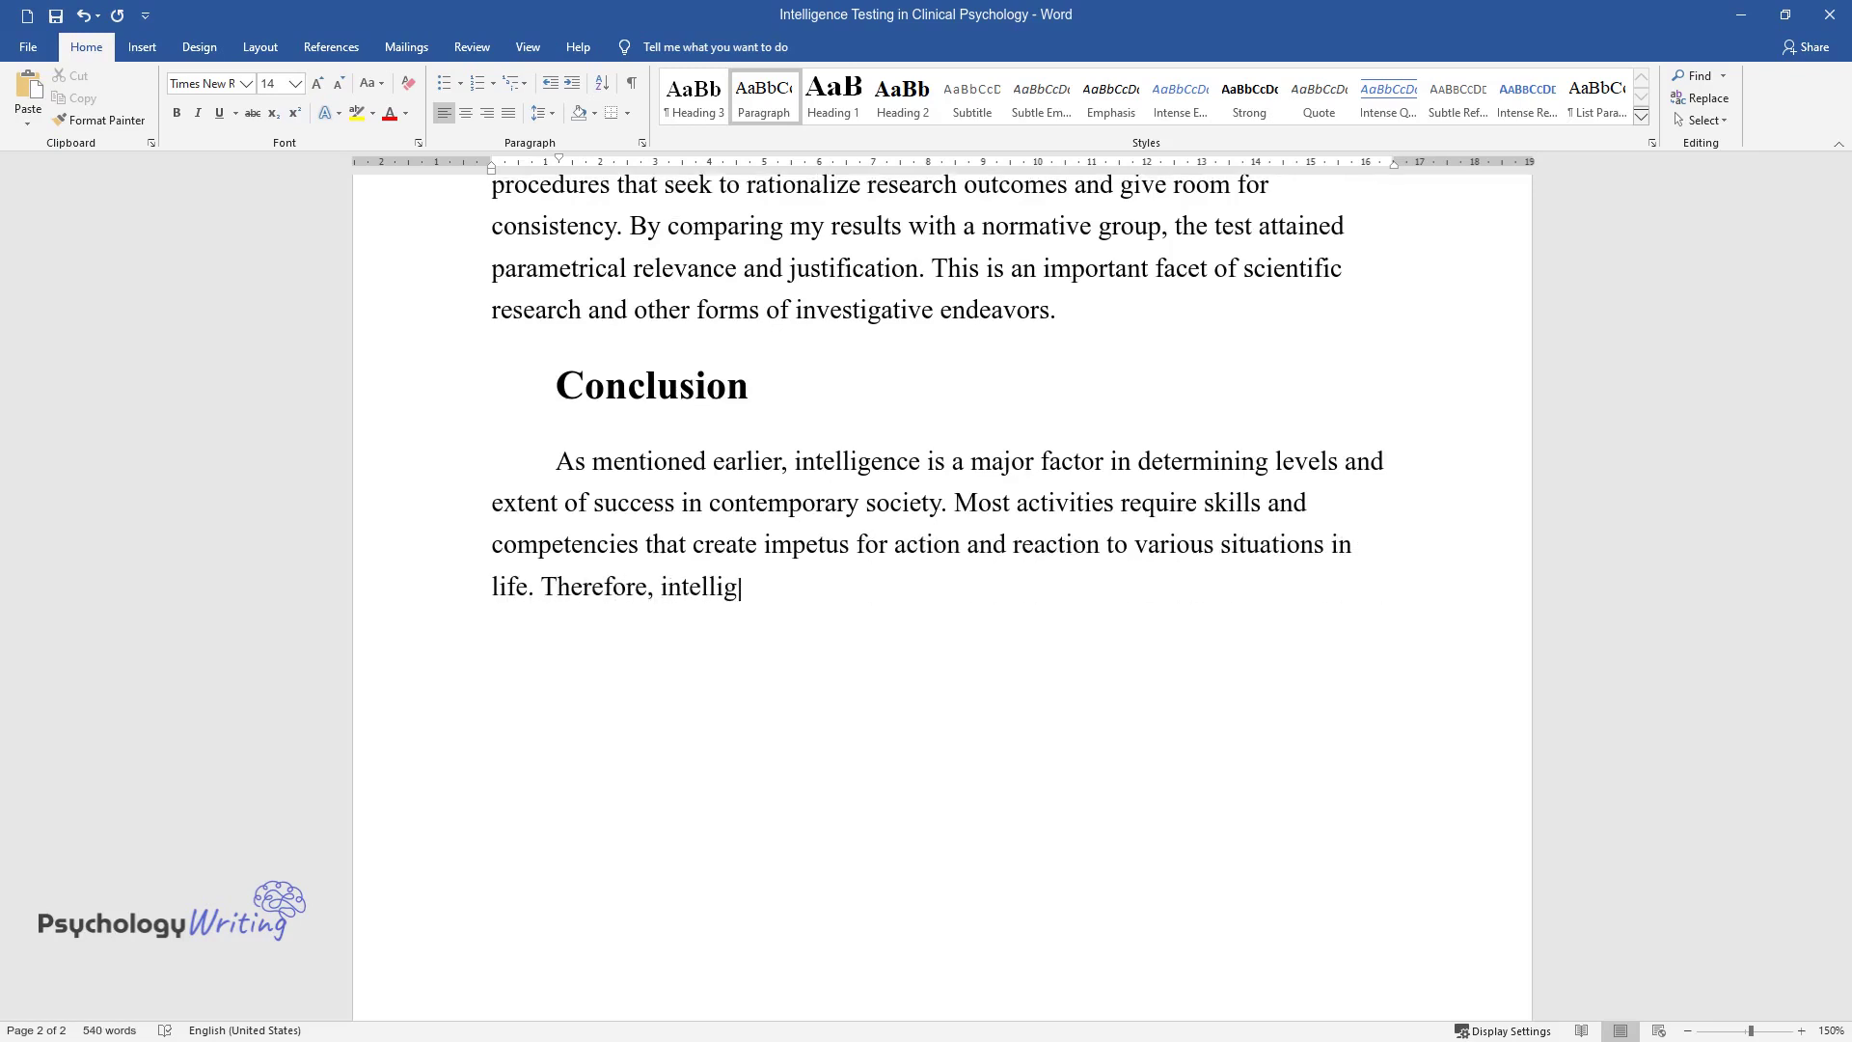
{"action": "type", "text": "telligence testing embodies efforts tha"}
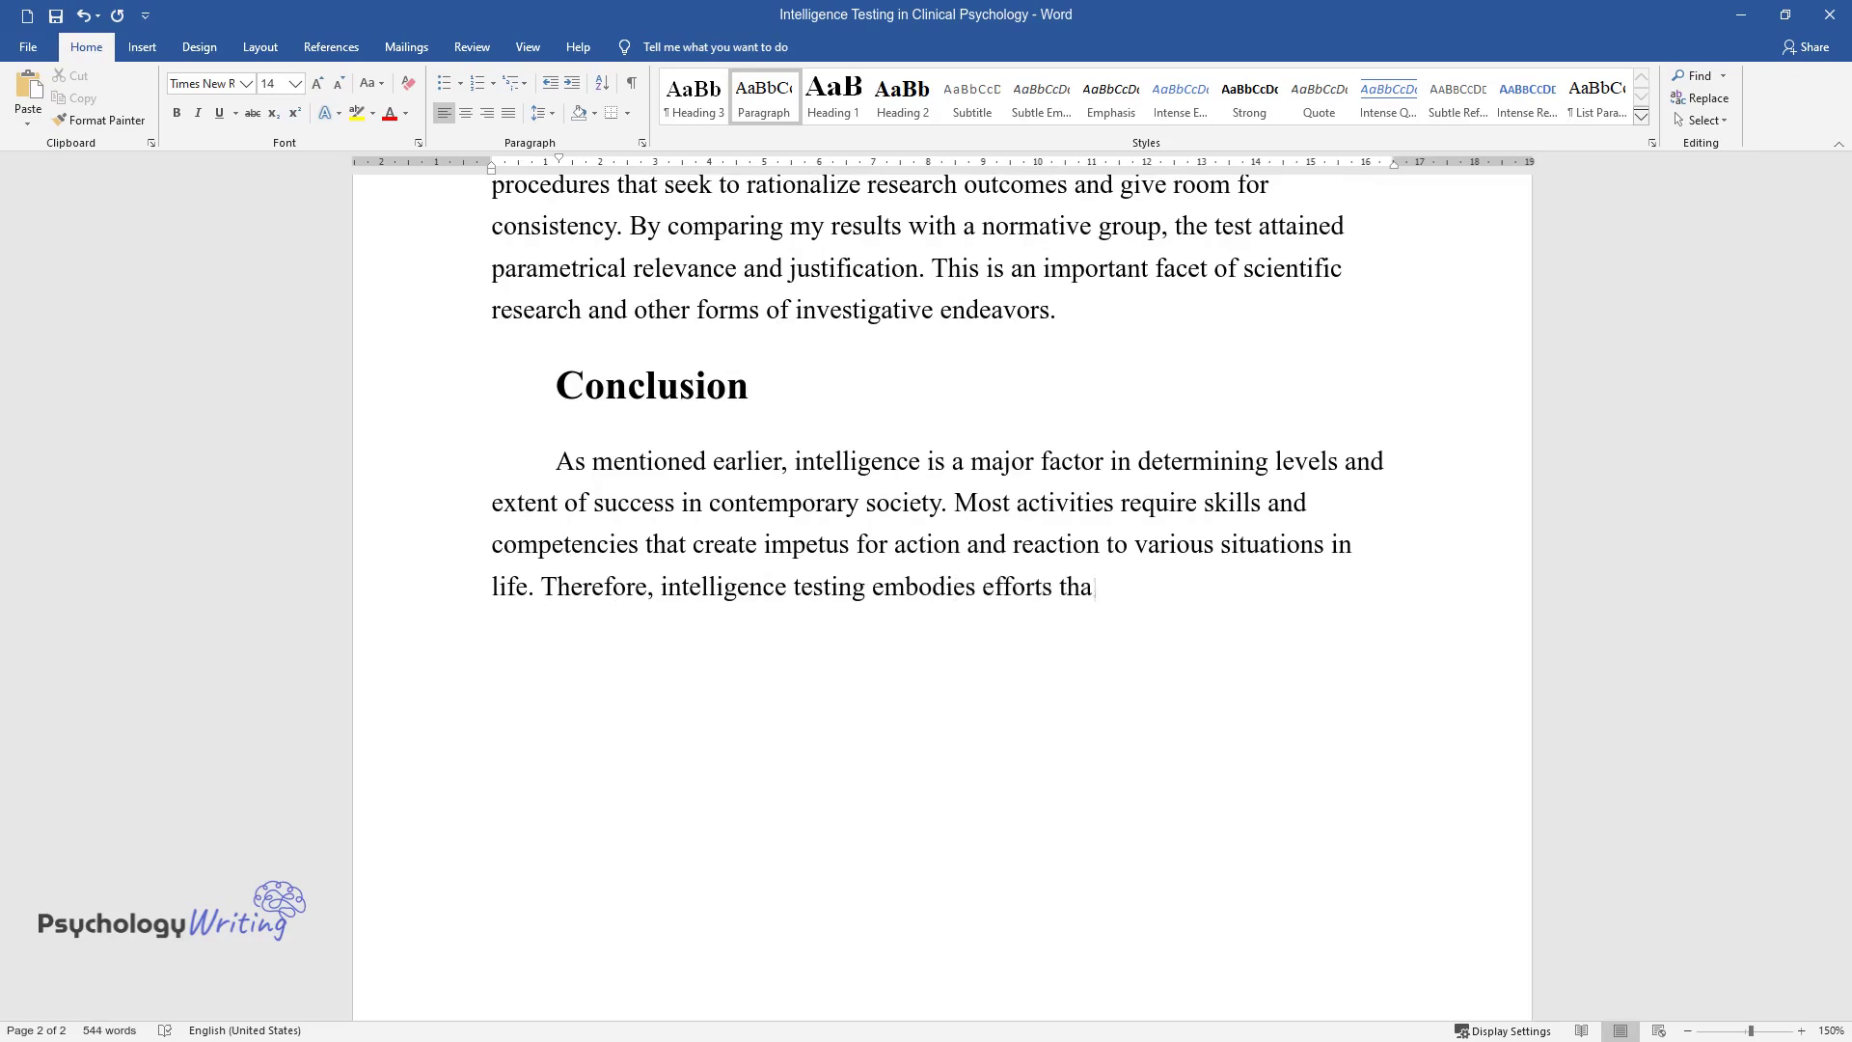
{"action": "type", "text": "t determine individual inclination"}
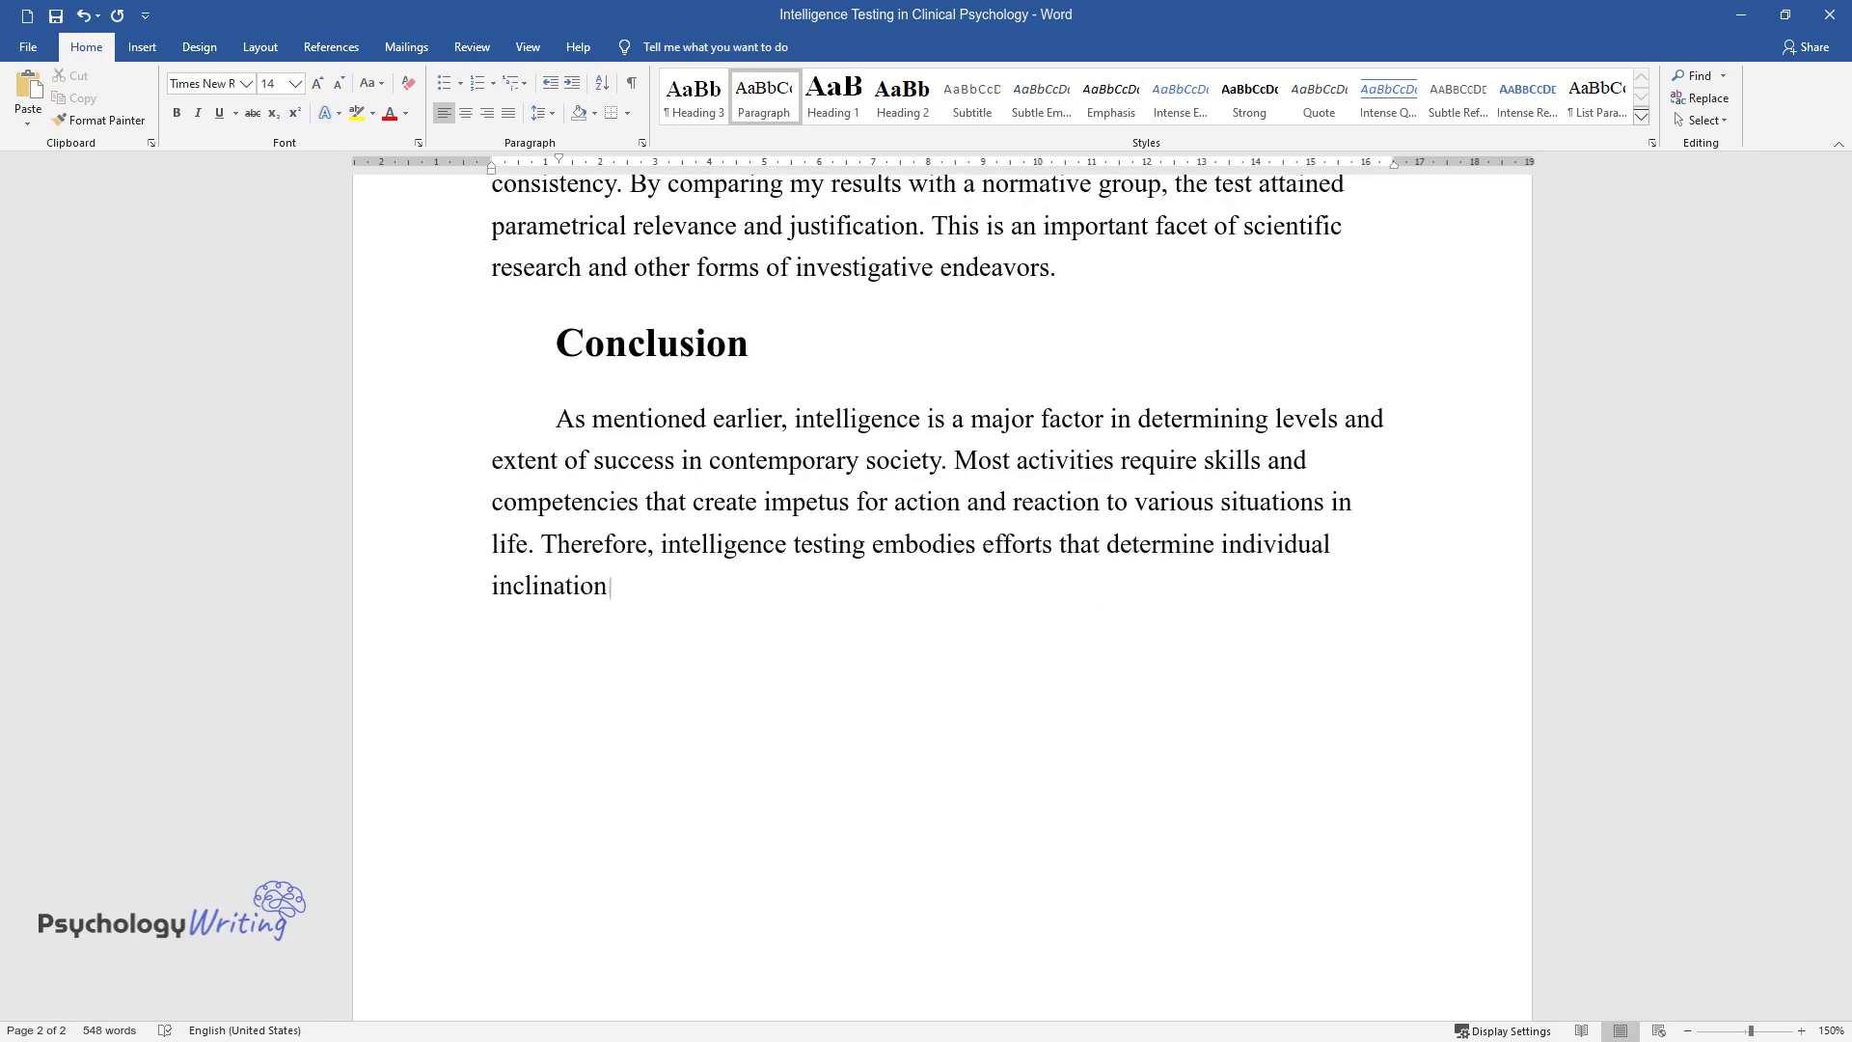
{"action": "type", "text": " towards realization of the results in pe"}
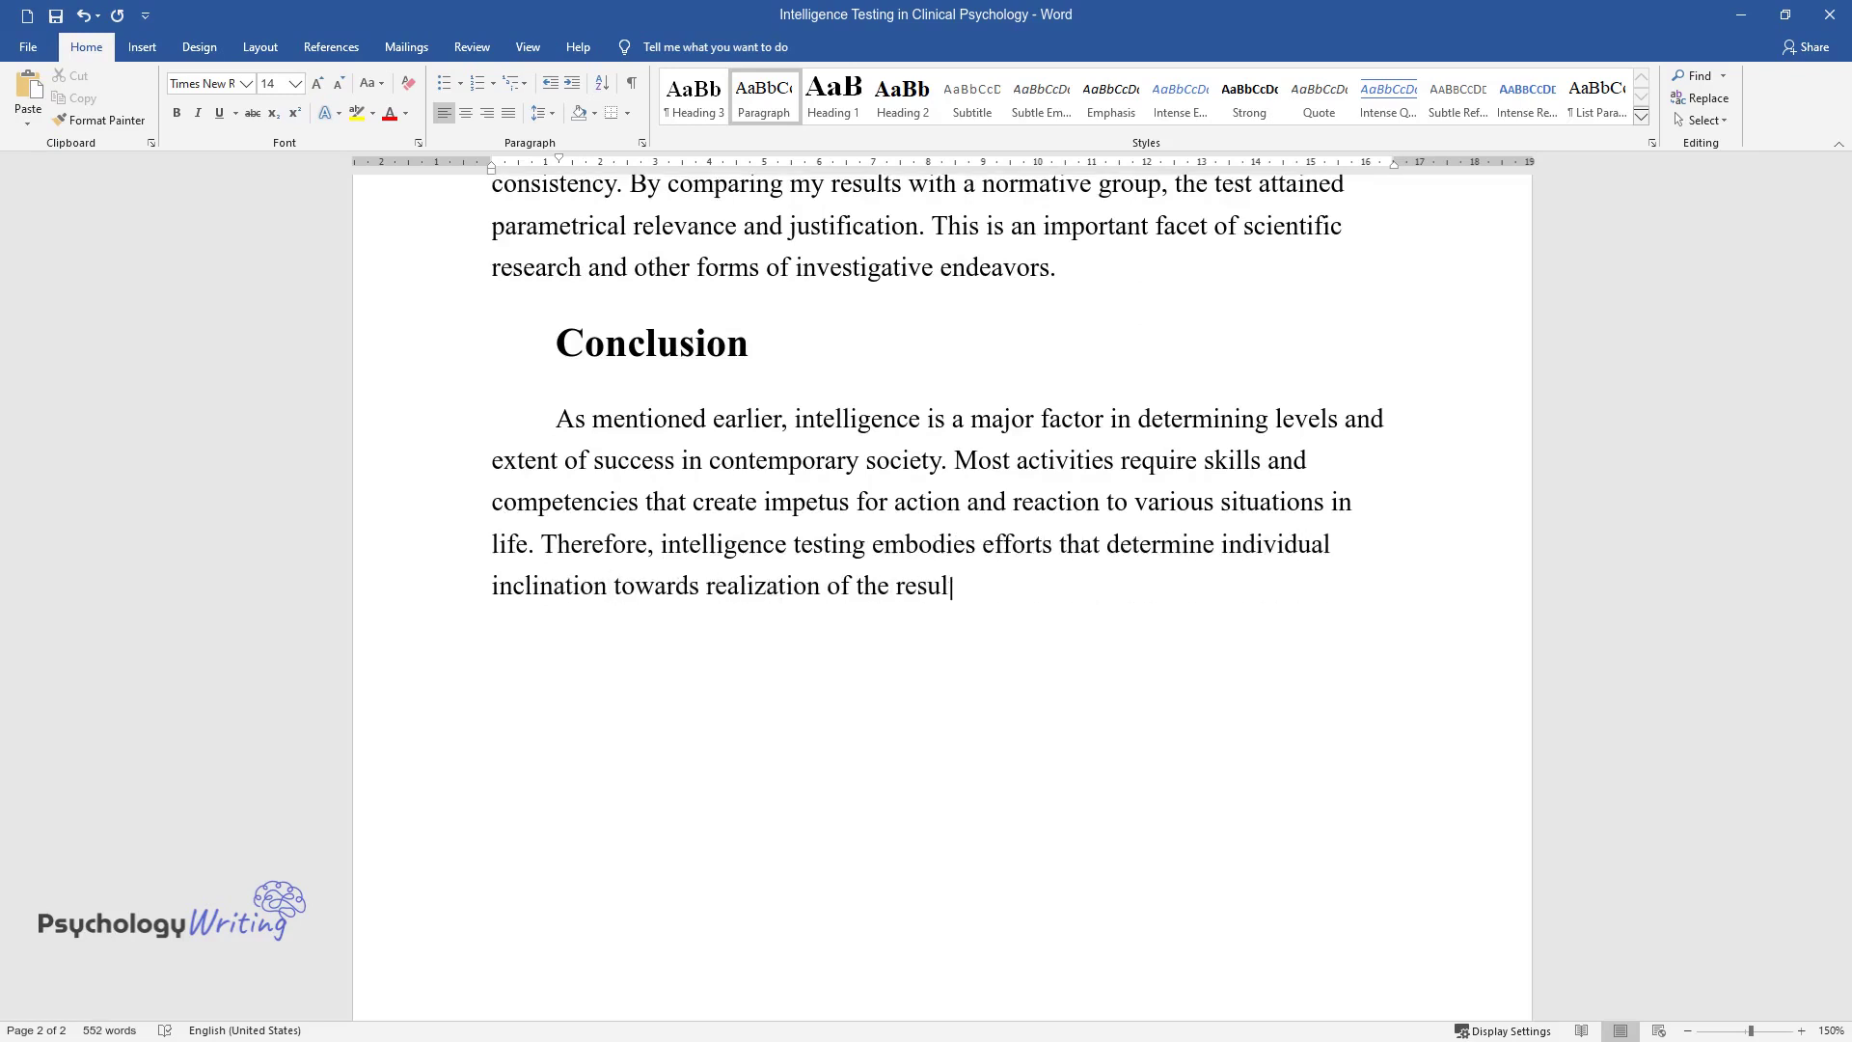
{"action": "type", "text": "rtinent areas of engageme"}
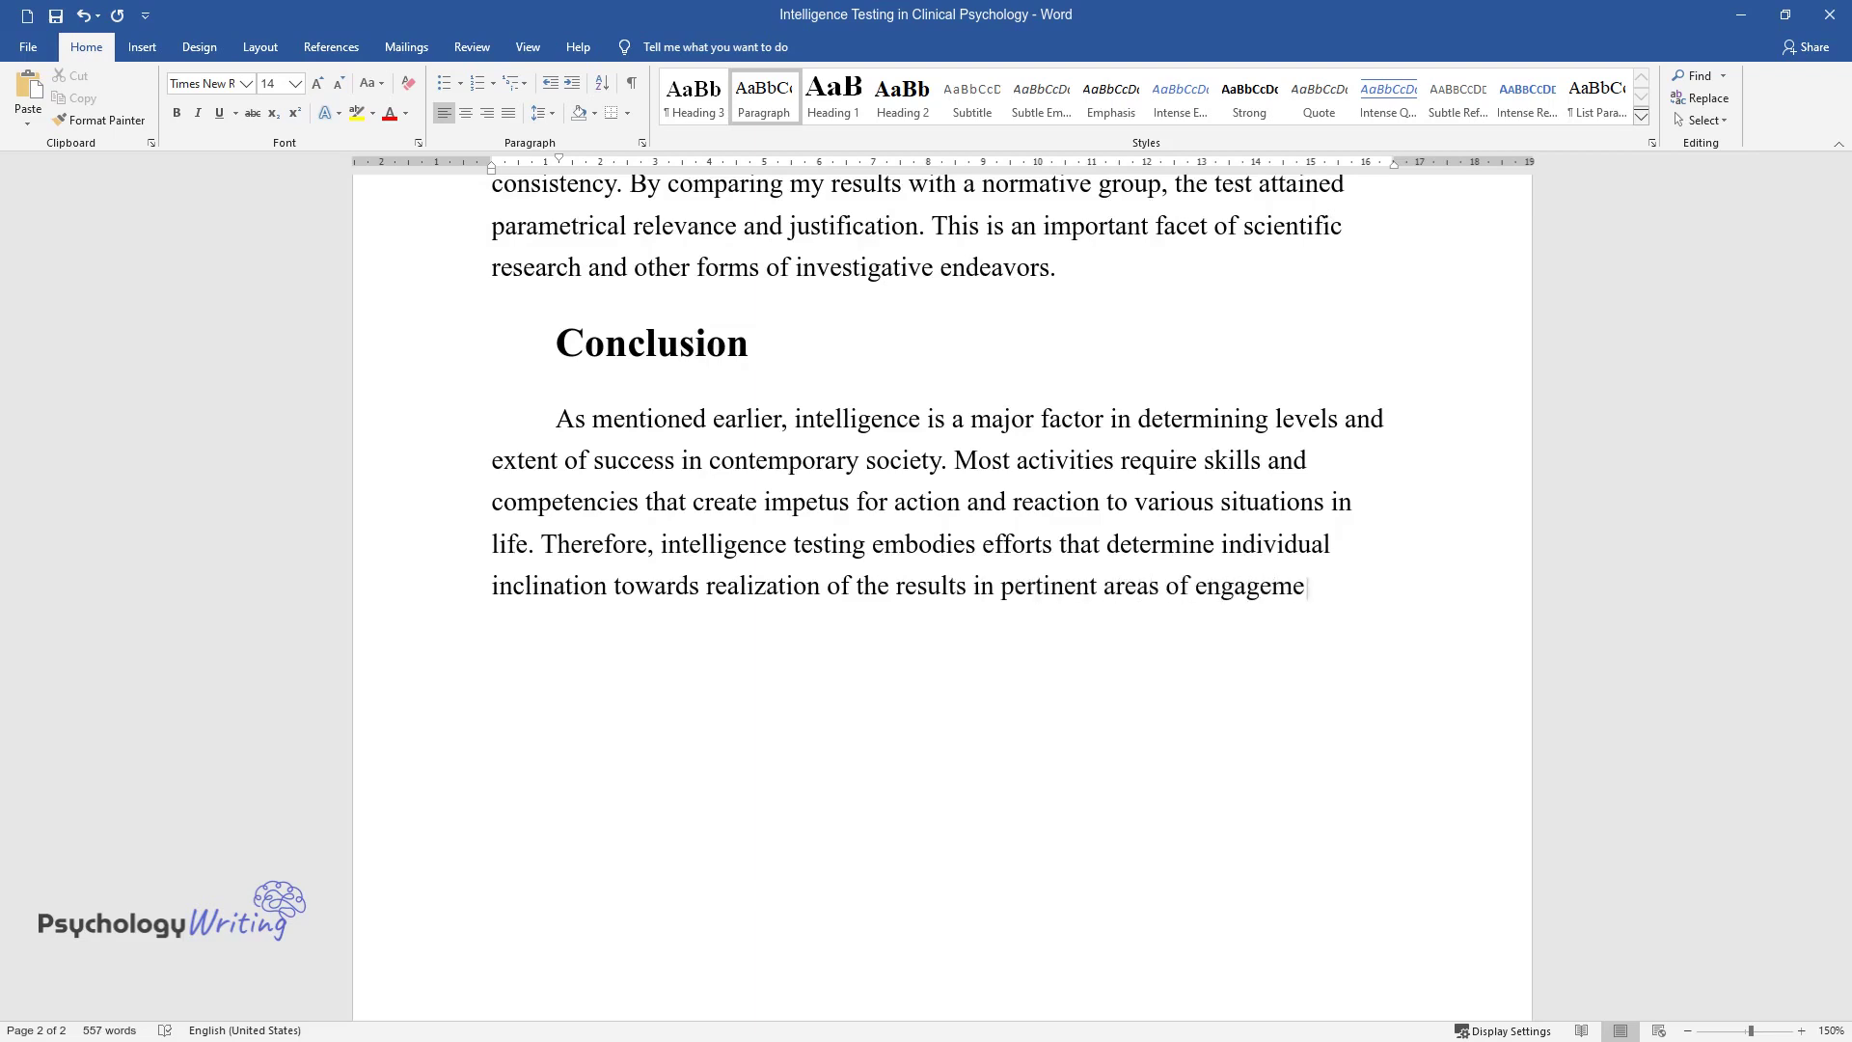
{"action": "type", "text": "nt. Devoid of such inherent"}
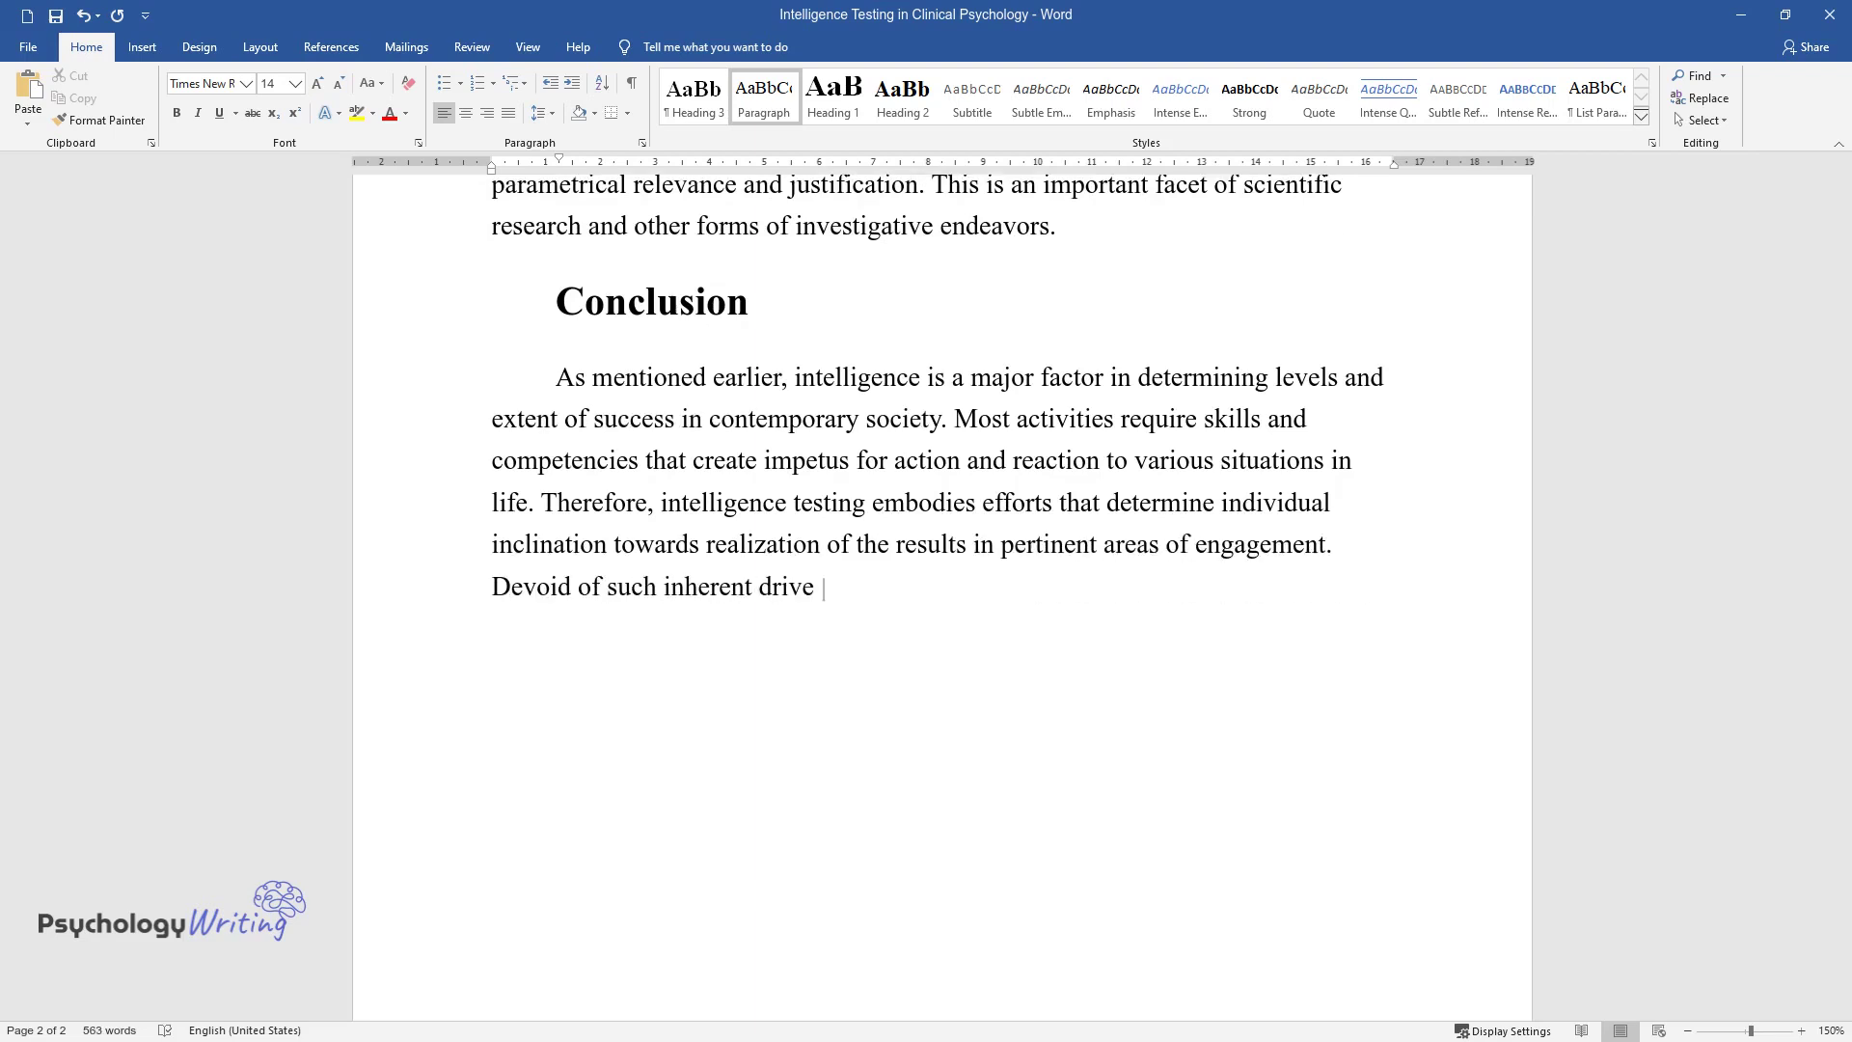
{"action": "type", "text": " drive to succeed, it is impossible for "}
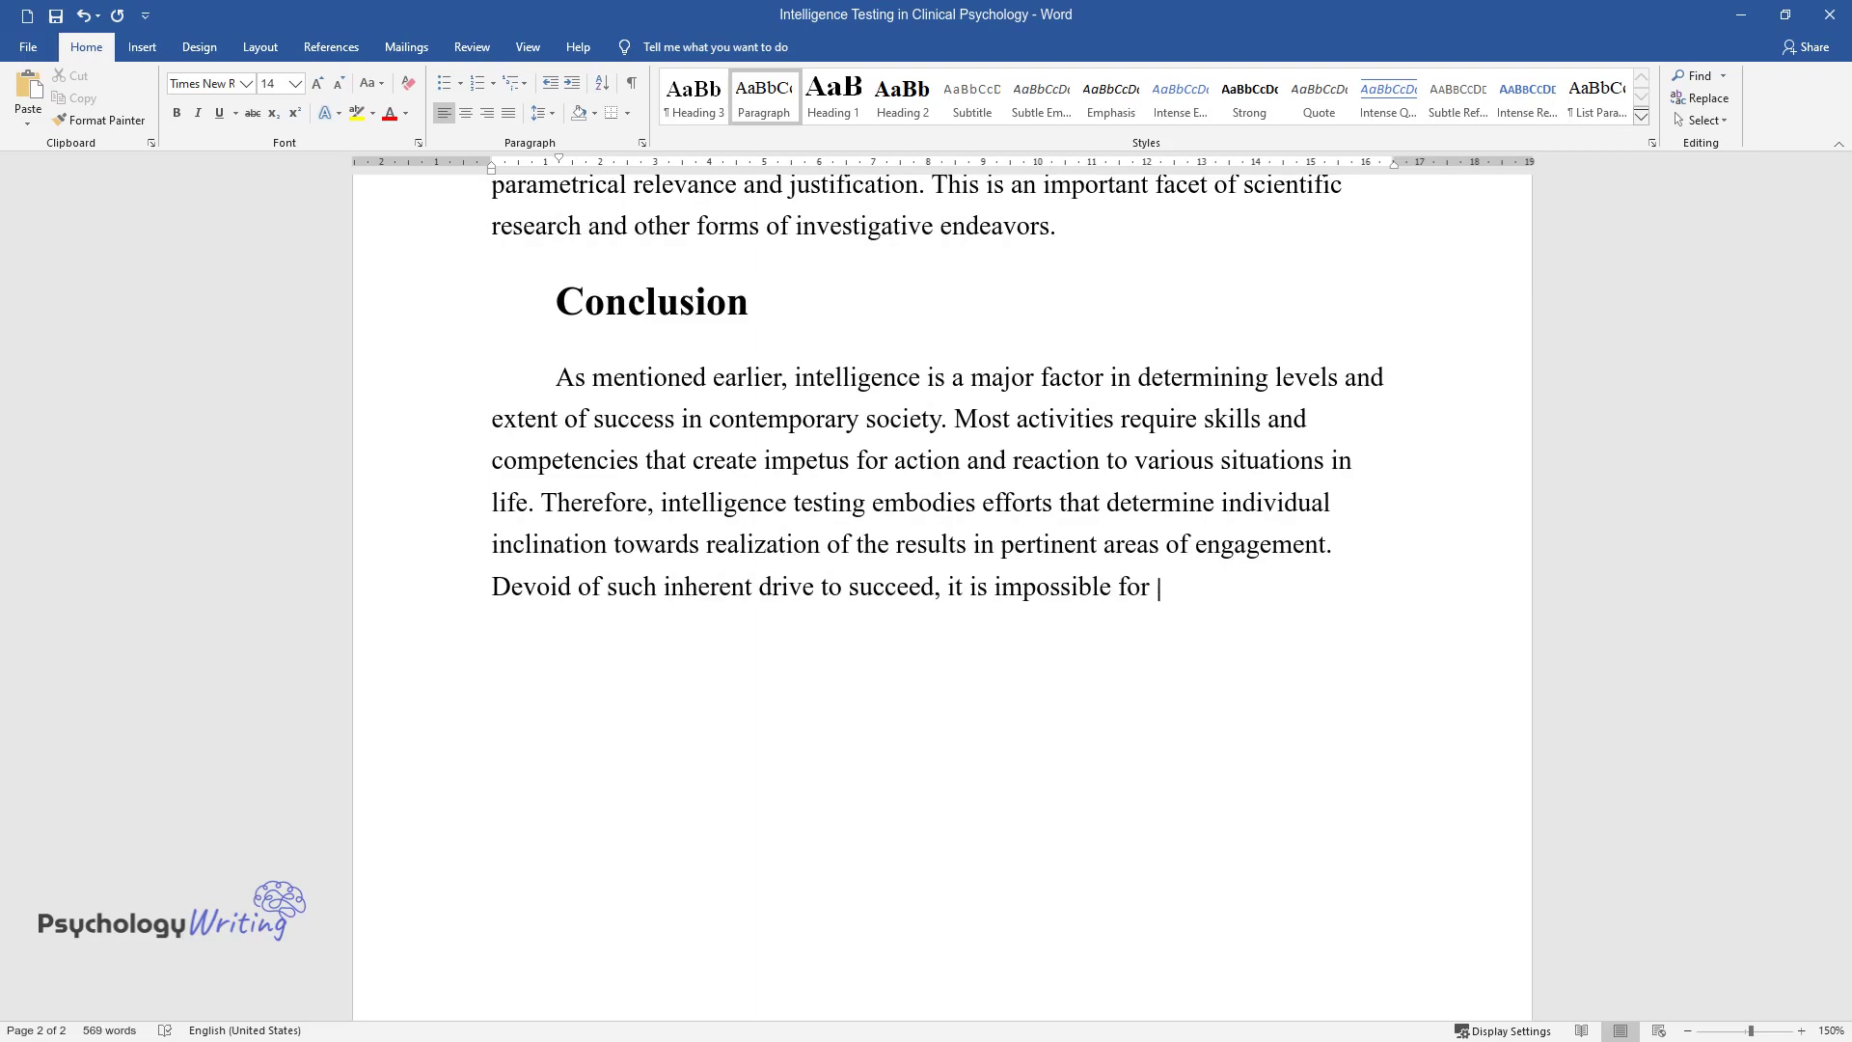
{"action": "type", "text": "people to surmount challenges that"}
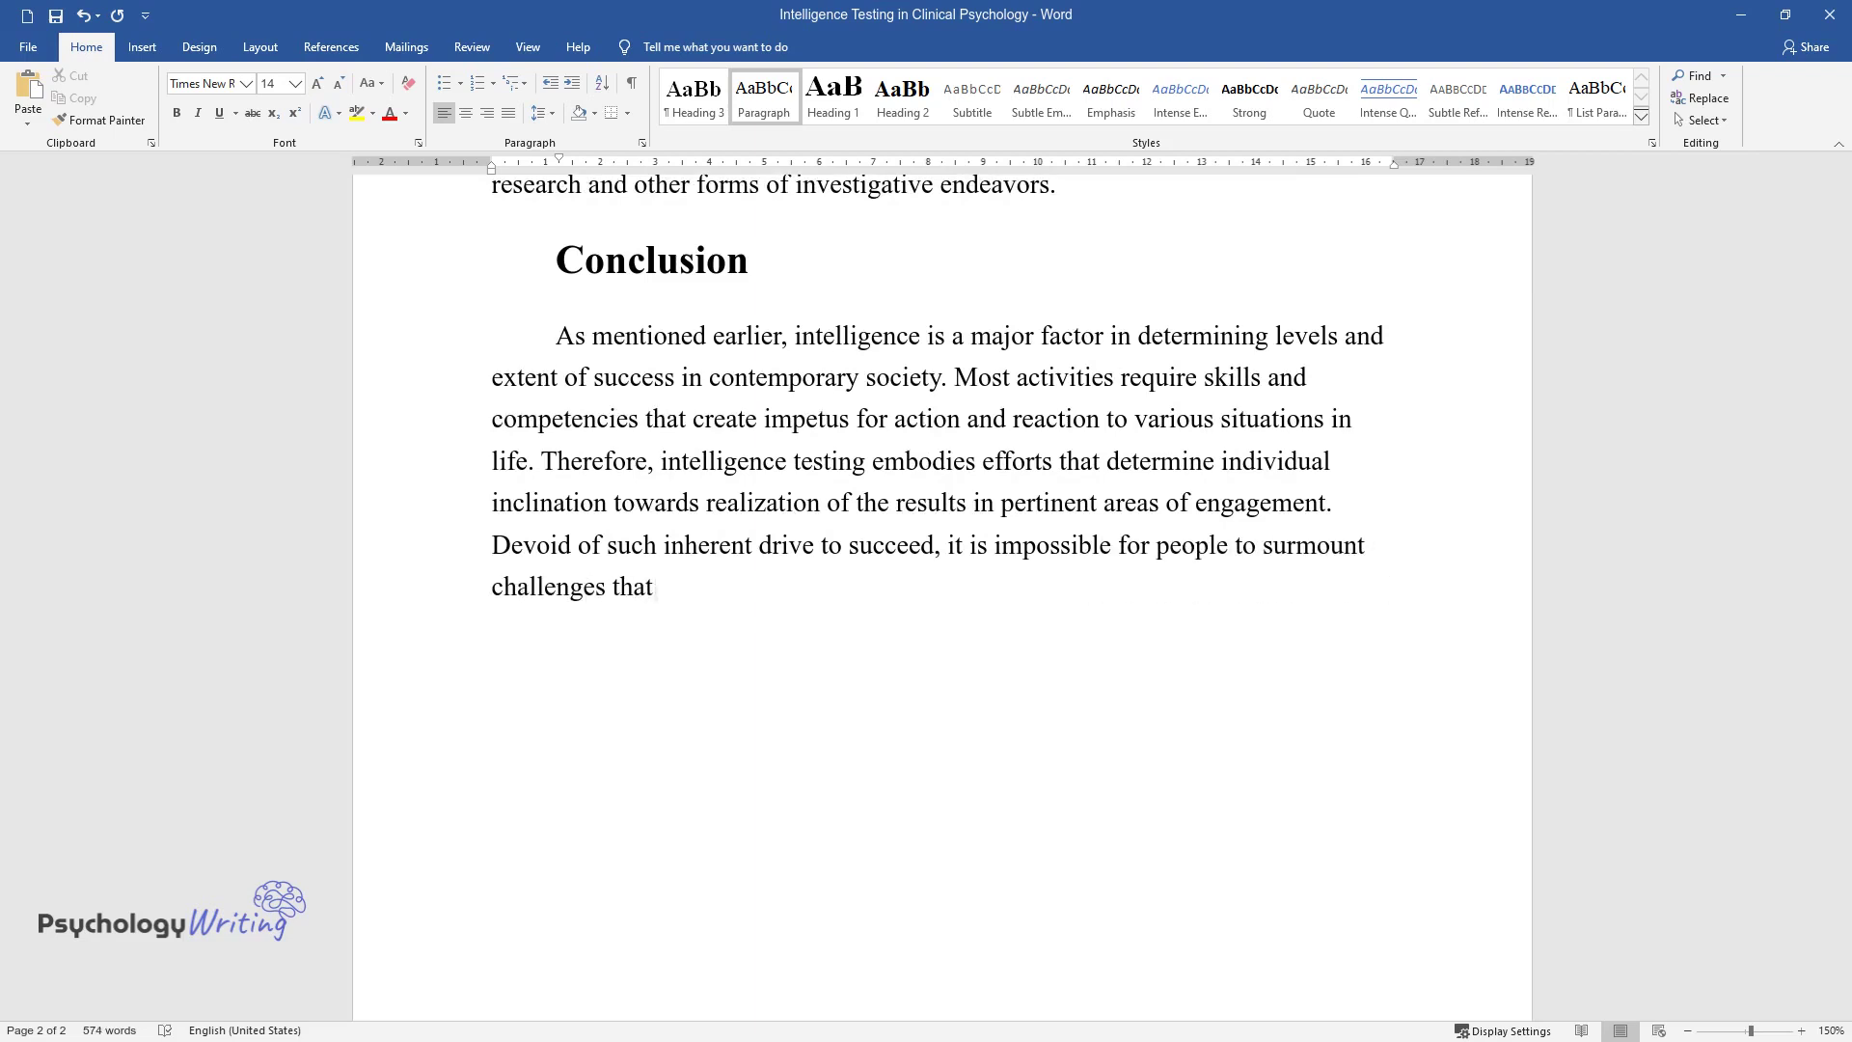
{"action": "type", "text": " characterize human existence in "}
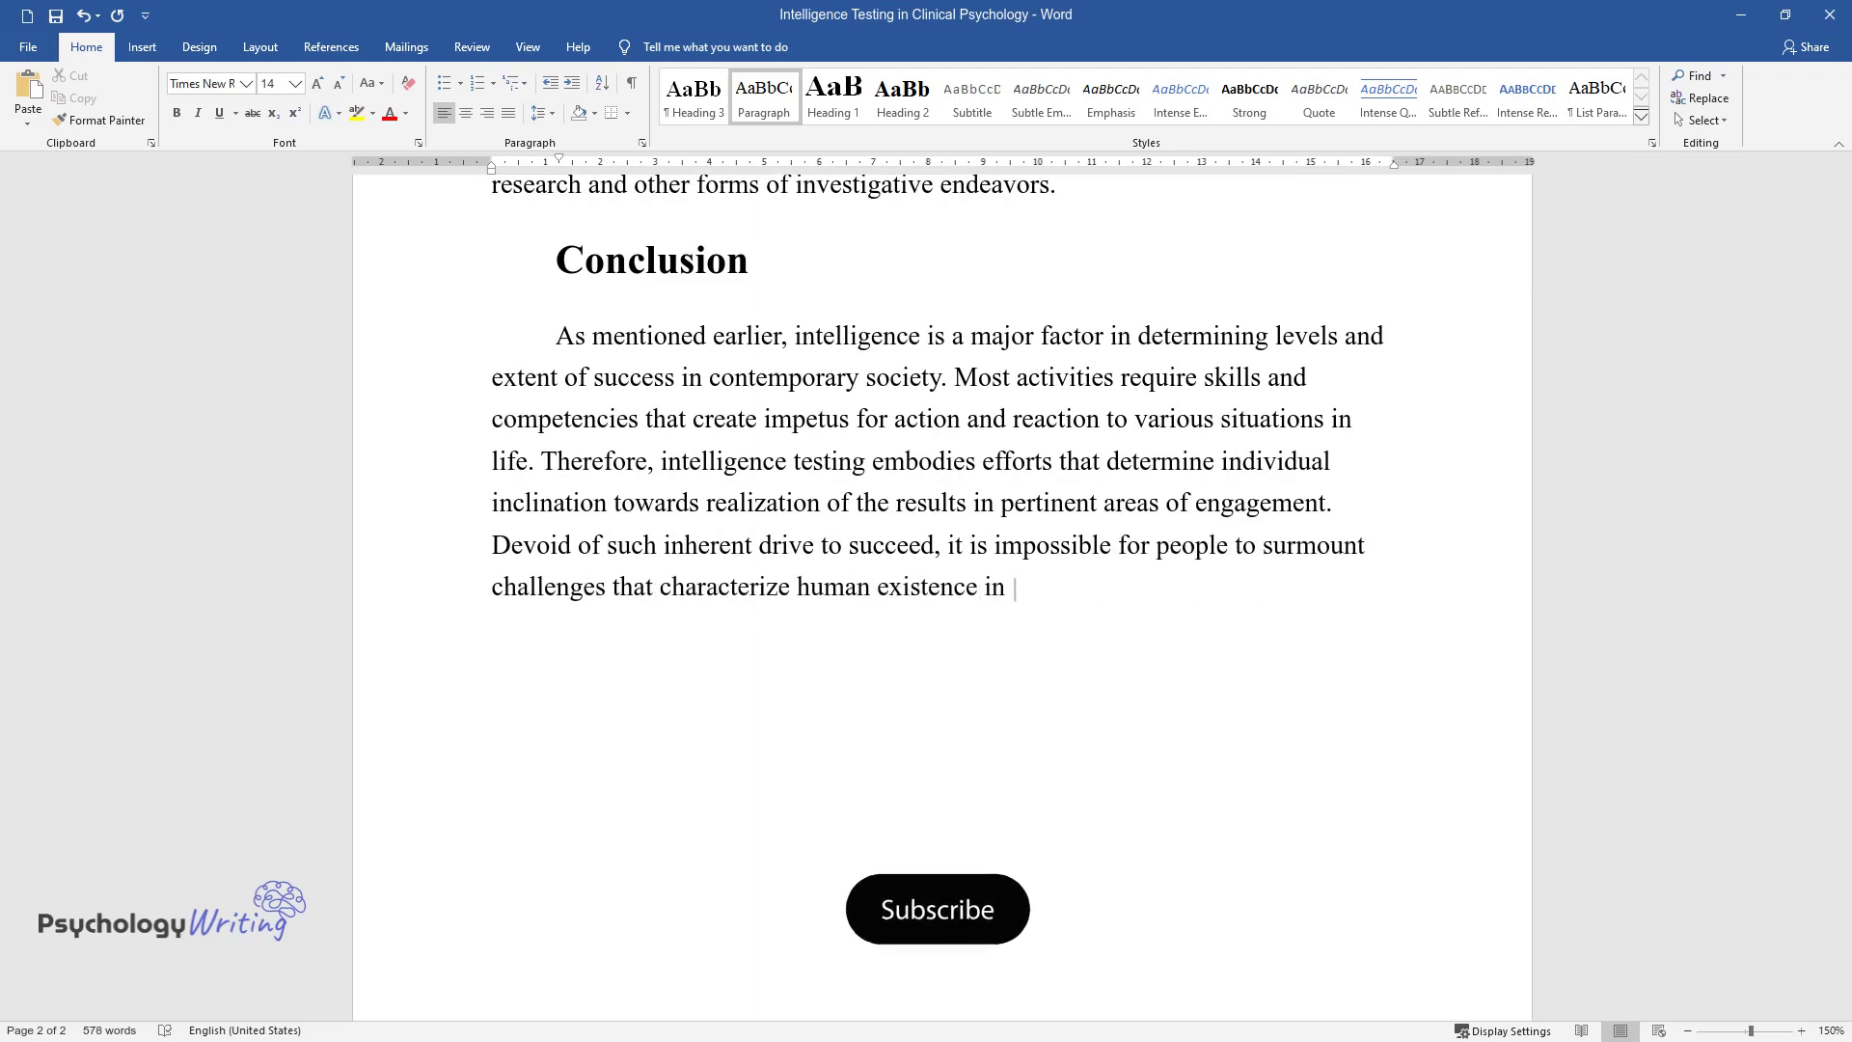
{"action": "type", "text": "society. Intelligence testing as"}
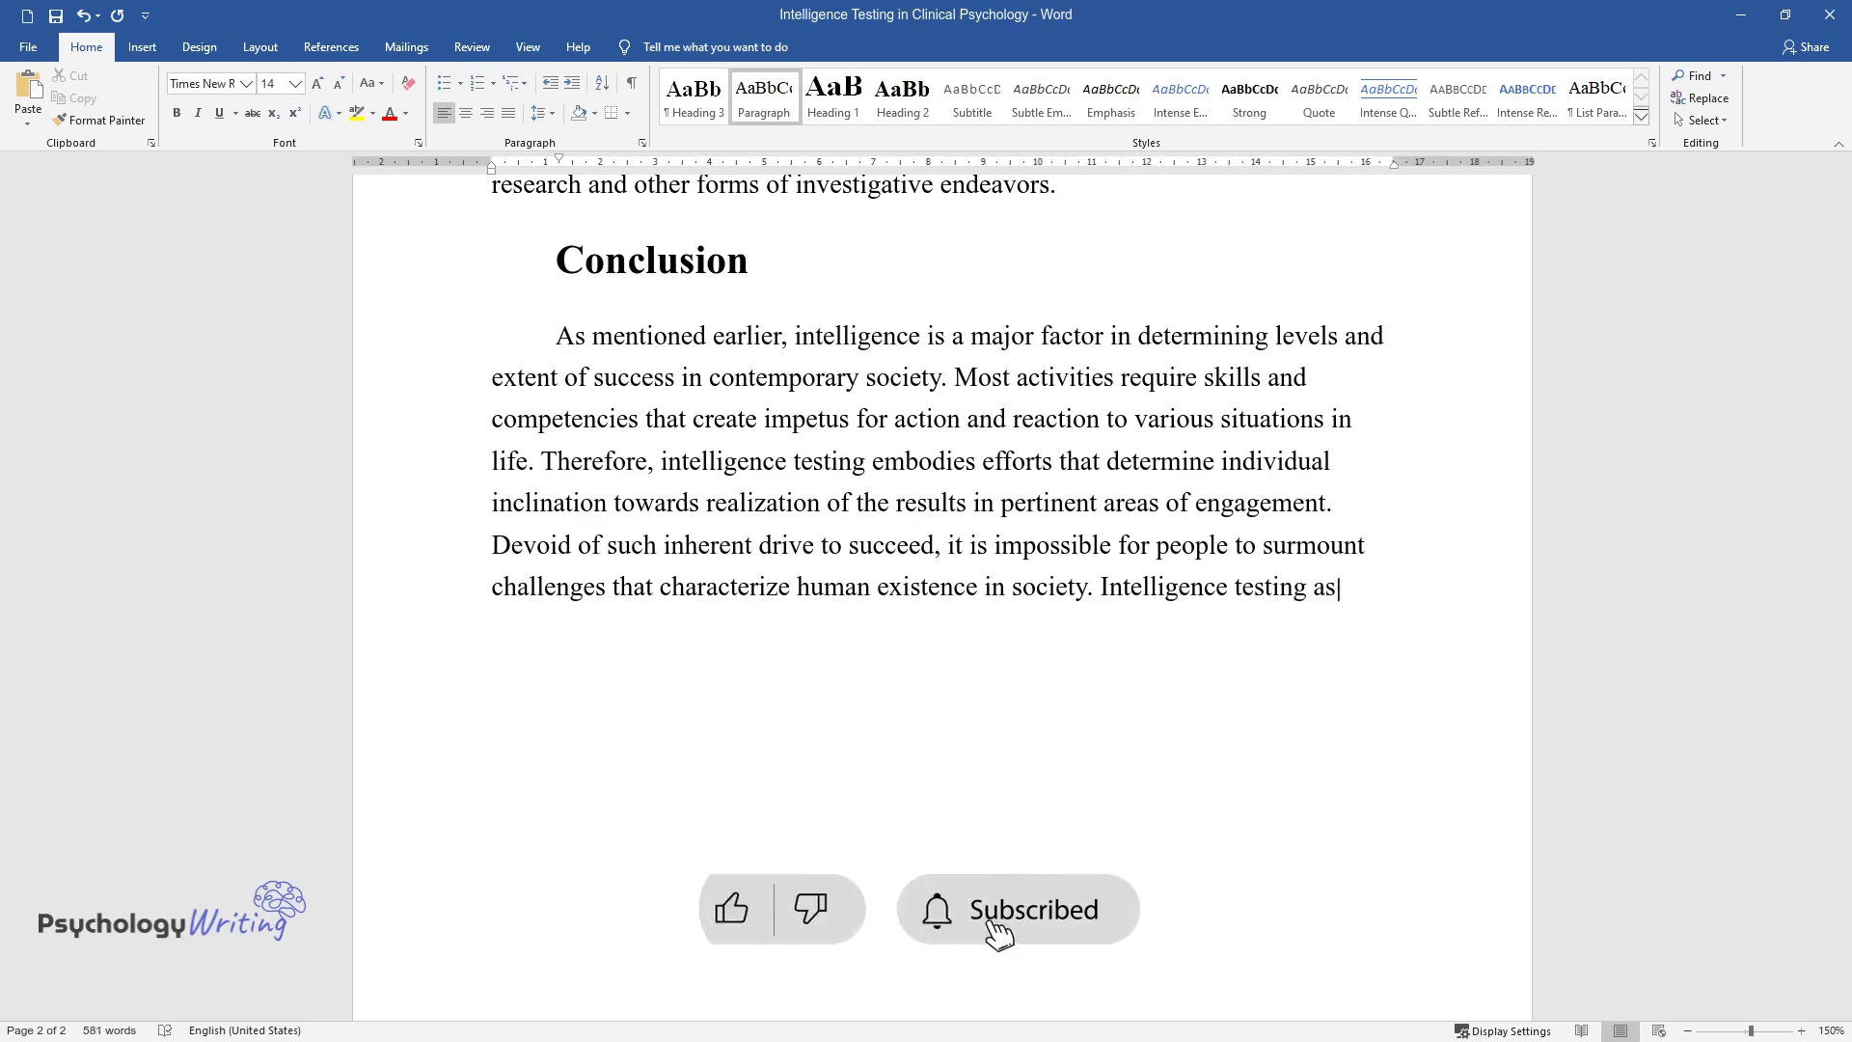
{"action": "type", "text": "sists in quantification and exempl"}
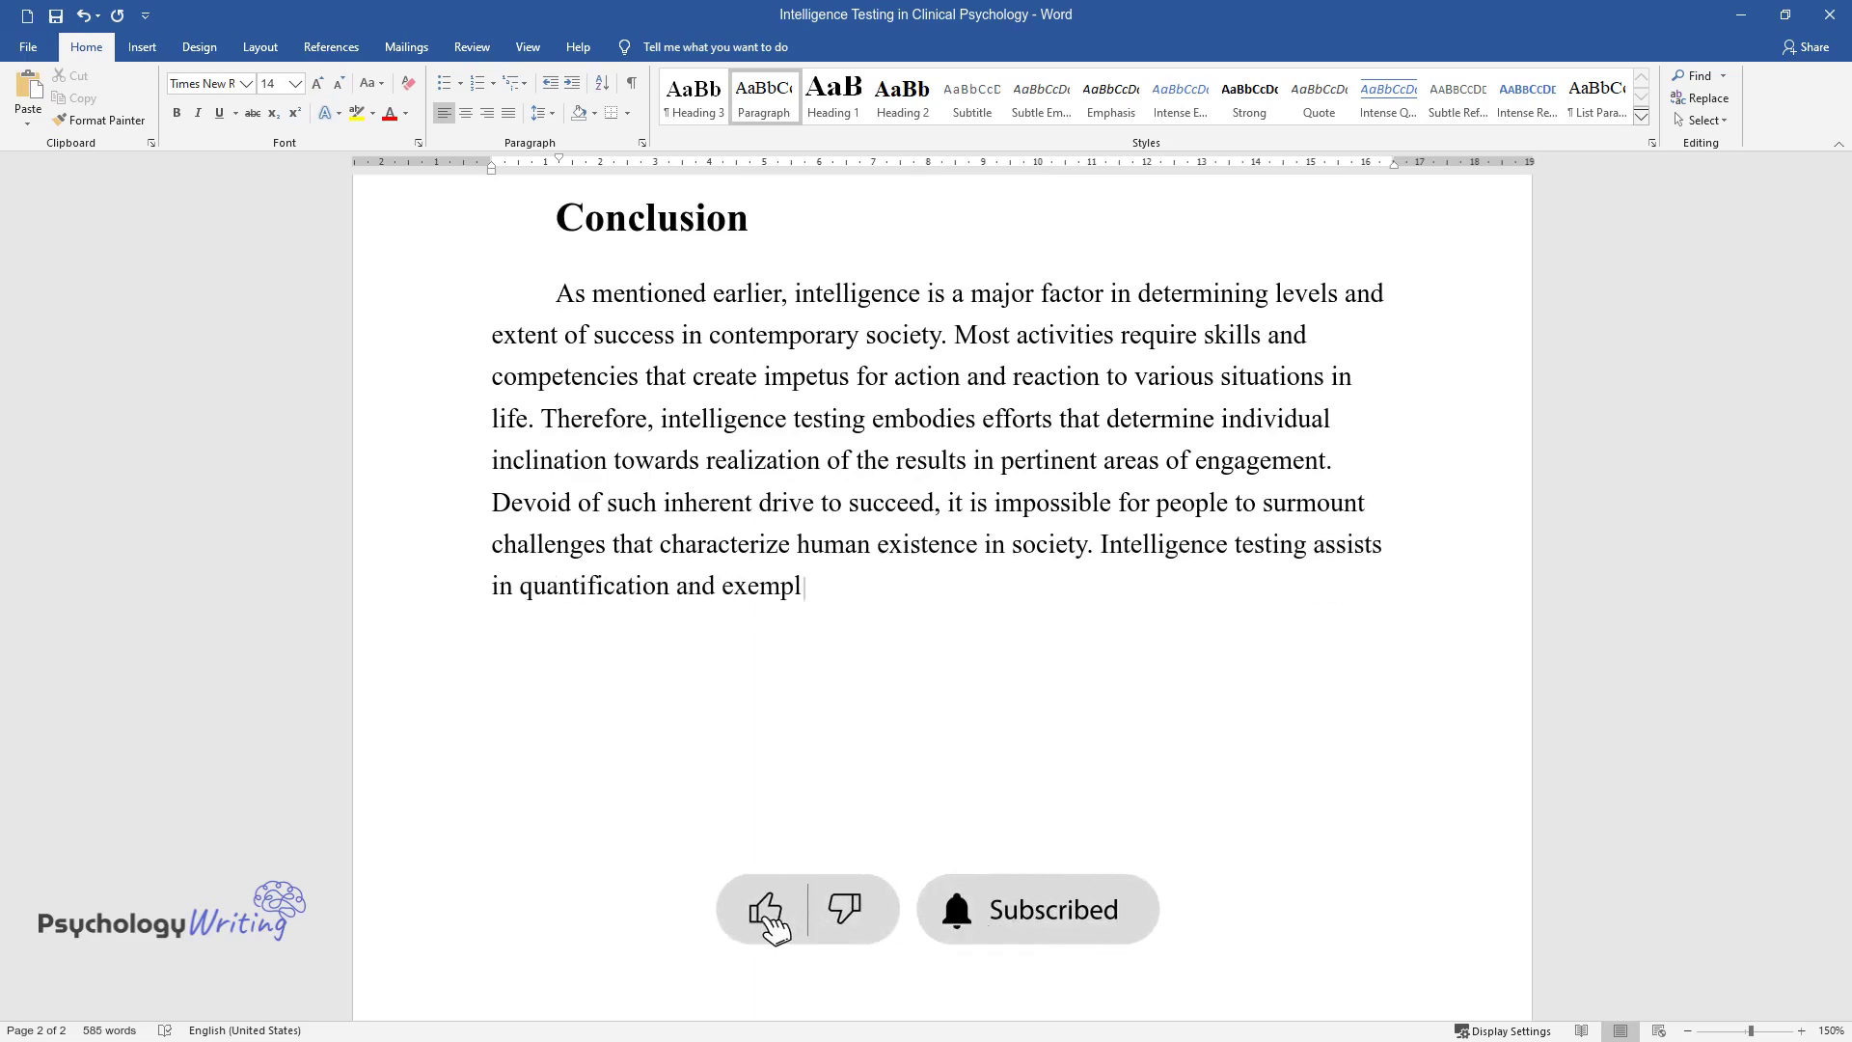
{"action": "type", "text": "ification of the important aspects"}
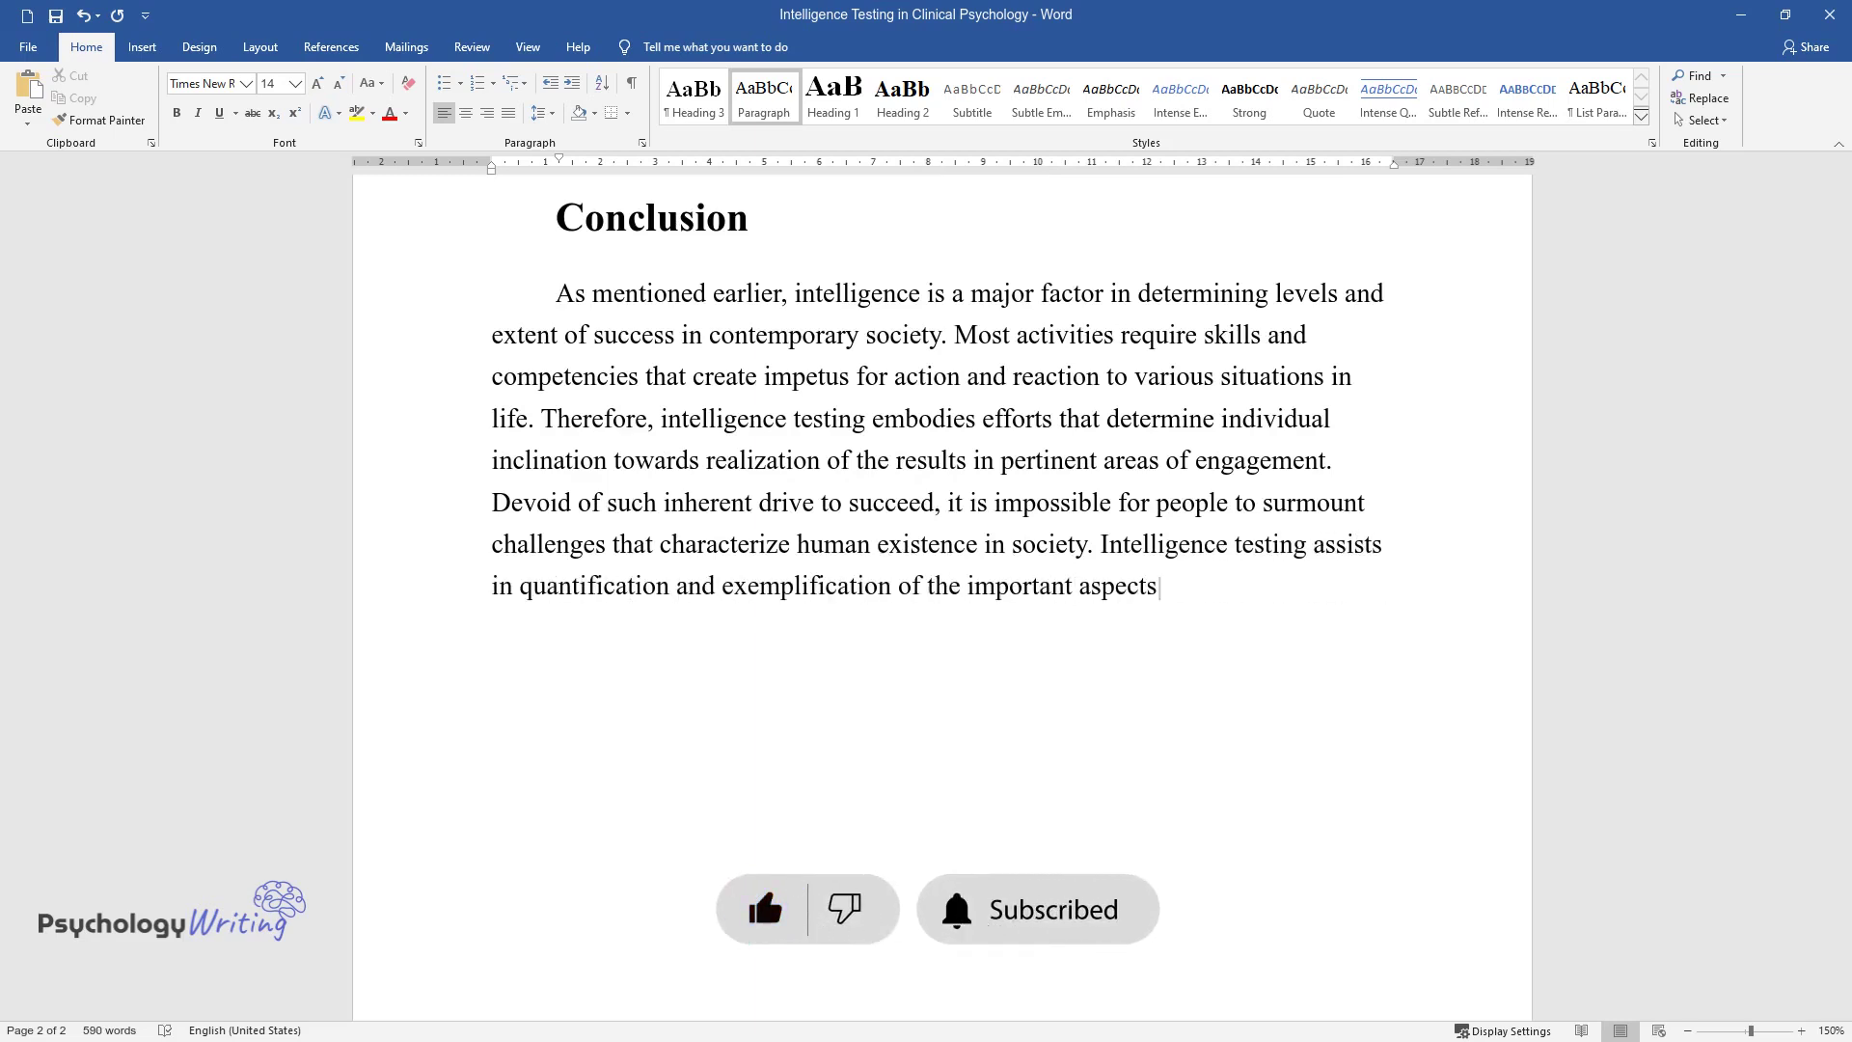
{"action": "type", "text": " of human understanding and probi"}
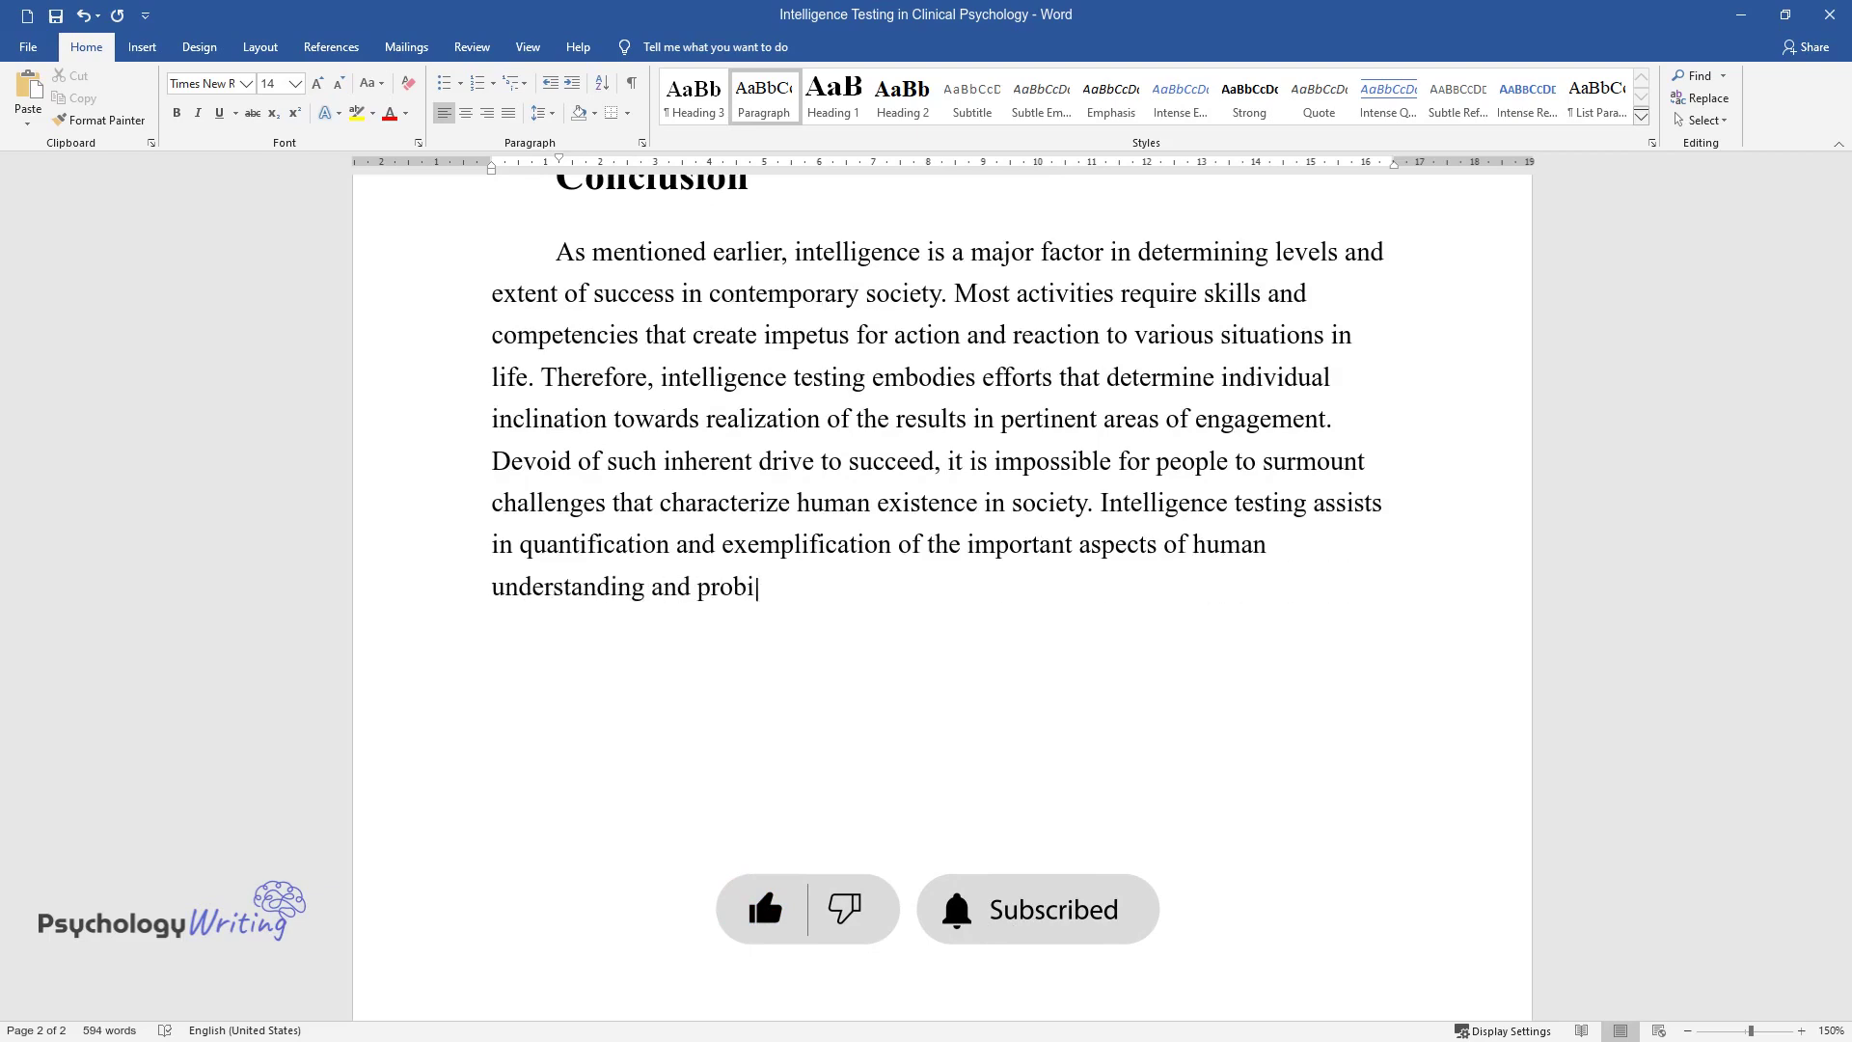